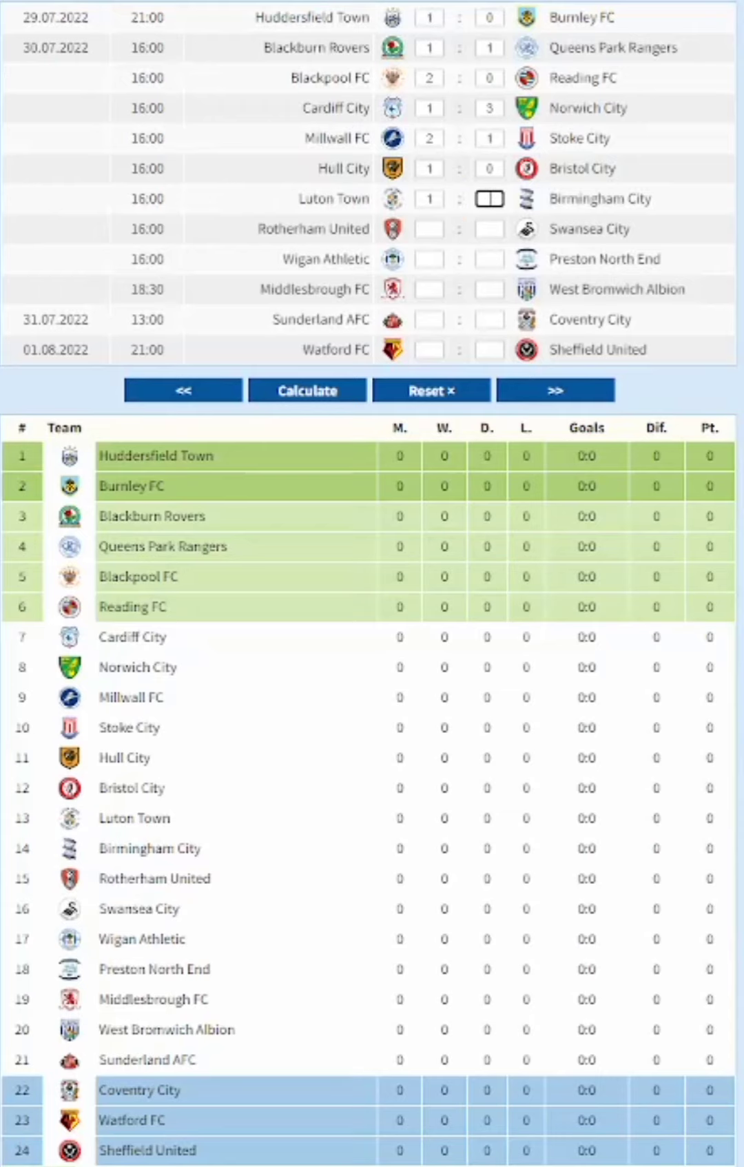
Complete the Luton Town–Birmingham City score as 1:1 and enter Rotherham United 1:2 Swansea City
text(1)
key(Tab)
key(Tab)
text(2)
key(Tab)
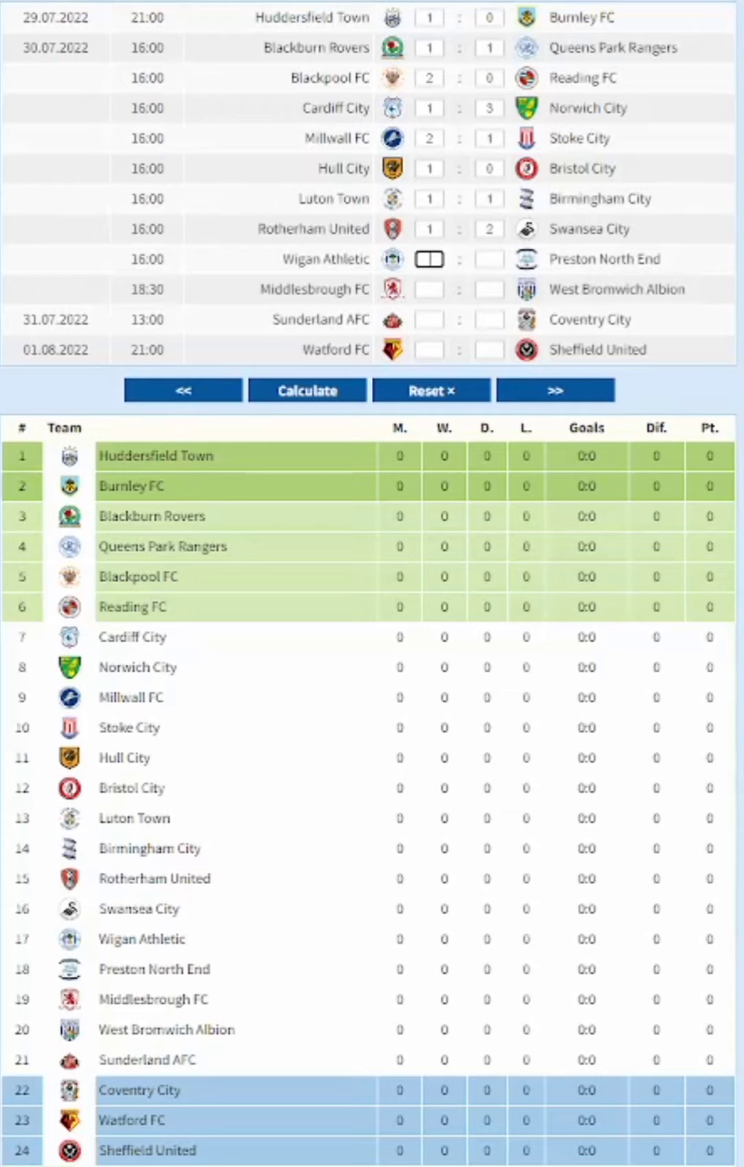
Enter Wigan Athletic 2:2 Preston North End and Middlesbrough FC 3:1 West Bromwich Albion
text(2)
key(Tab)
text(2)
key(Tab)
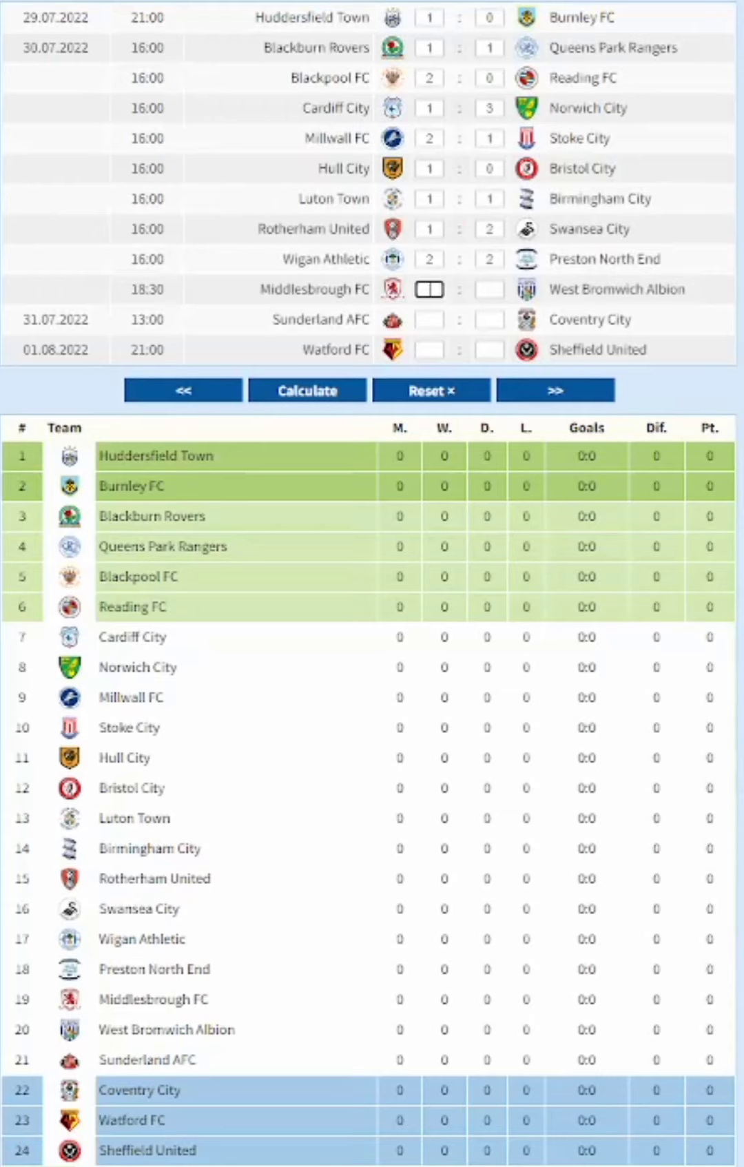
text(3)
key(Tab)
text(1)
key(Tab)
Enter Sunderland AFC 2:1 Coventry City and Watford FC 1:0 Sheffield United, and recalculate the table
text(2)
key(Tab)
text(1)
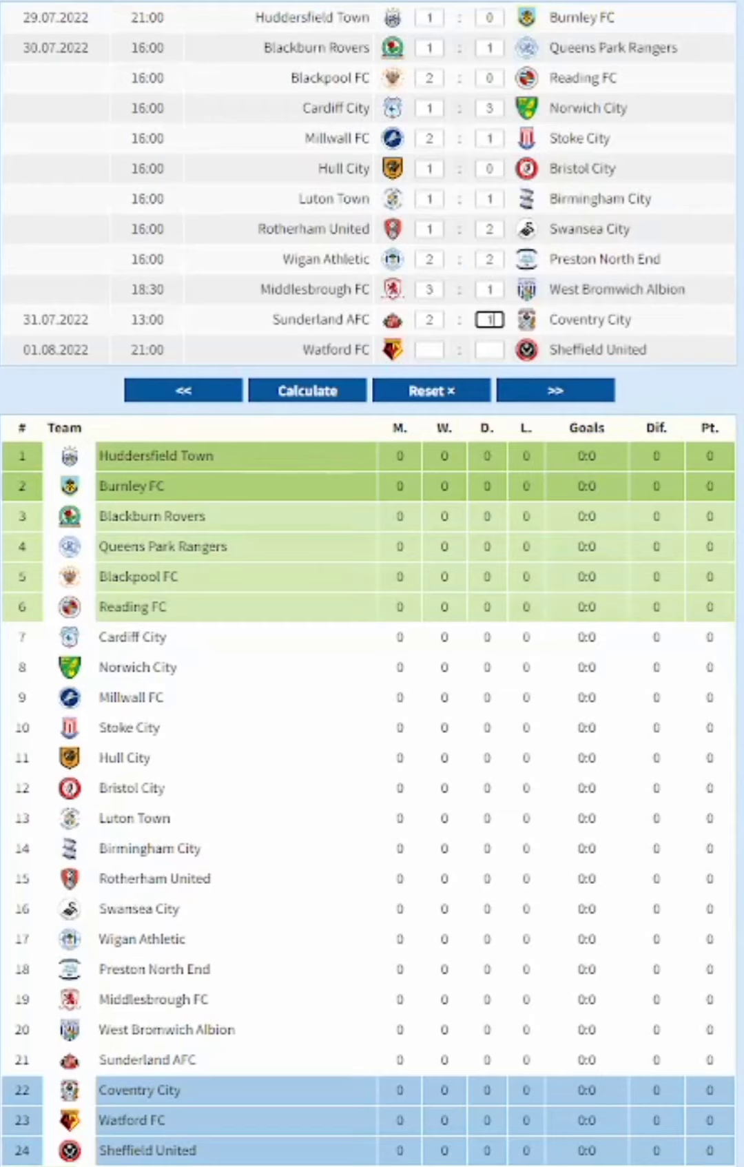
key(Tab)
text(1)
key(Tab)
text(0)
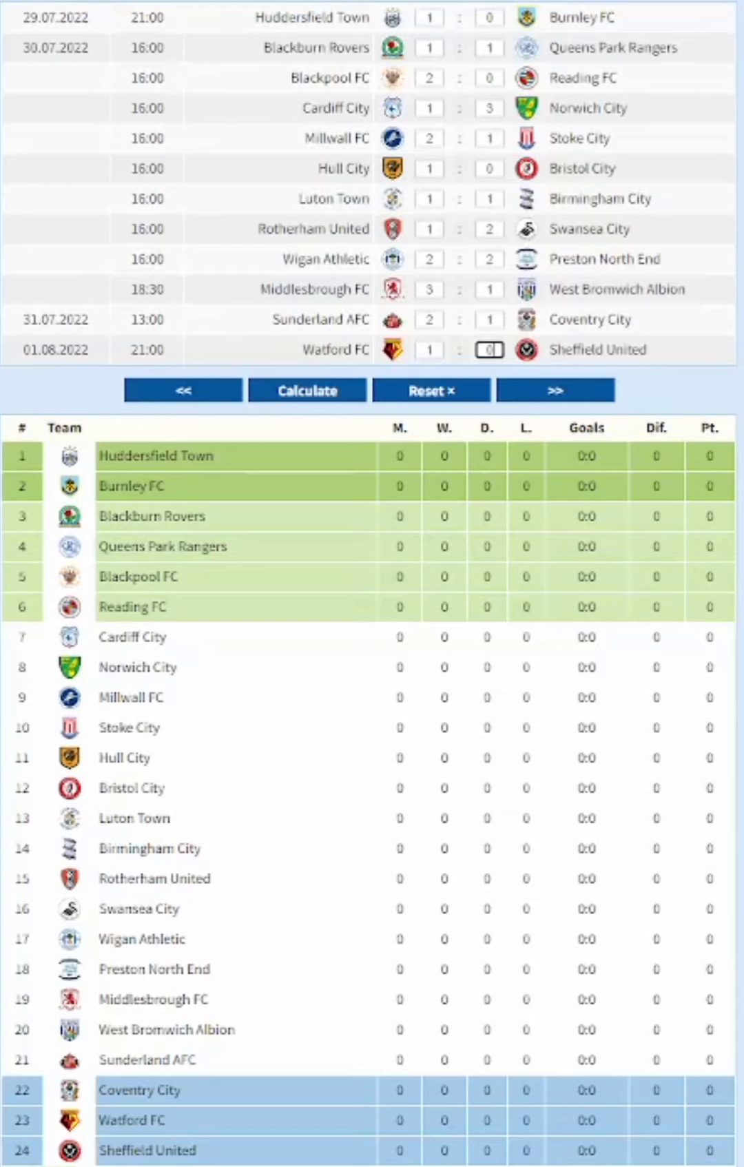
click(306, 391)
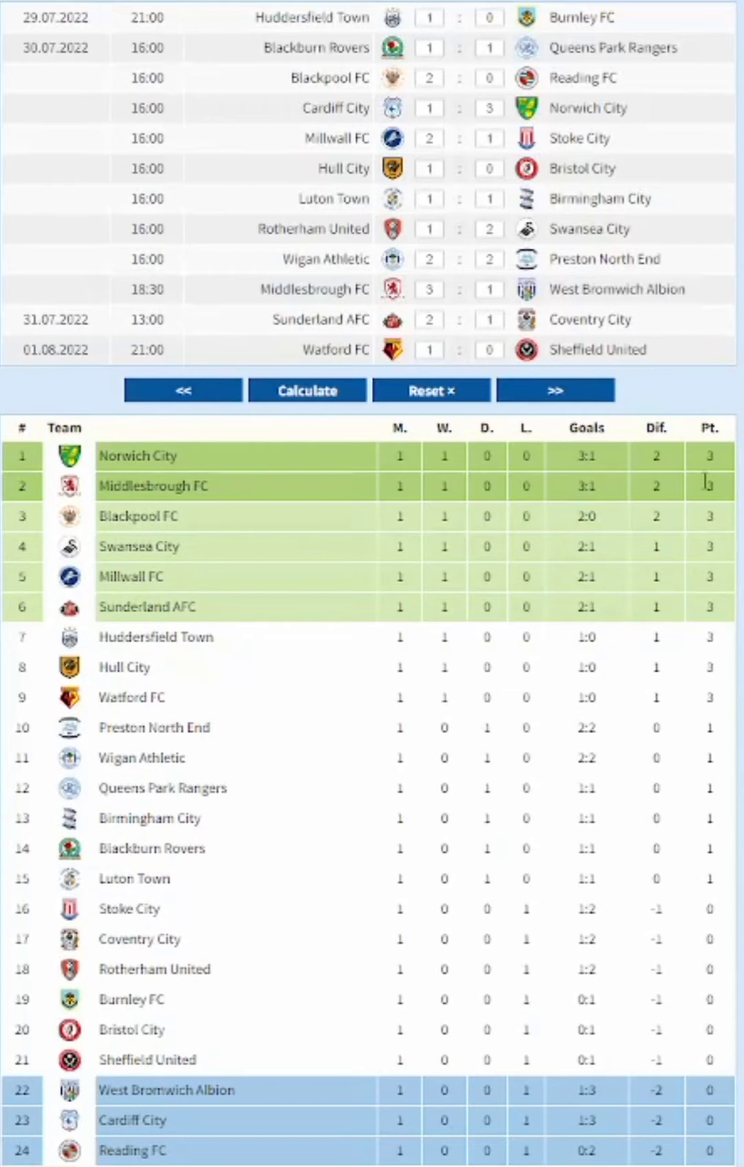
Open the next matchday and enter Norwich City 3:0 Wigan Athletic and Birmingham City 0:0 Huddersfield Town
click(572, 396)
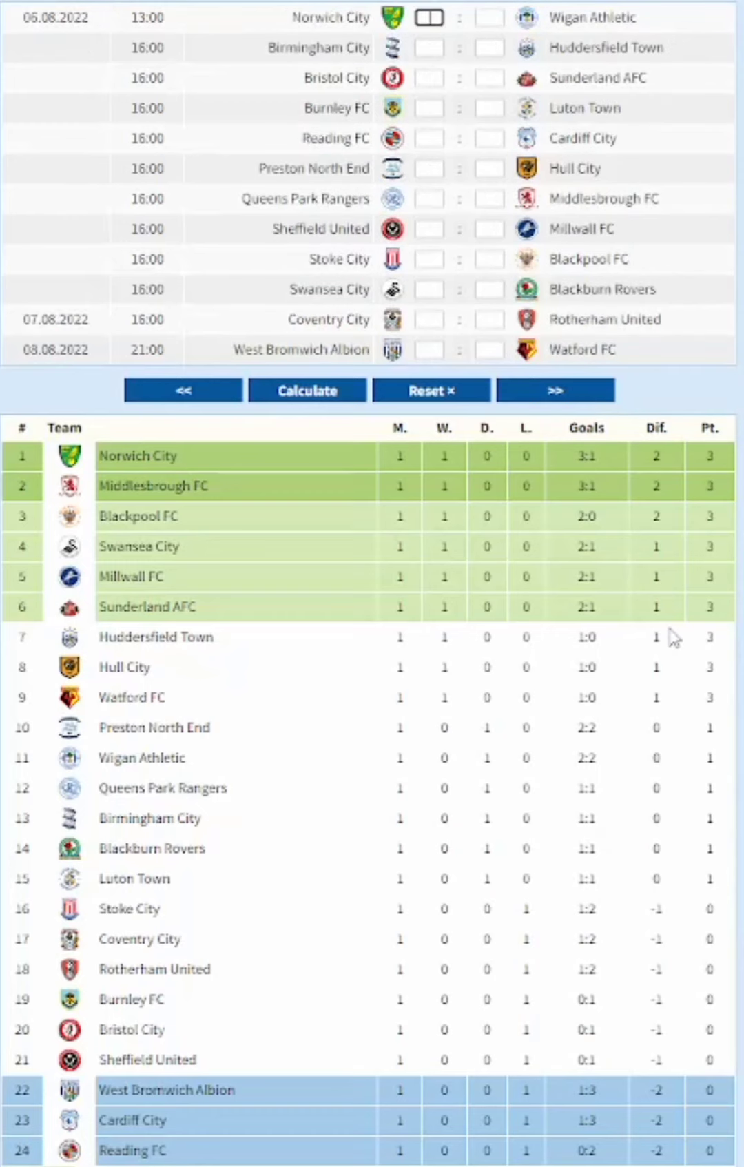
text(3)
key(Tab)
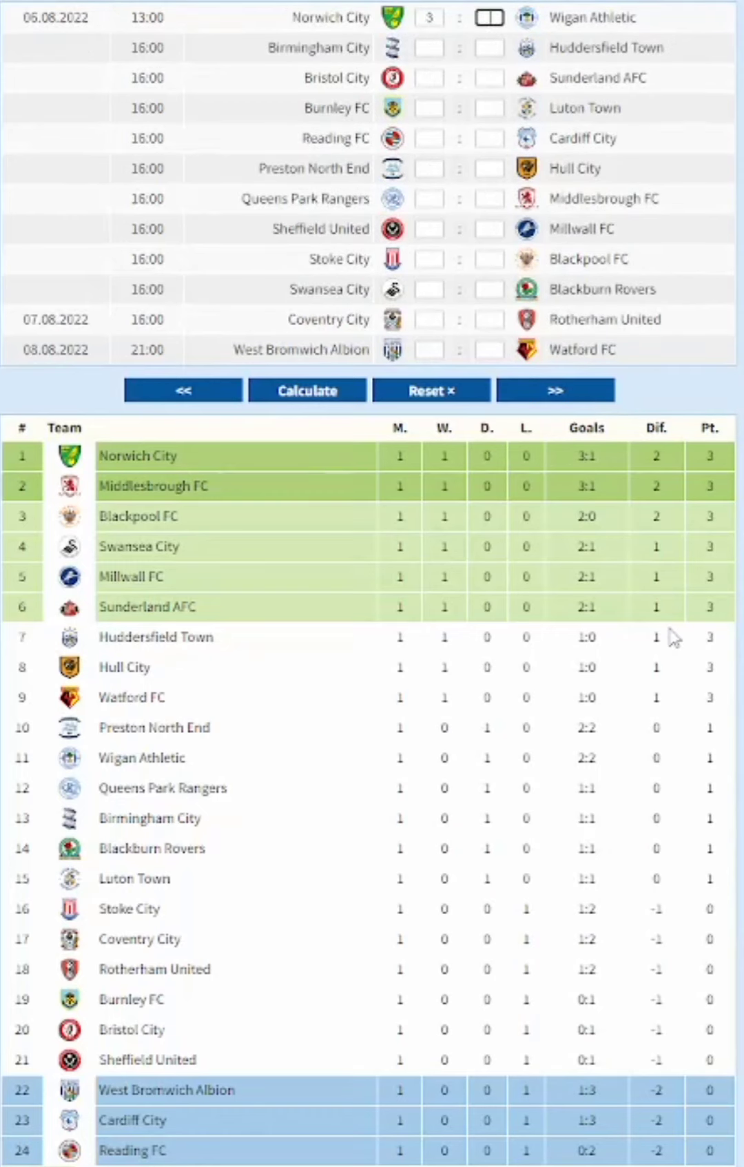
text(0)
key(Tab)
text(0)
key(Tab)
text(0)
key(Tab)
Enter Bristol City 2:2 Sunderland AFC and Burnley FC 2:1 Luton Town
text(2)
key(Tab)
text(2)
key(Tab)
text(2)
key(Tab)
text(1)
key(Tab)
Enter Reading FC 1:1 Cardiff City and Preston North End 2:3 Hull City
text(1)
key(Tab)
text(1)
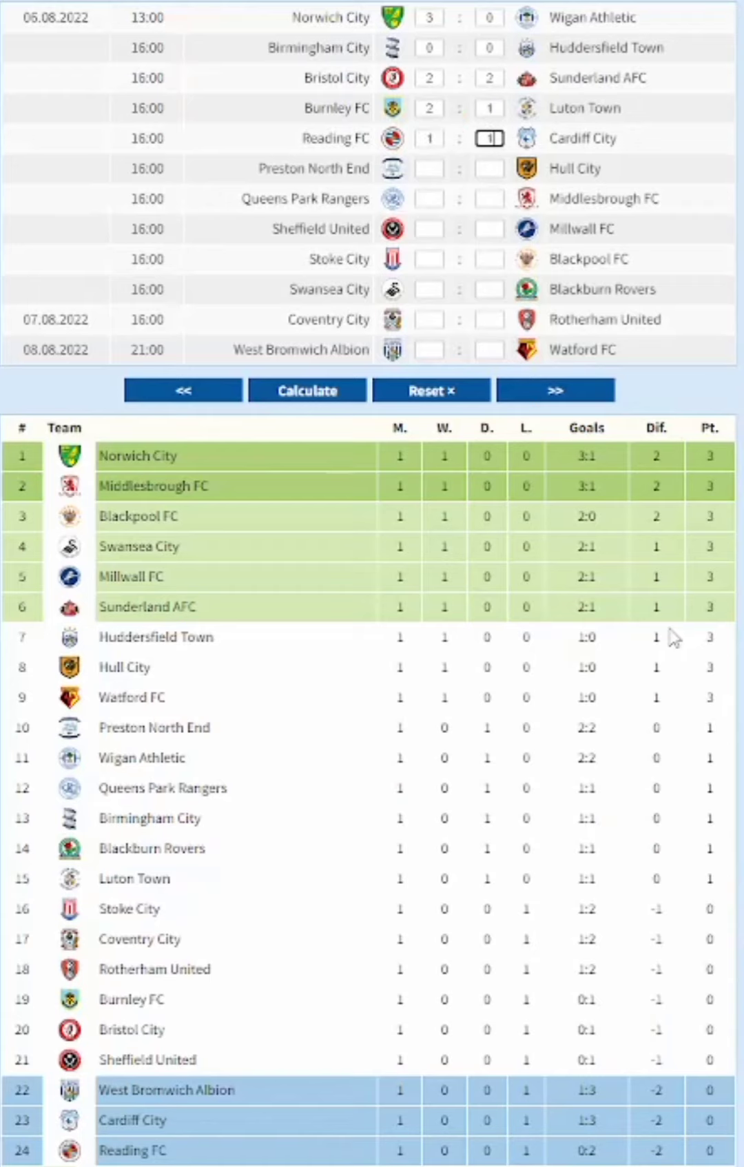
key(Tab)
text(2)
key(Tab)
text(3)
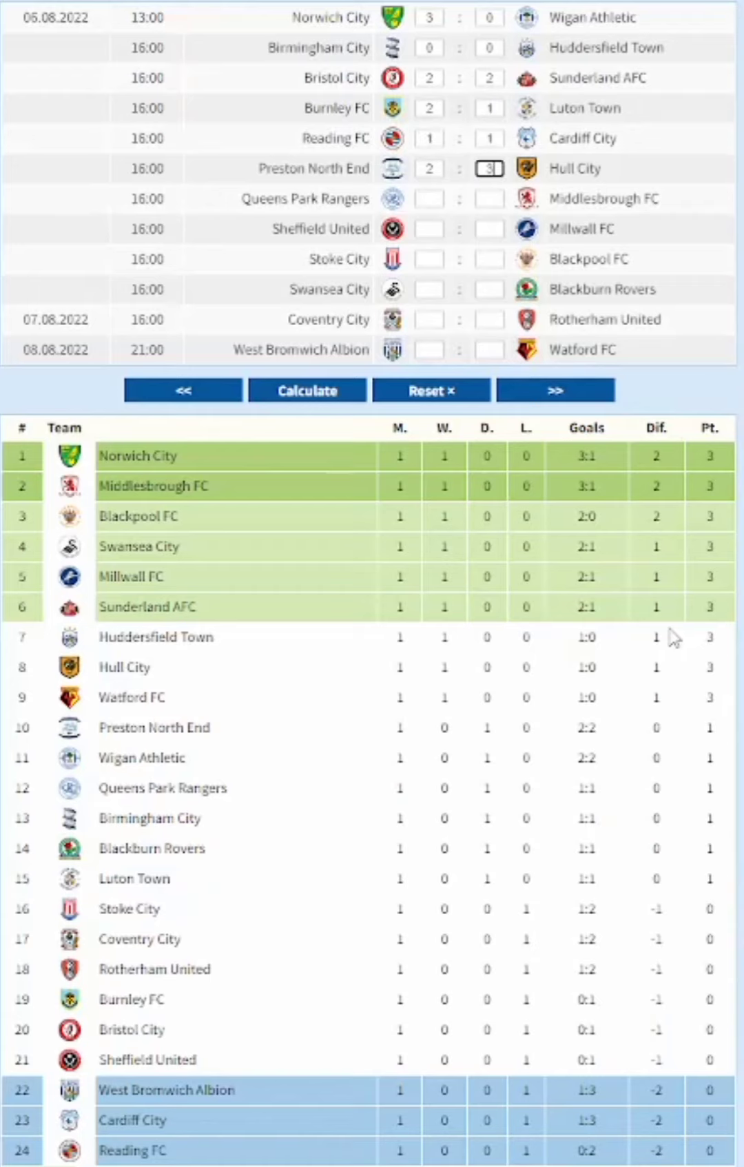
key(Tab)
Enter Queens Park Rangers 0:2 Middlesbrough FC and Sheffield United 1:1 Millwall FC
text(0)
key(Tab)
text(2)
key(Tab)
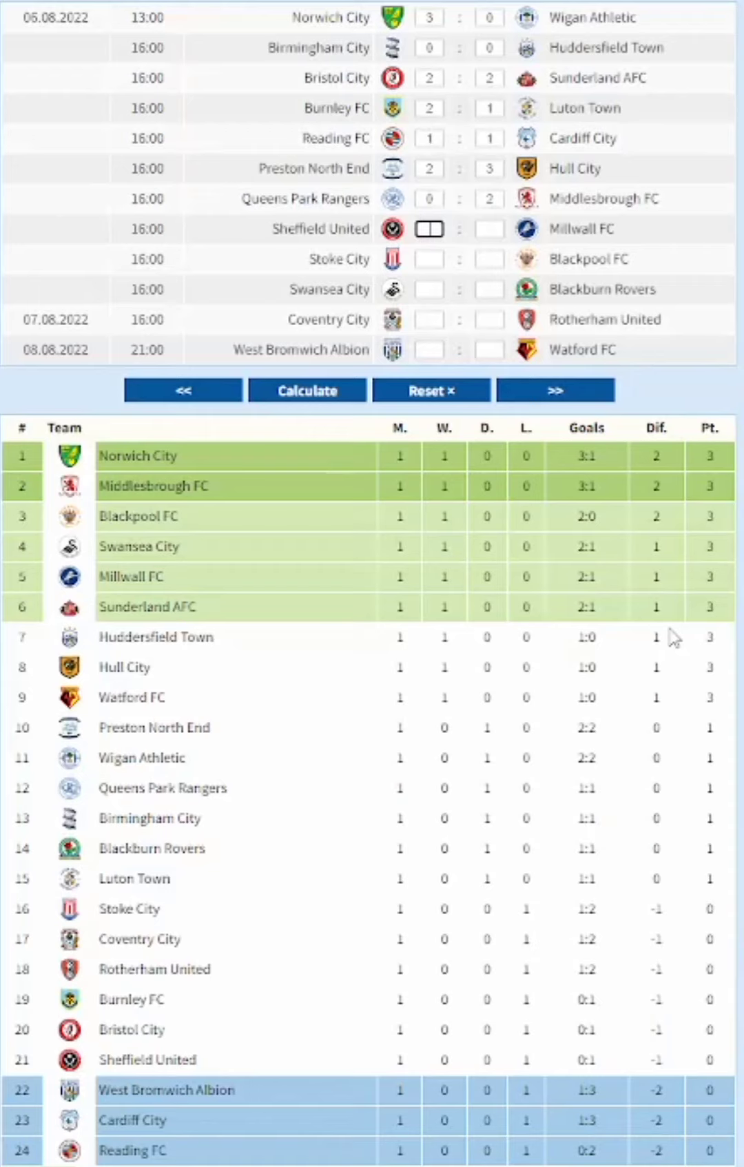
text(1)
key(Tab)
text(1)
key(Tab)
Enter Stoke City 2:0 Blackpool FC and Swansea City 1:2 Blackburn Rovers
text(2)
key(Tab)
text(0)
key(Tab)
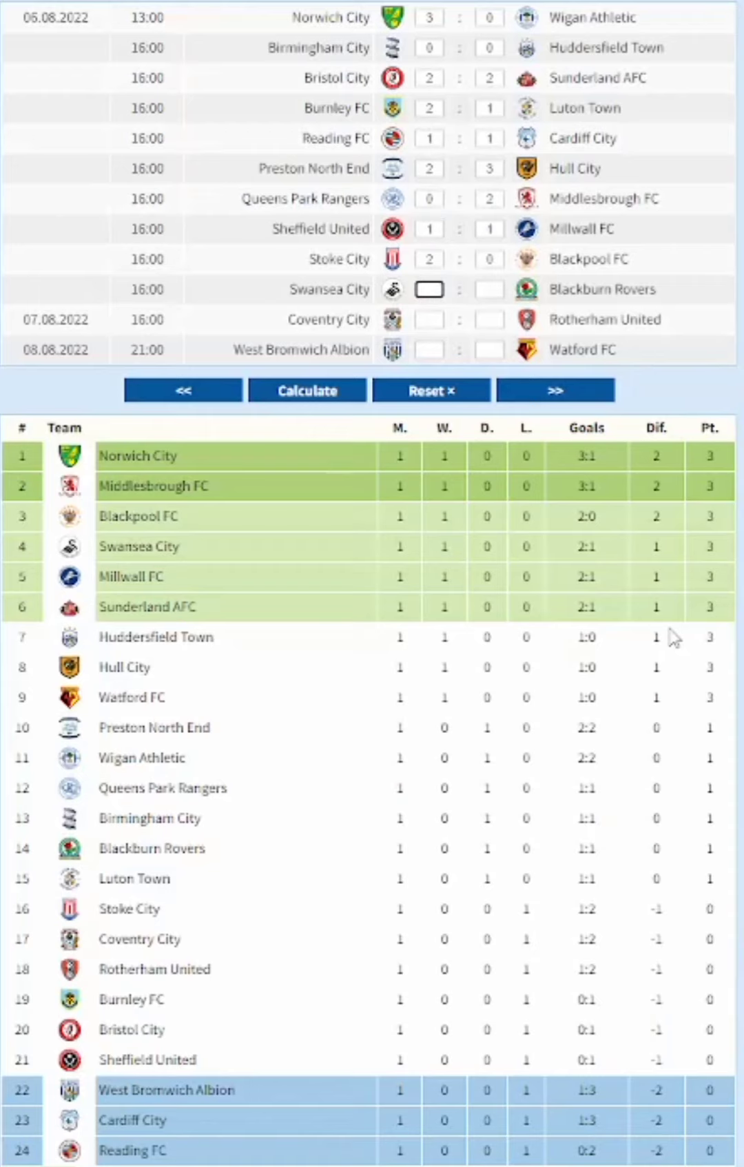
text(1)
key(Tab)
text(2)
key(Tab)
Enter Coventry City 2:1 Rotherham United and West Bromwich Albion 1:1 Watford FC, and recalculate the table
text(2)
key(Tab)
text(1)
key(Tab)
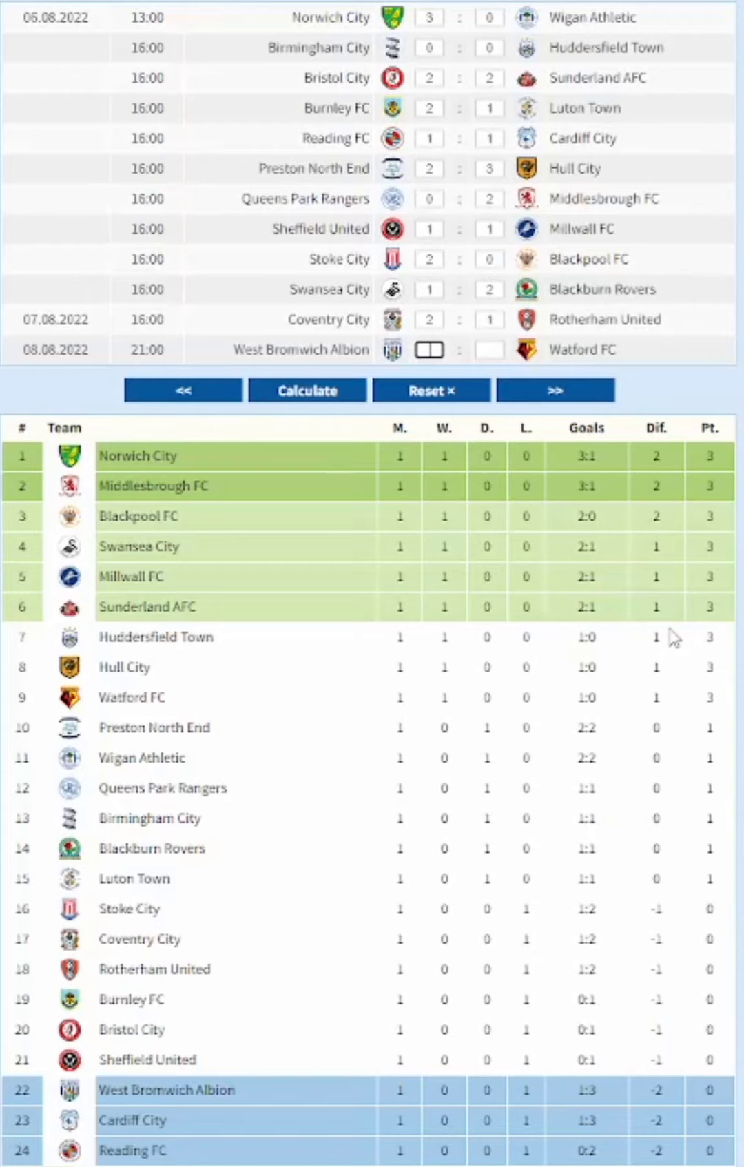
key(Tab)
text(0)
click(298, 399)
Open the next matchday and enter Watford FC 2:1 Burnley FC and Sunderland AFC 1:3 Queens Park Rangers
click(555, 405)
text(2)
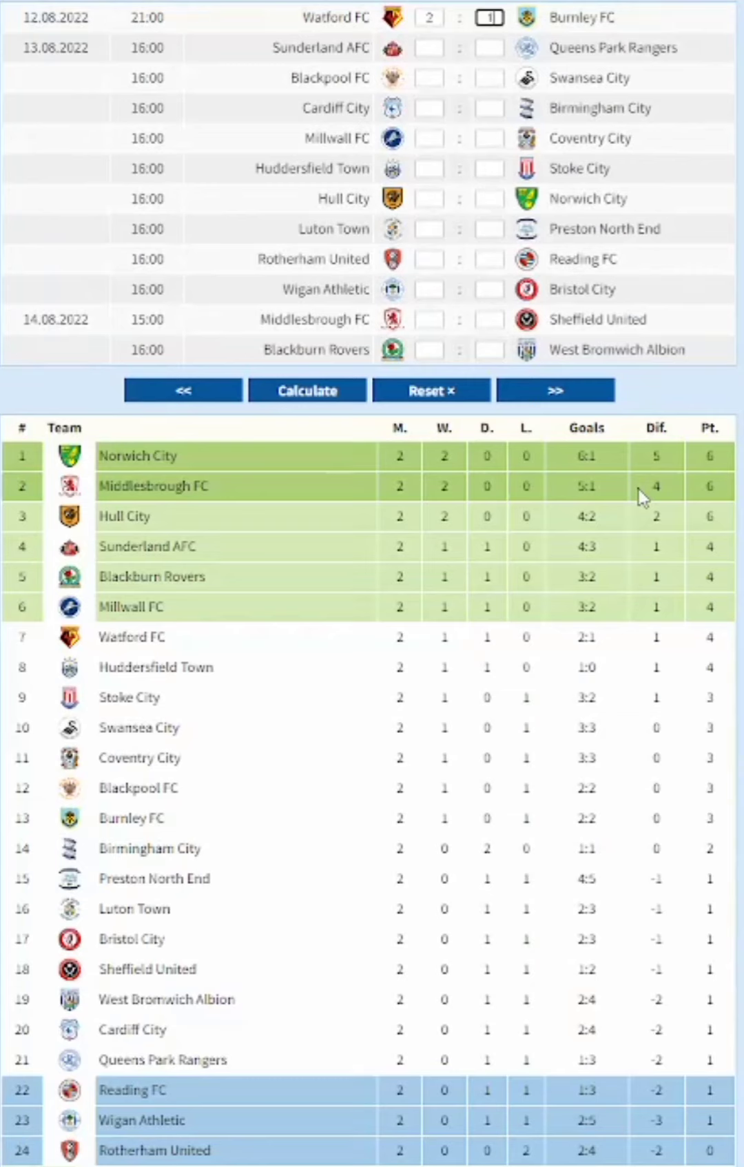
key(Tab)
text(1)
key(Tab)
text(3)
key(Tab)
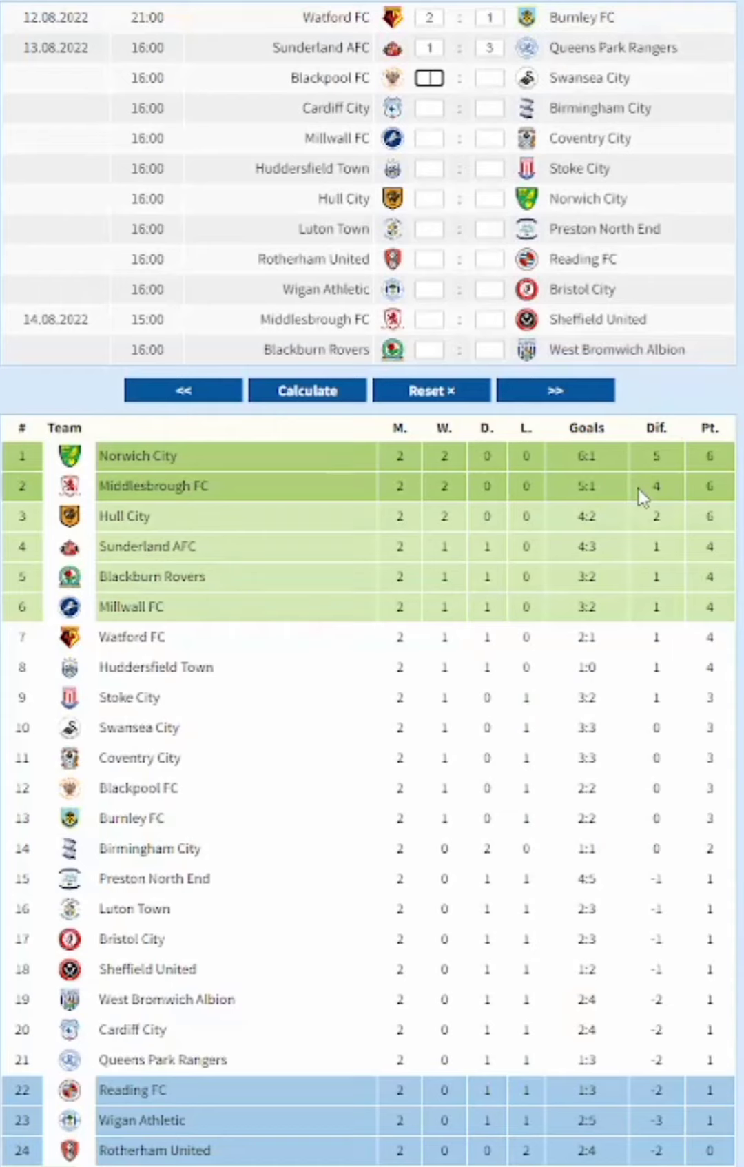
Enter Blackpool FC 0:1 Swansea City and Cardiff City 1:1 Birmingham City
text(0)
key(Tab)
text(1)
key(Tab)
text(1)
key(Tab)
text(1)
key(Tab)
Enter Millwall FC 2:1 Coventry City and Huddersfield Town 1:0 Stoke City
text(2)
key(Tab)
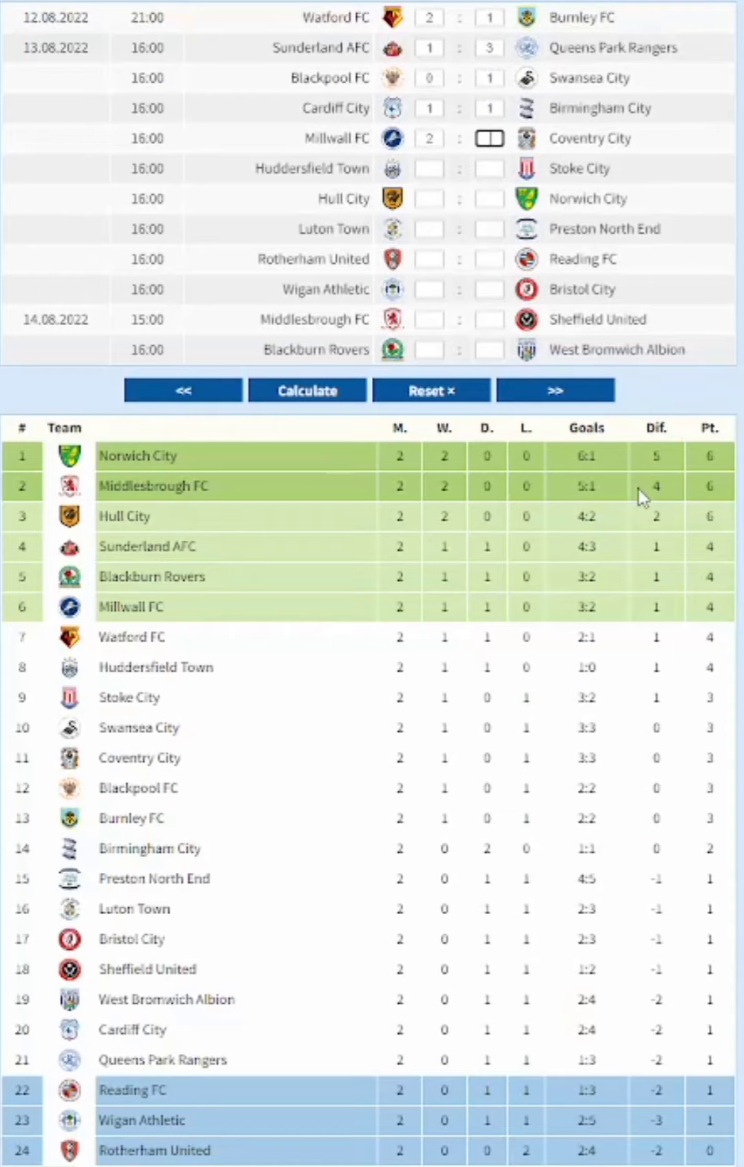
text(1)
key(Tab)
key(Tab)
text(0)
key(Tab)
Enter Hull City 1:1 Norwich City and Luton Town 2:1 Preston North End
text(1)
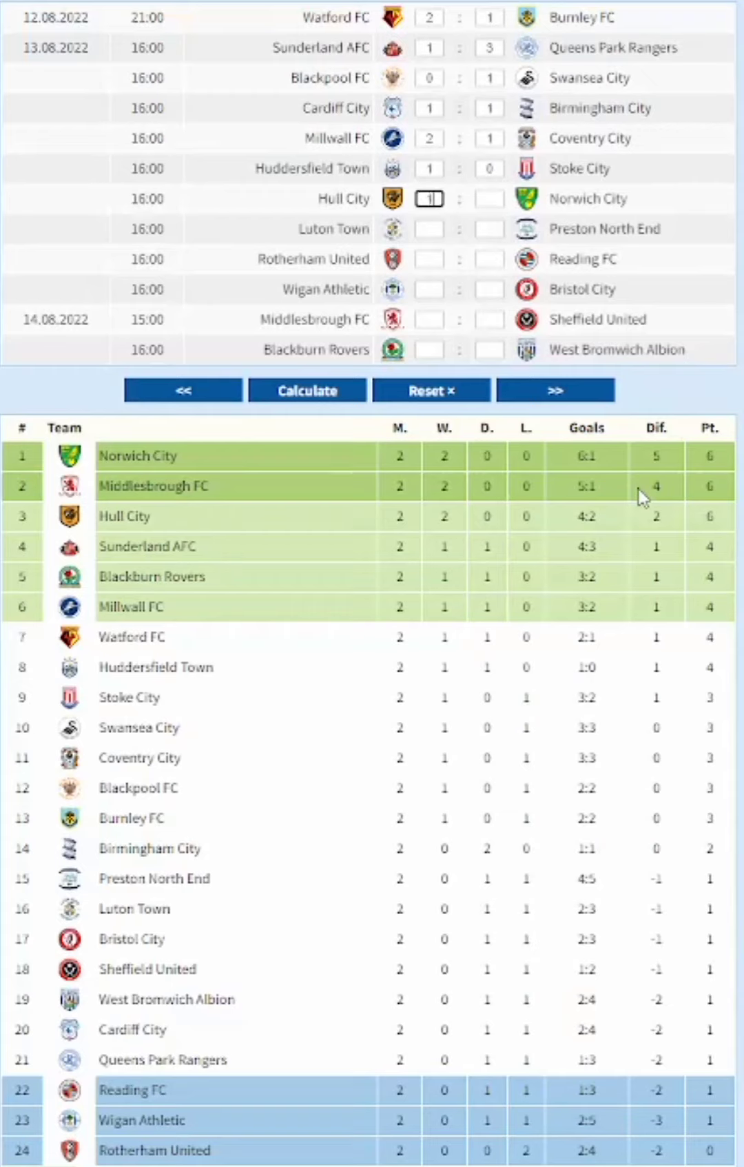
key(Tab)
text(1)
key(Tab)
text(2)
key(Tab)
text(1)
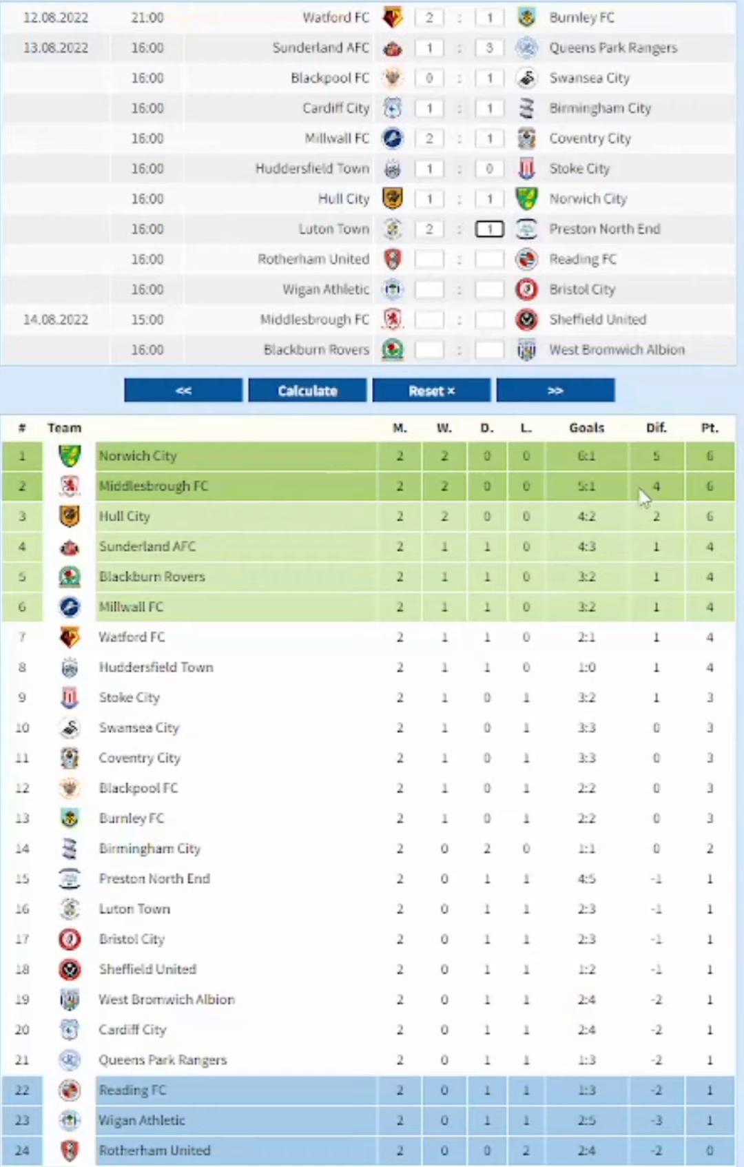
Change the Hull City–Norwich City score to 3:3
click(431, 199)
key(Tab)
text(3)
key(Tab)
key(Tab)
key(Tab)
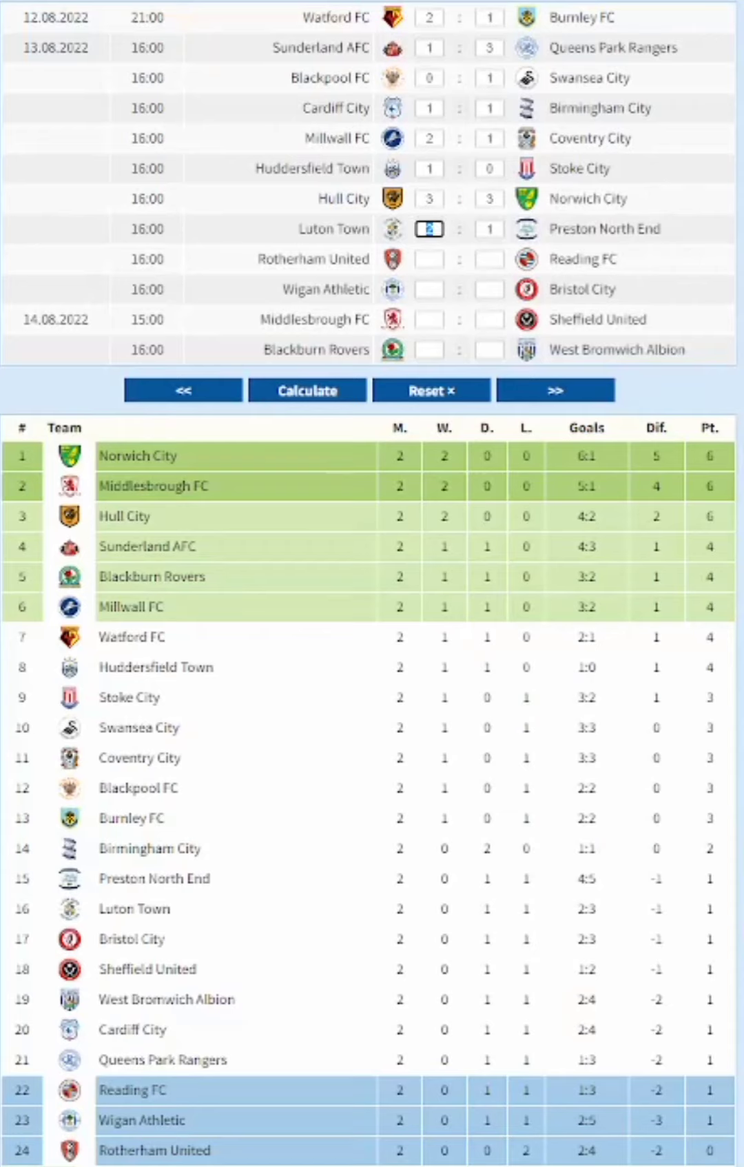
Enter Rotherham United 1:0 Reading FC and Wigan Athletic 1:1 Bristol City
text(1)
key(Tab)
text(0)
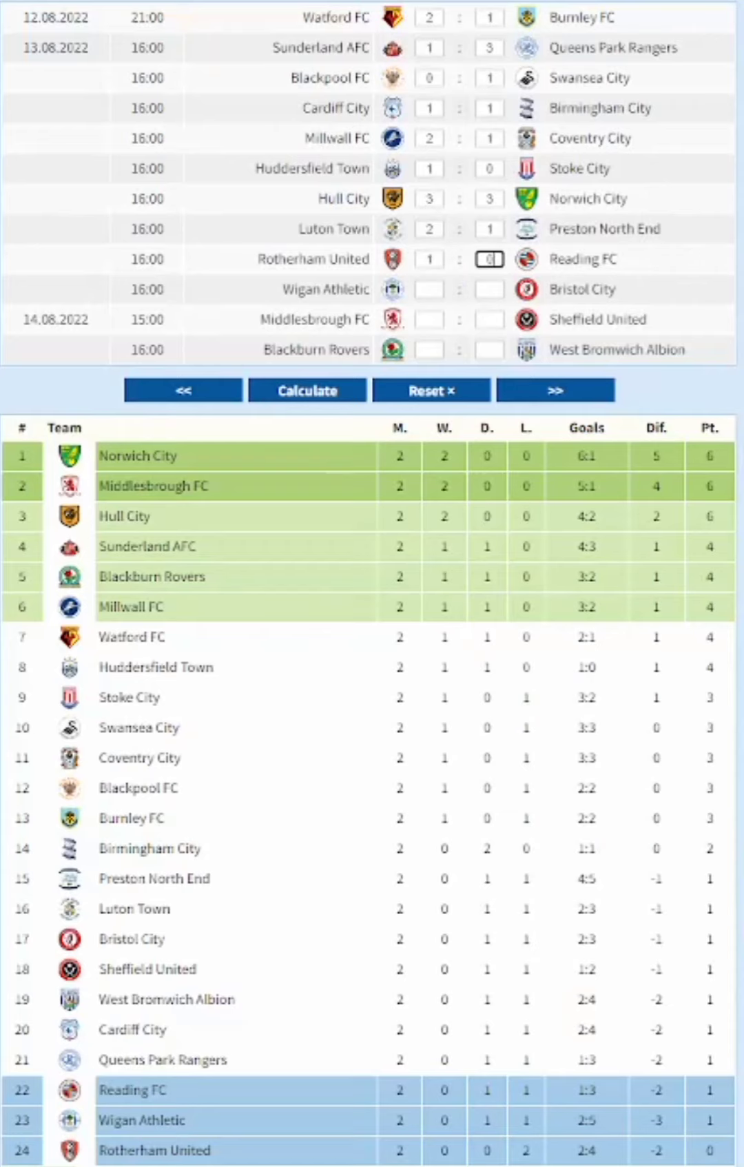
key(Tab)
text(1)
key(Tab)
text(1)
key(Tab)
Enter Middlesbrough FC 2:1 Sheffield United and Blackburn Rovers 3:0 West Bromwich Albion, and recalculate the table
key(Tab)
key(Tab)
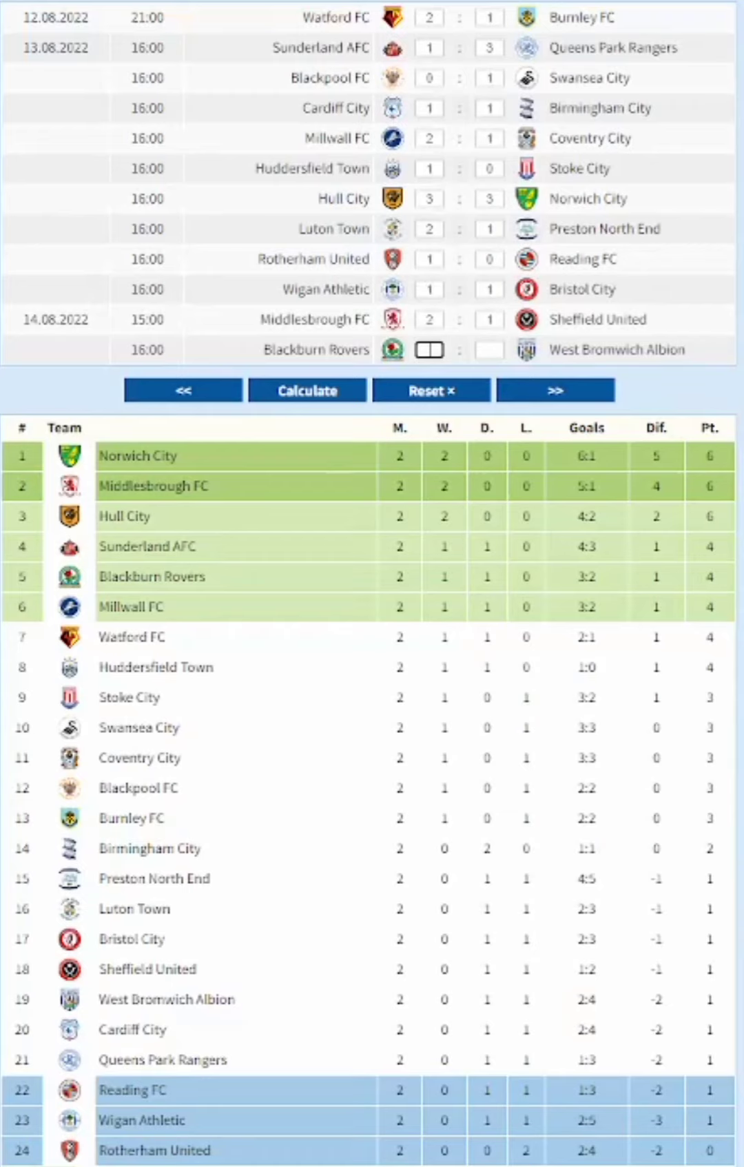
text(3)
key(Tab)
text(0)
click(341, 394)
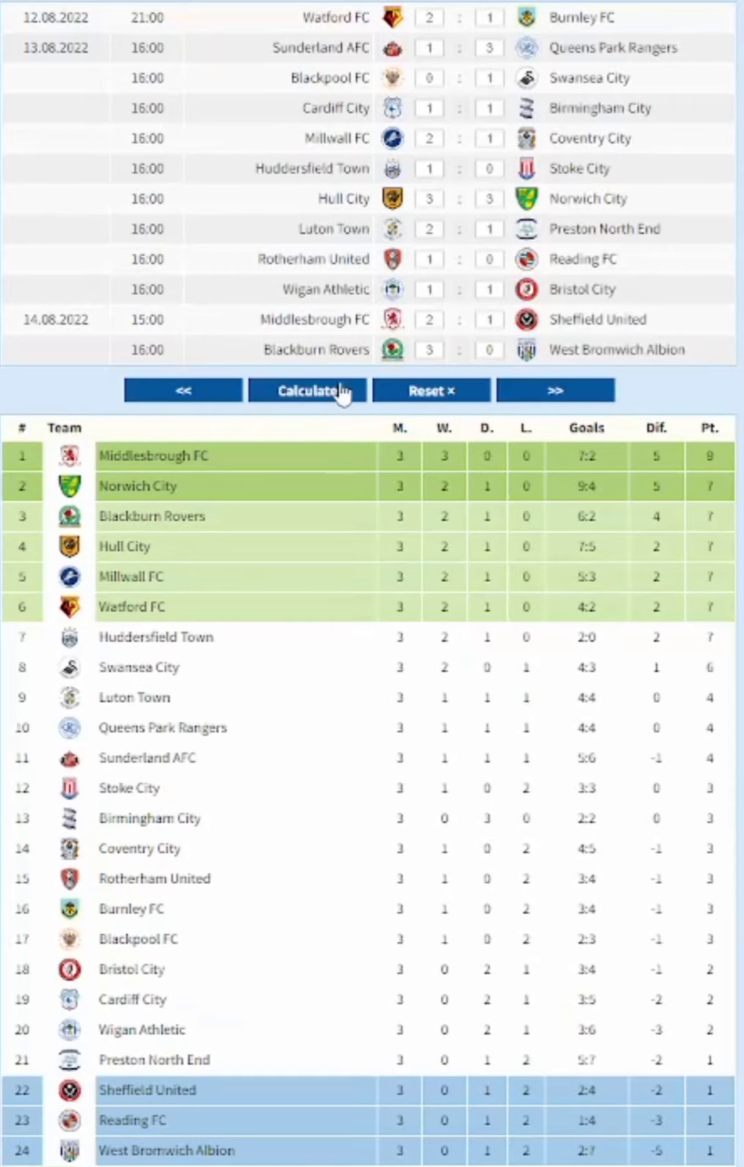
Open the next matchday and enter Birmingham City 1:0 Watford FC and Bristol City 1:1 Luton Town
click(539, 391)
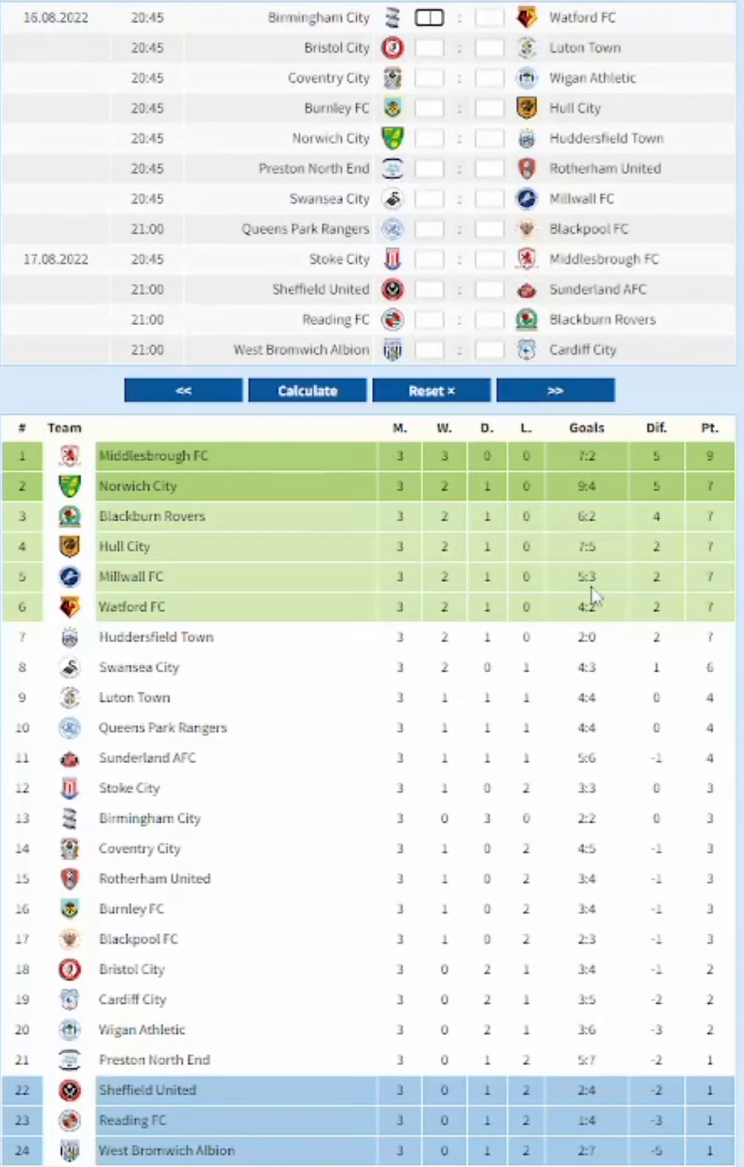
text(10)
text(11)
Enter Coventry City 2:2 Wigan Athletic, Burnley FC 1:0 Hull City and Norwich City 3:1 Huddersfield Town
text(2)
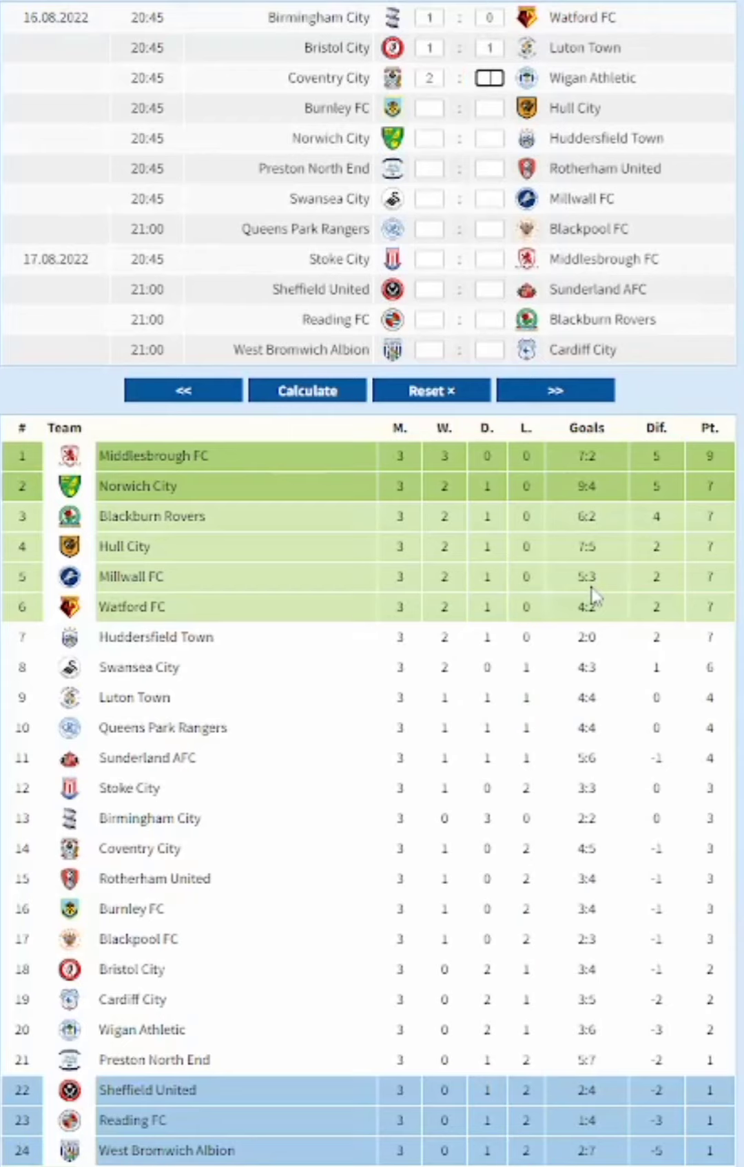
text(11)
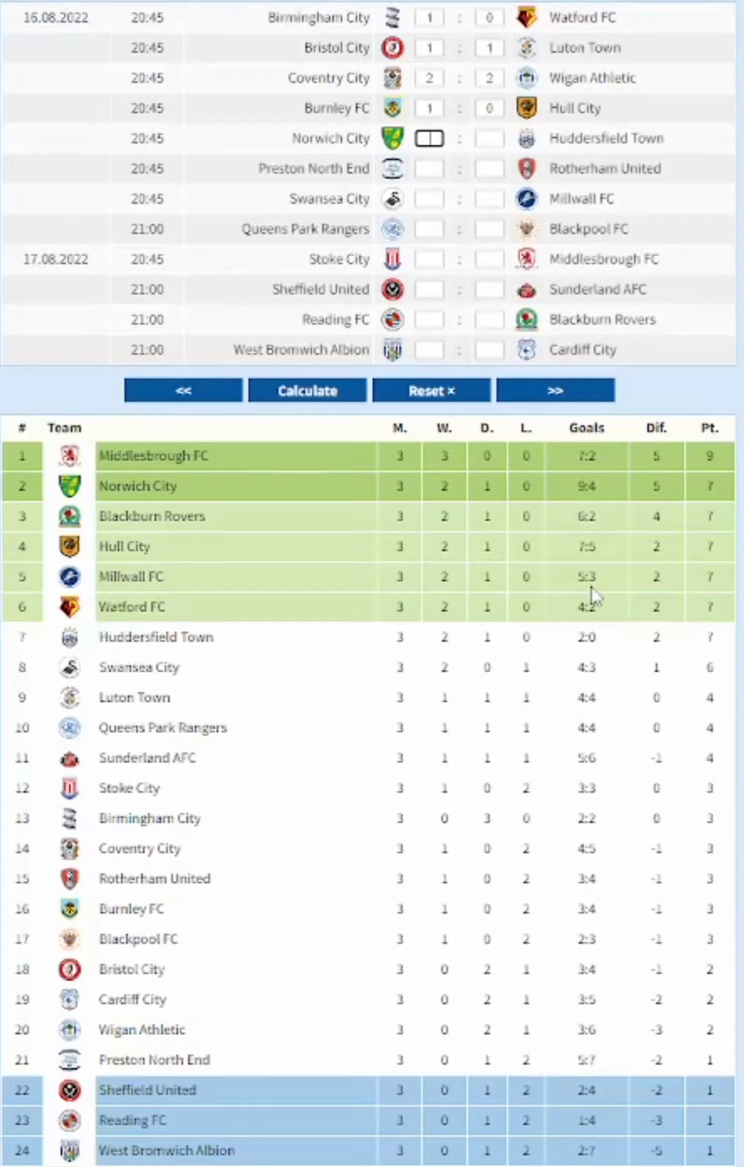
text(031)
Enter Preston North End 4:1 Rotherham United
text(2)
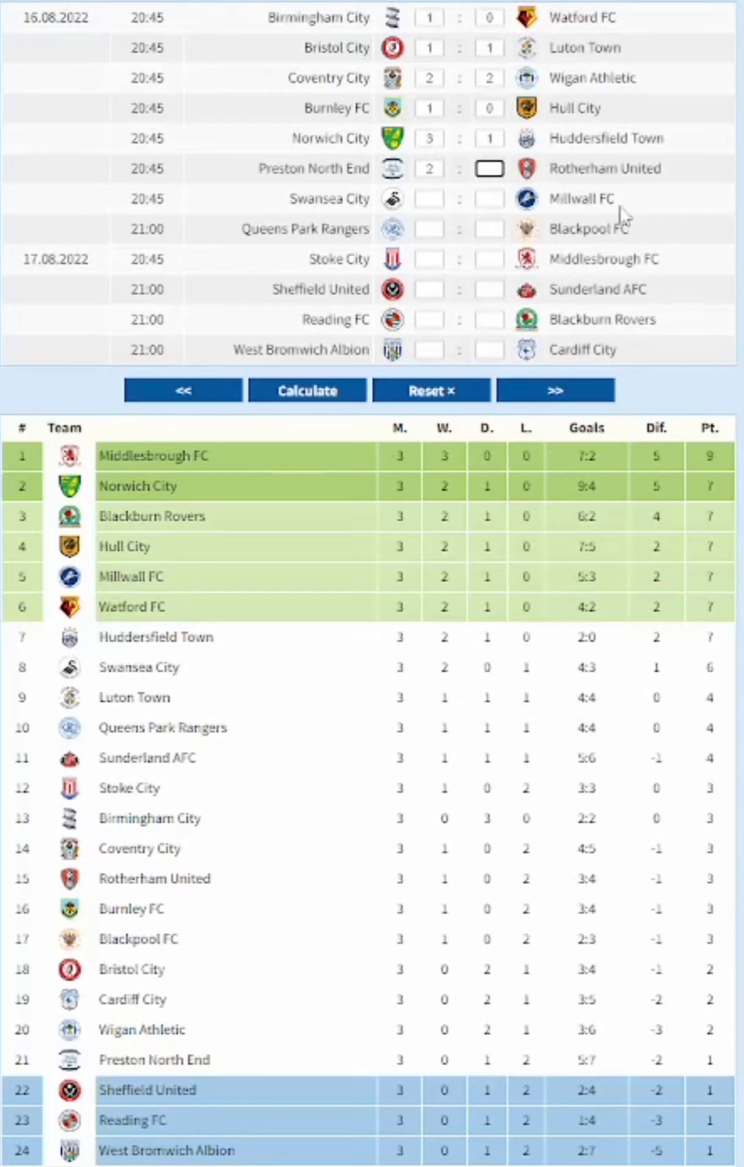
click(438, 170)
text(4)
text(1)
Enter Swansea City 1:1 Millwall FC and Queens Park Rangers 3:0 Blackpool FC, and recalculate the table
text(1)
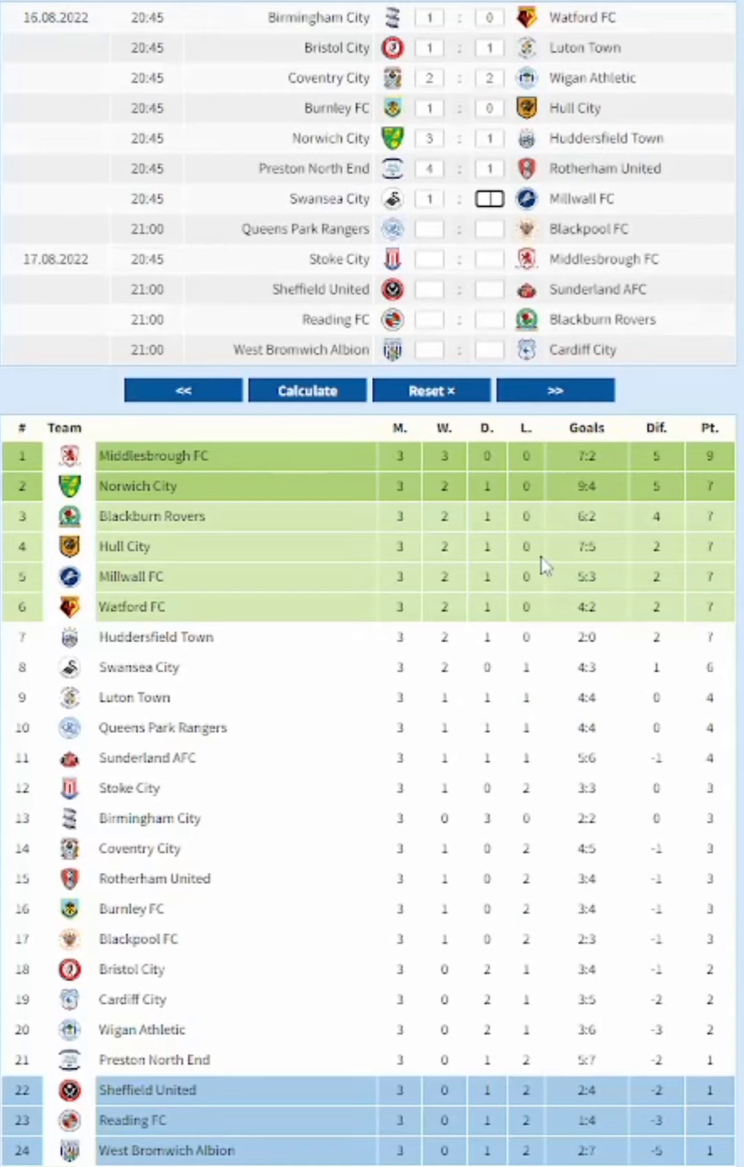
text(1)
text(3)
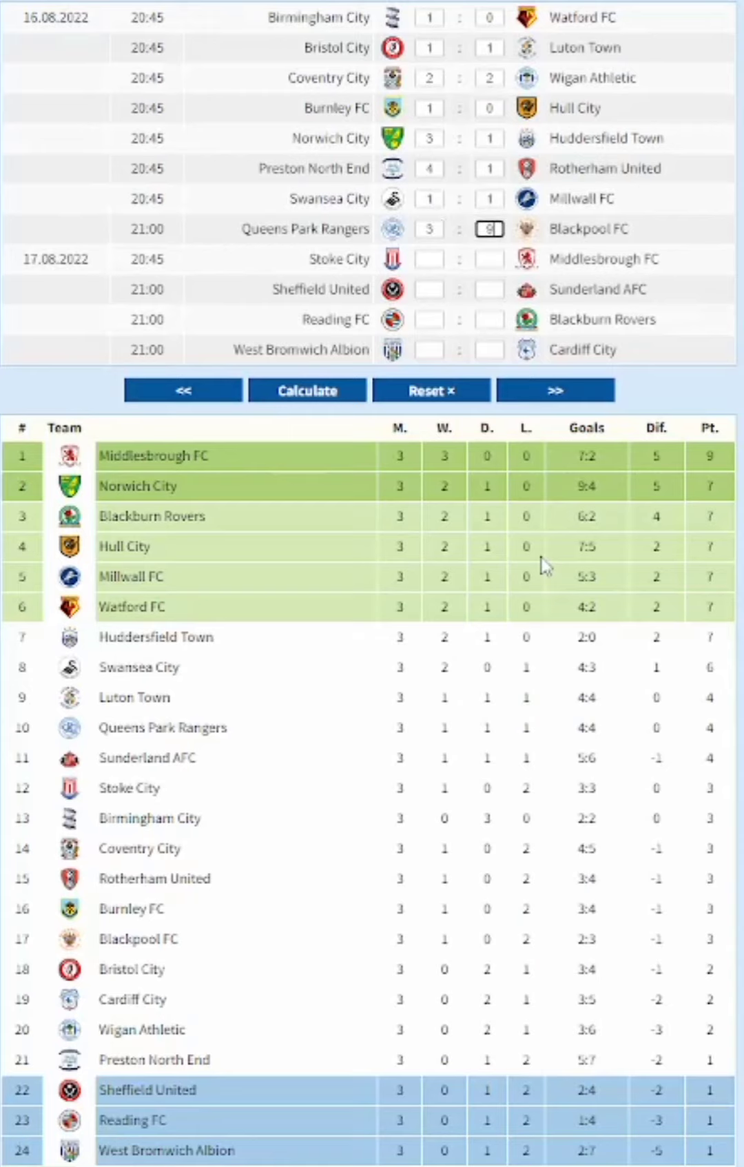
key(BackSpace)
text(0)
click(283, 390)
Enter Stoke City 1:1 Middlesbrough FC and Sheffield United 1:0 Sunderland AFC
click(429, 259)
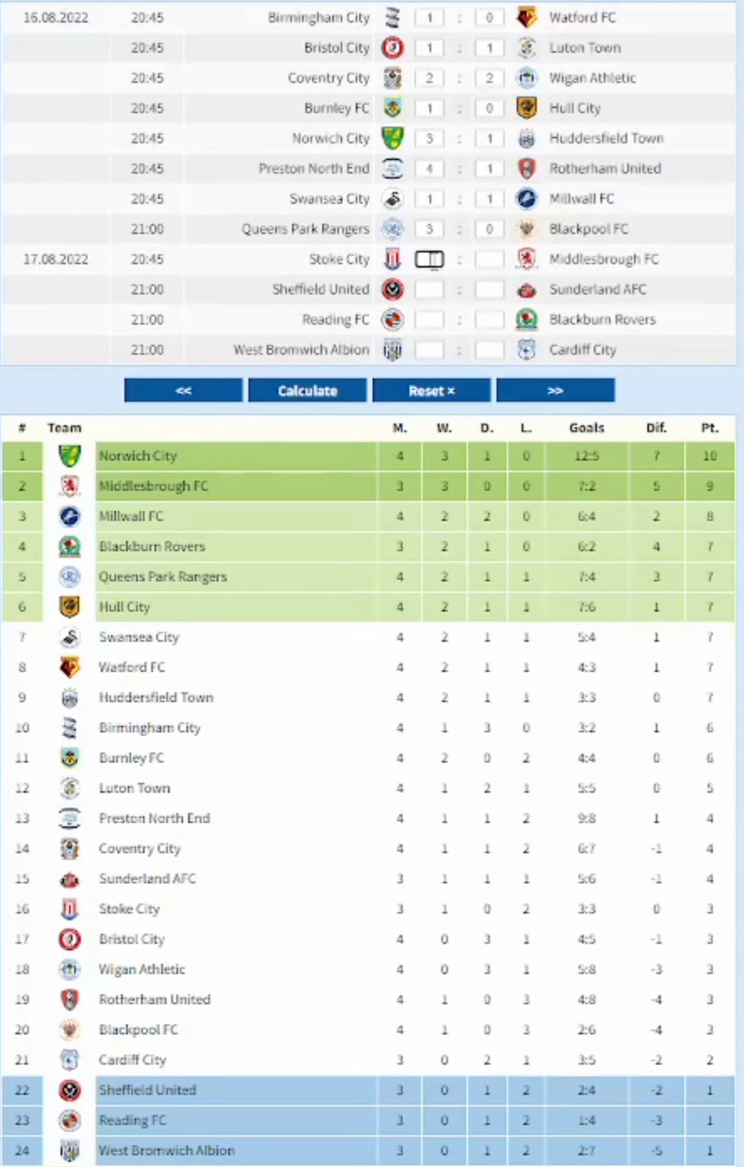
text(1)
key(Tab)
text(1)
key(Tab)
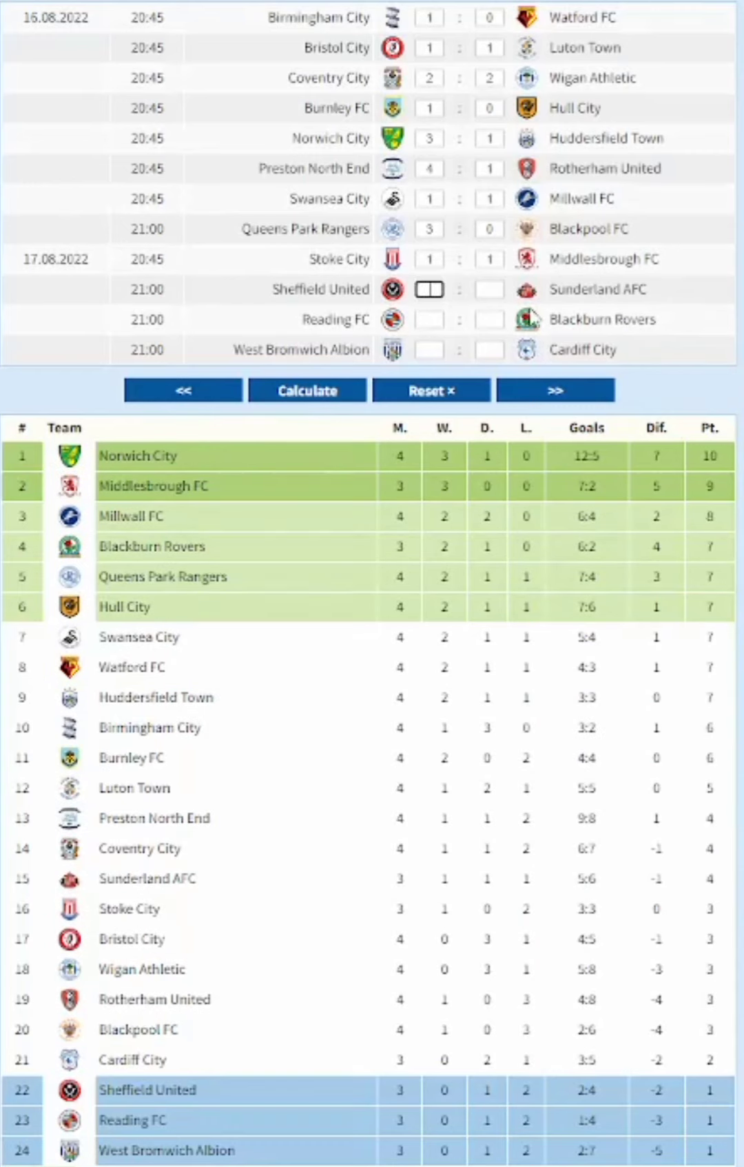
text(1)
key(Tab)
text(0)
key(Tab)
Enter Reading FC 2:2 Blackburn Rovers and West Bromwich Albion 2:1 Cardiff City, and recalculate the table
text(2)
key(Tab)
text(2)
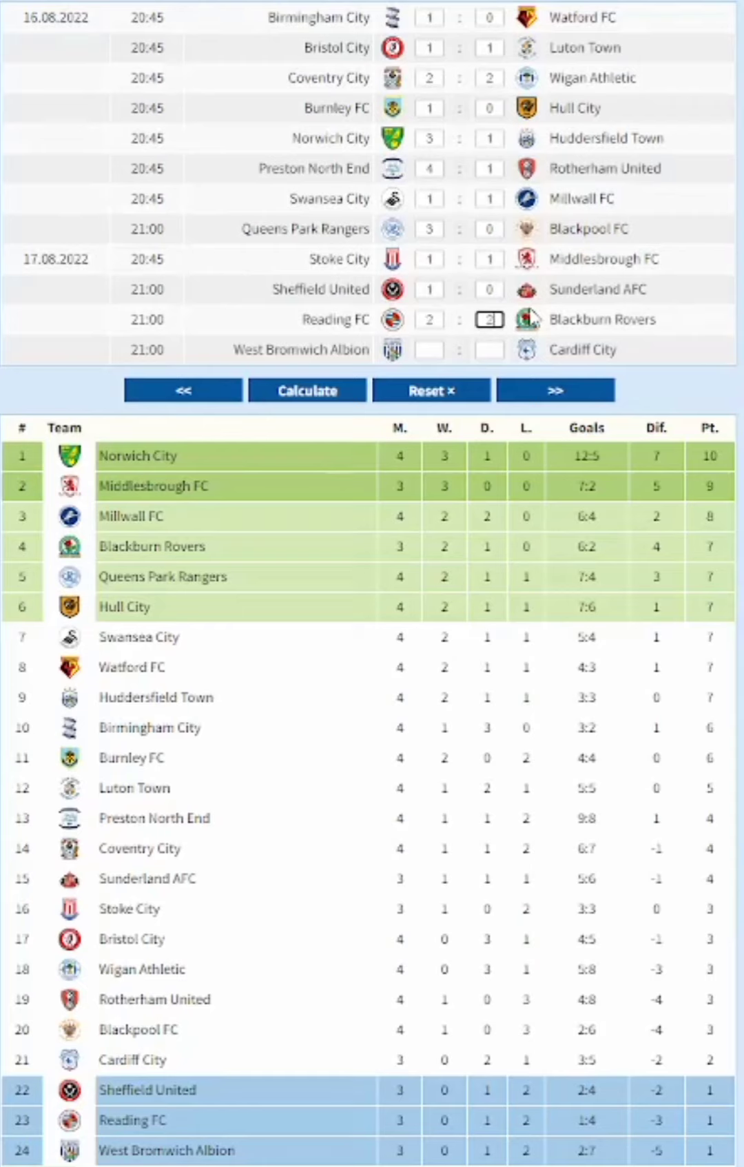
key(Tab)
text(2)
key(Tab)
text(1)
click(303, 399)
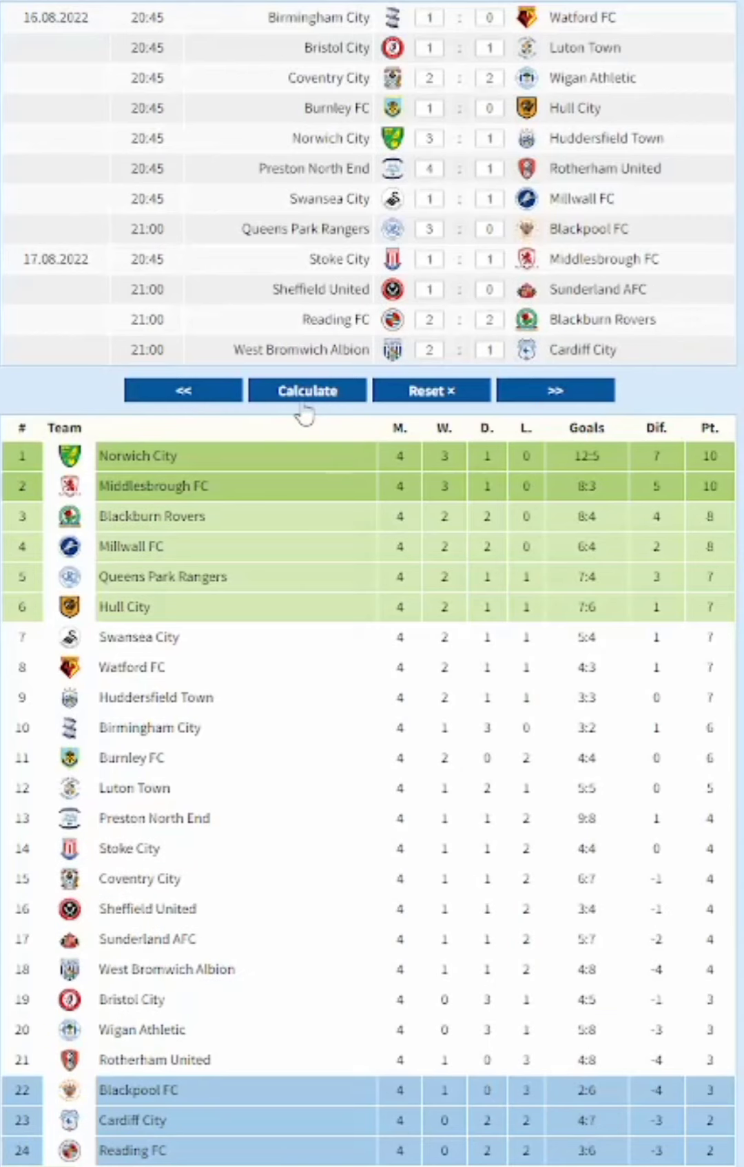
Open the next matchday and enter Norwich City 2:0 Millwall FC and Birmingham City 0:0 Wigan Athletic
click(579, 400)
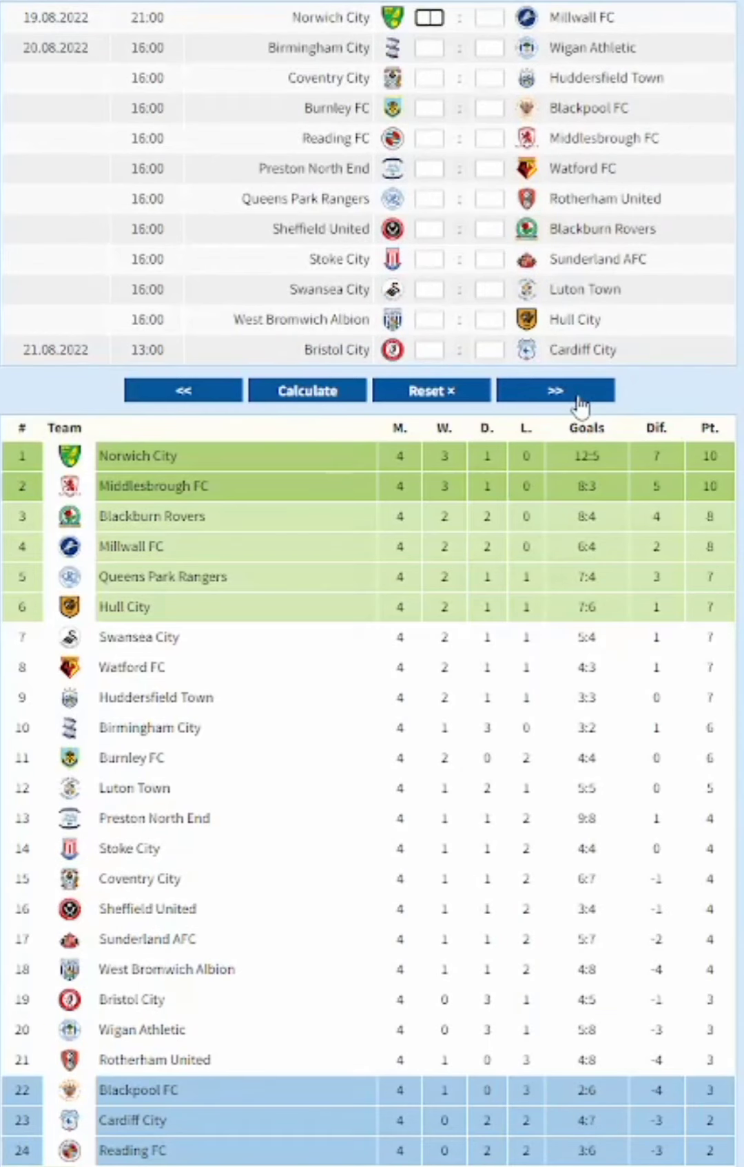
text(20)
text(0)
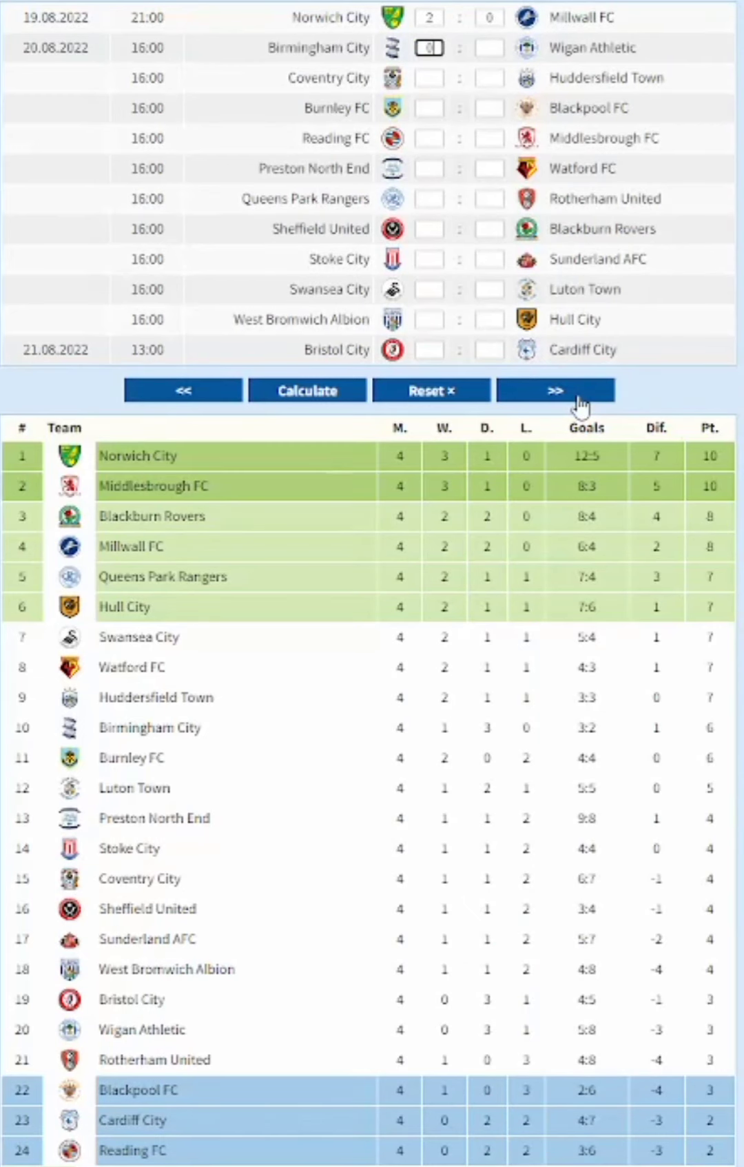
text(0)
Enter Coventry City 1:0 Huddersfield Town, Burnley FC 1:1 Blackpool FC, Reading FC 1:2 Middlesbrough FC and Preston North End 2:2 Watford FC
text(1)
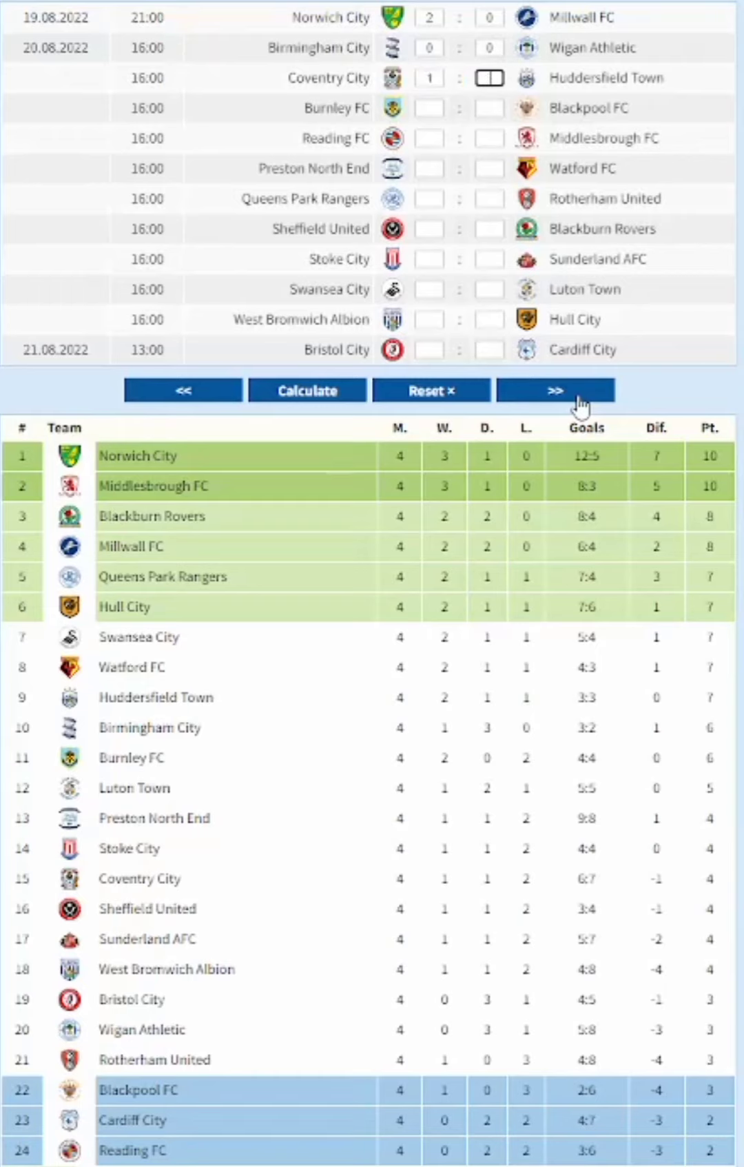
text(0)
text(1)
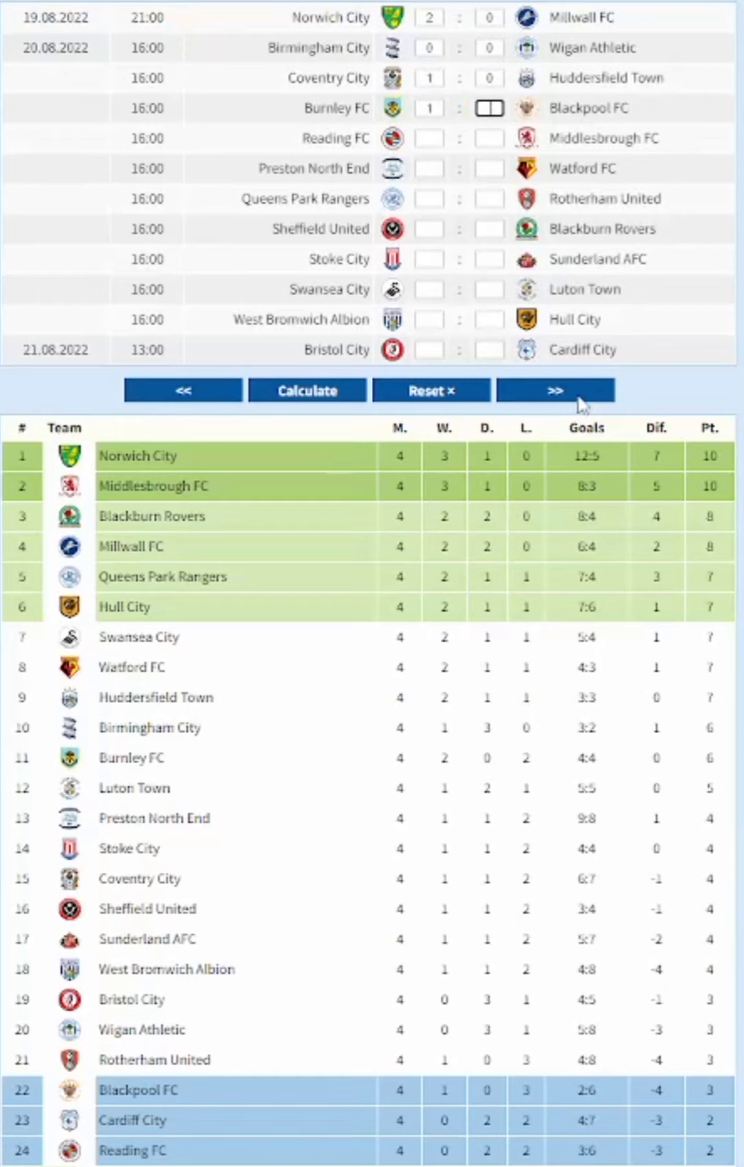
text(11222)
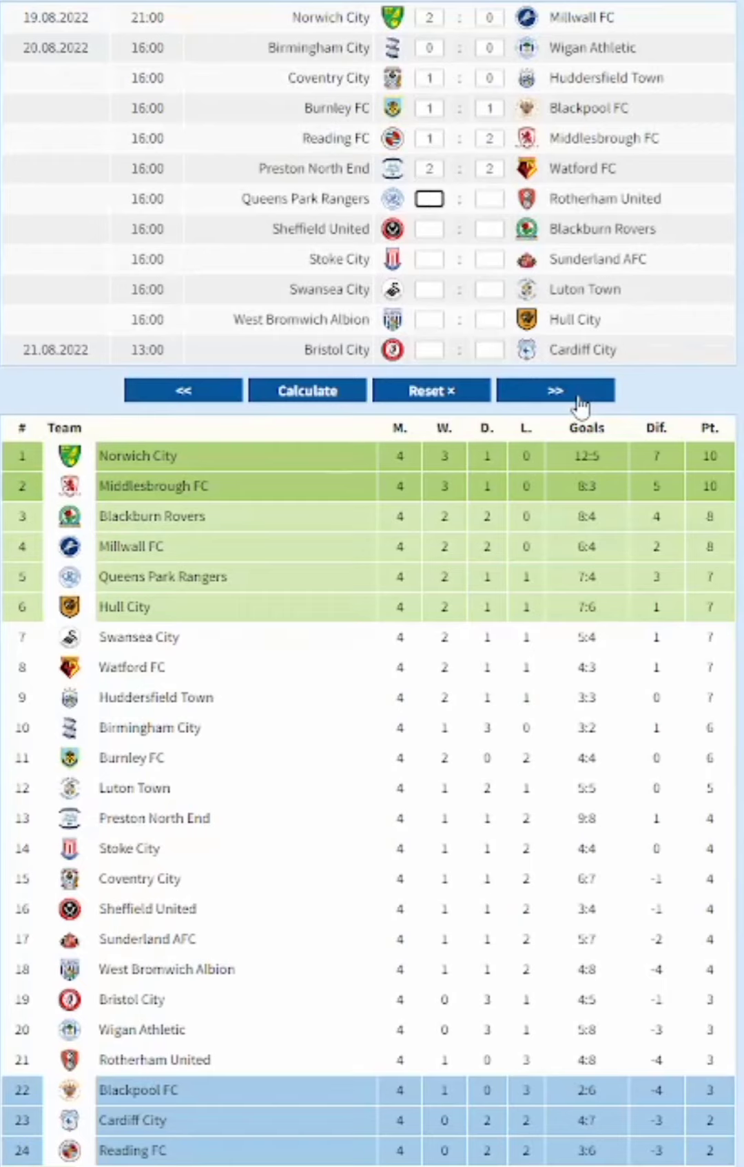
Enter Queens Park Rangers 2:1 Rotherham United, Sheffield United 3:2 Blackburn Rovers, Stoke City 0:0 Sunderland AFC and Swansea City 0:1 Luton Town
text(2132)
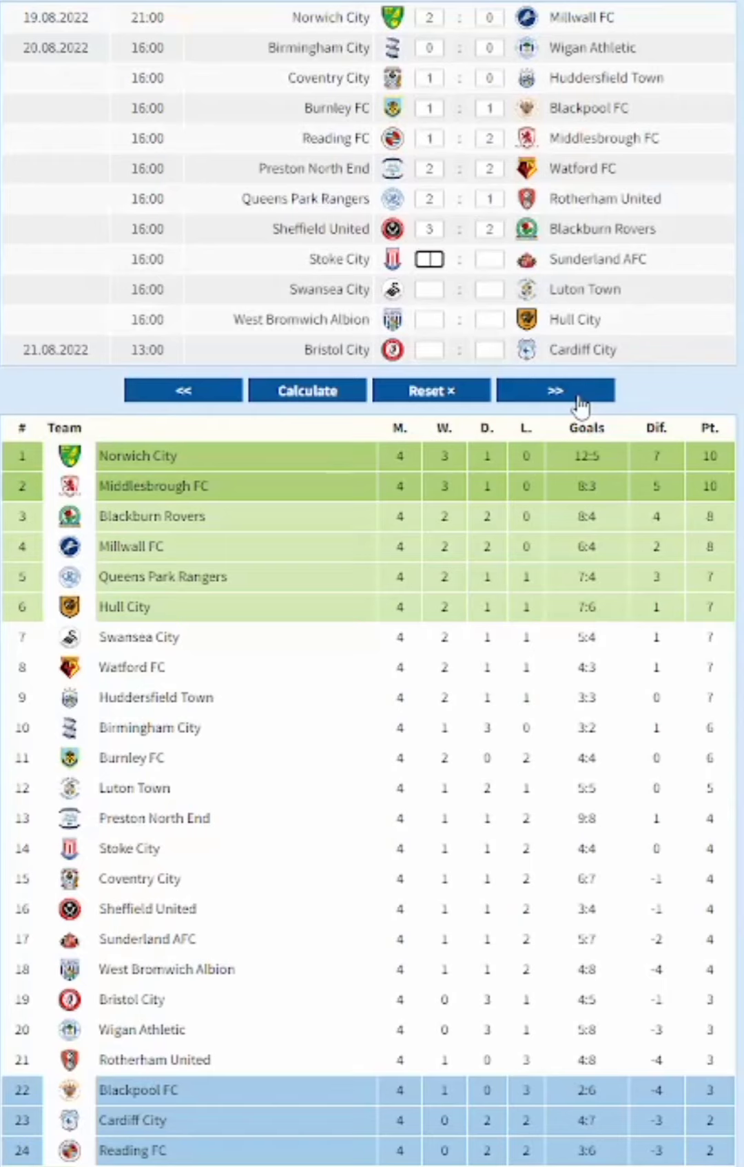
text(000)
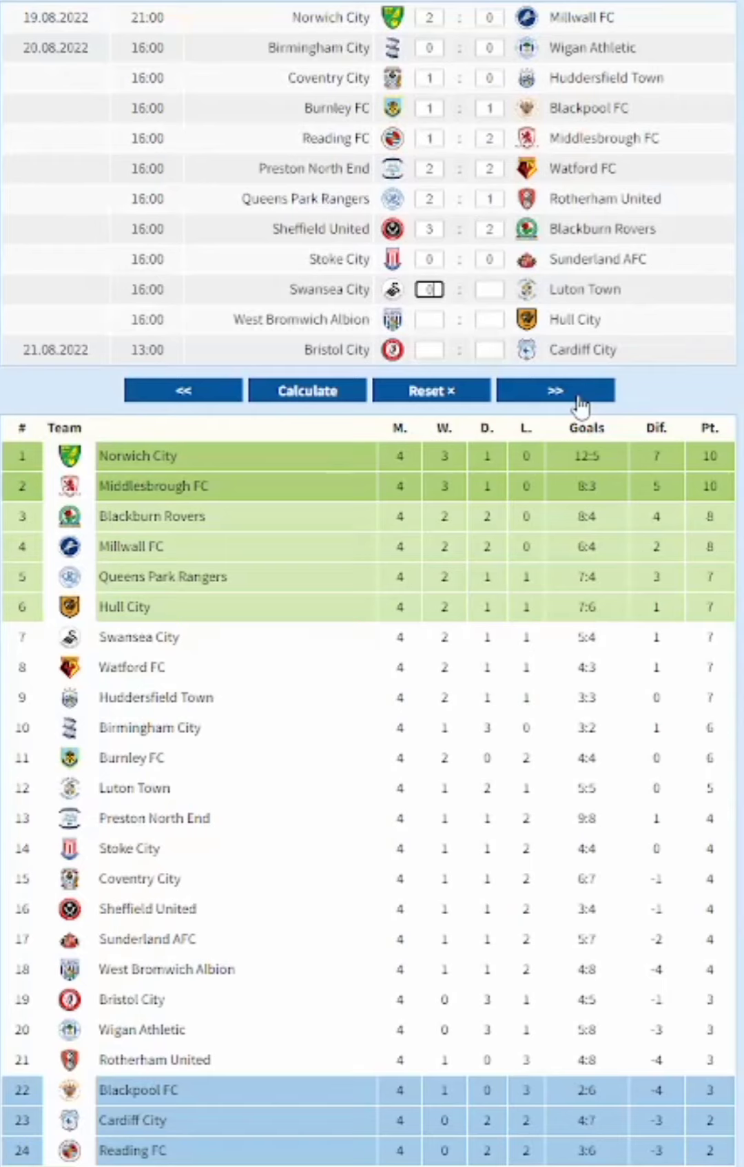
text(1)
Enter West Bromwich Albion 2:1 Hull City and Bristol City 1:1 Cardiff City, and recalculate the table
text(2)
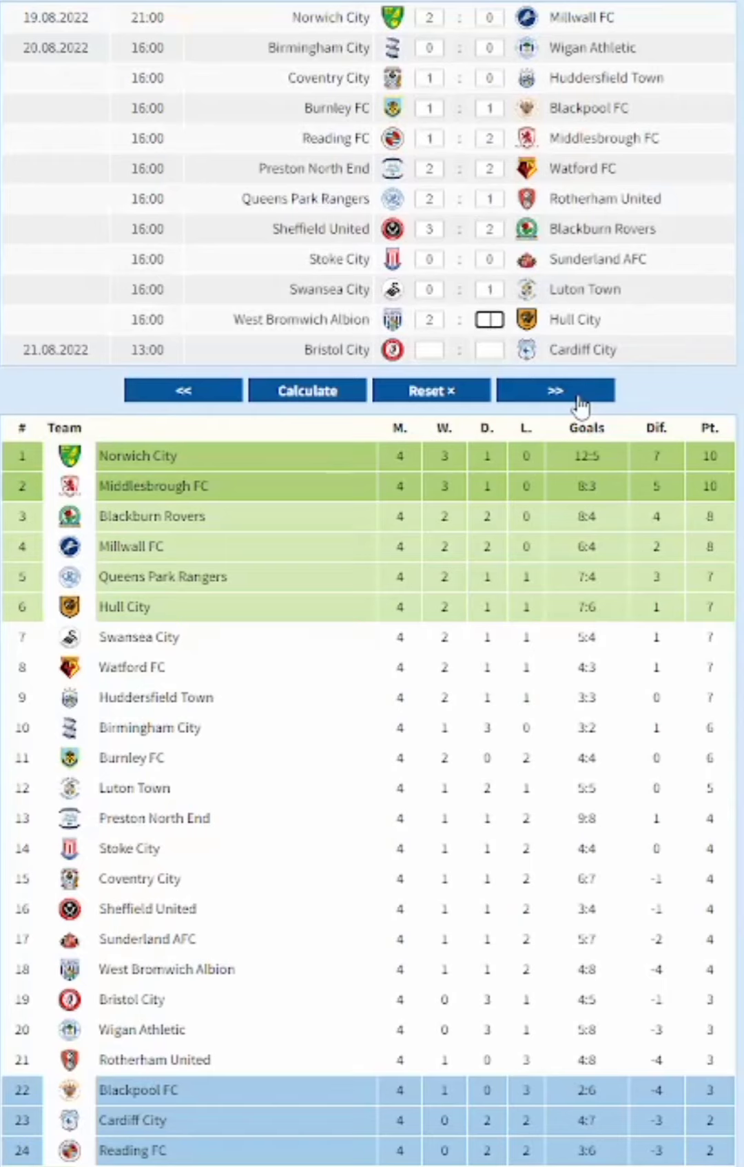
text(11)
click(291, 392)
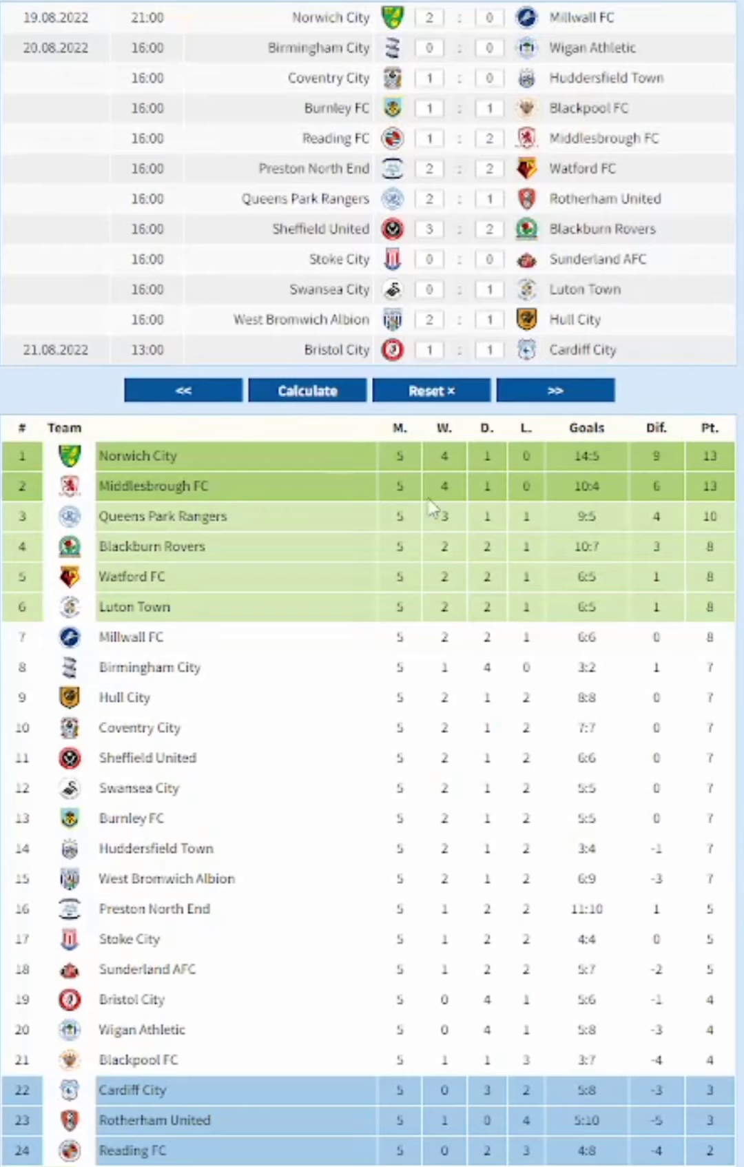
Open the next matchday and enter Luton Town 1:2 Sheffield United and Sunderland AFC 0:2 Norwich City
click(591, 398)
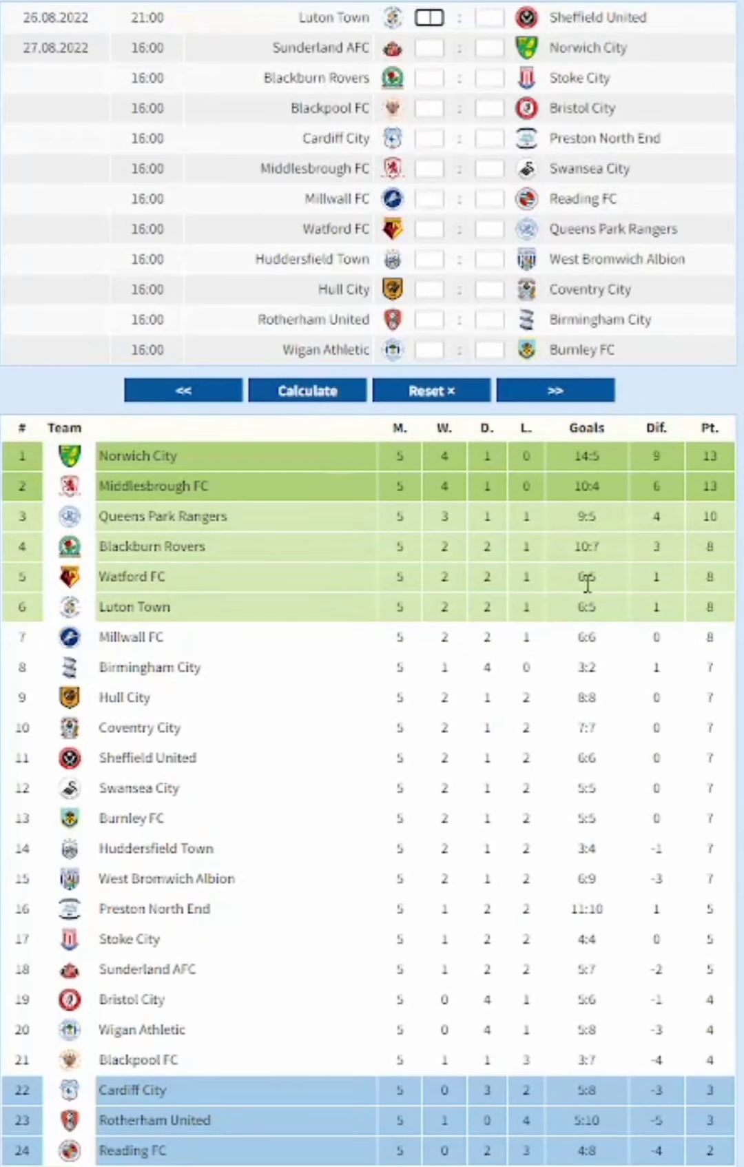
key(Tab)
key(Tab)
text(0)
key(Tab)
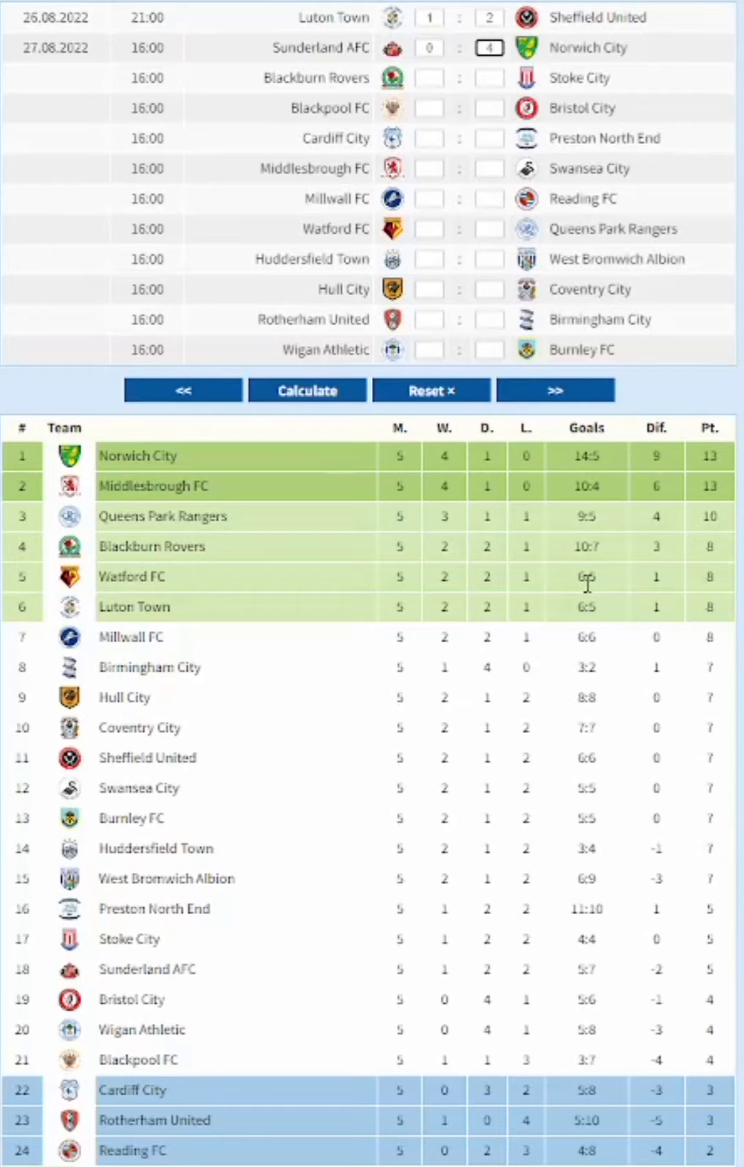
text(2)
key(Tab)
Enter Blackburn Rovers 2:2 Stoke City and Blackpool FC 1:0 Bristol City
text(2)
key(Tab)
text(2)
key(Tab)
text(1)
key(Tab)
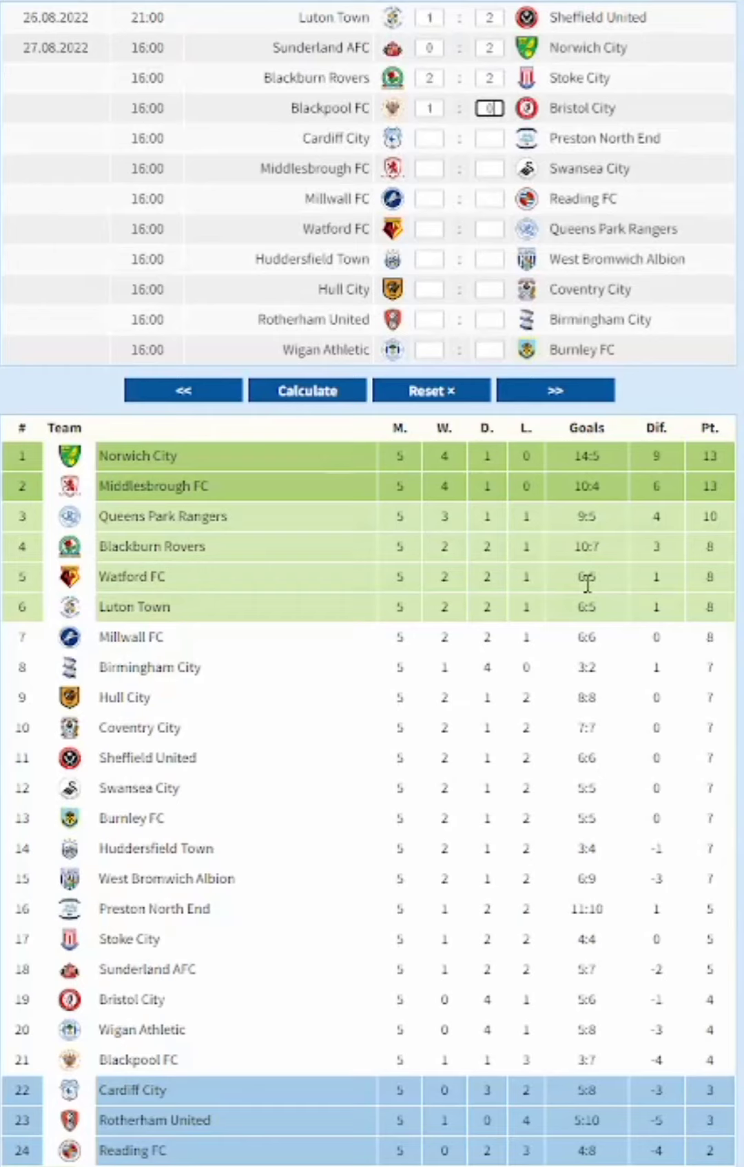
text(0)
key(Tab)
Enter Cardiff City 1:1 Preston North End and Middlesbrough FC 2:3 Swansea City
text(1)
key(Tab)
text(1)
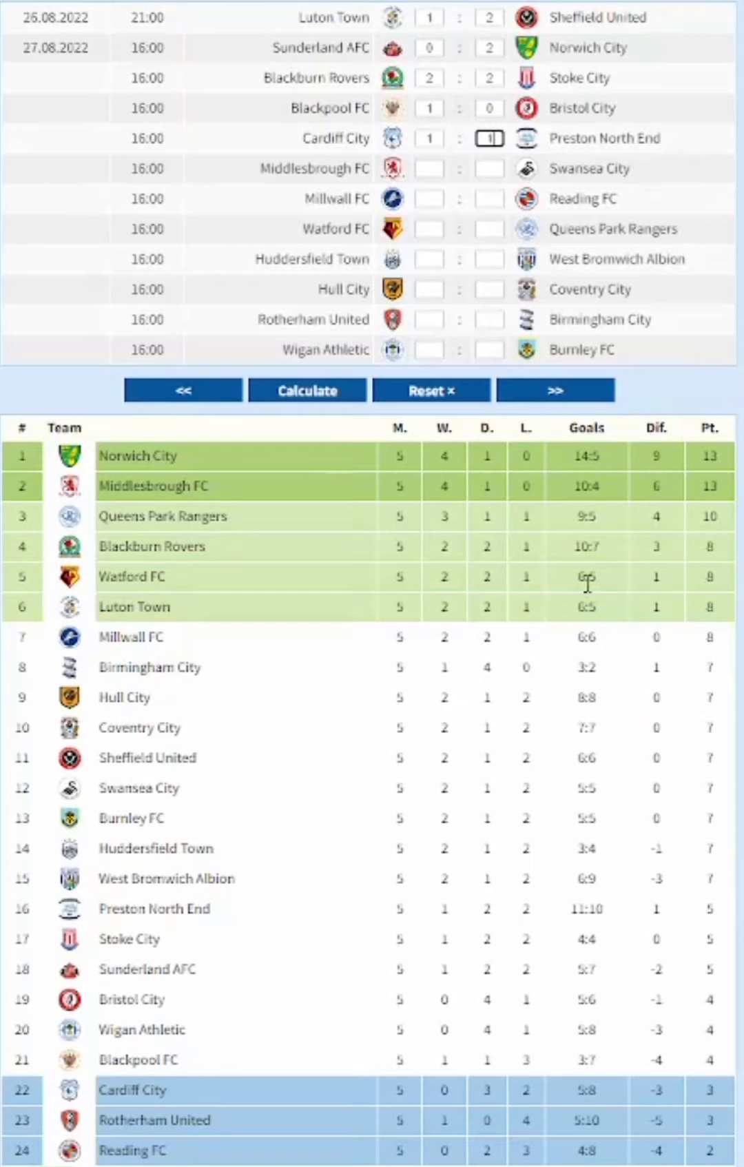
key(Tab)
text(2)
key(Tab)
text(3)
key(Tab)
Enter Millwall FC 2:1 Reading FC and Watford FC 1:0 Queens Park Rangers
text(2)
key(Tab)
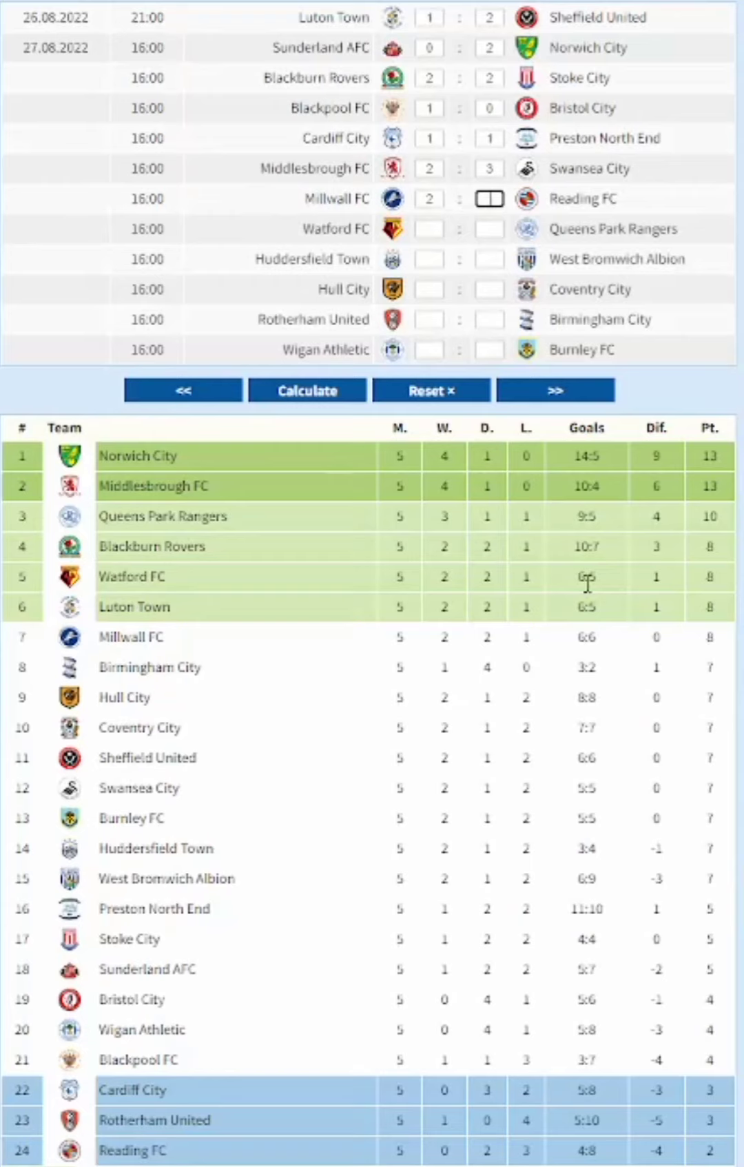
text(1)
key(Tab)
text(1)
key(Tab)
text(0)
key(Tab)
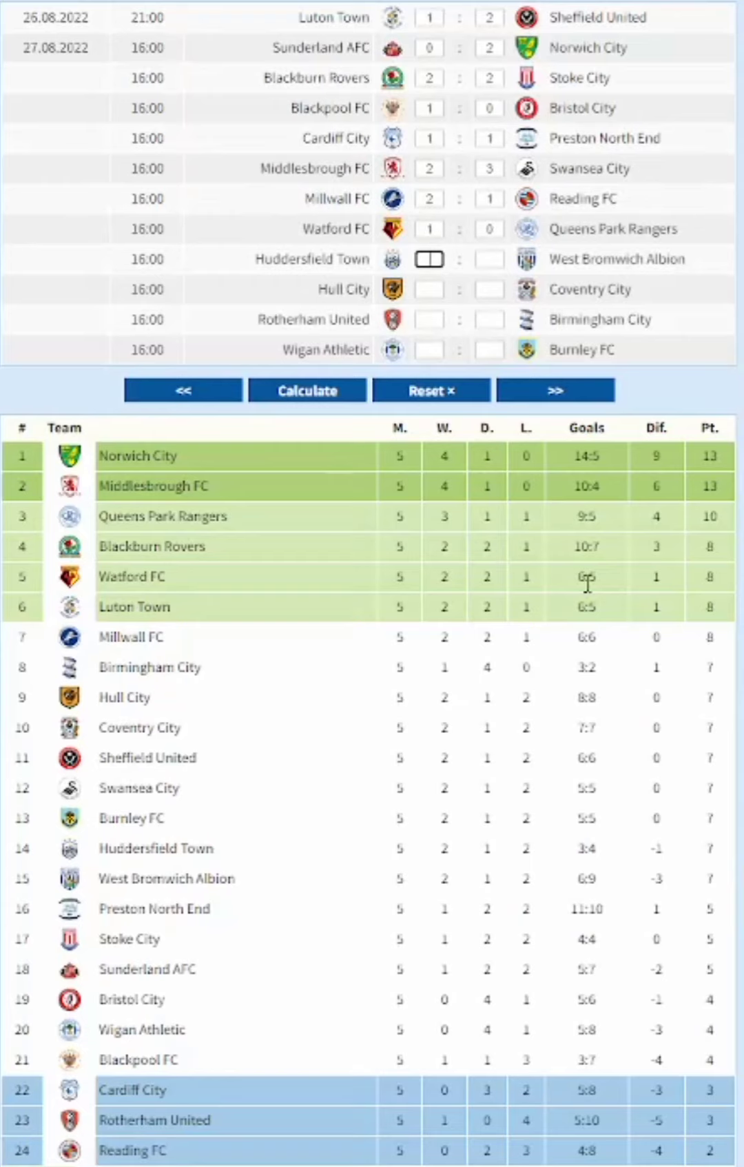
Enter Huddersfield Town 0:0 West Bromwich Albion and Hull City 3:0 Coventry City
text(0)
key(Tab)
text(0)
key(Tab)
text(3)
key(Tab)
text(0)
key(Tab)
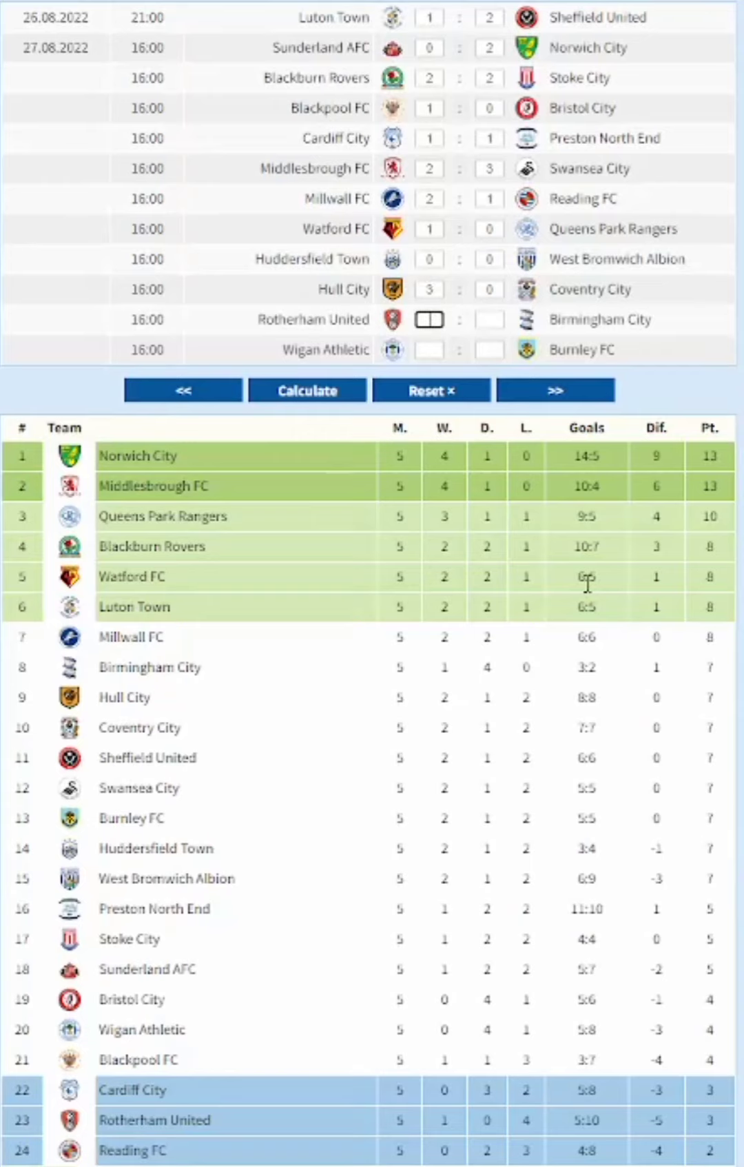
Enter Rotherham United 1:2 Birmingham City and Wigan Athletic 2:1 Burnley FC, and recalculate the table
text(1)
key(Tab)
text(2)
key(Tab)
key(Tab)
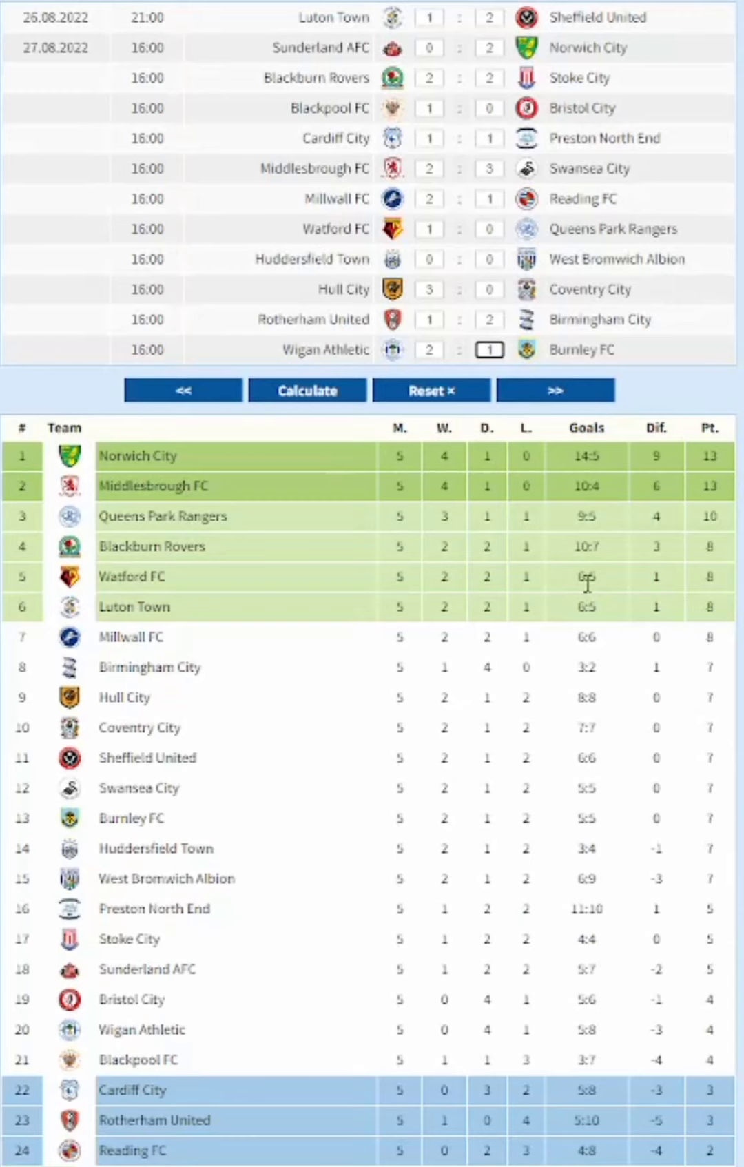
click(325, 392)
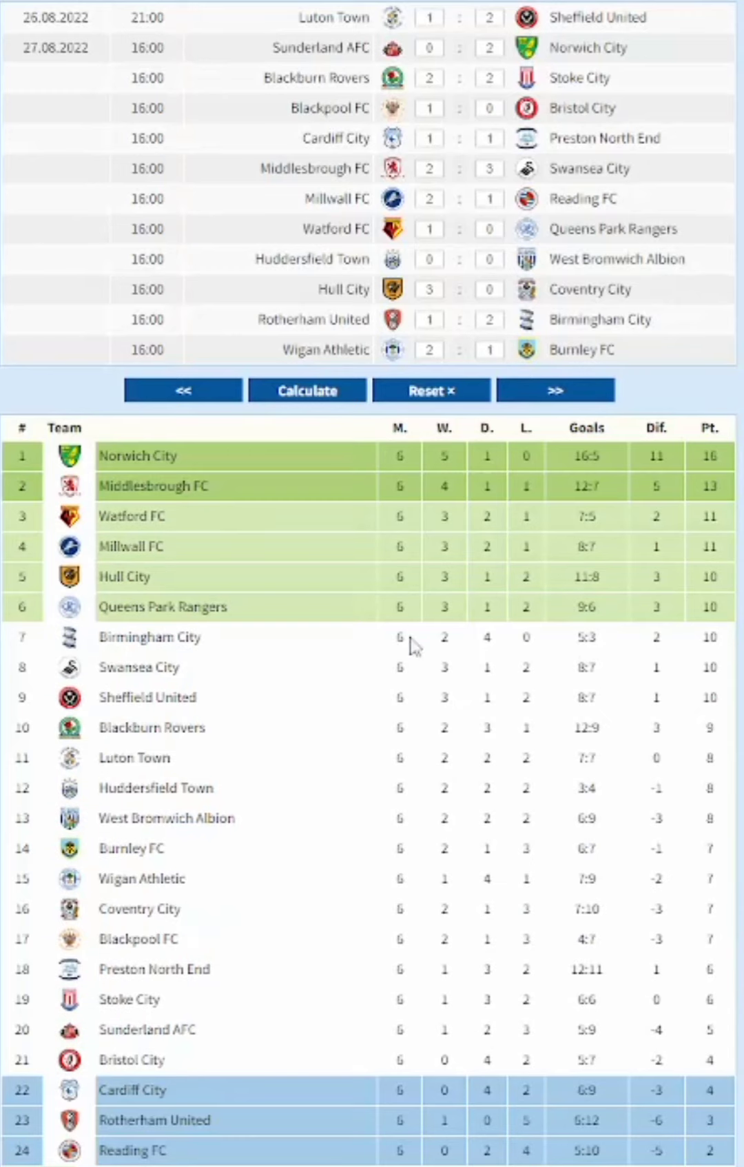
Open the next matchday and enter Birmingham City 1:1 Norwich City and Cardiff City 1:0 Luton Town
click(549, 394)
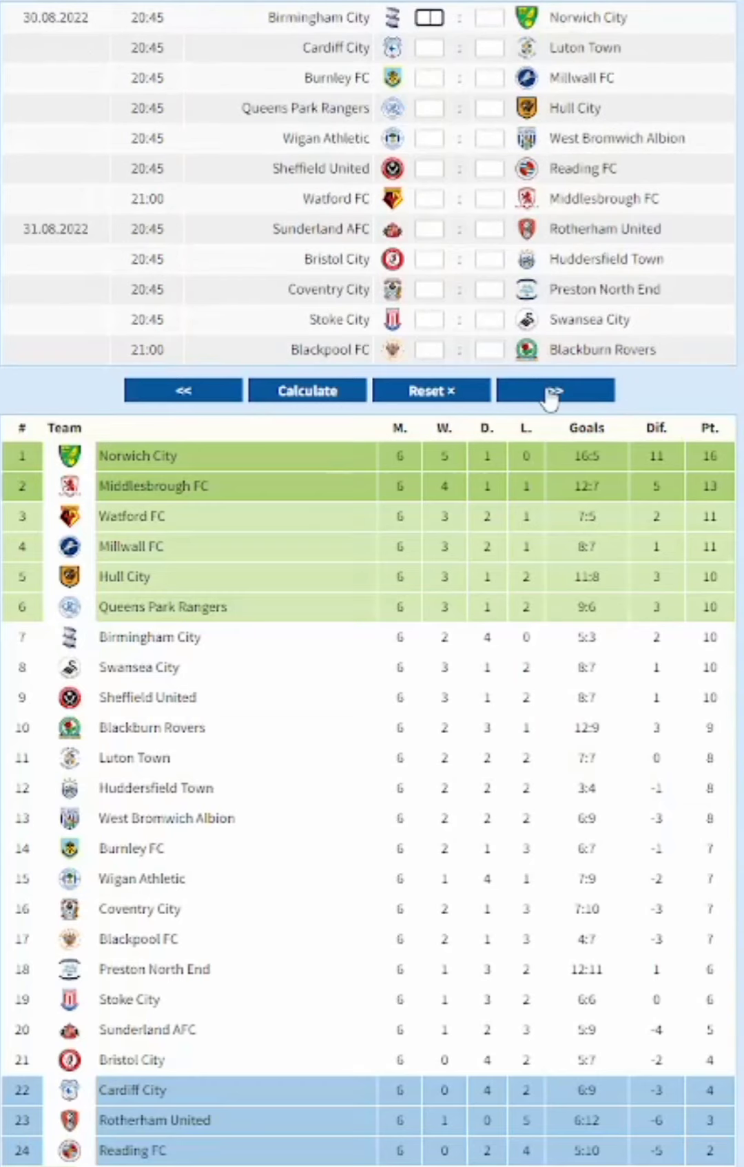
key(Tab)
key(Tab)
text(1)
key(Tab)
text(0)
key(Tab)
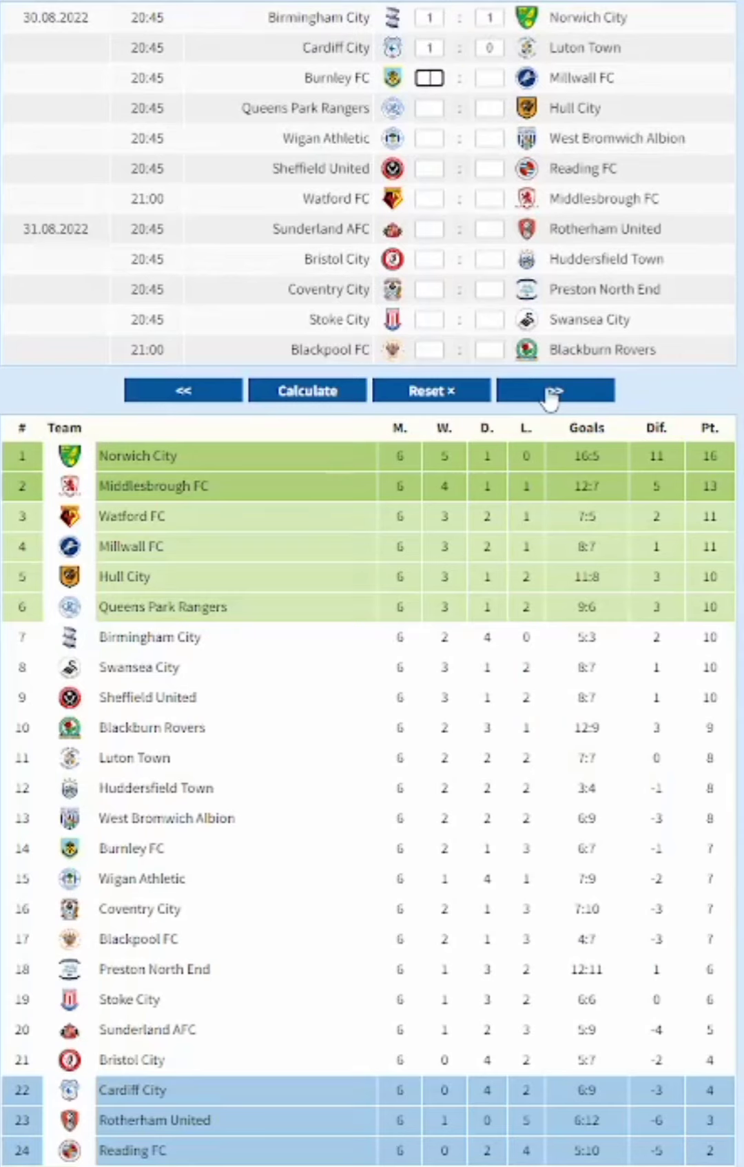
Enter Burnley FC 3:1 Millwall FC and Queens Park Rangers 1:1 Hull City
text(3)
key(Tab)
key(Tab)
text(1)
key(Tab)
text(1)
key(Tab)
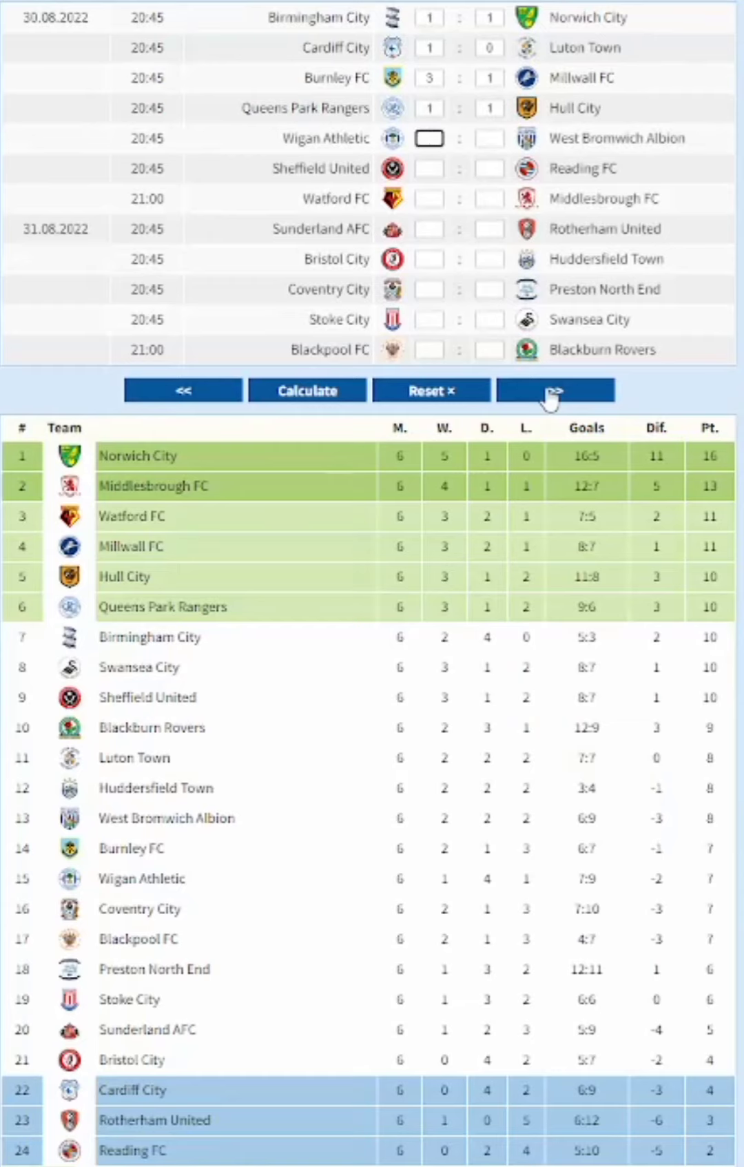
Enter Wigan Athletic 1:0 West Bromwich Albion and Sheffield United 2:1 Reading FC
key(Tab)
text(2)
key(Tab)
text(1)
key(Tab)
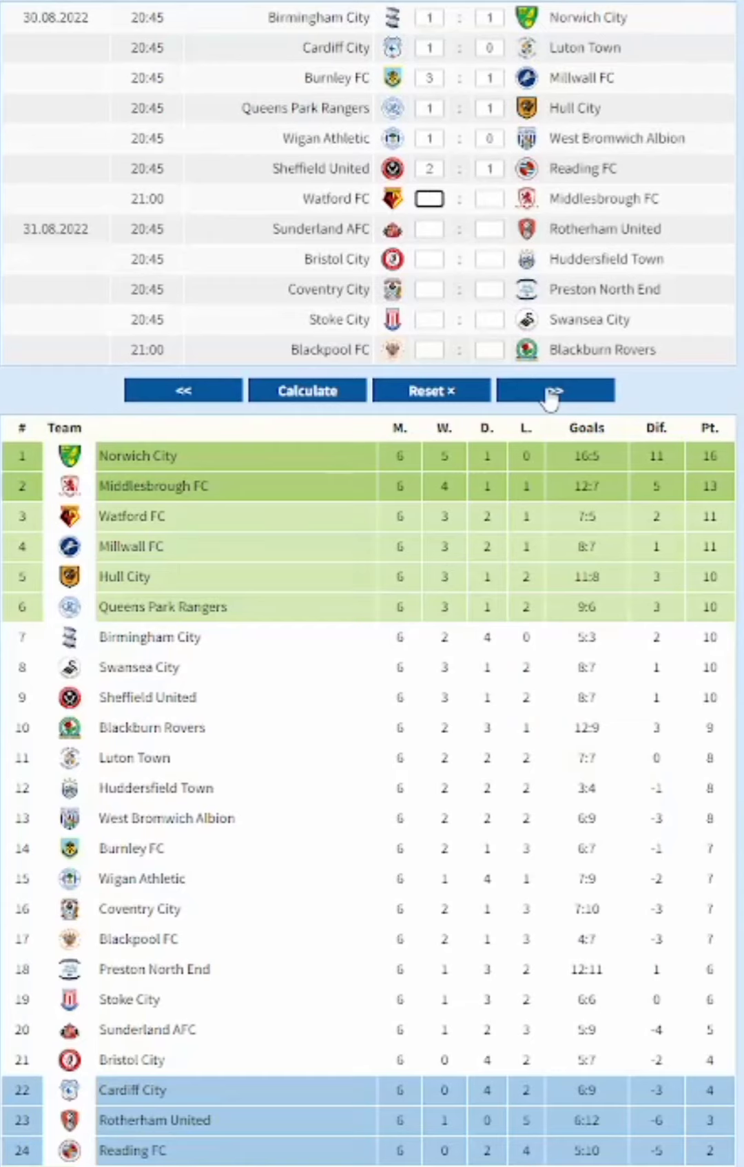
Enter Watford FC 1:1 Middlesbrough FC and recalculate the table
text(1)
key(Tab)
click(307, 391)
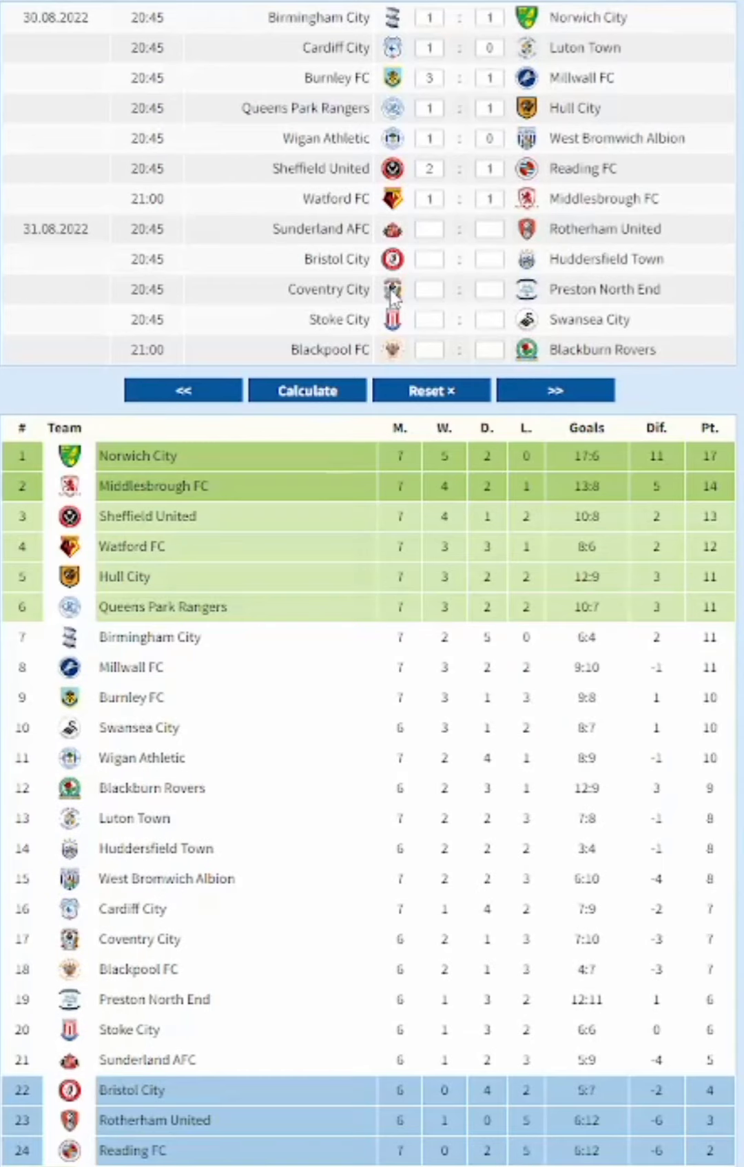
Enter Sunderland AFC 1:0 Rotherham United and Bristol City 1:1 Huddersfield Town
click(442, 230)
text(1)
key(Tab)
text(0)
key(Tab)
text(1)
key(Tab)
text(1)
key(Tab)
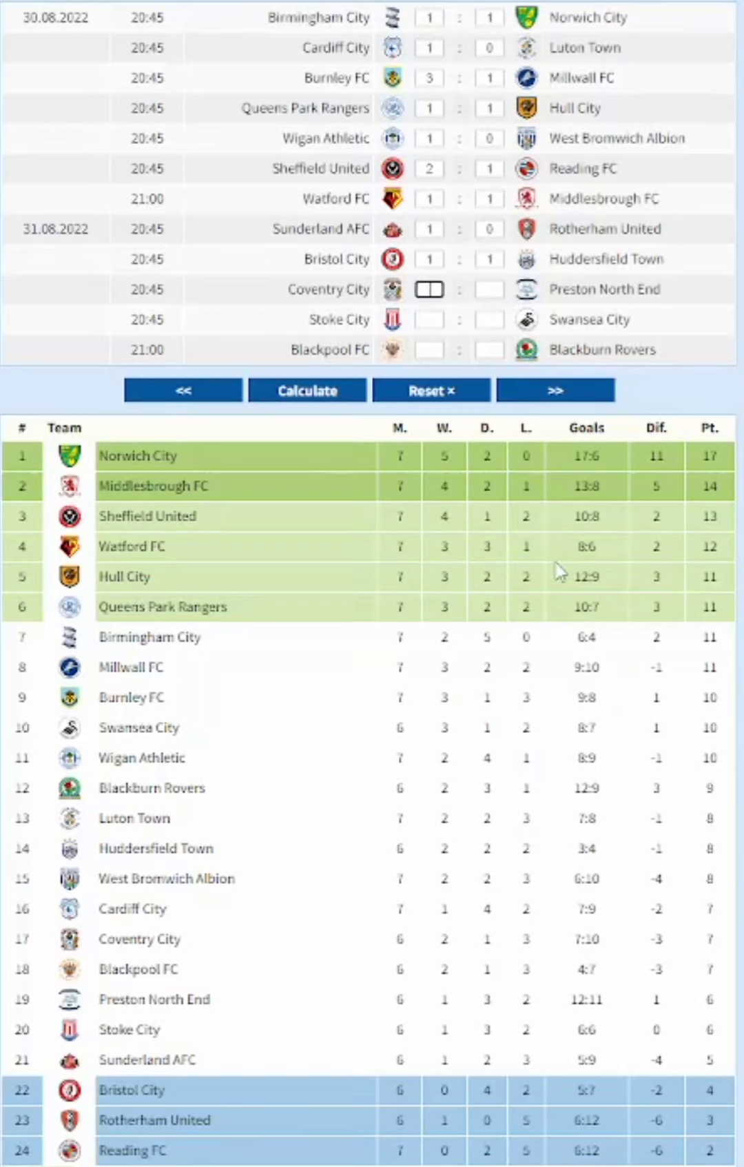
Enter Coventry City 2:3 Preston North End and Stoke City 2:0 Swansea City
text(2)
key(Tab)
text(3)
key(Tab)
text(2)
key(Tab)
text(0)
key(Tab)
Enter Blackpool FC 1:1 Blackburn Rovers and recalculate the table
text(1)
key(Tab)
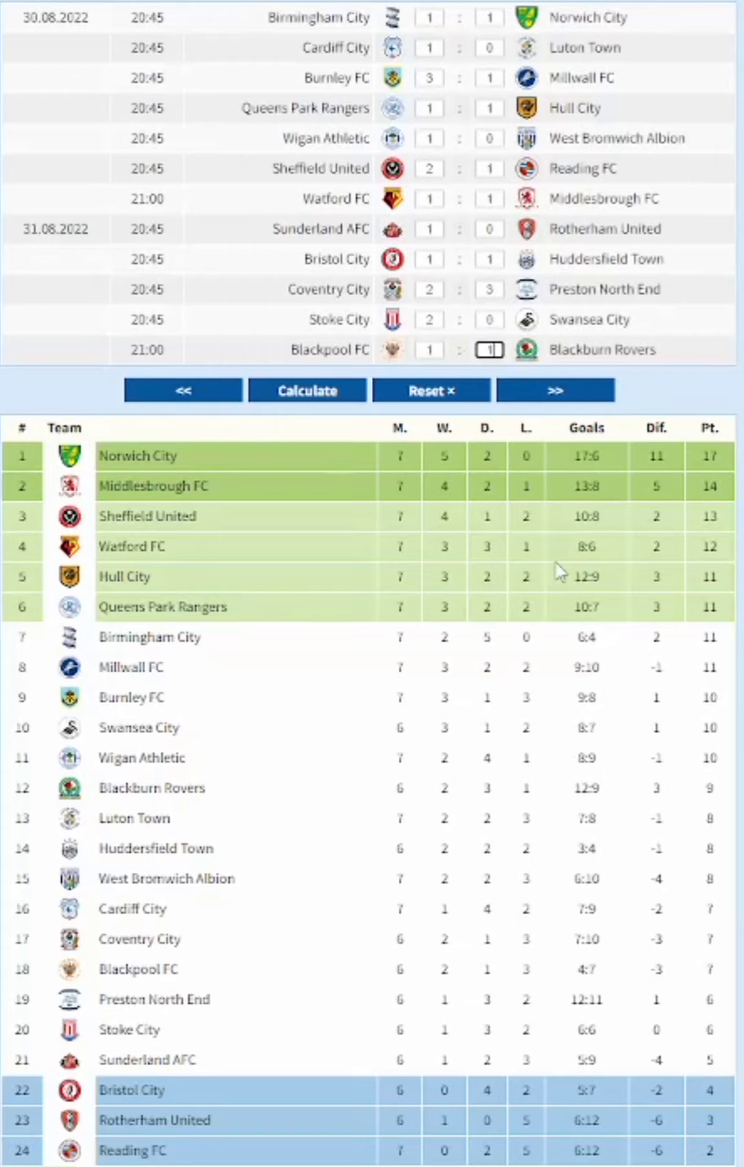
text(1)
click(310, 390)
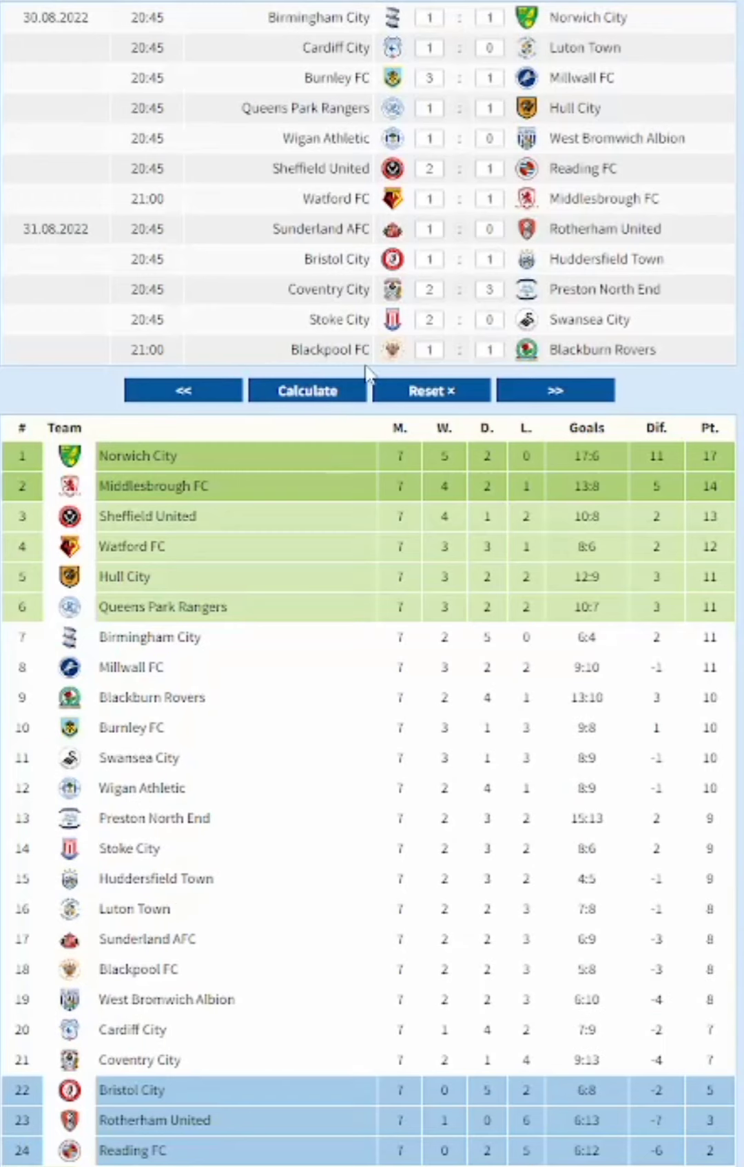
Open the next matchday and enter Blackburn Rovers 1:0 Bristol City and Middlesbrough FC 0:0 Sunderland AFC
click(548, 389)
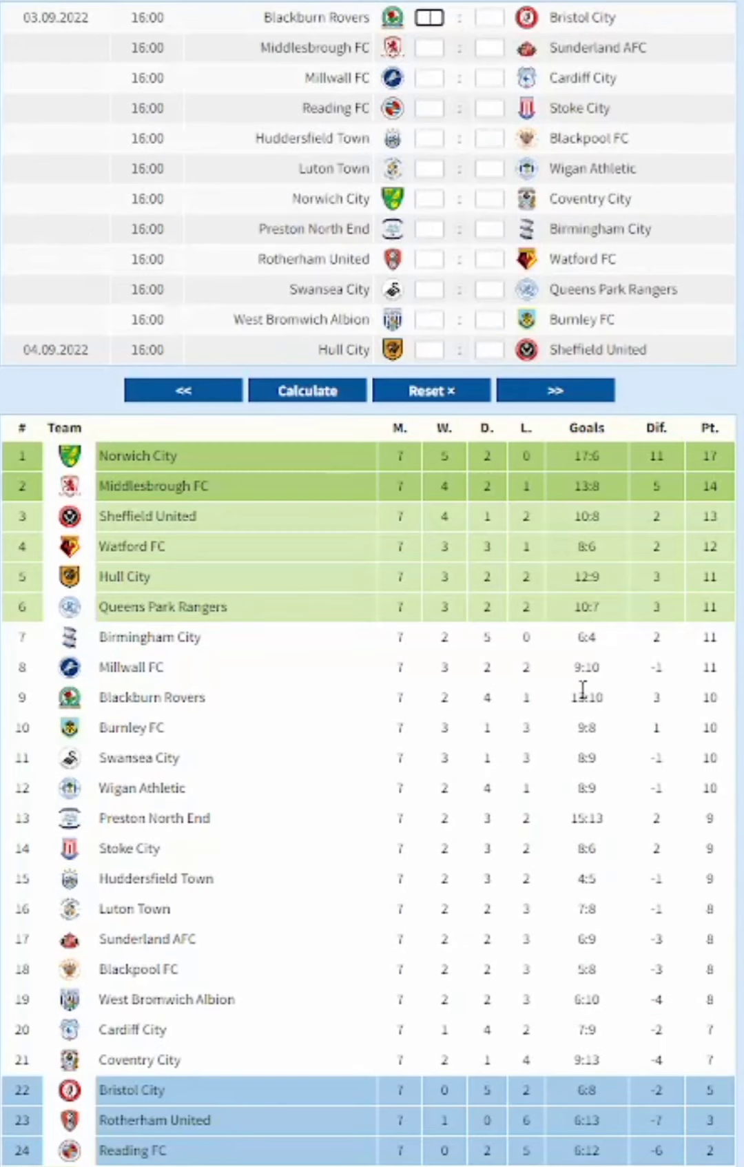
key(Tab)
text(0)
key(Tab)
text(0)
key(Tab)
text(0)
key(Tab)
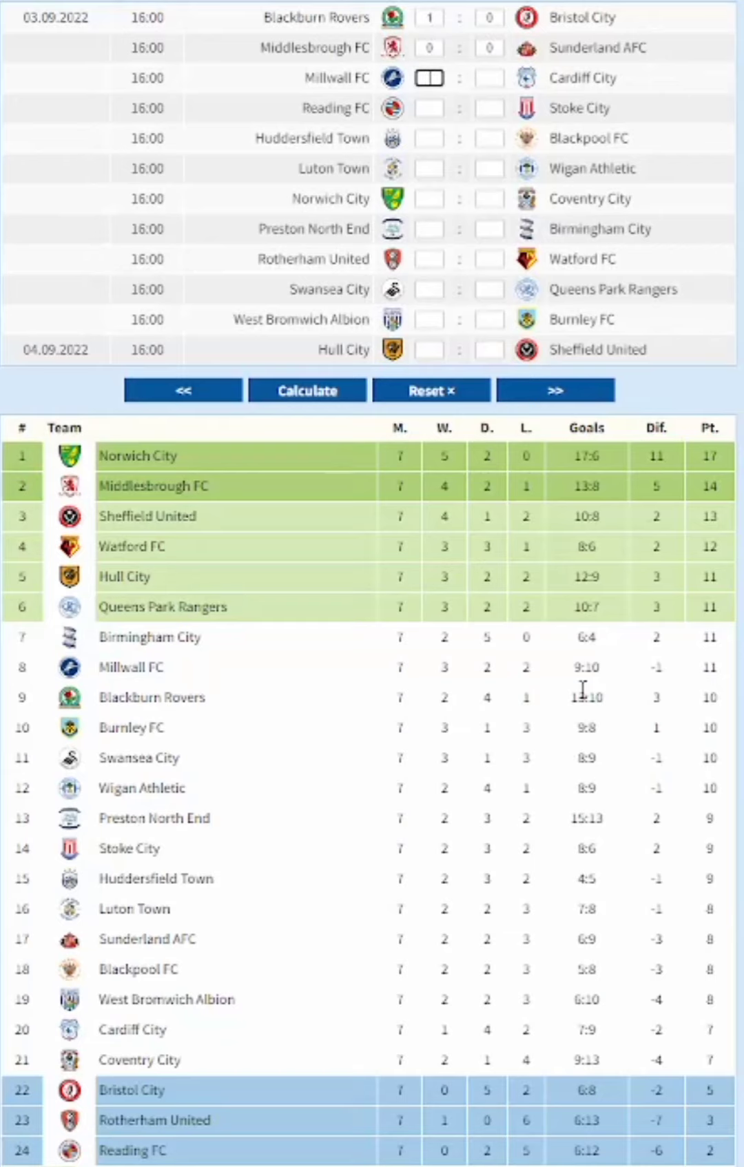
Enter Millwall FC 0:1 Cardiff City and Reading FC 2:1 Stoke City
text(0)
key(Tab)
text(1)
key(Tab)
text(2)
key(Tab)
text(1)
key(Tab)
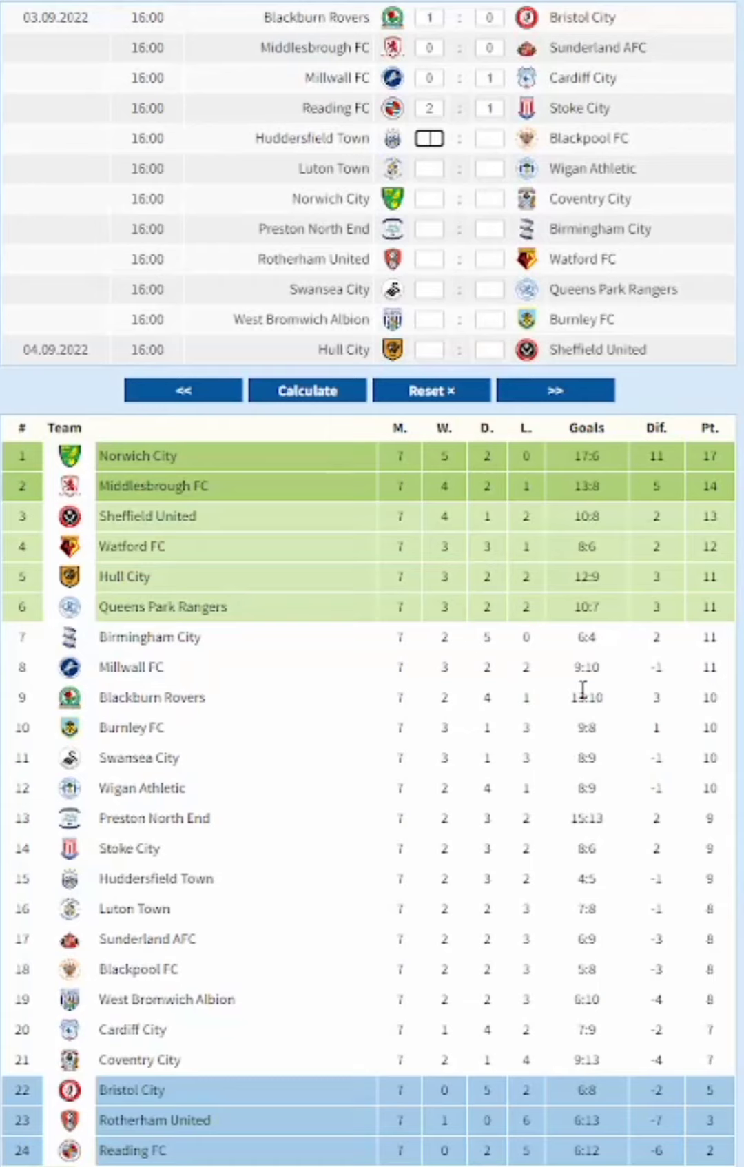
Enter Huddersfield Town 3:4 Blackpool FC and Luton Town 1:2 Wigan Athletic
text(3)
key(Tab)
text(4)
key(Tab)
text(1)
key(Tab)
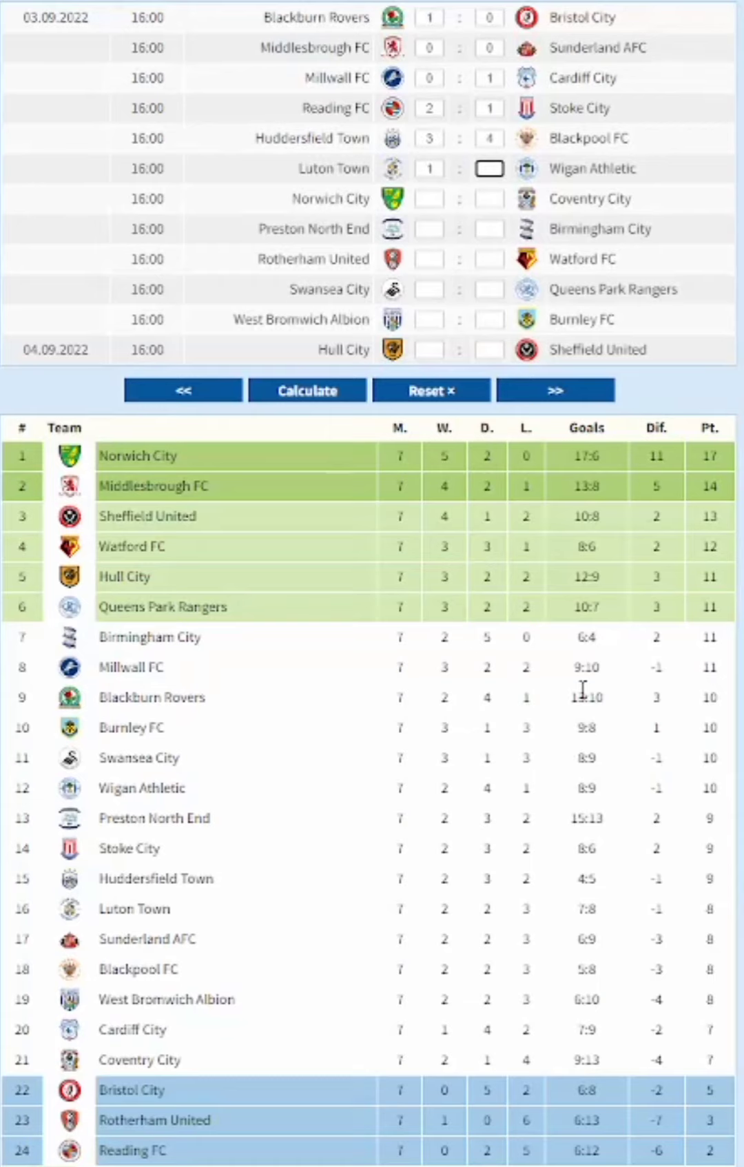
text(2)
key(Tab)
Enter Norwich City 2:0 Coventry City and Preston North End 2:2 Birmingham City
text(2)
key(Tab)
text(0)
key(Tab)
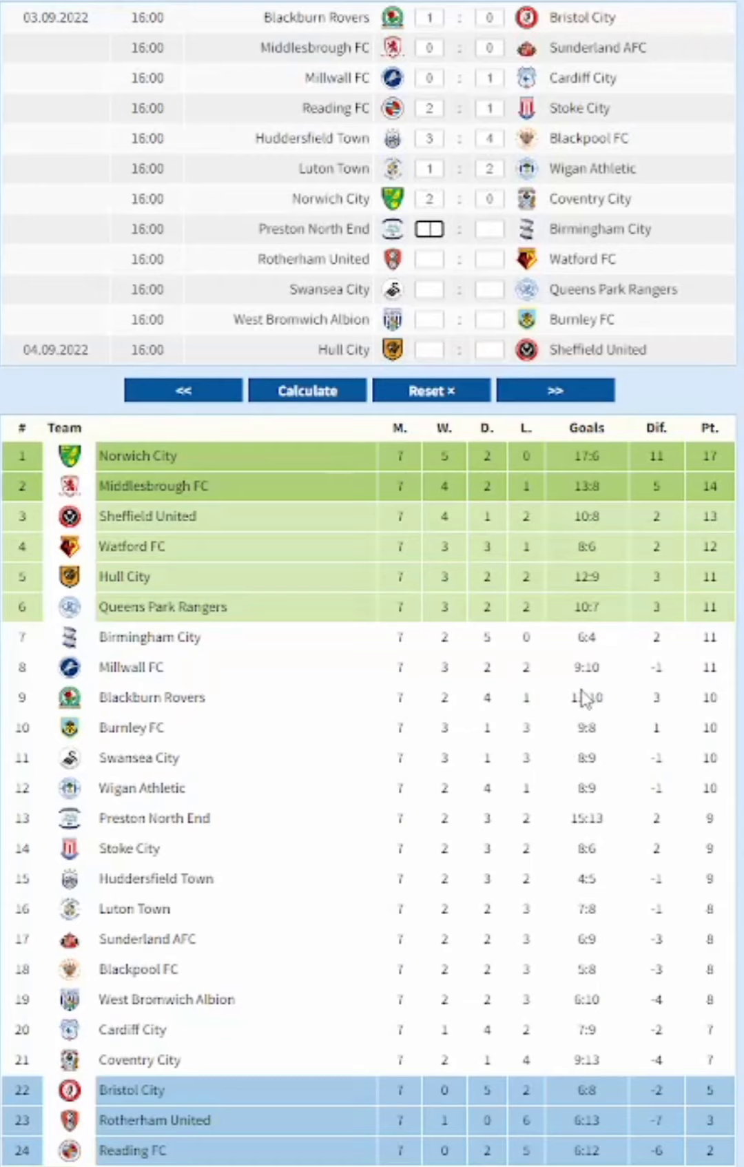
text(2)
key(Tab)
text(2)
key(Tab)
Enter Rotherham United 1:1 Watford FC and Swansea City 1:0 Queens Park Rangers
text(1)
key(Tab)
text(1)
key(Tab)
text(1)
key(Tab)
text(0)
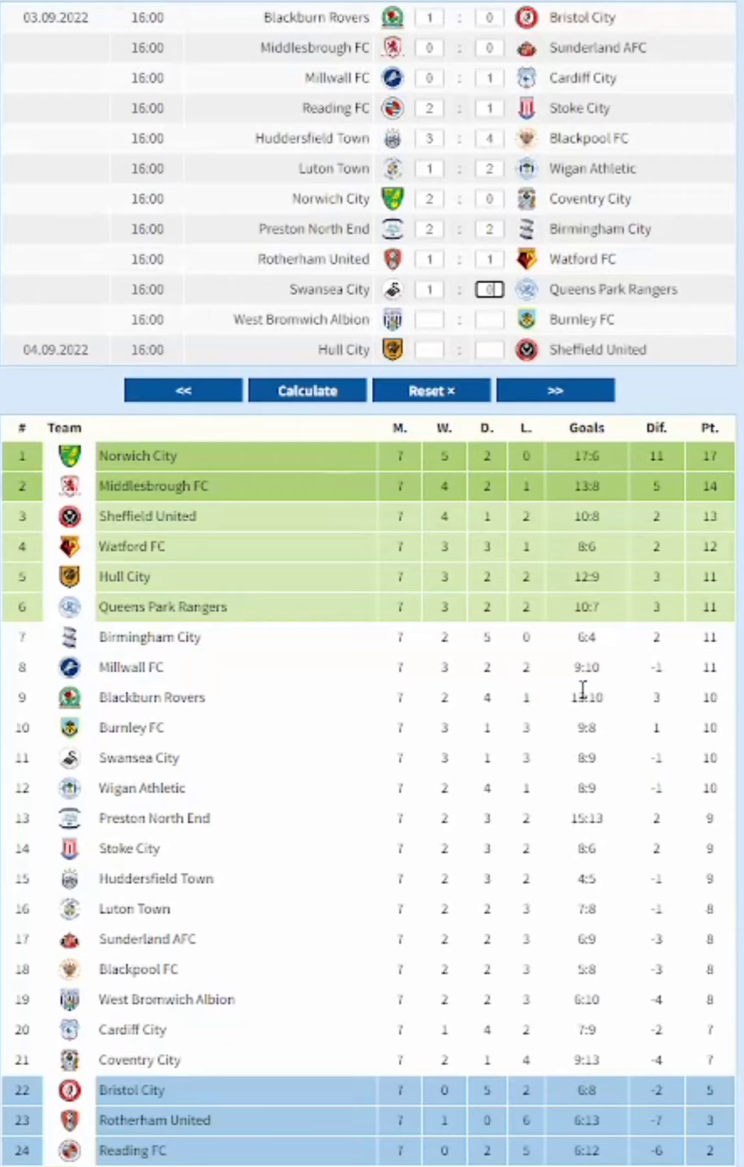
key(Tab)
Enter West Bromwich Albion 3:1 Burnley FC and Hull City 1:1 Sheffield United, and recalculate the table
text(3)
key(Tab)
text(1)
key(Tab)
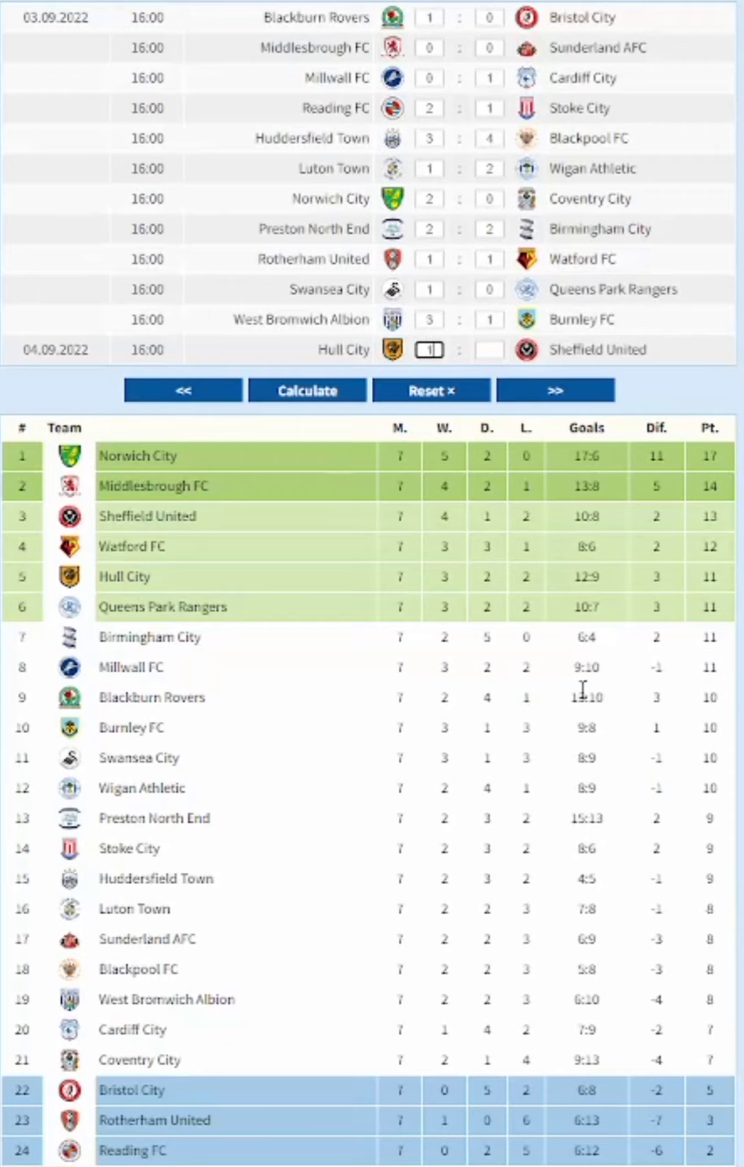
key(Tab)
text(1)
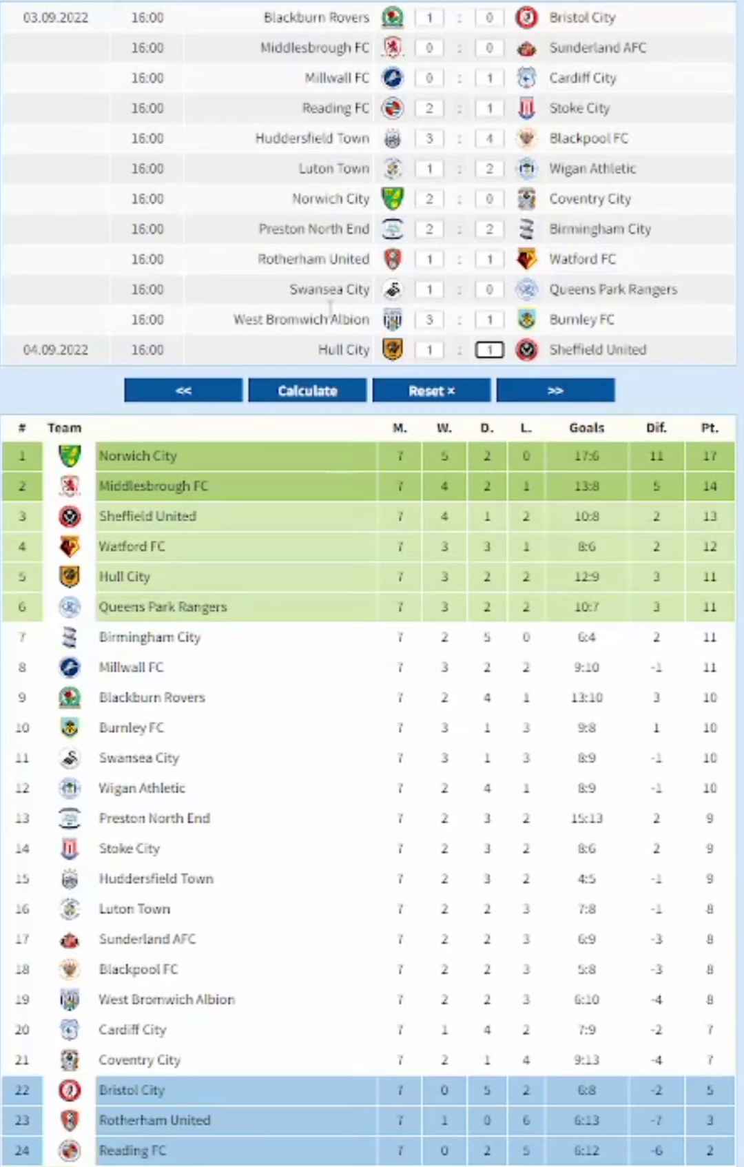
click(294, 405)
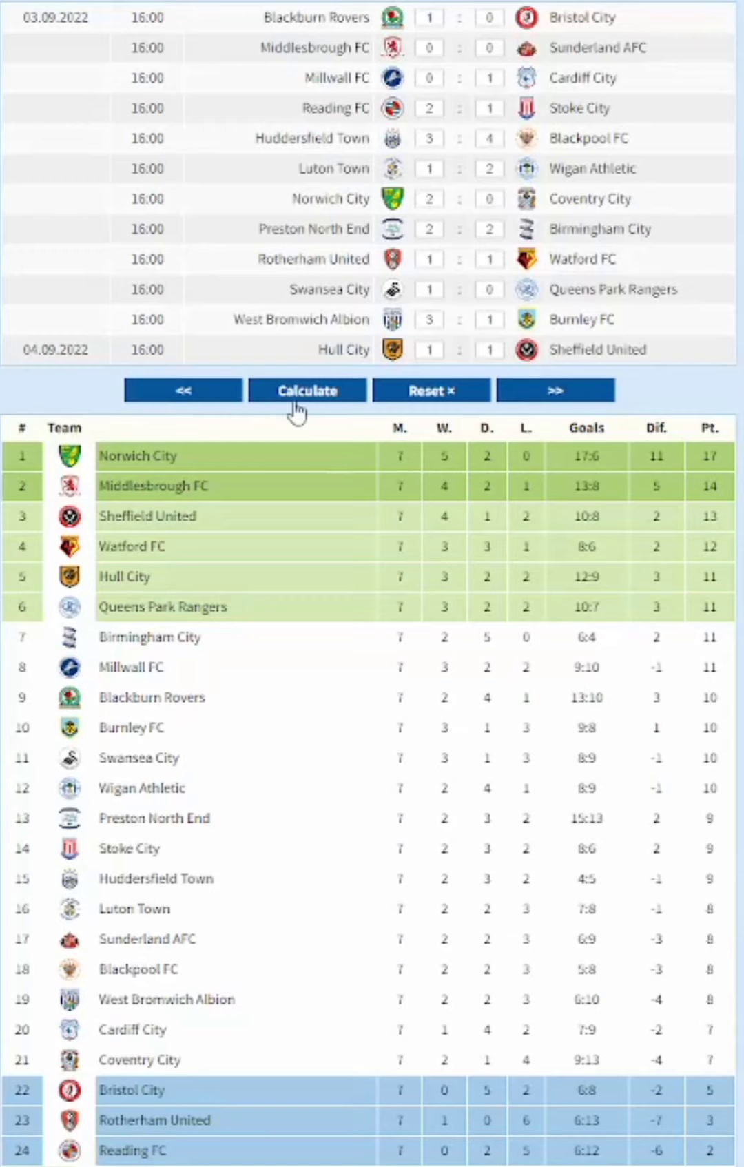
Open the next matchday and enter Sunderland AFC 2:1 Millwall FC and Birmingham City 0:0 Swansea City
click(559, 408)
text(2)
key(Tab)
text(1)
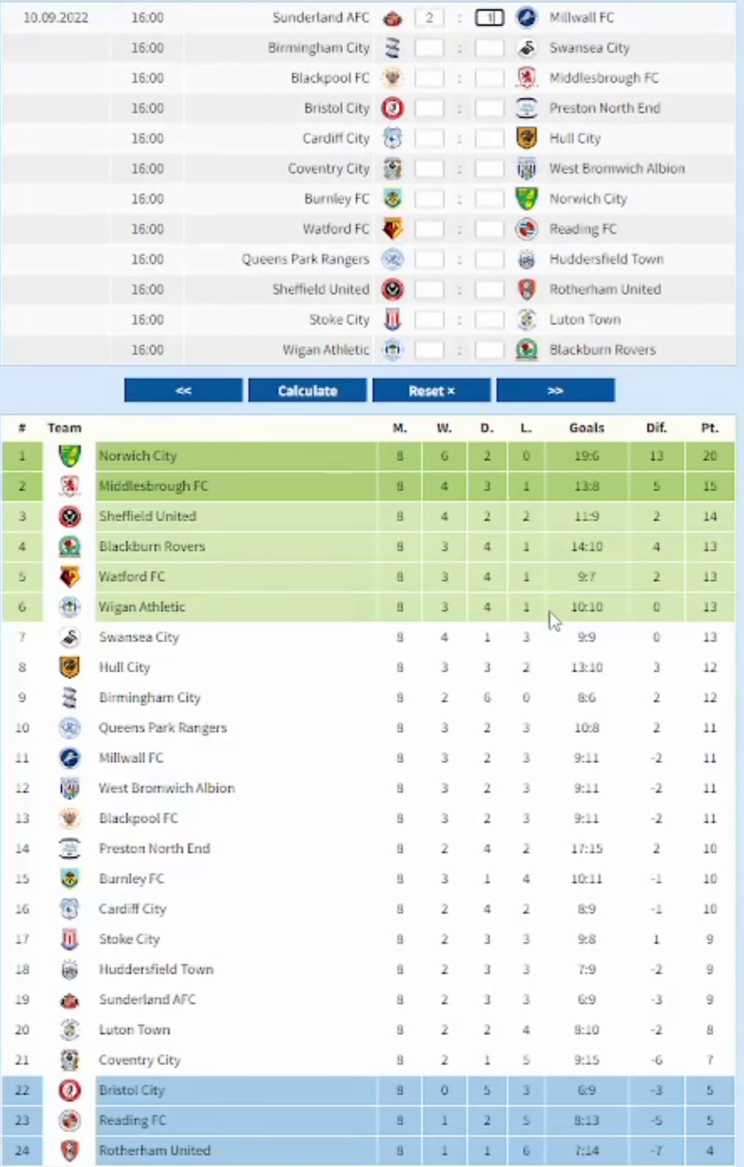
key(Tab)
text(0)
key(Tab)
text(0)
key(Tab)
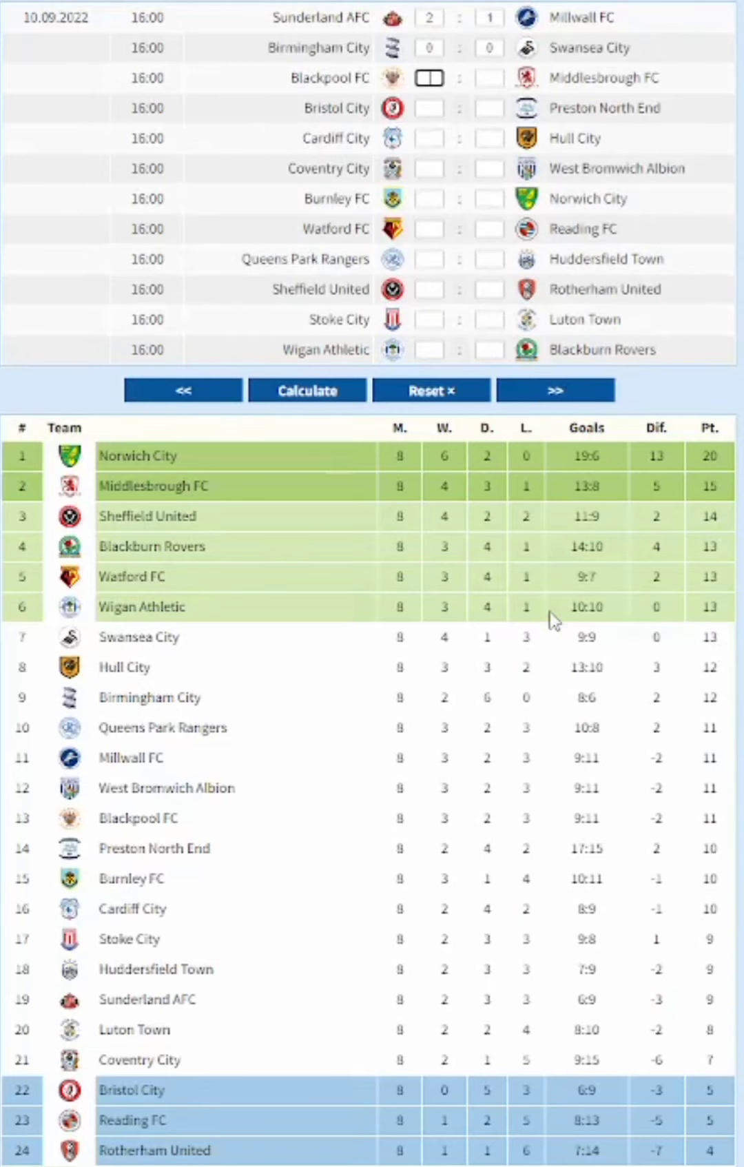
Enter Blackpool FC 0:2 Middlesbrough FC and Bristol City 1:2 Preston North End
text(0)
key(Tab)
text(2)
key(Tab)
text(1)
key(Tab)
text(2)
key(Tab)
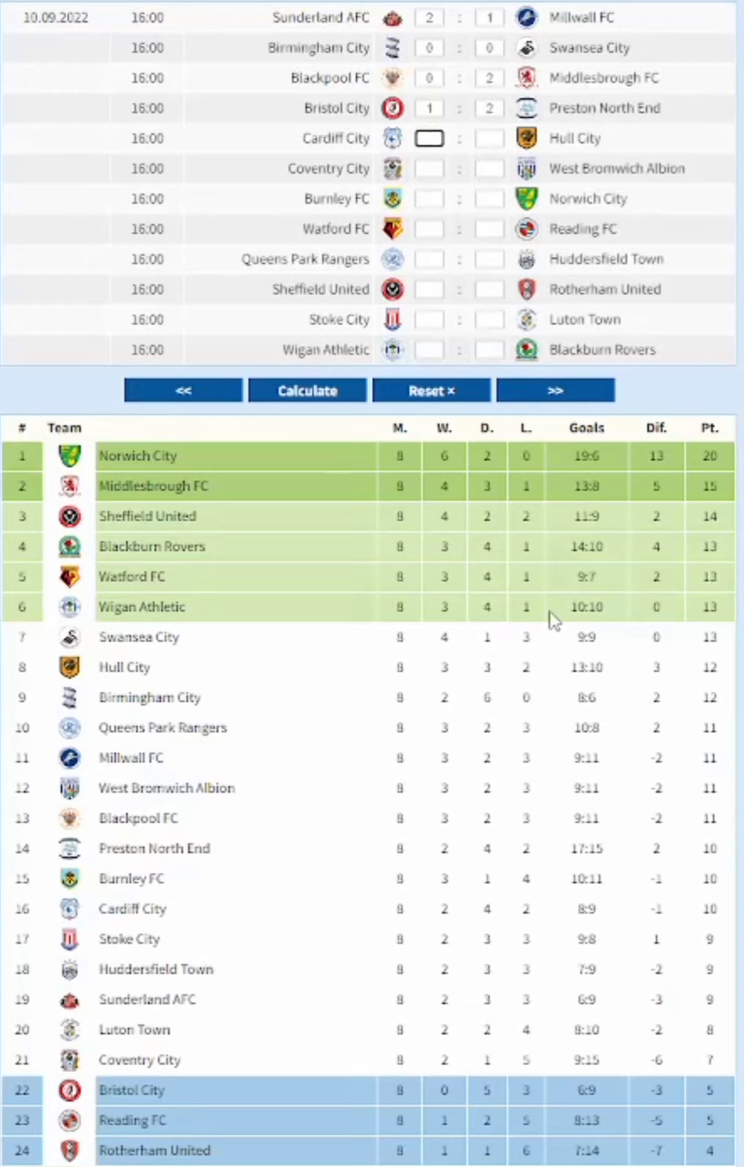
Enter Cardiff City 2:1 Hull City and Coventry City 1:0 West Bromwich Albion
text(2)
key(Tab)
text(1)
key(Tab)
text(1)
key(Tab)
text(0)
key(Tab)
Enter Burnley FC 1:1 Norwich City and Watford FC 3:1 Reading FC
text(1)
key(Tab)
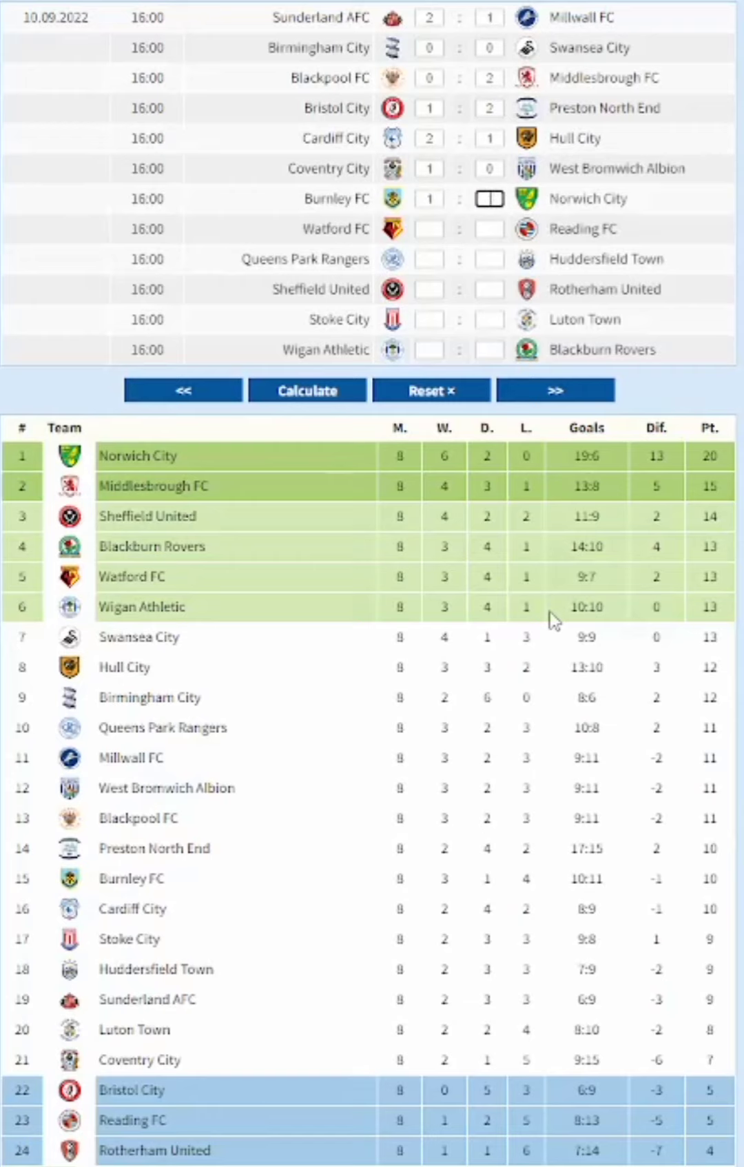
text(1)
key(Tab)
text(3)
key(Tab)
text(1)
key(Tab)
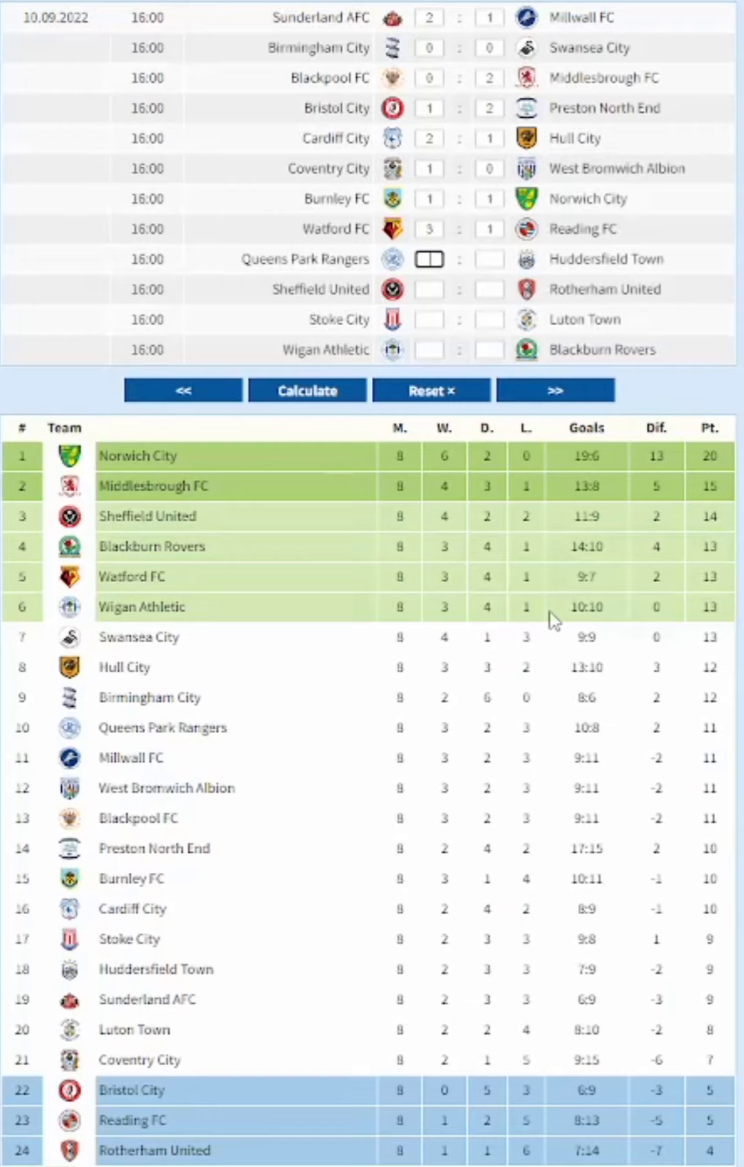
Enter Queens Park Rangers 1:0 Huddersfield Town and Sheffield United 2:1 Rotherham United
text(1)
key(Tab)
text(0)
key(Tab)
text(2)
key(Tab)
text(1)
key(Tab)
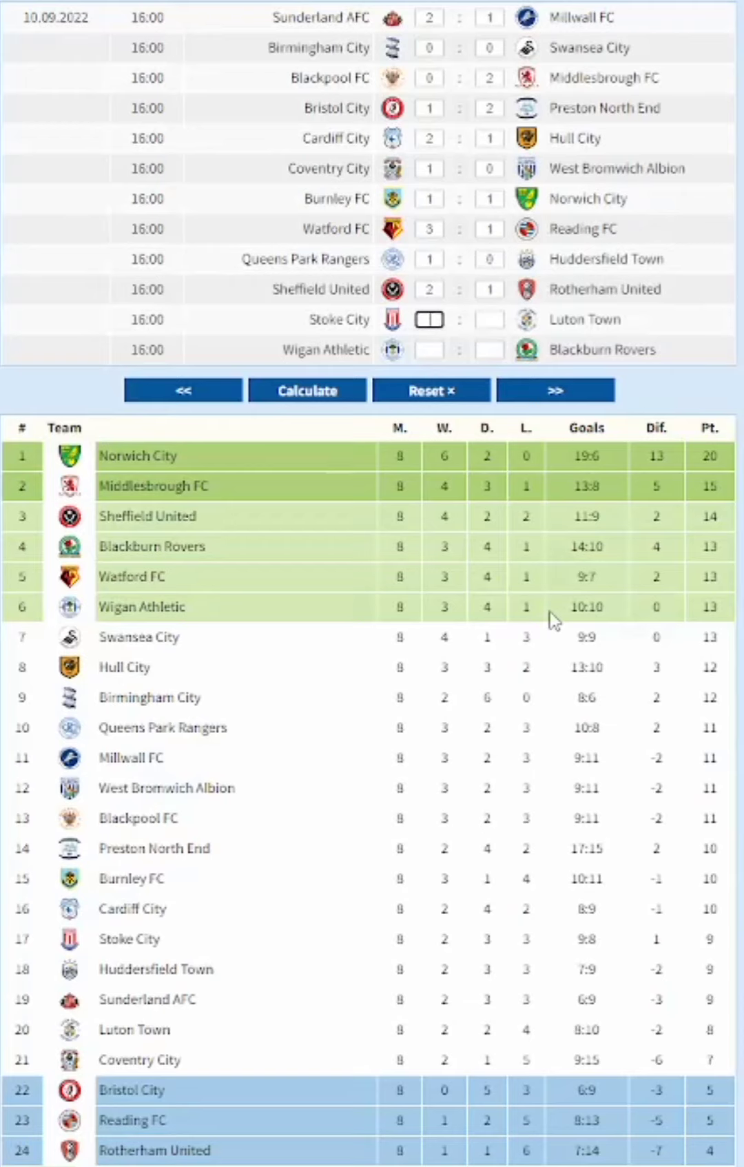
Enter Stoke City 1:1 Luton Town and Wigan Athletic 2:4 Blackburn Rovers, and recalculate the table
text(1)
key(Tab)
text(1)
key(Tab)
key(Tab)
text(4)
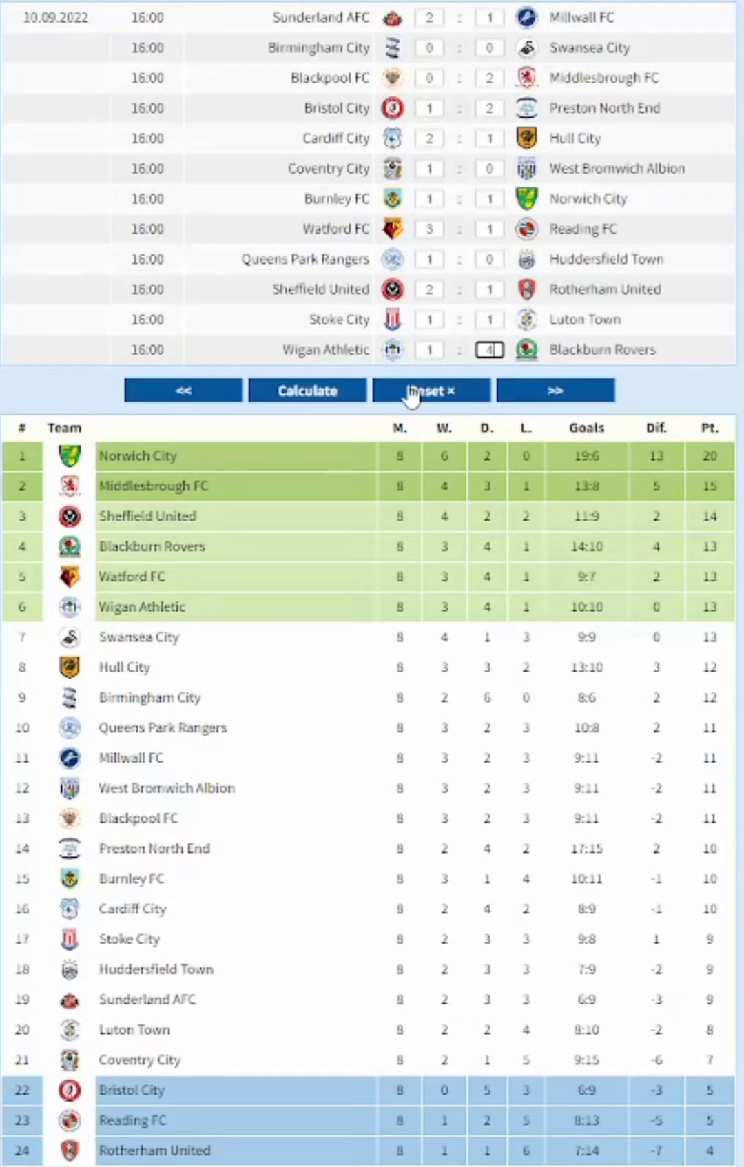
key(shift+Tab)
text(2)
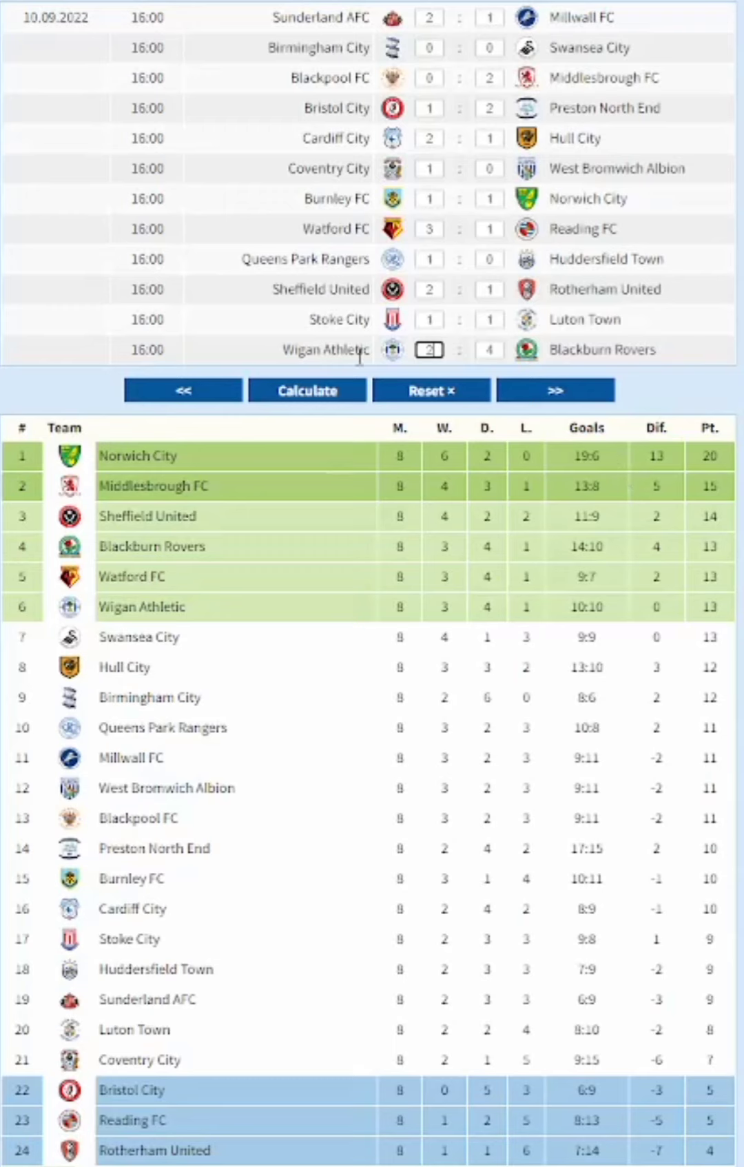
click(307, 401)
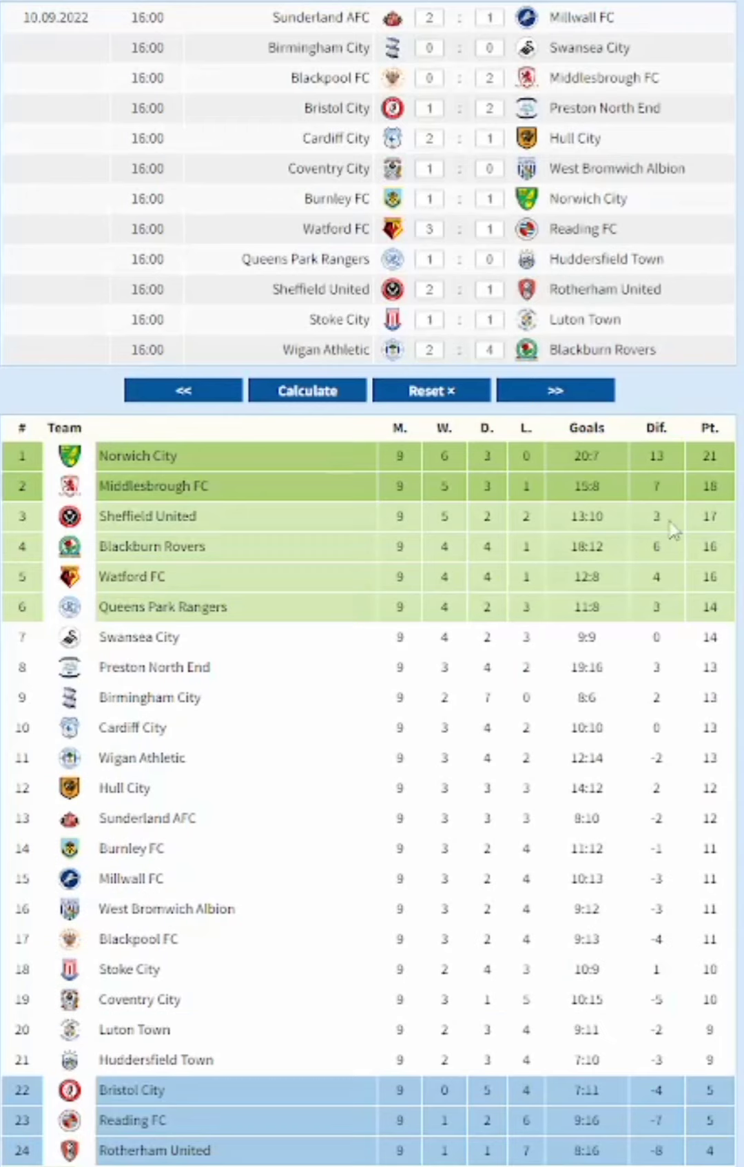
Open the next matchday and enter Blackburn Rovers 1:0 Watford FC and Middlesbrough FC 3:0 Cardiff City
click(569, 396)
text(1)
key(Tab)
text(0)
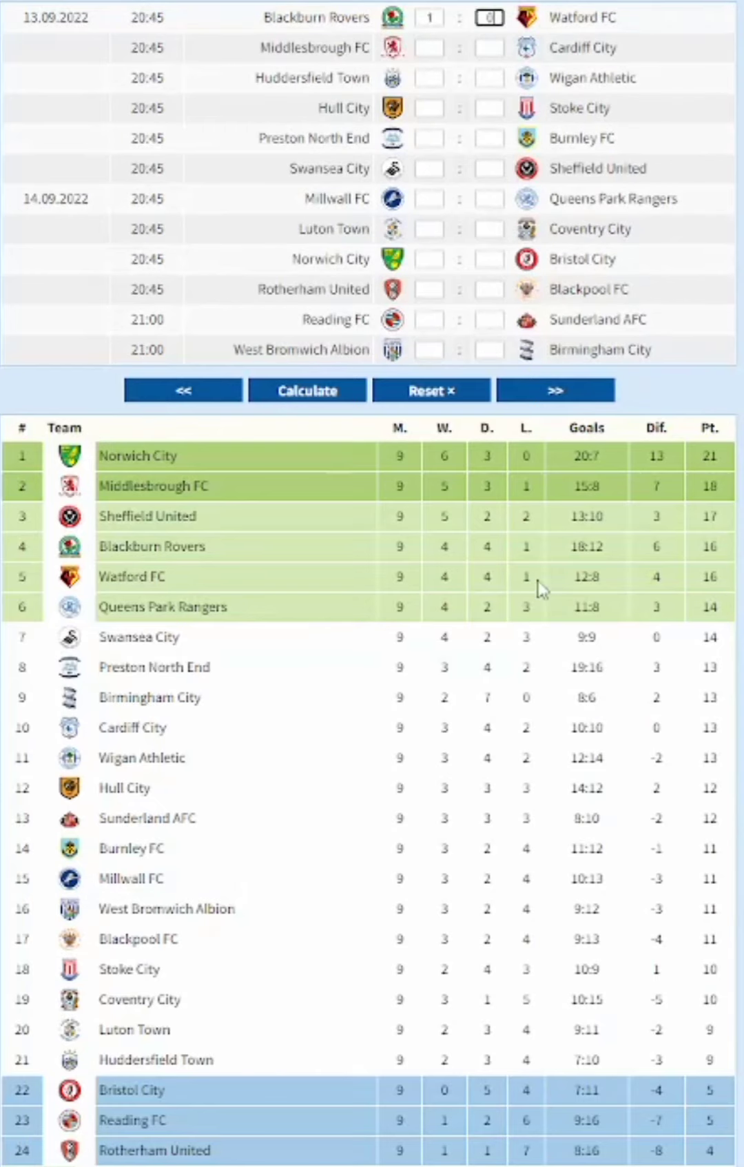
key(Tab)
text(3)
key(Tab)
text(0)
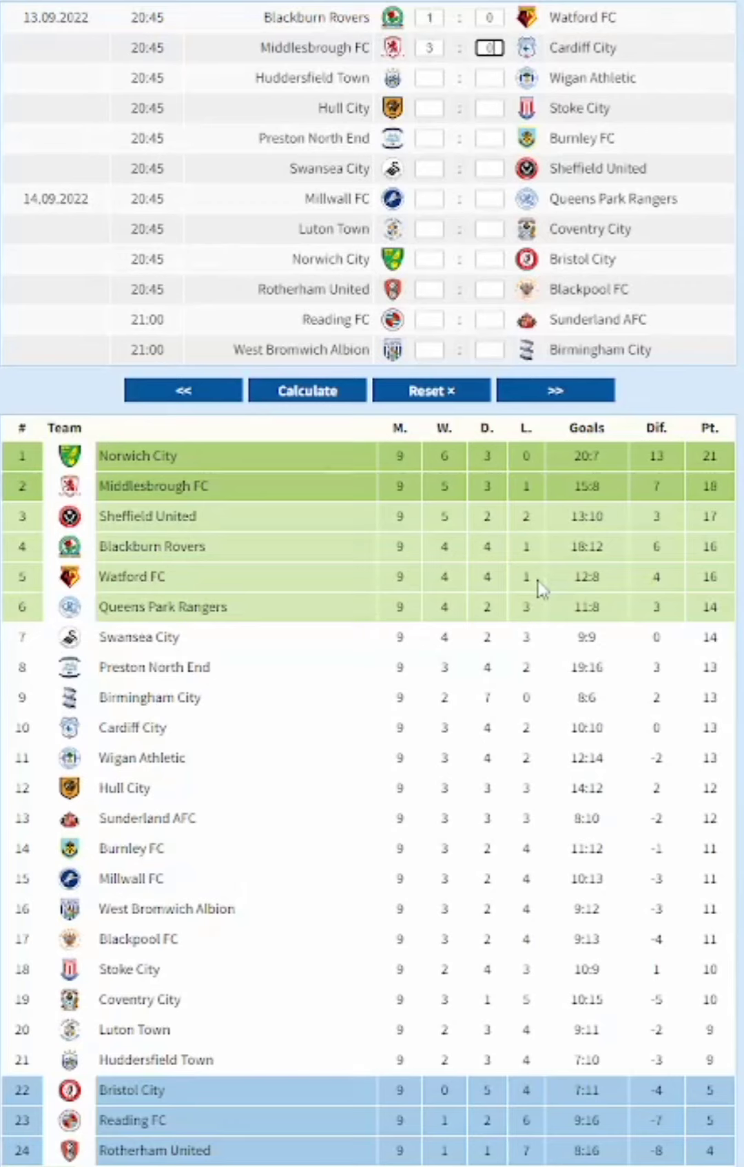
Enter Huddersfield Town 0:0 Wigan Athletic and Hull City 2:3 Stoke City
key(Tab)
text(0)
key(Tab)
text(0)
key(Tab)
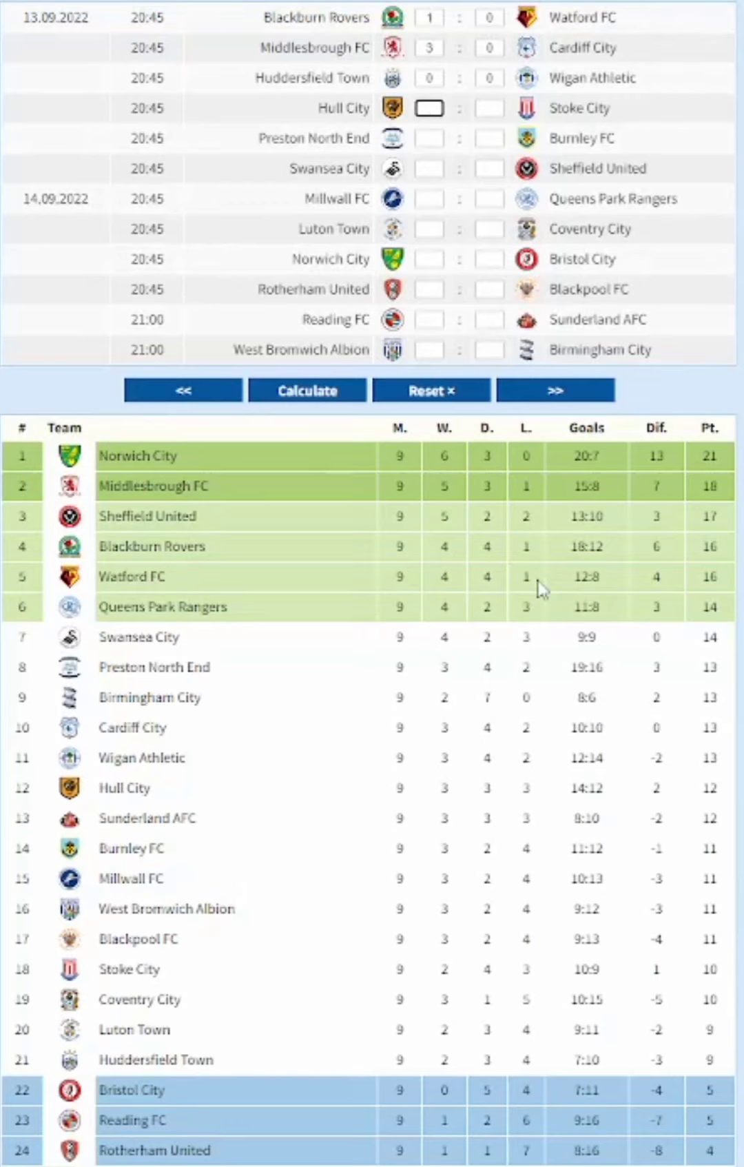
text(2)
key(Tab)
key(Tab)
Enter Preston North End 1:2 Burnley FC and Swansea City 2:0 Sheffield United, and recalculate the table
text(1)
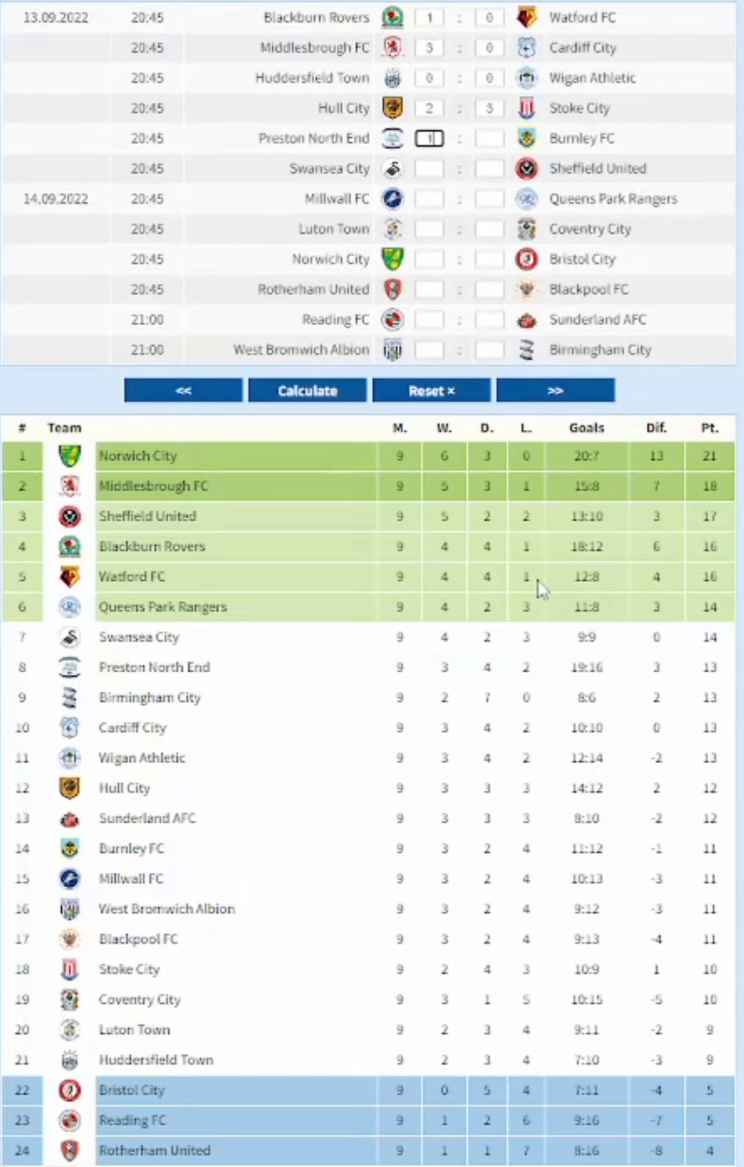
key(Tab)
text(2)
key(Tab)
text(2)
key(Tab)
text(0)
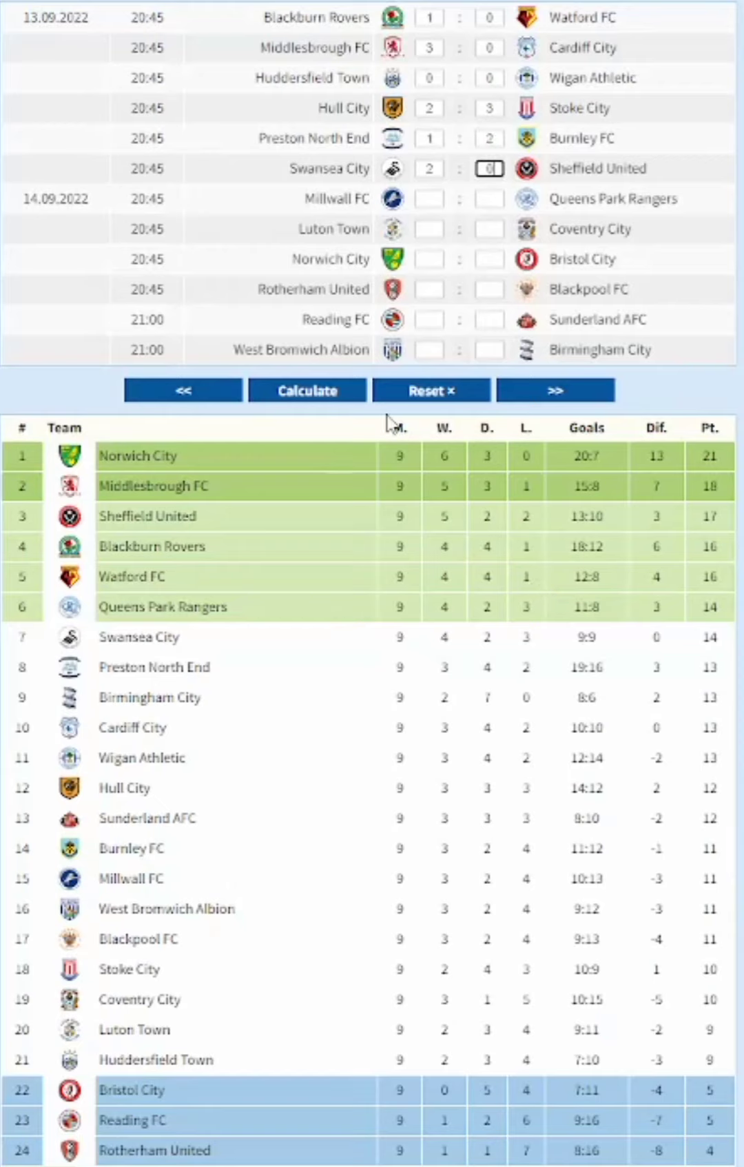
click(325, 406)
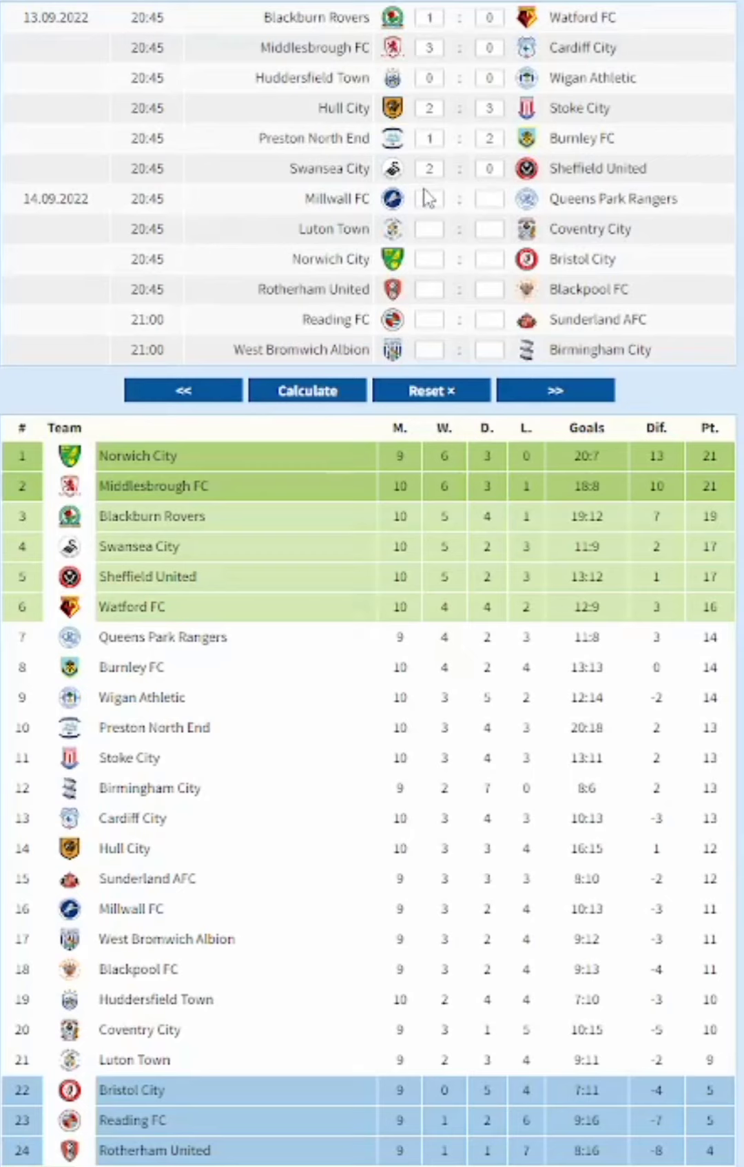
Enter Millwall FC 1:1 Queens Park Rangers and Luton Town 3:2 Coventry City
click(428, 198)
text(1)
key(Tab)
text(1)
key(Tab)
text(3)
key(Tab)
text(2)
key(Tab)
Enter Norwich City 2:1 Bristol City and Rotherham United 1:0 Blackpool FC
text(2)
key(Tab)
text(1)
key(Tab)
text(1)
key(Tab)
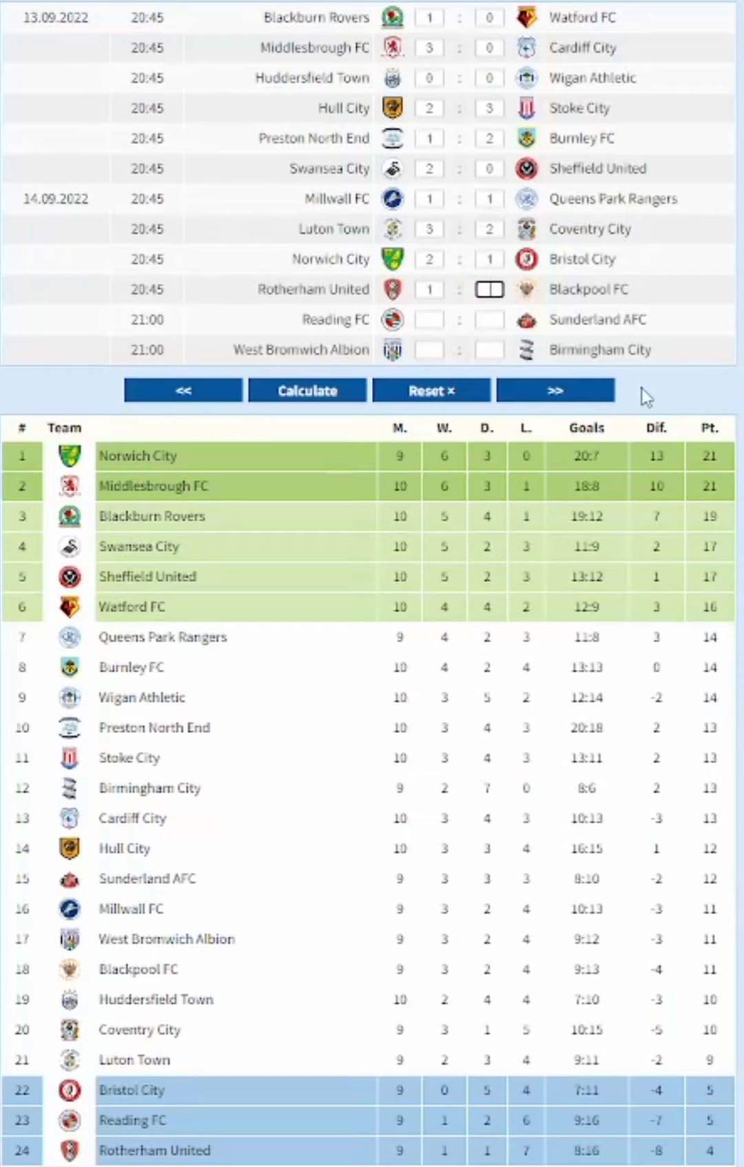
text(0)
key(Tab)
Enter Reading FC 1:1 Sunderland AFC and West Bromwich Albion 3:0 Birmingham City, and recalculate the table
text(1)
key(Tab)
text(1)
key(Tab)
text(3)
key(Tab)
text(0)
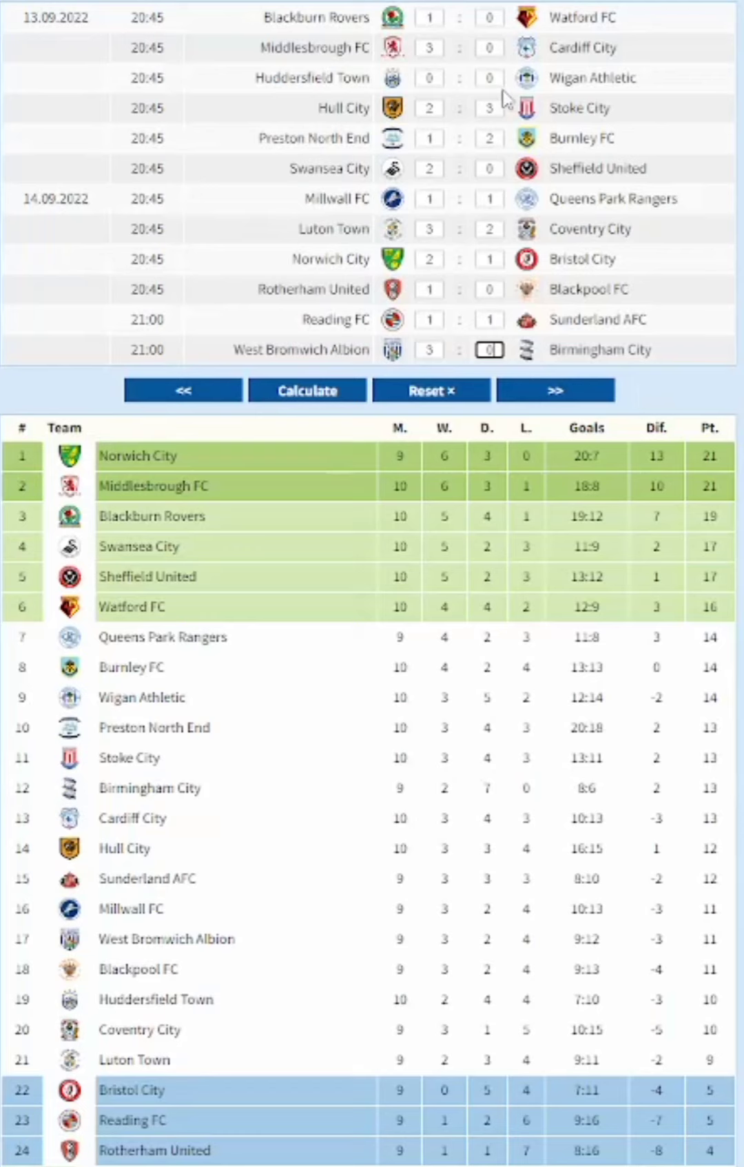
click(327, 387)
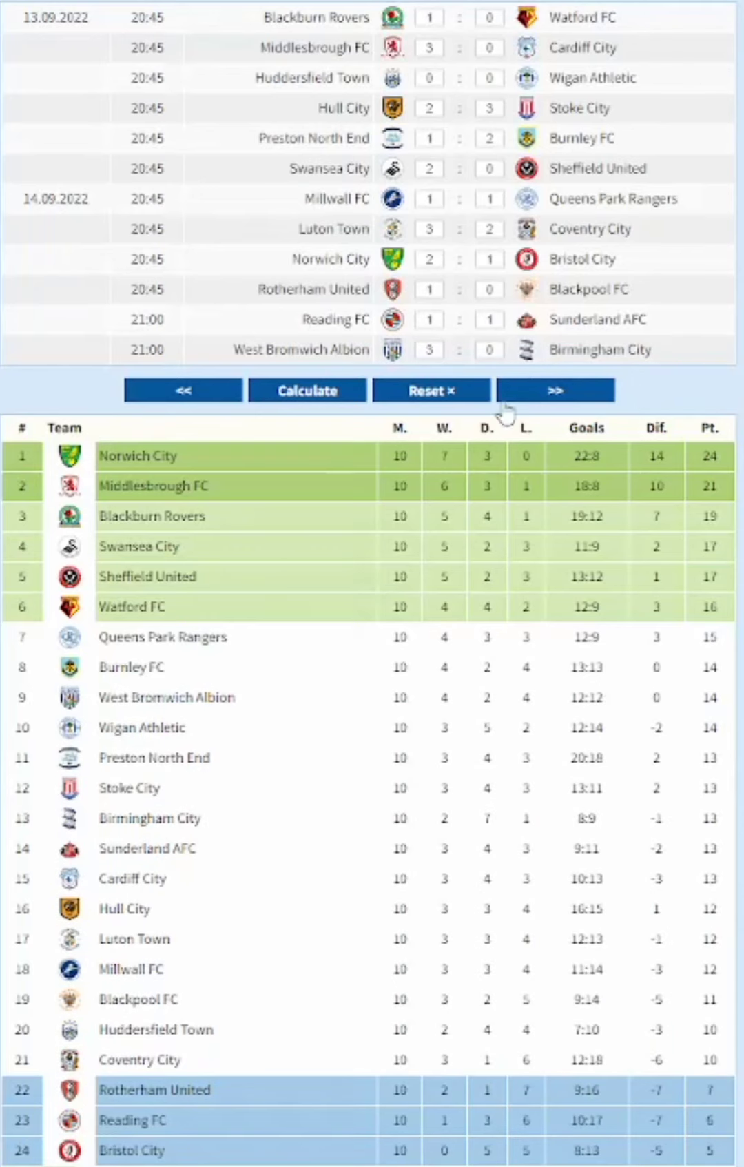
Open the next matchday and enter Birmingham City 1:2 Coventry City and Burnley FC 0:2 Bristol City
click(529, 396)
key(Tab)
text(1)
key(Tab)
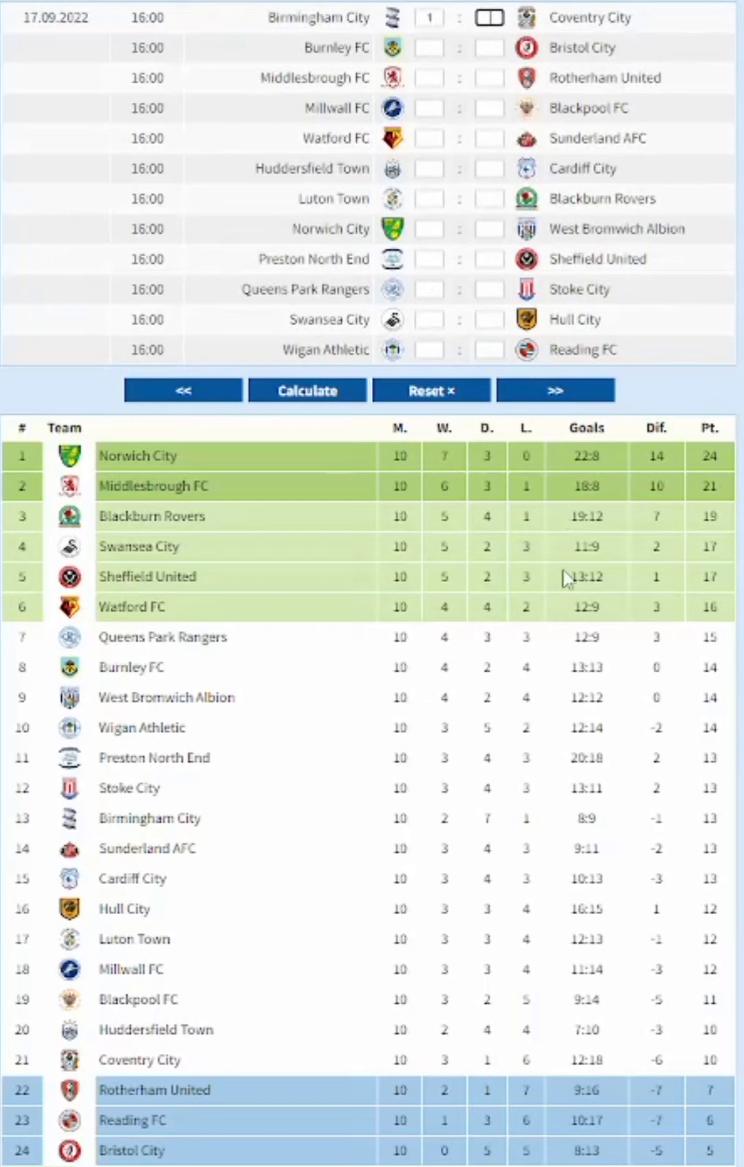
text(2)
key(Tab)
text(0)
key(Tab)
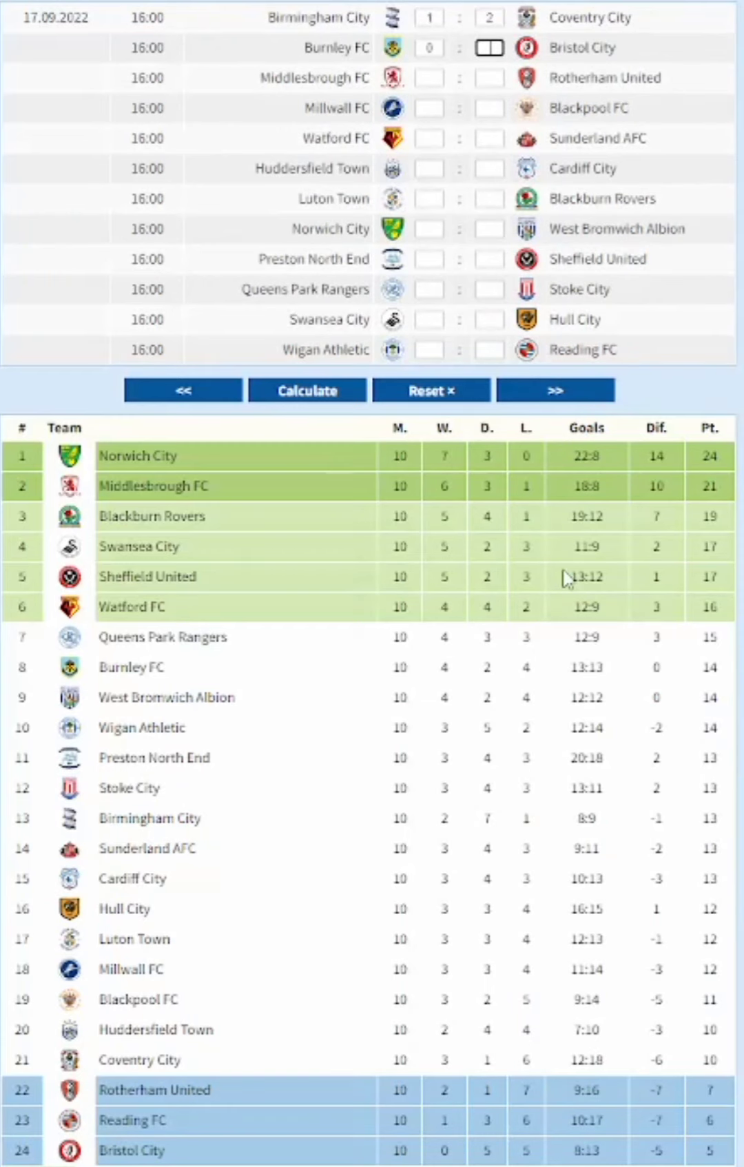
key(Tab)
Enter Middlesbrough FC 3:1 Rotherham United and Millwall FC 1:1 Blackpool FC
text(3)
key(Tab)
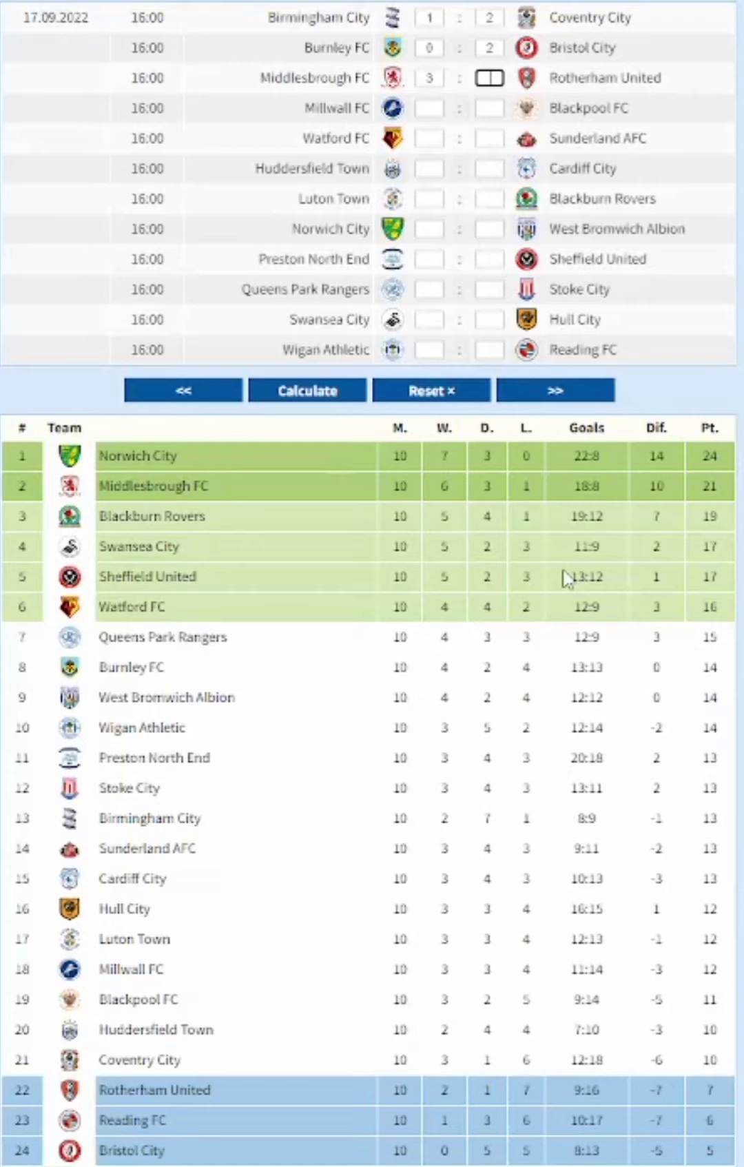
key(Tab)
key(Tab)
text(1)
key(Tab)
Enter Watford FC 2:1 Sunderland AFC and Huddersfield Town 1:1 Cardiff City
text(2)
key(Tab)
text(1)
key(Tab)
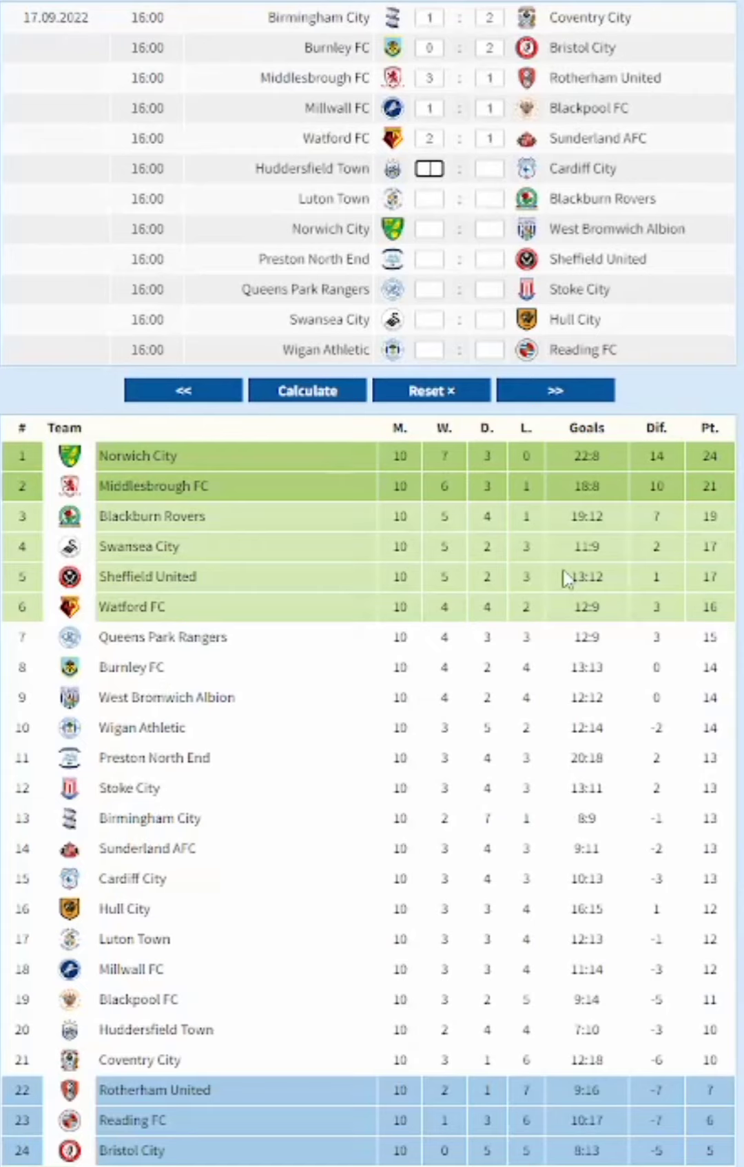
text(1)
key(Tab)
text(1)
key(Tab)
Enter Luton Town 1:0 Blackburn Rovers and Norwich City 2:2 West Bromwich Albion
text(1)
key(Tab)
text(0)
key(Tab)
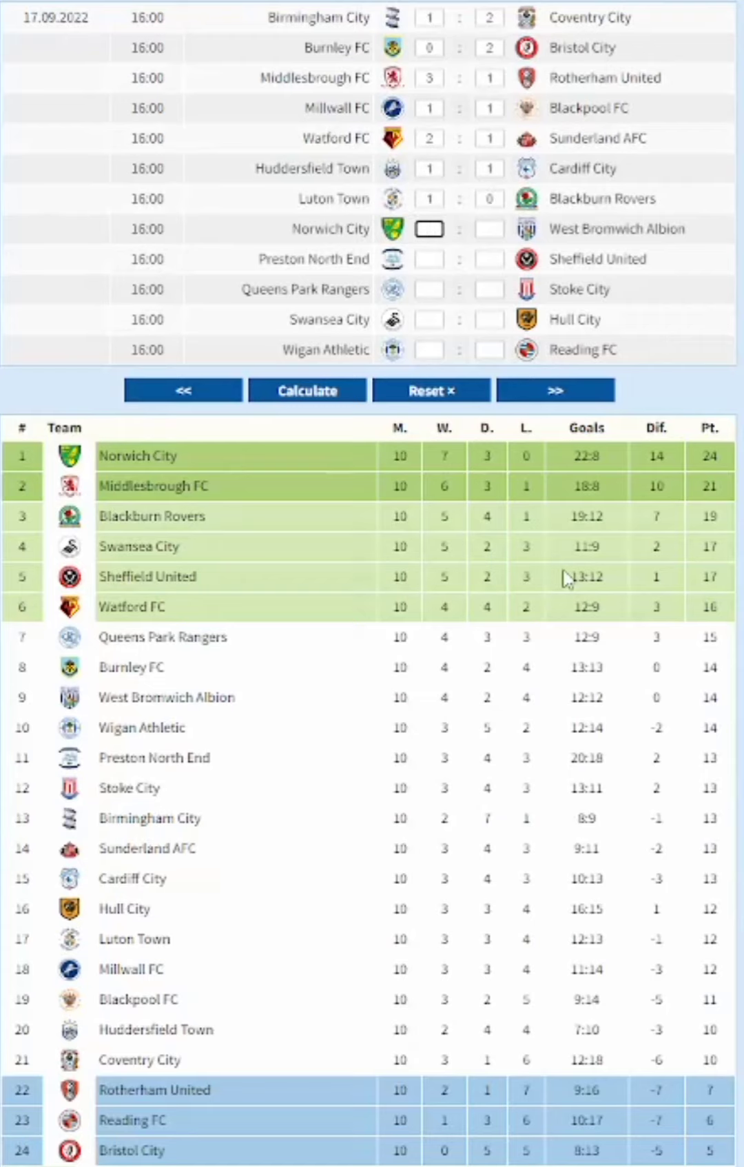
text(2)
key(Tab)
text(2)
key(Tab)
Enter Preston North End 1:0 Sheffield United and Queens Park Rangers 0:0 Stoke City
text(1)
key(Tab)
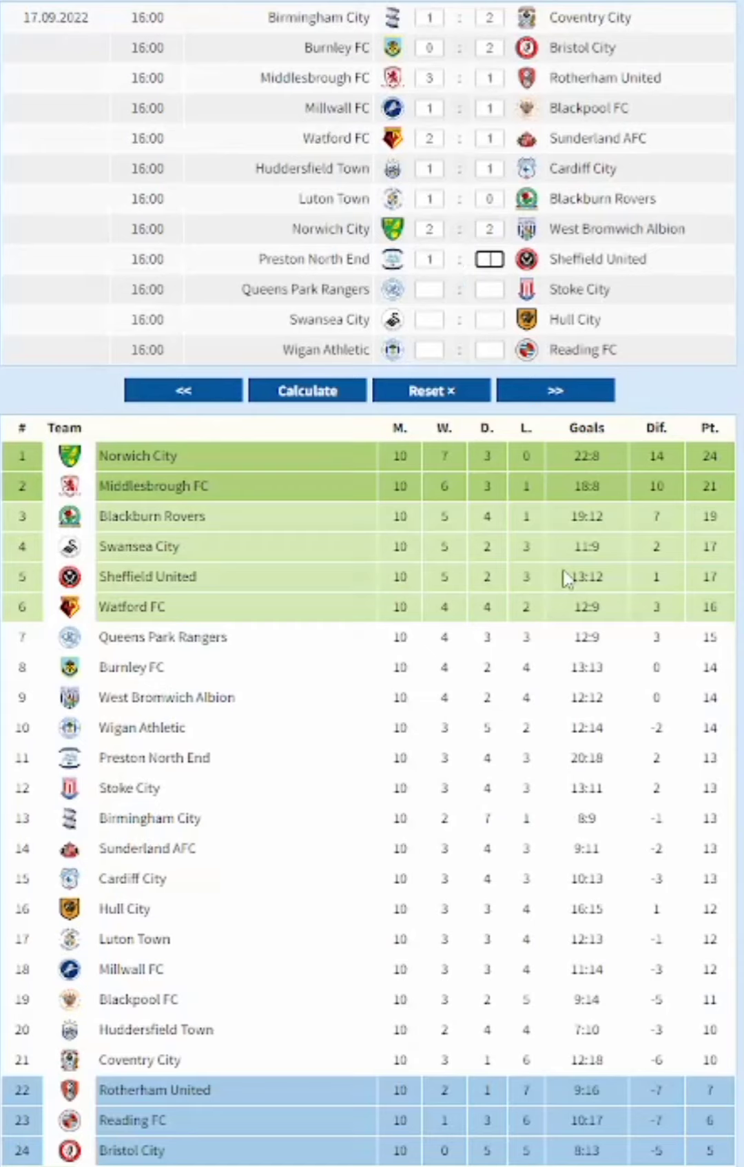
text(0)
key(Tab)
text(0)
key(Tab)
text(0)
key(Tab)
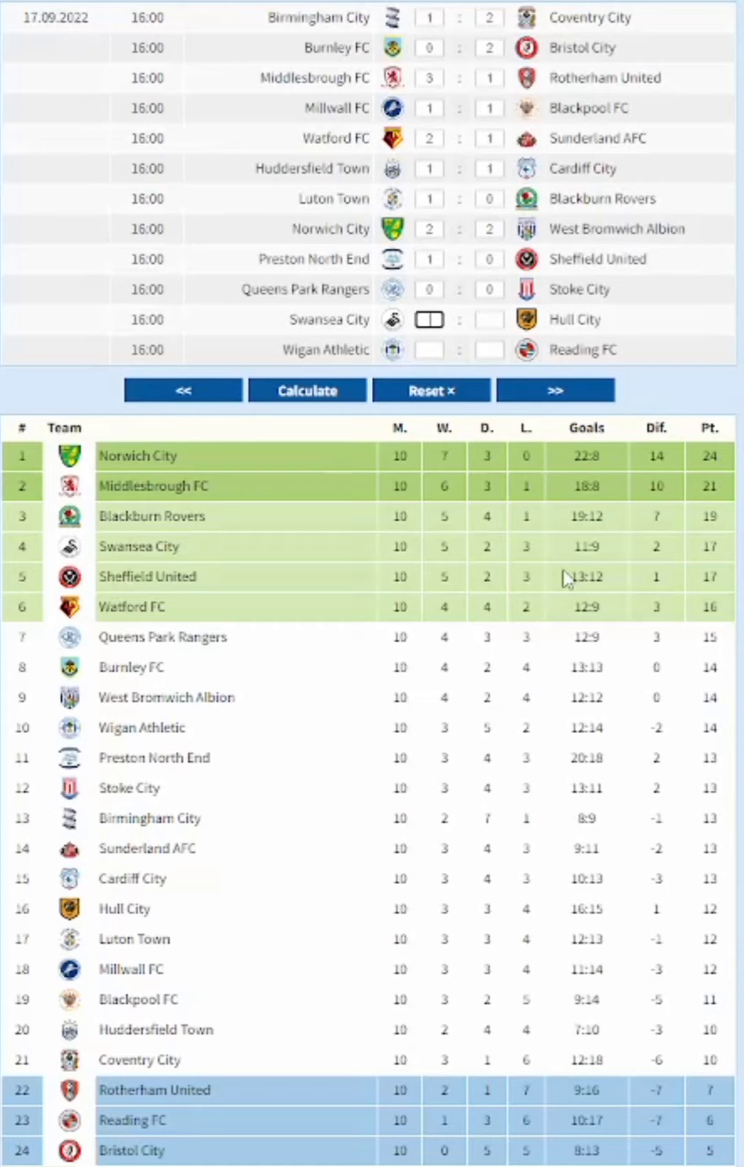
Enter Swansea City 0:3 Hull City and Wigan Athletic 2:1 Reading FC, and recalculate the table
text(0)
key(Tab)
text(3)
key(Tab)
text(2)
key(Tab)
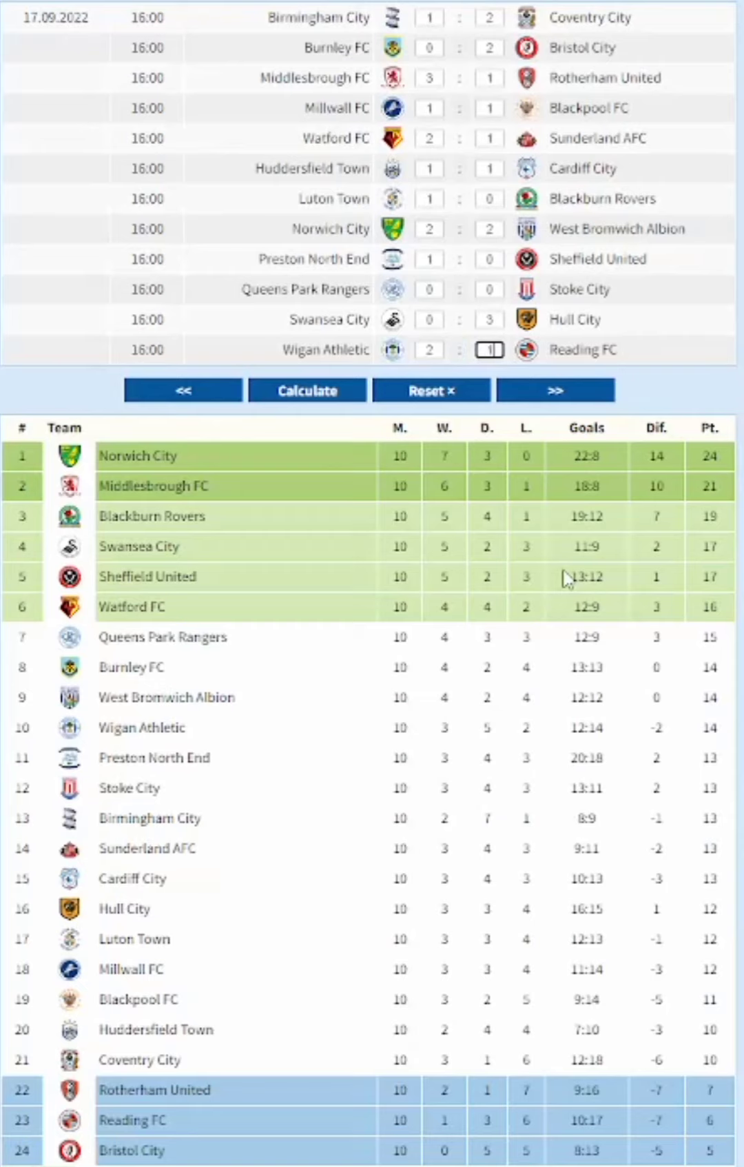
click(308, 393)
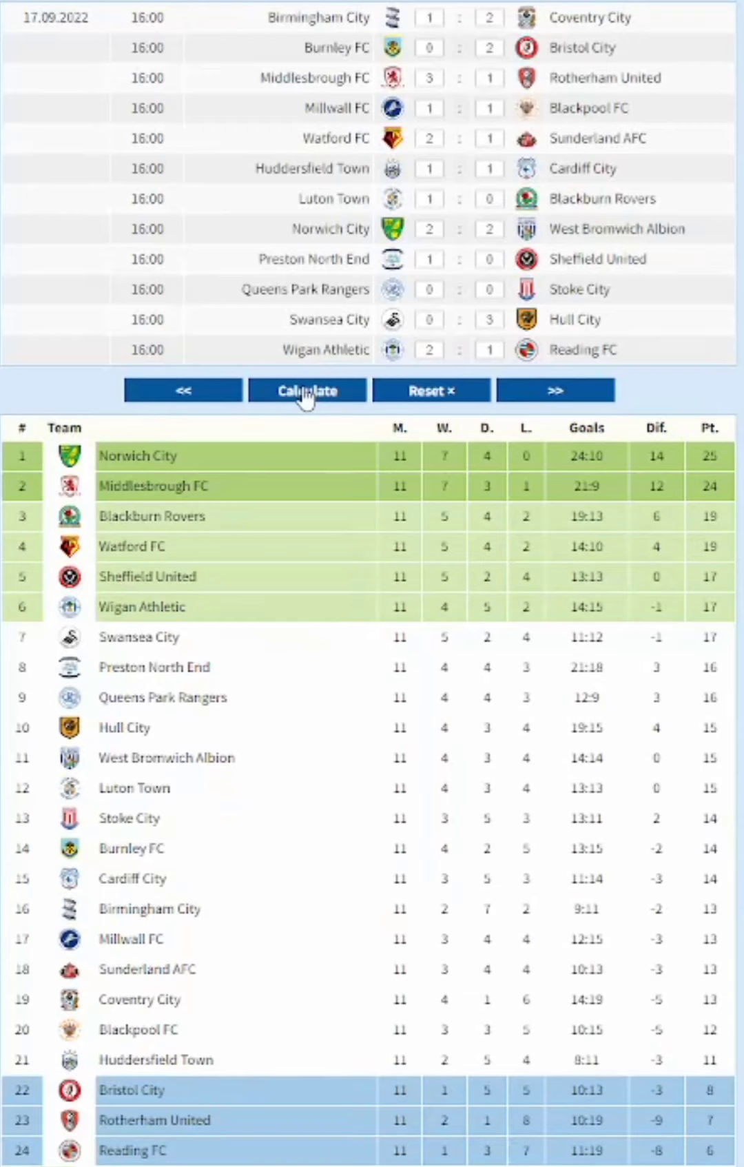
Open the next matchday and enter Sunderland AFC 2:0 Preston North End and Blackburn Rovers 1:1 Millwall FC
click(568, 399)
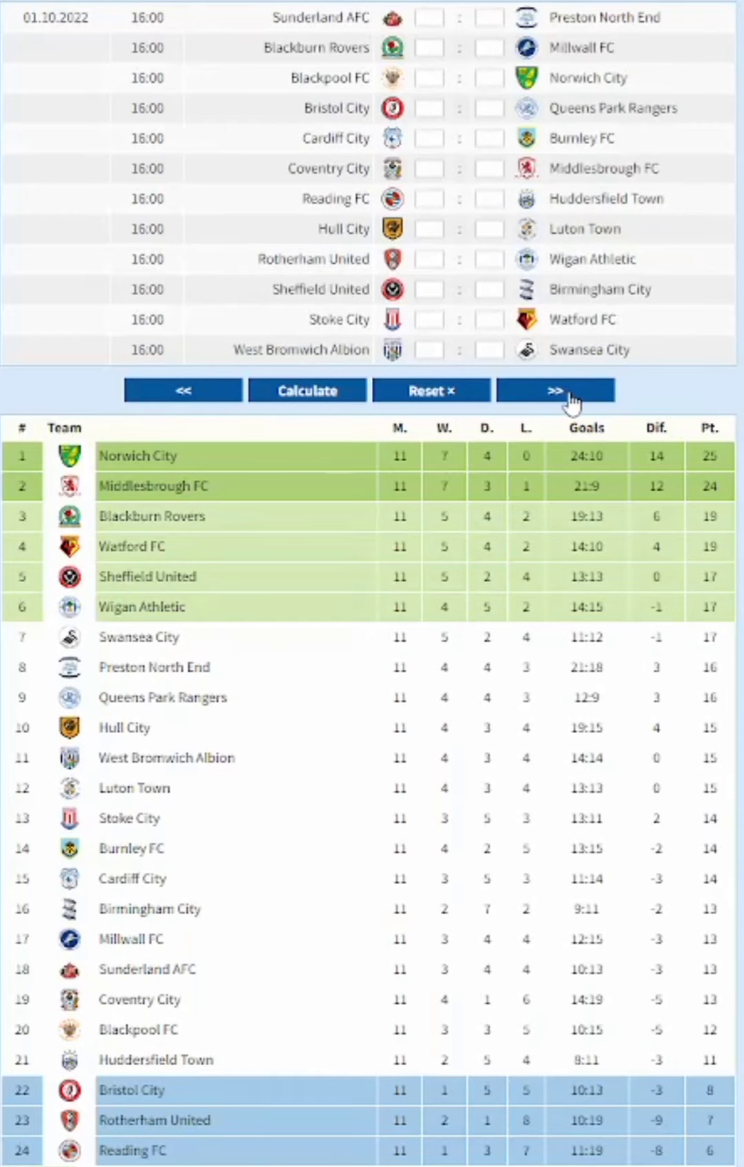
text(2)
text(011)
Enter Blackpool FC 1:3 Norwich City, Bristol City 2:1 Queens Park Rangers, Cardiff City 1:0 Burnley FC and Coventry City 1:1 Middlesbrough FC
text(1)
text(3)
text(211)
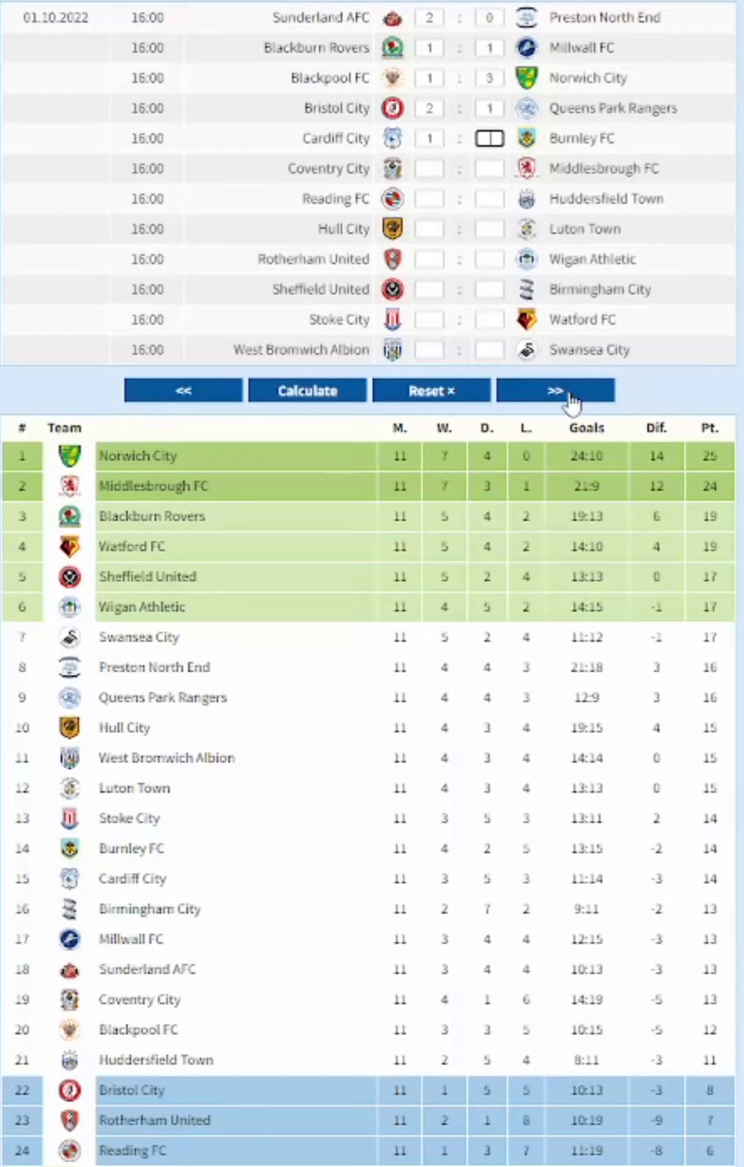
text(0)
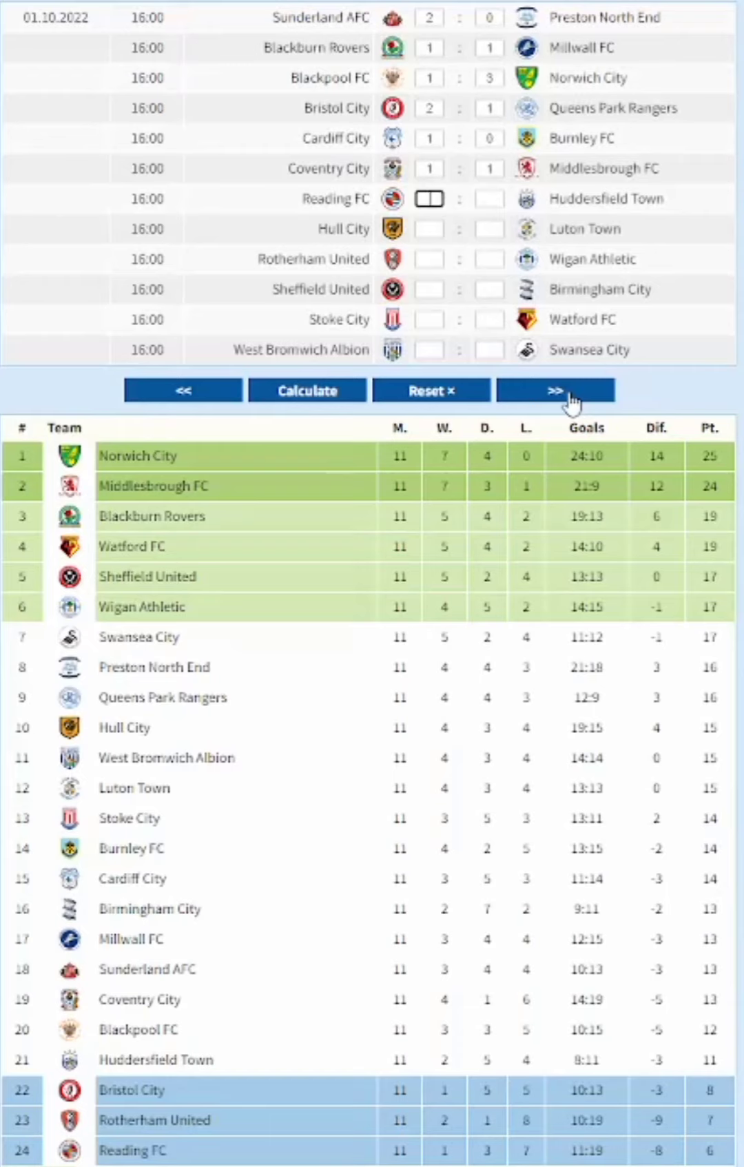
Enter Reading FC 1:2 Huddersfield Town, Hull City 2:0 Luton Town, Rotherham United 1:1 Wigan Athletic, and 3 goals for Sheffield United
text(111220)
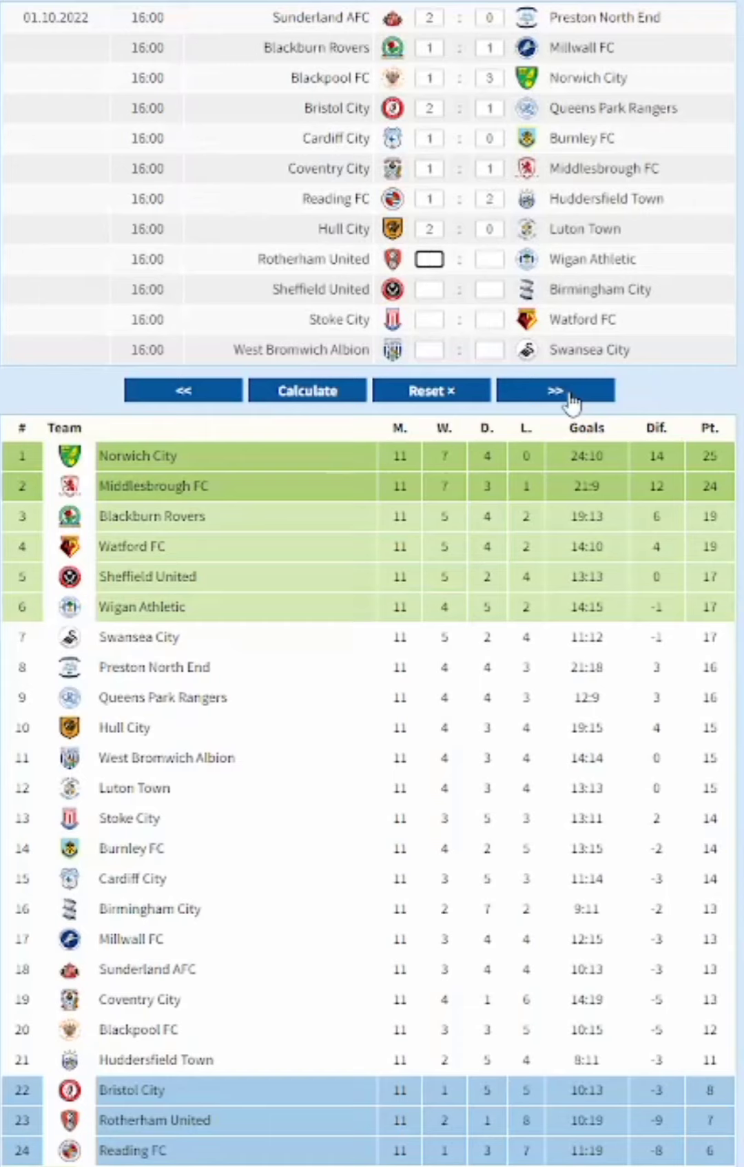
text(113)
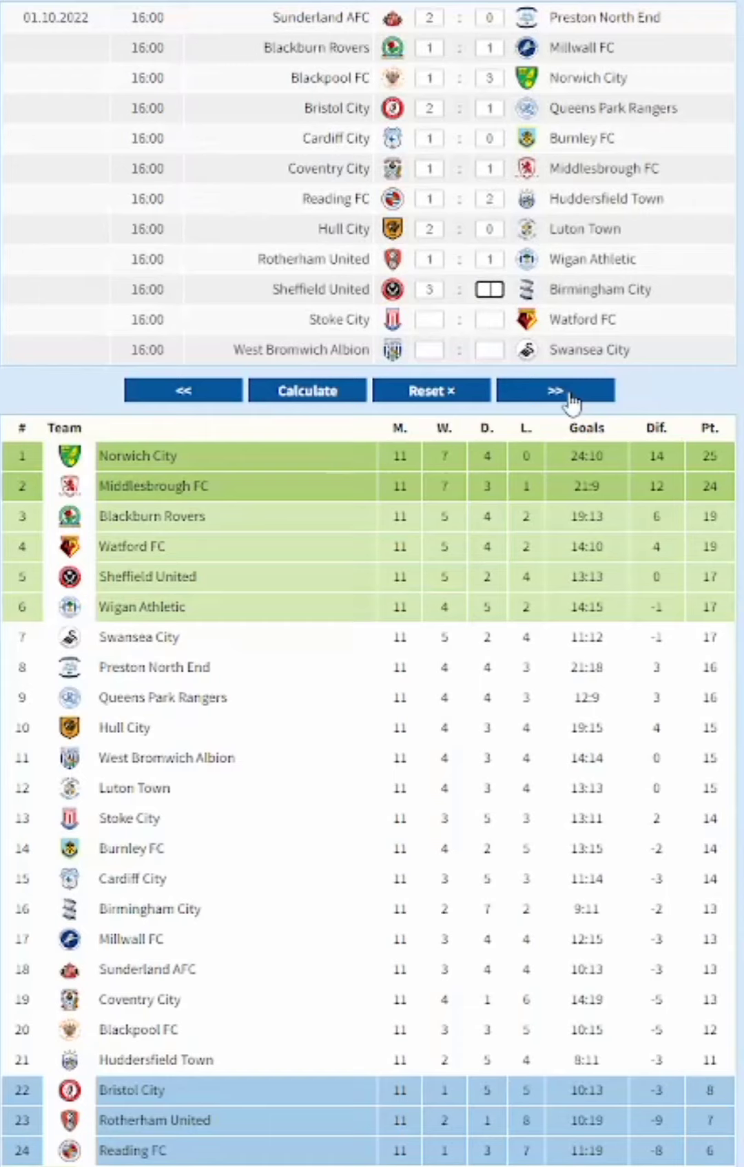
Complete Sheffield United 3:0 Birmingham City, enter Stoke City 0:1 Watford FC and West Bromwich Albion 1:1 Swansea City, and recalculate the table
text(00)
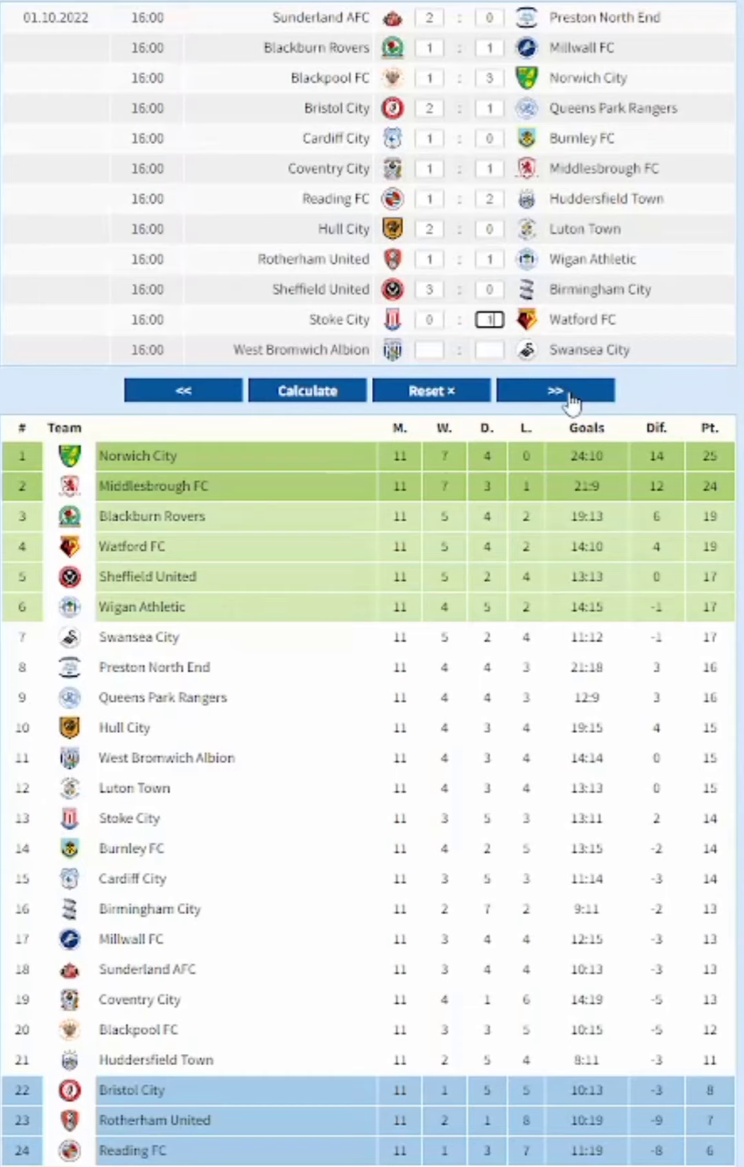
text(1)
click(336, 394)
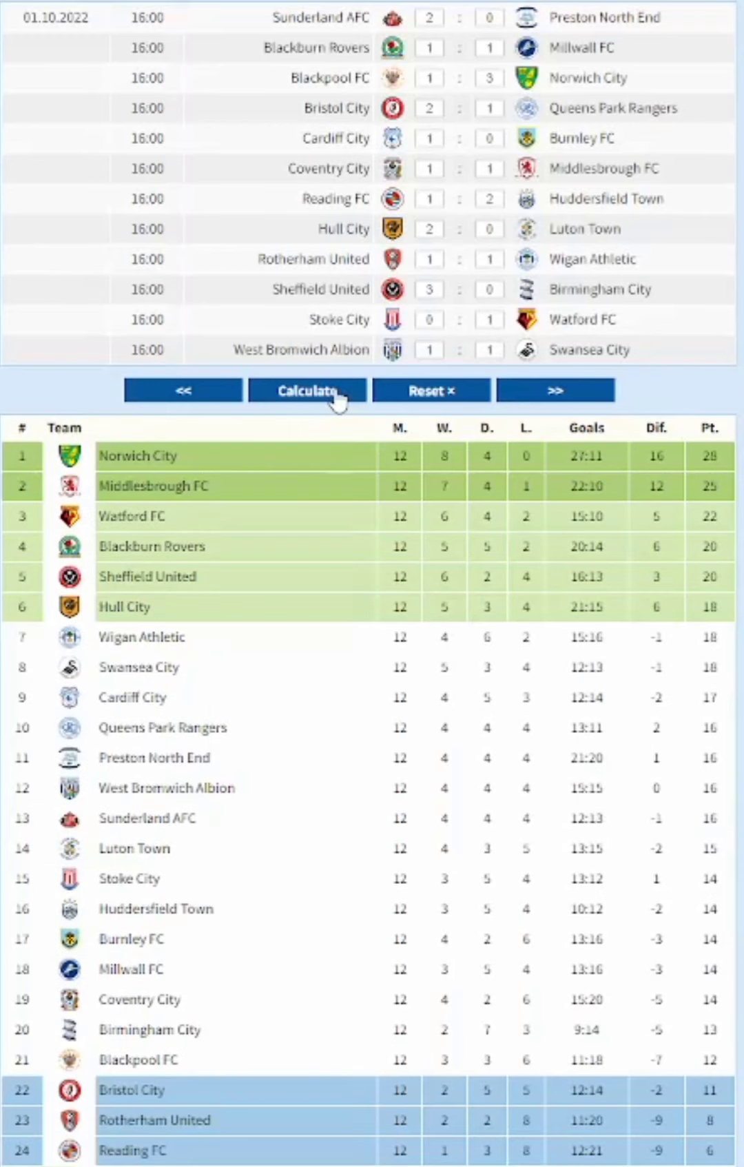
Open the next matchday and enter Sunderland AFC 1:2 Blackpool FC, Bristol City 2:1 Coventry City, Cardiff City 1:1 Blackburn Rovers and Luton Town 1:0 Huddersfield Town
click(563, 393)
text(12)
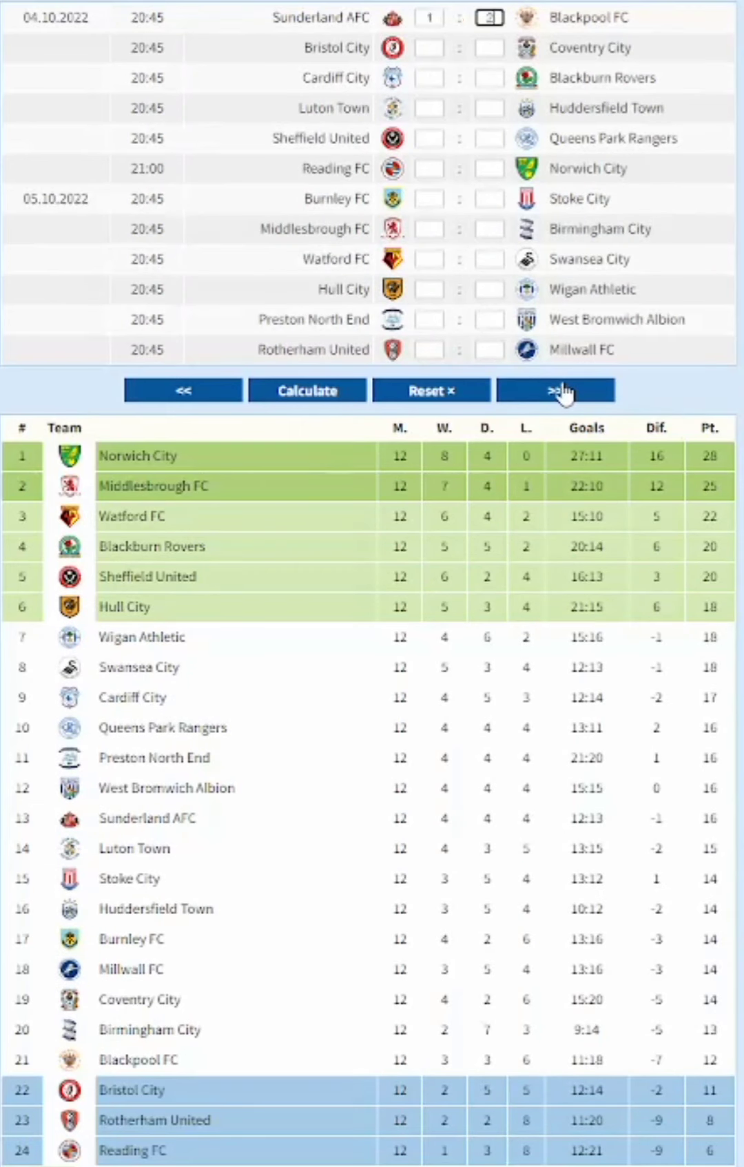
text(21)
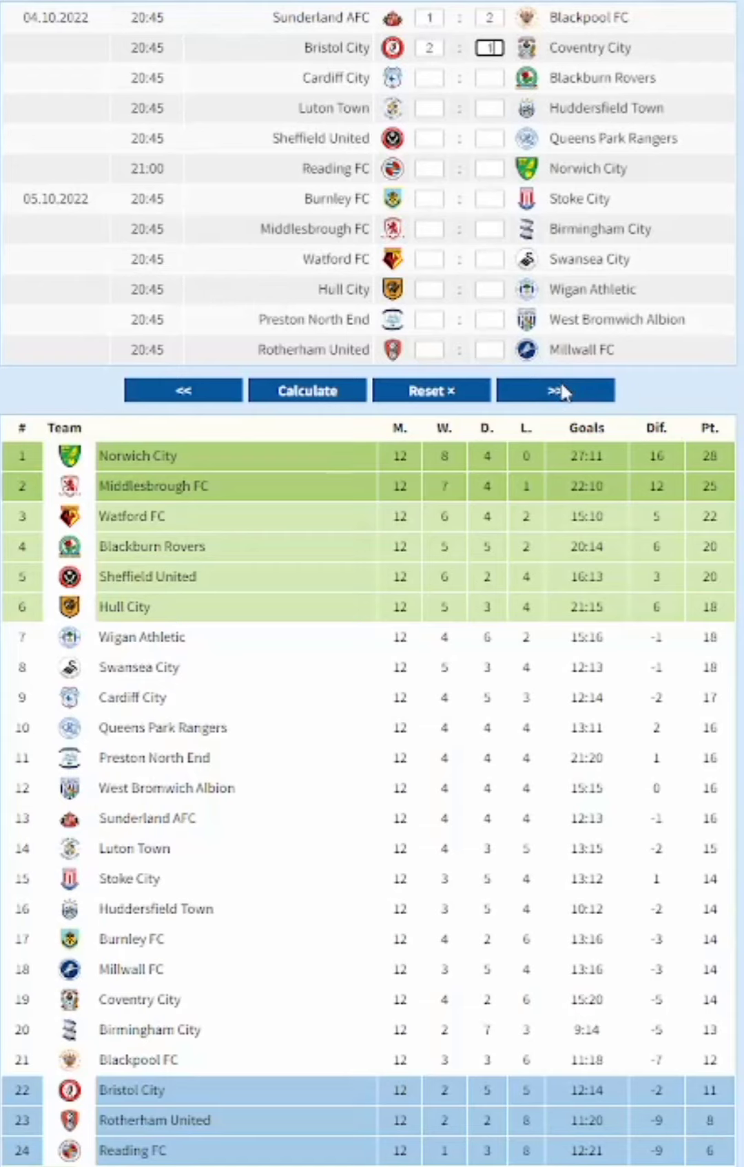
text(1110)
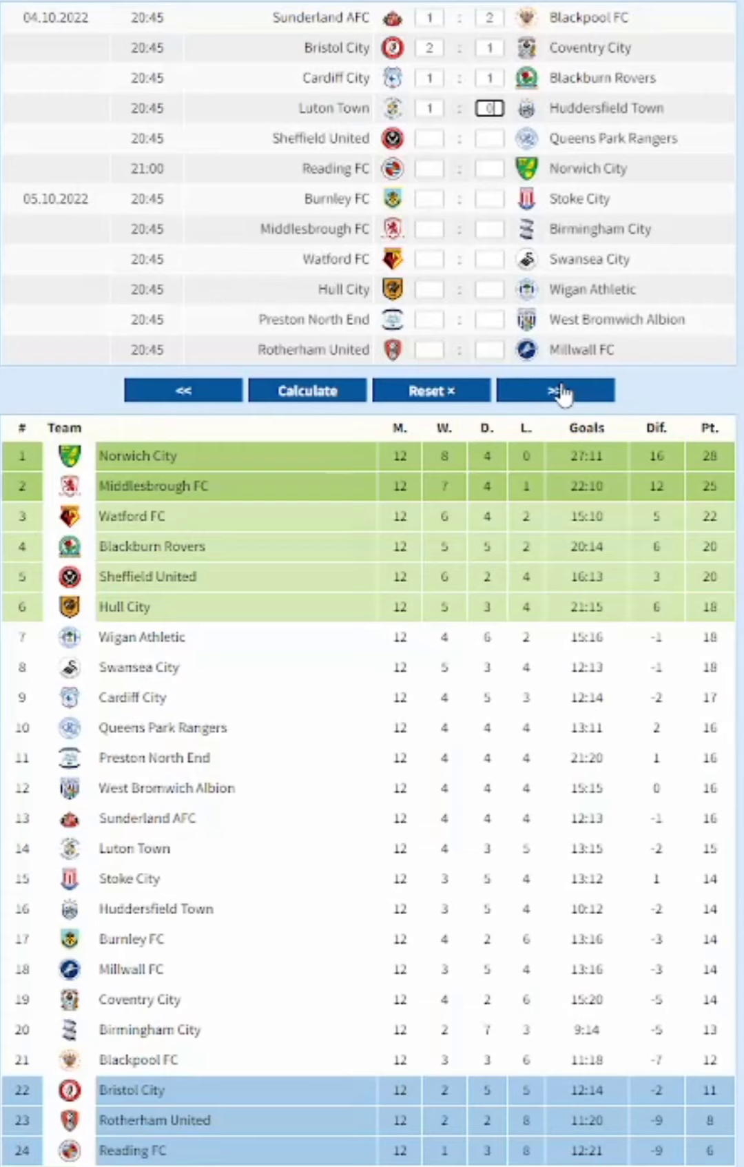
Change Coventry City's goals at Bristol City to 2 and enter Sheffield United 1:2 Queens Park Rangers
click(490, 47)
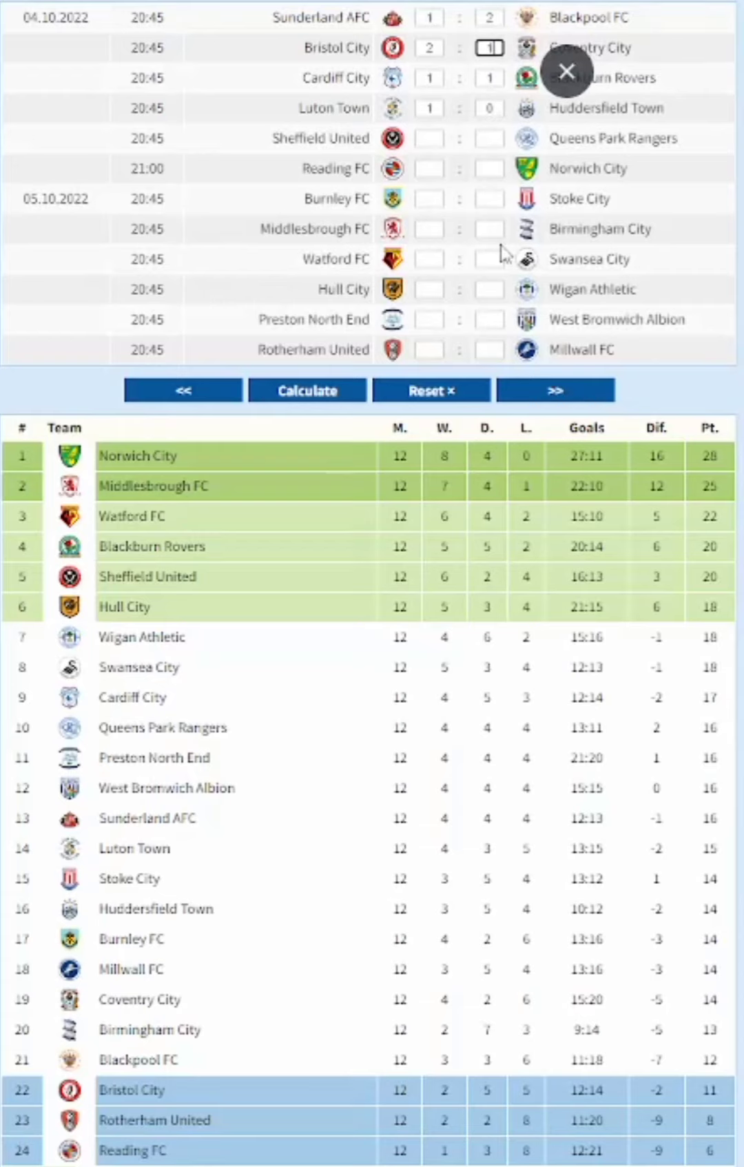
text(2)
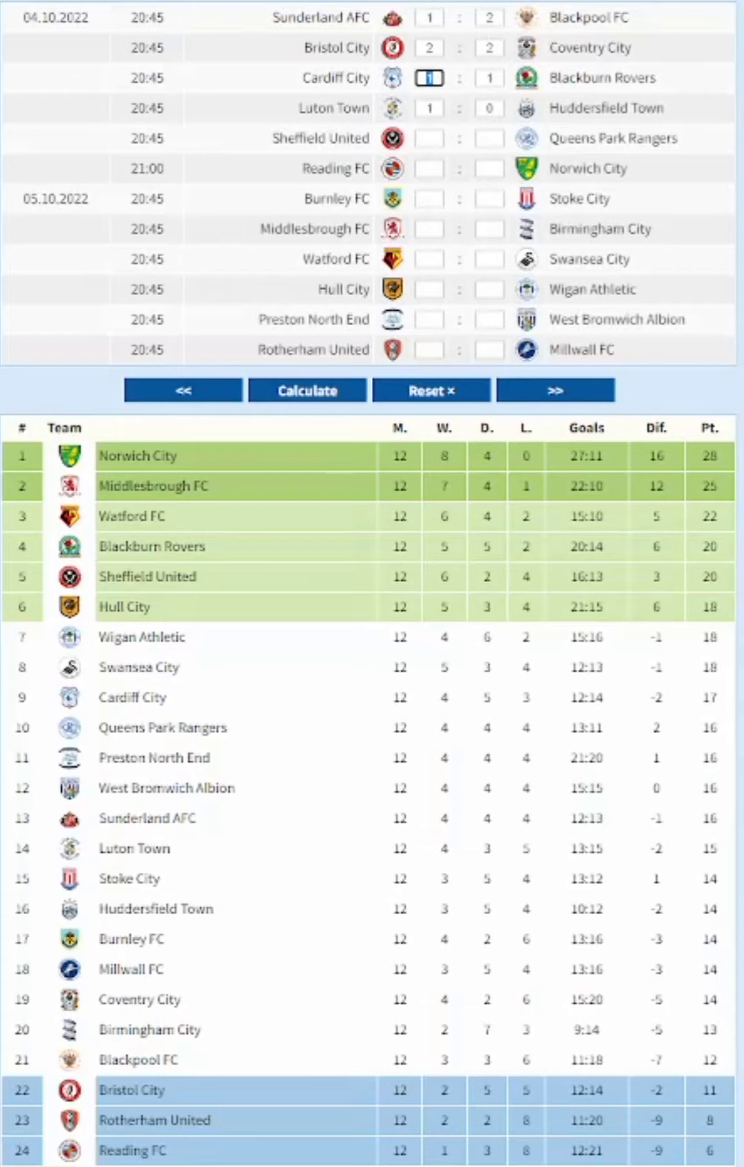
key(Tab)
key(Tab)
key(Tab)
key(Tab)
text(1)
key(Tab)
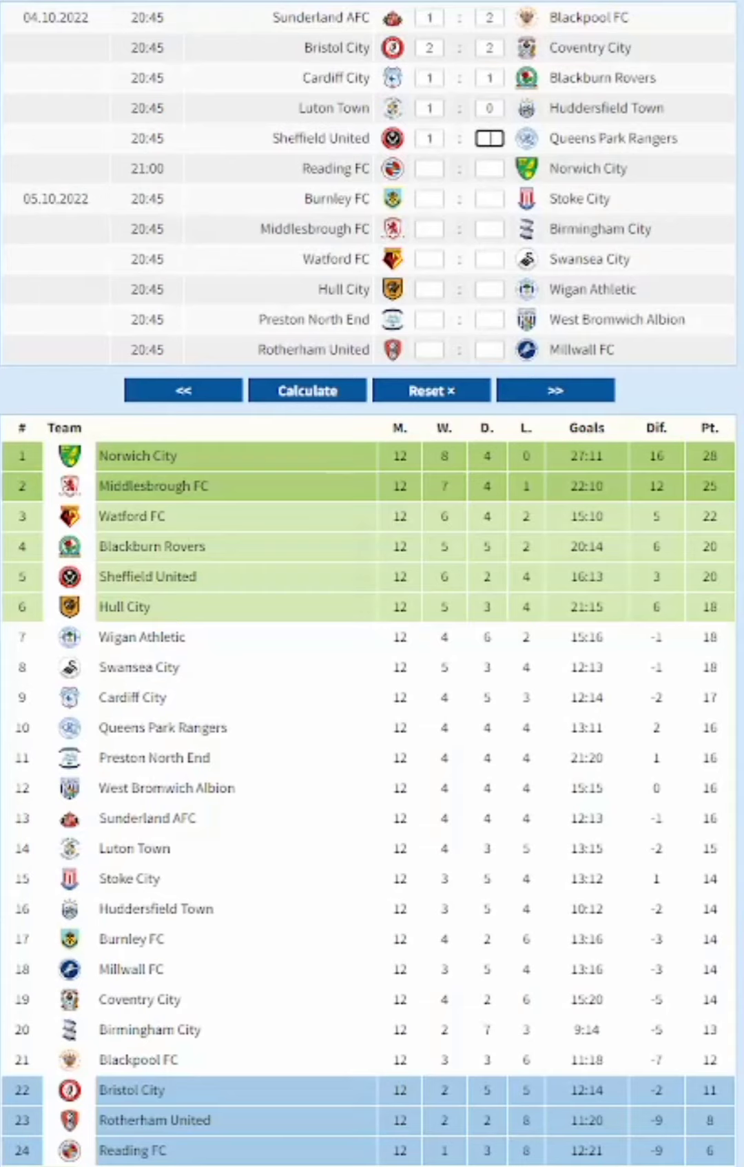
text(2)
Enter Reading FC 1:0 Norwich City and recalculate the table
key(Tab)
text(1)
key(Tab)
text(0)
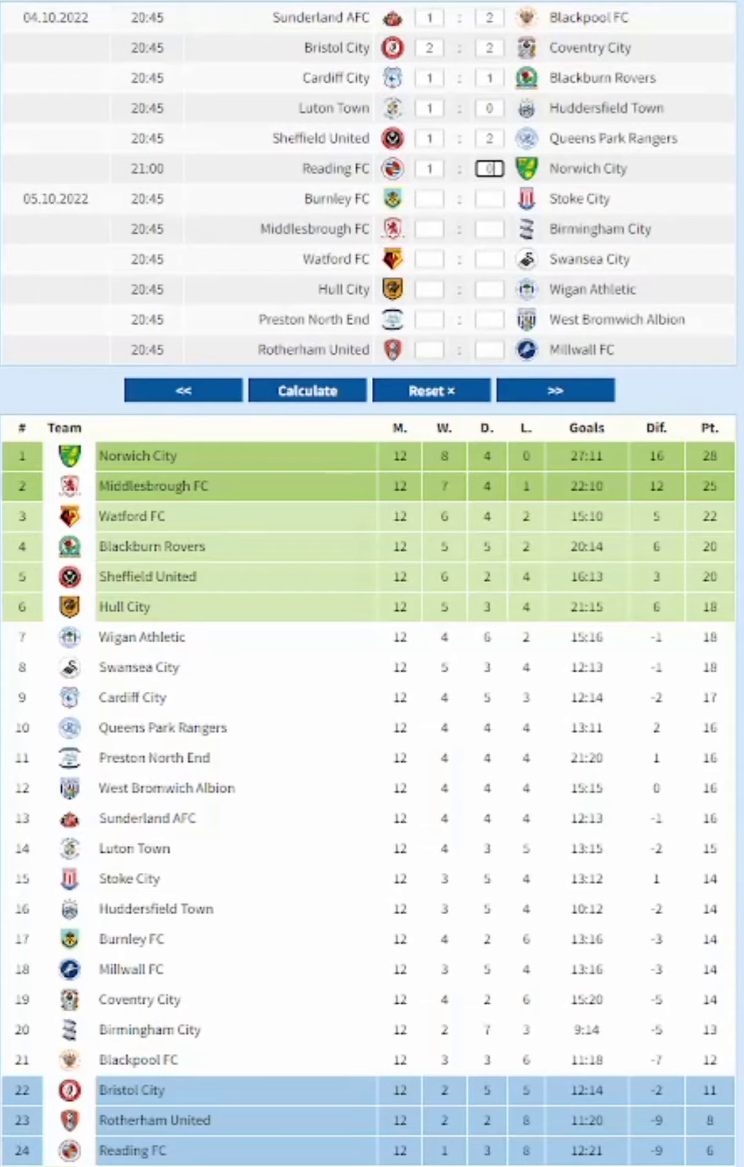
key(Tab)
click(286, 392)
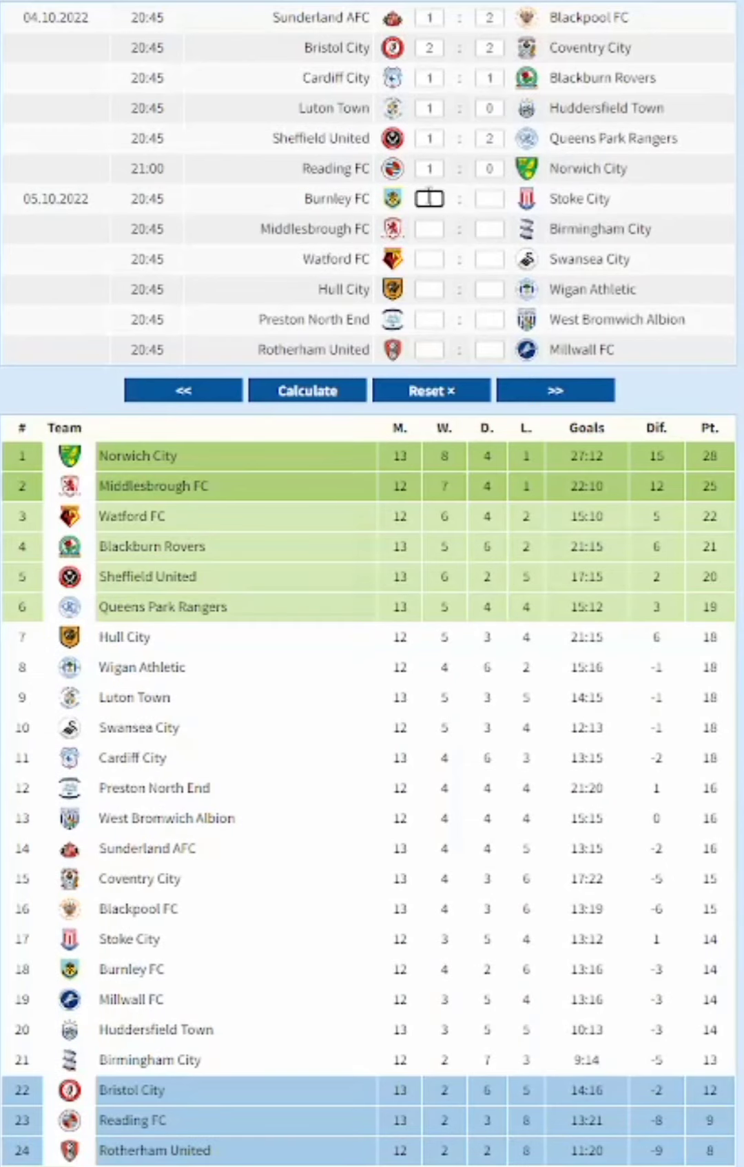
Enter Burnley FC 3:1 Stoke City, 1 goal for Middlesbrough FC against Birmingham City, and 0 goals for Watford FC against Swansea City
text(3)
key(Tab)
text(1)
key(Tab)
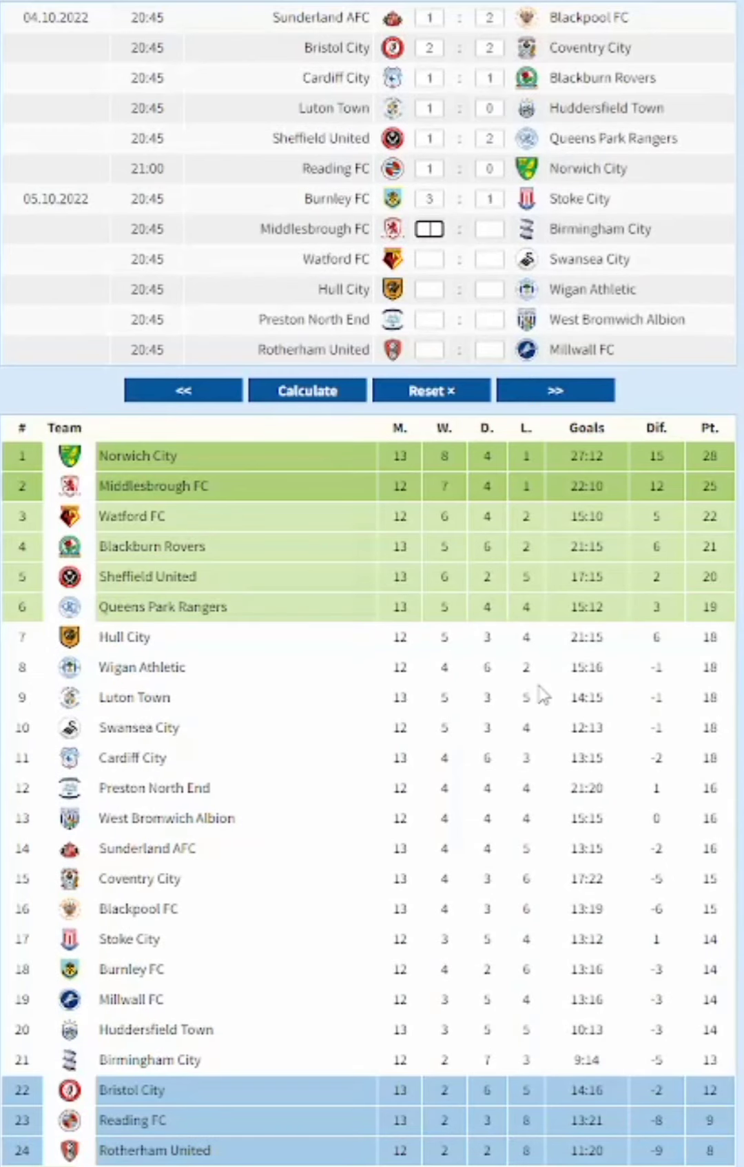
text(1)
key(Tab)
key(Tab)
key(Tab)
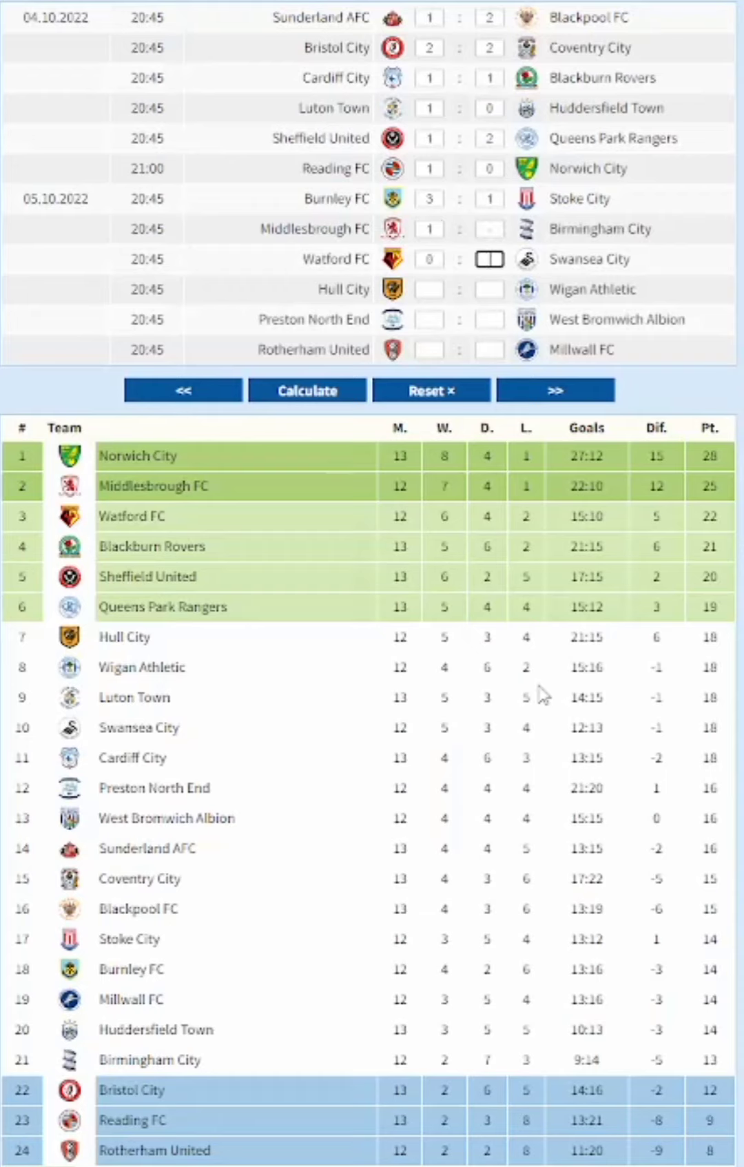
Complete Watford FC 0:2 Swansea City and enter Hull City 1:0 Wigan Athletic and Preston North End 1:1 West Bromwich Albion
key(Tab)
text(1)
key(Tab)
text(0)
key(Tab)
text(1)
key(Tab)
text(1)
key(Tab)
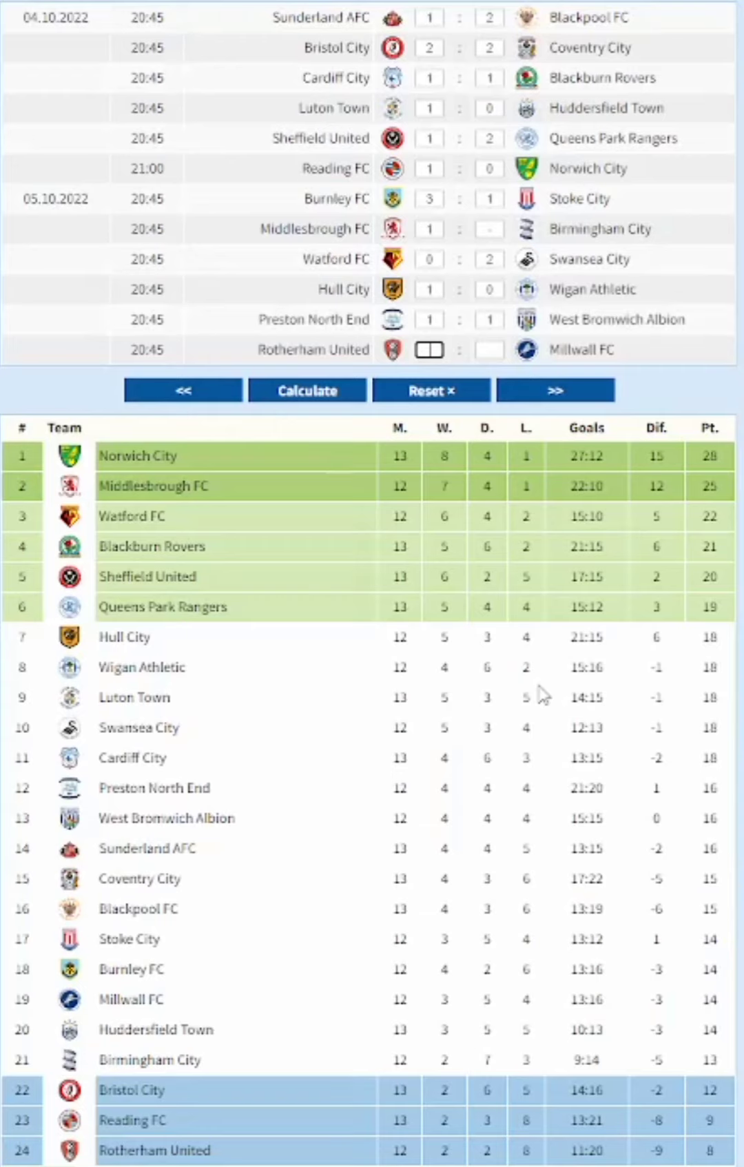
Enter Rotherham United 2:1 Millwall FC and recalculate the table
text(2)
key(Tab)
text(1)
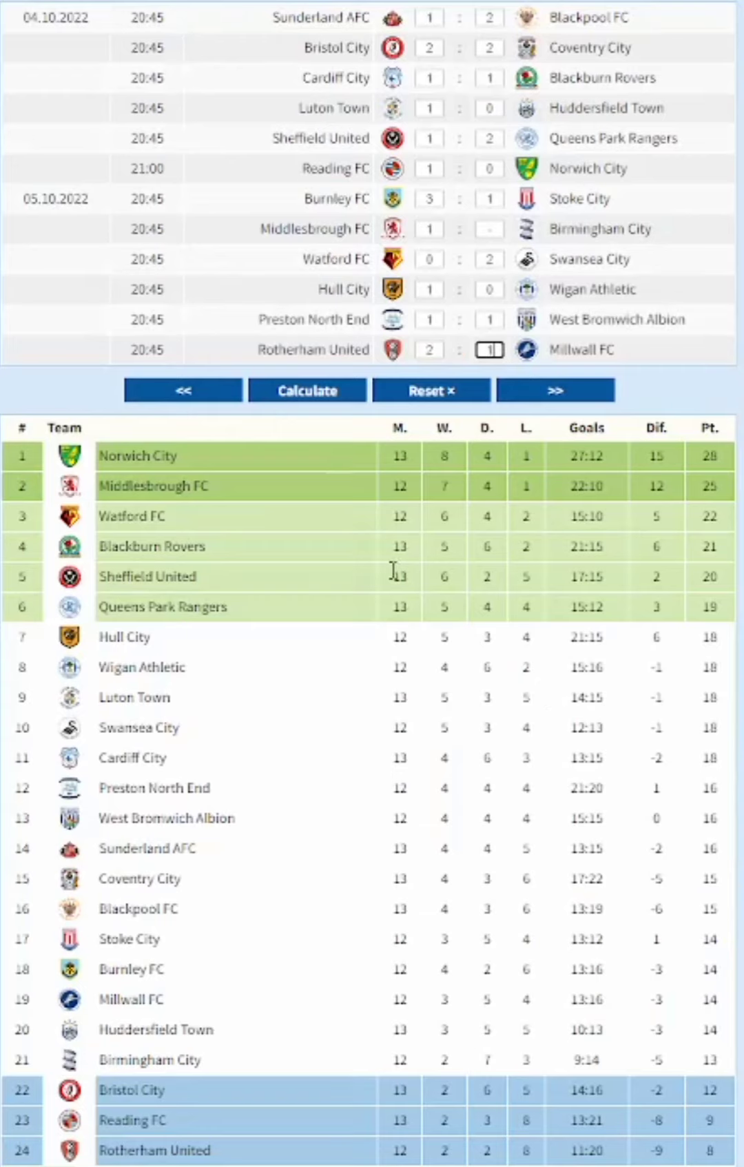
click(348, 399)
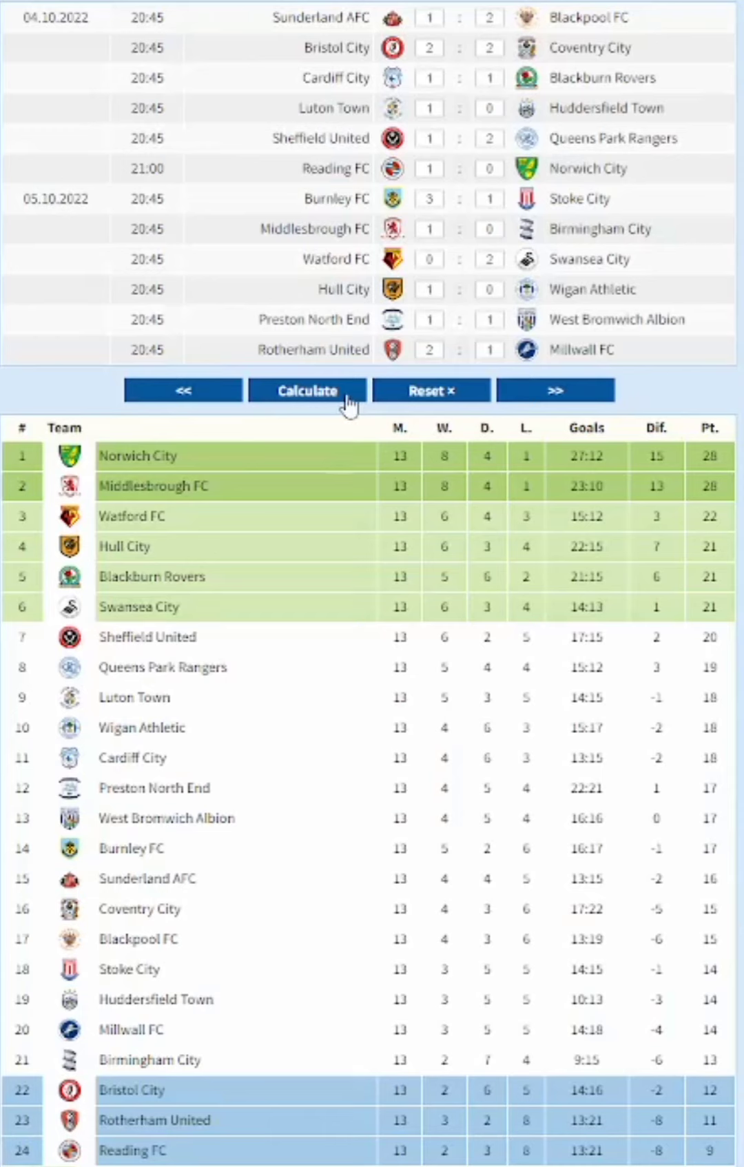
Open the next matchday and enter Birmingham City 1:1 Bristol City, Blackburn Rovers 5:0 Rotherham United and Blackpool FC 0:0 Watford FC
click(555, 395)
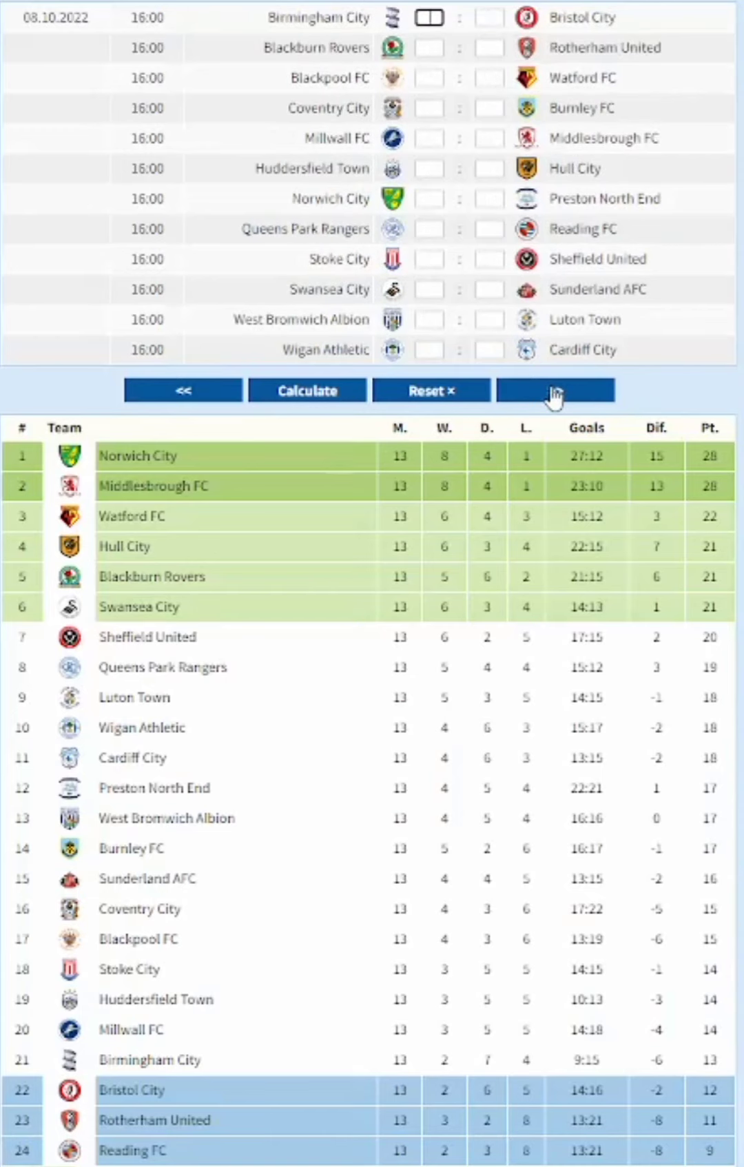
text(115)
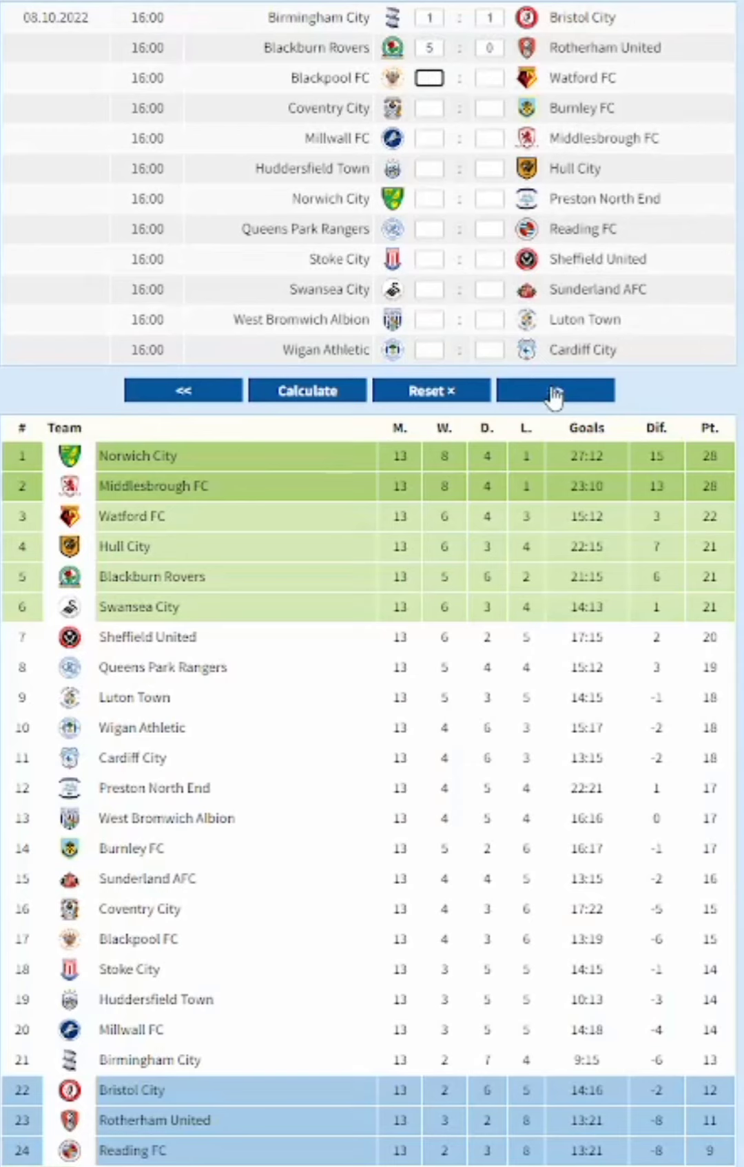
text(000)
Enter Coventry City 0:1 Burnley FC, Millwall FC 2:2 Middlesbrough FC and Huddersfield Town 2:0 Hull City
text(0)
text(2)
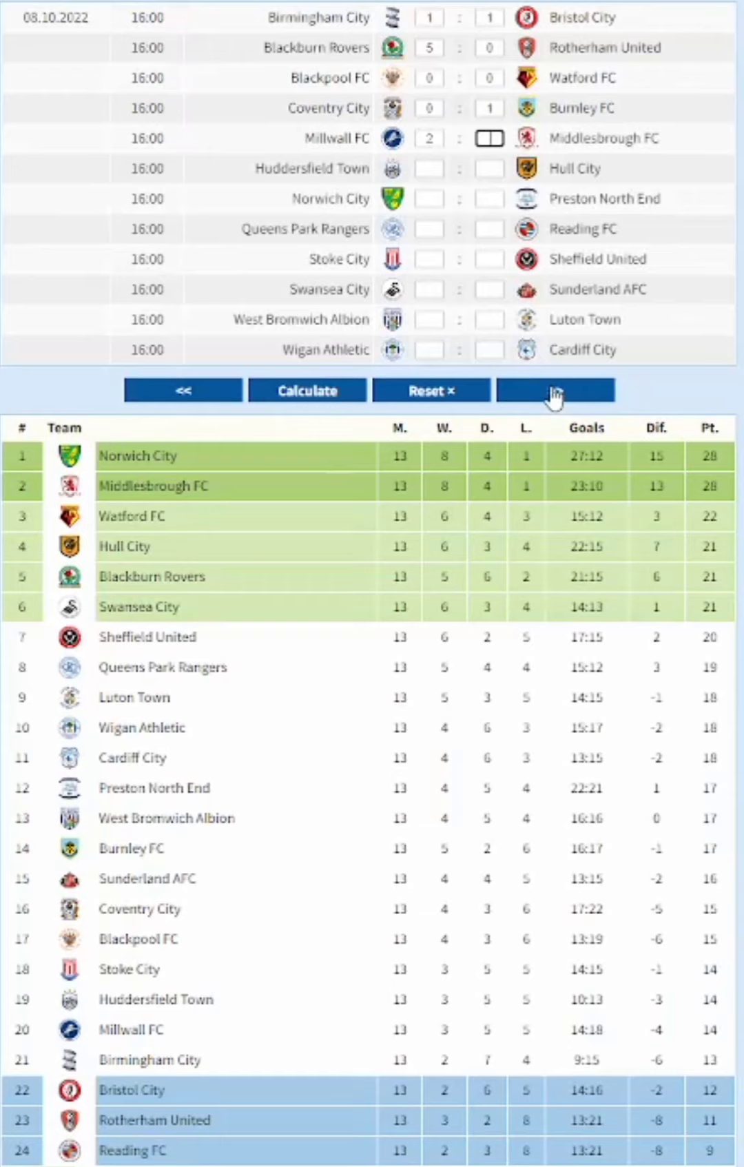
text(2)
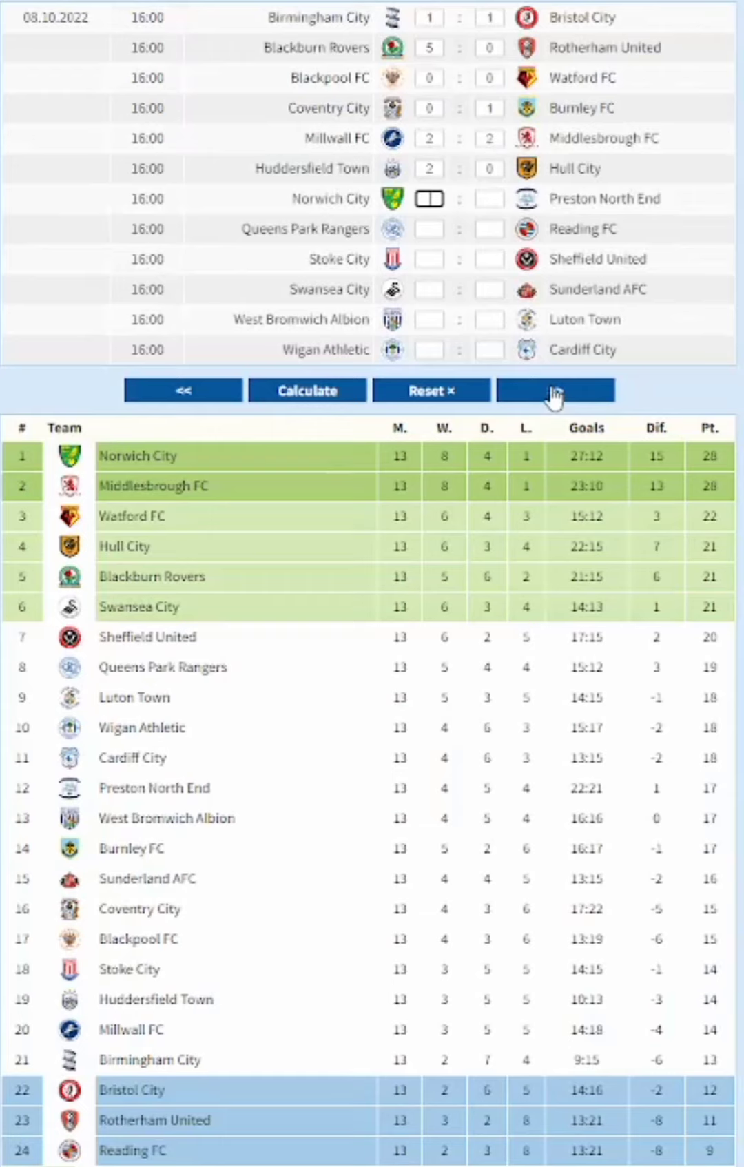
Enter Norwich City 1:1 Preston North End, Queens Park Rangers 3:1 Reading FC, Stoke City 1:1 Sheffield United and Swansea City 1:2 Sunderland AFC
text(20113)
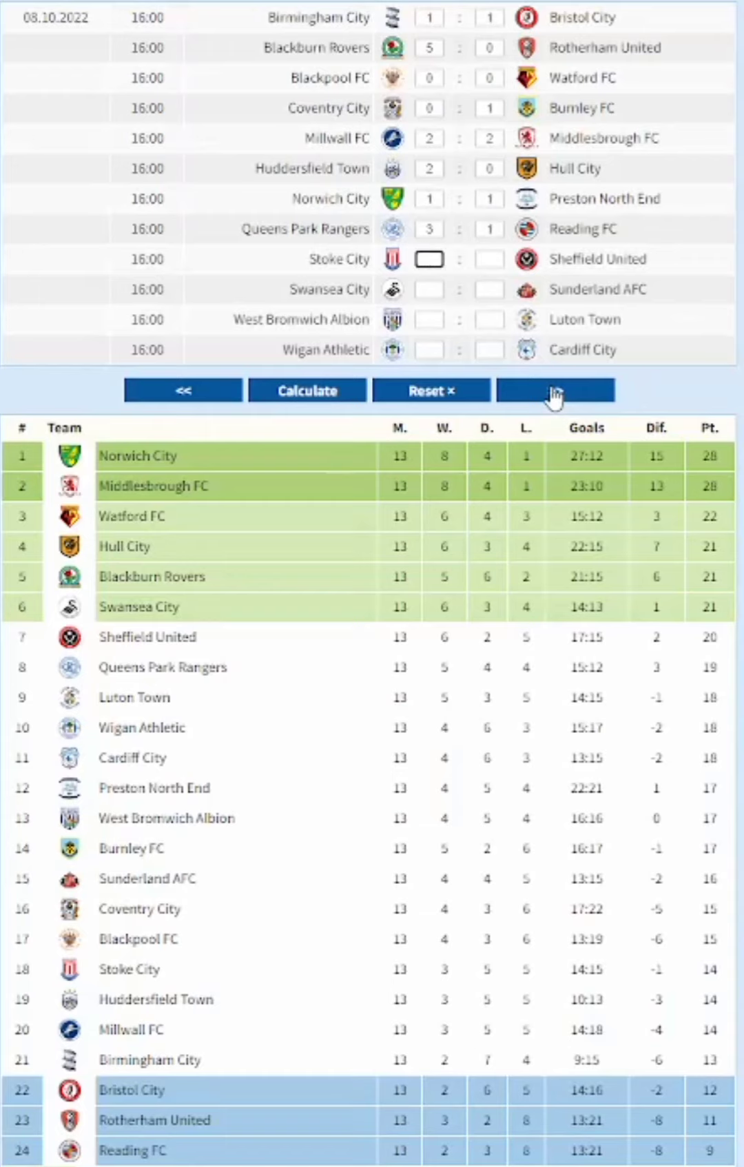
text(11112)
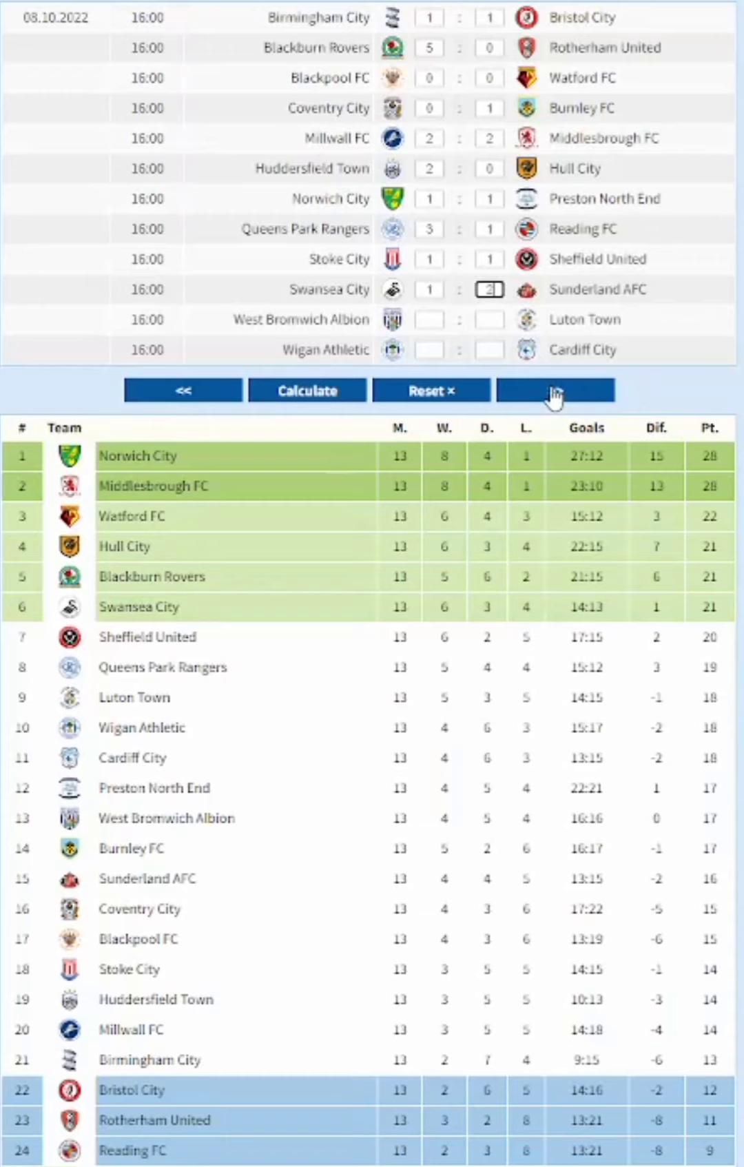
Enter West Bromwich Albion 2:0 Luton Town and Wigan Athletic 0:0 Cardiff City, and recalculate the table
text(2)
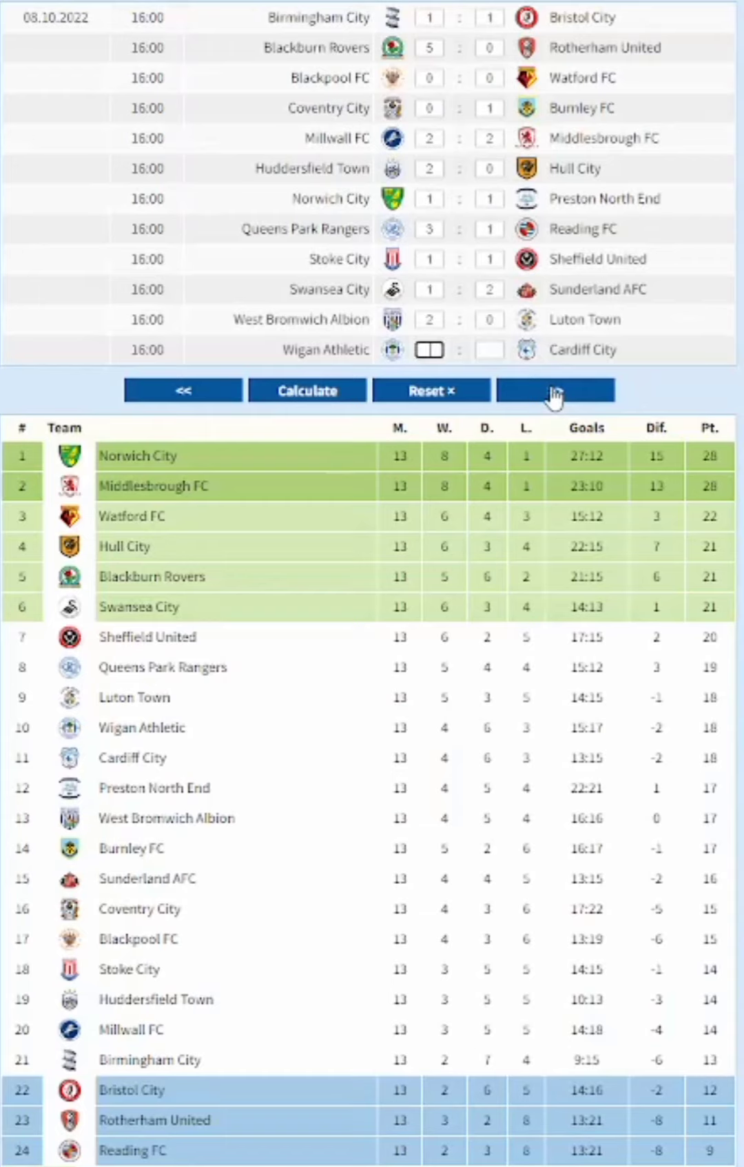
text(000)
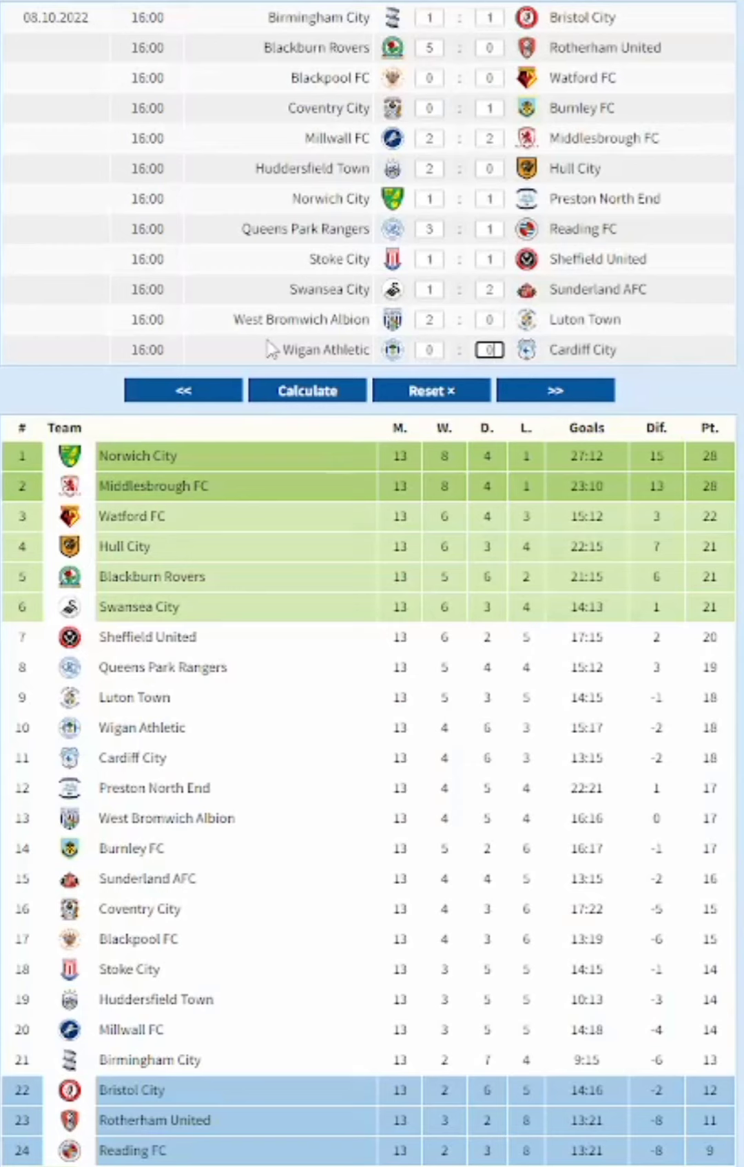
click(319, 396)
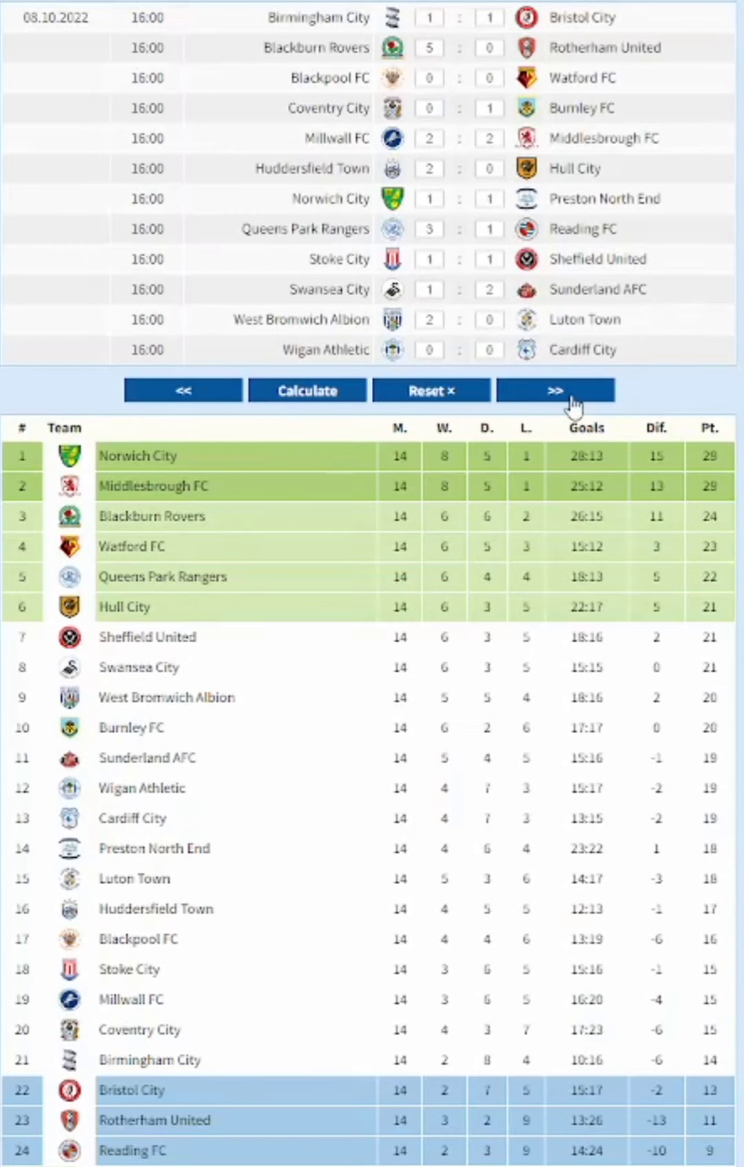
Open the next matchday and enter Sunderland AFC 1:1 Wigan Athletic, 1 goal for Bristol City against Millwall FC, and Cardiff City 1:2 Coventry City
click(571, 398)
text(1)
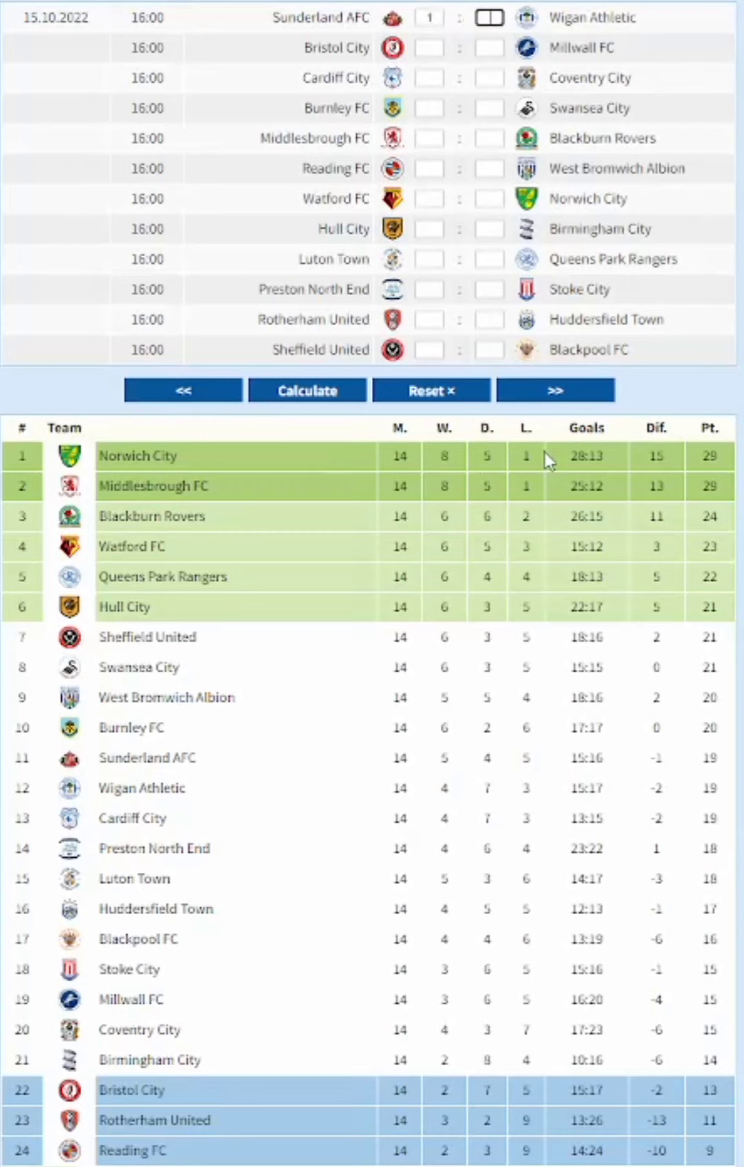
text(1101)
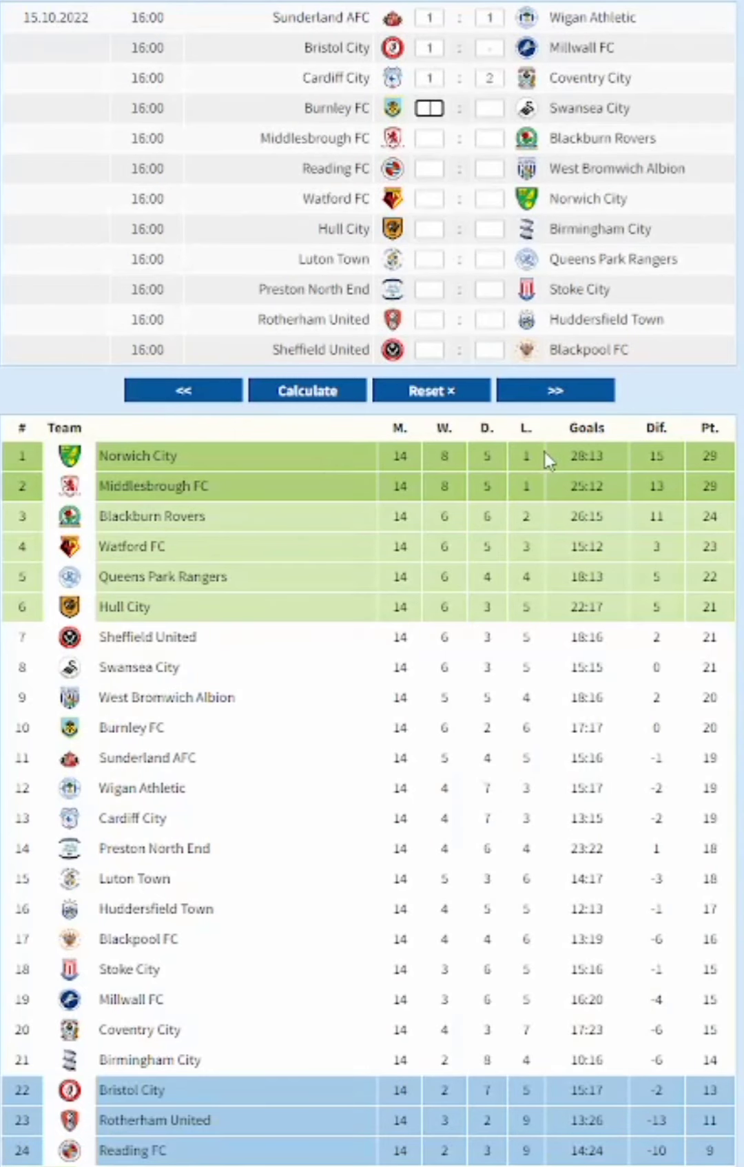
Enter Burnley FC 2:0 Swansea City, Middlesbrough FC 0:0 Blackburn Rovers, Reading FC 0:1 West Bromwich Albion, Watford FC 2:1 Norwich City and Hull City 3:2 Birmingham City
text(2)
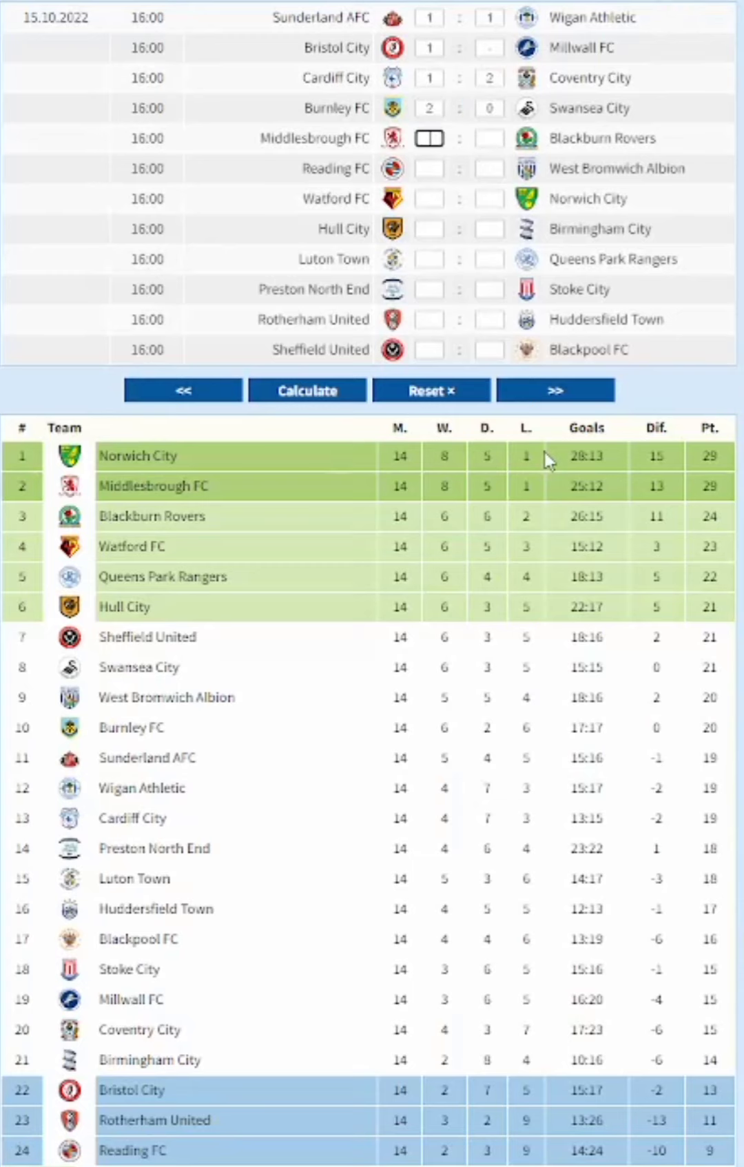
text(200)
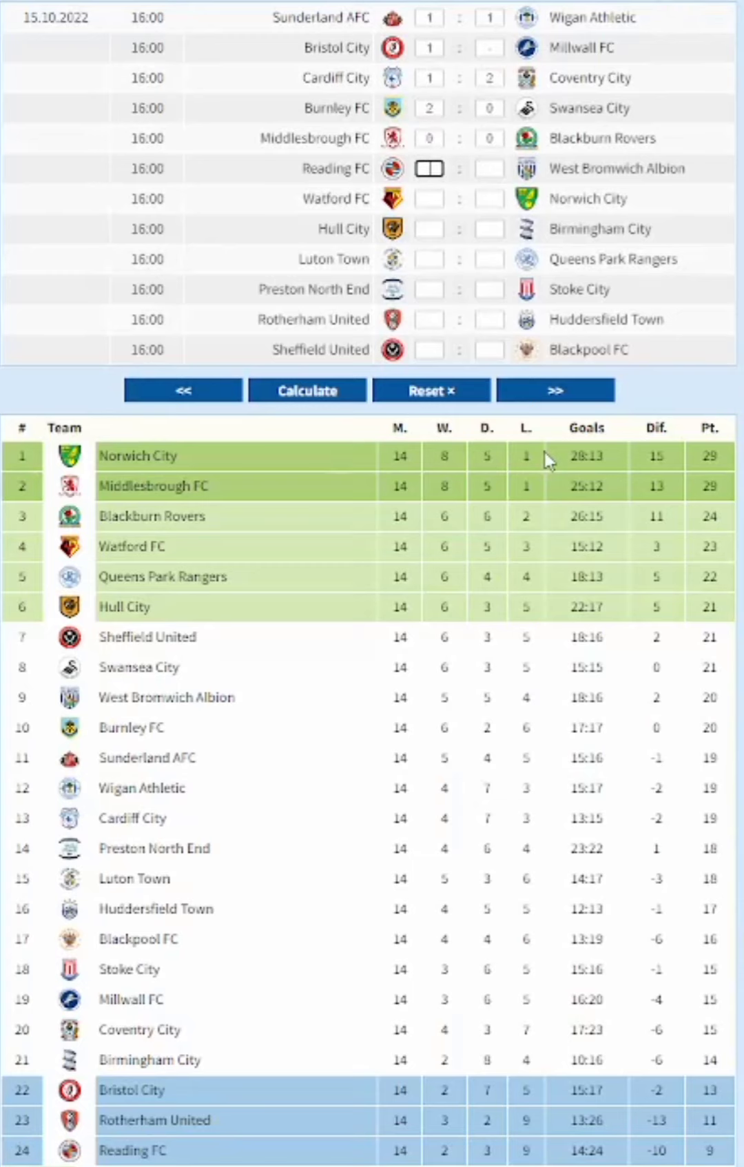
text(0012132)
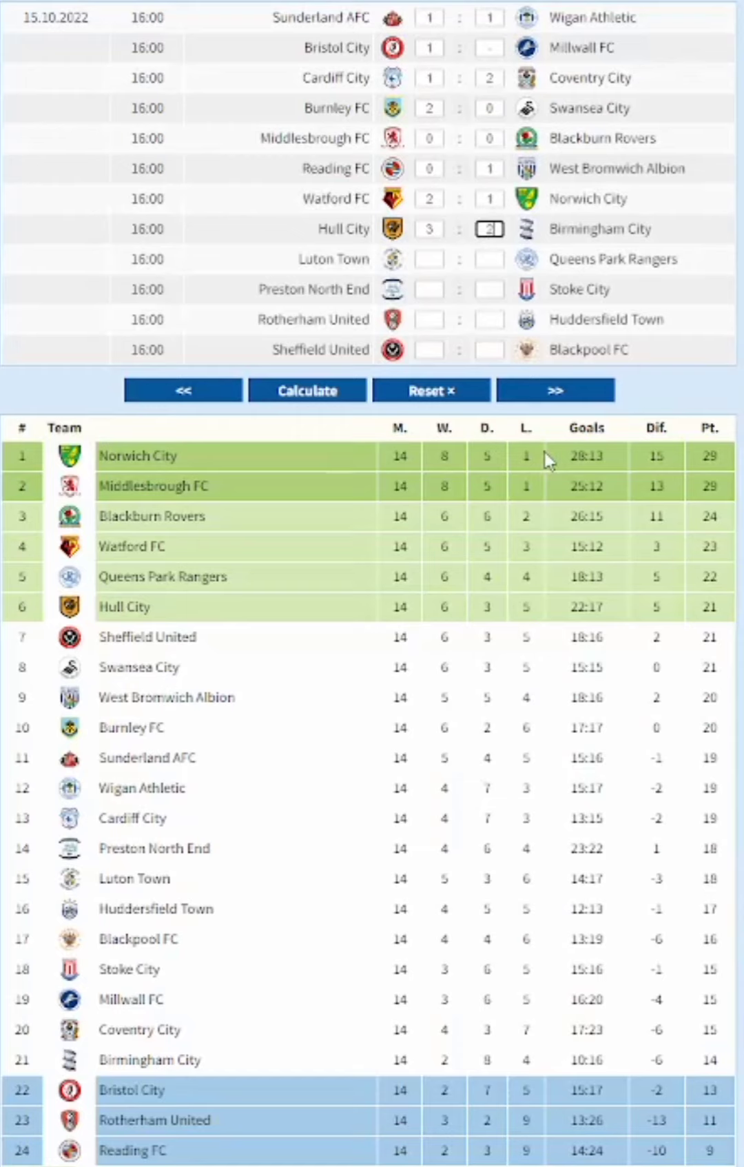
Enter Luton Town 1:1 Queens Park Rangers, Preston North End 0:0 Stoke City, Rotherham United 0:1 Huddersfield Town, Sheffield United 3:2 Blackpool FC, and recalculate the table
text(110)
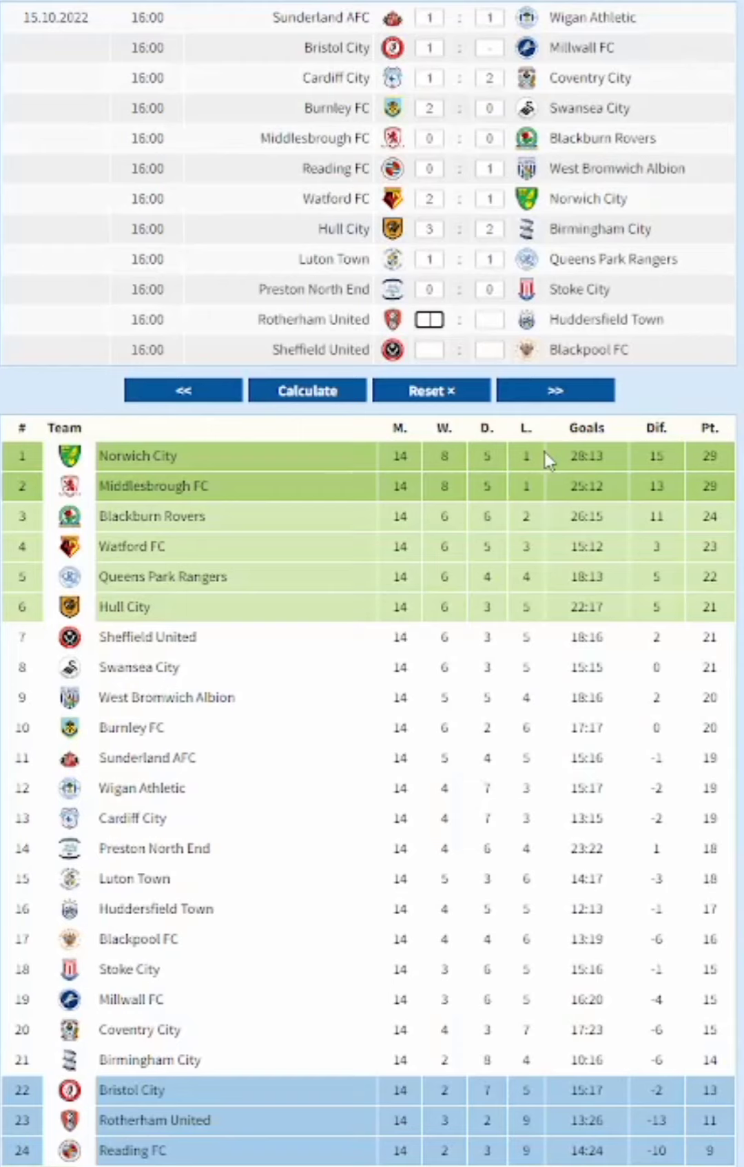
text(0013)
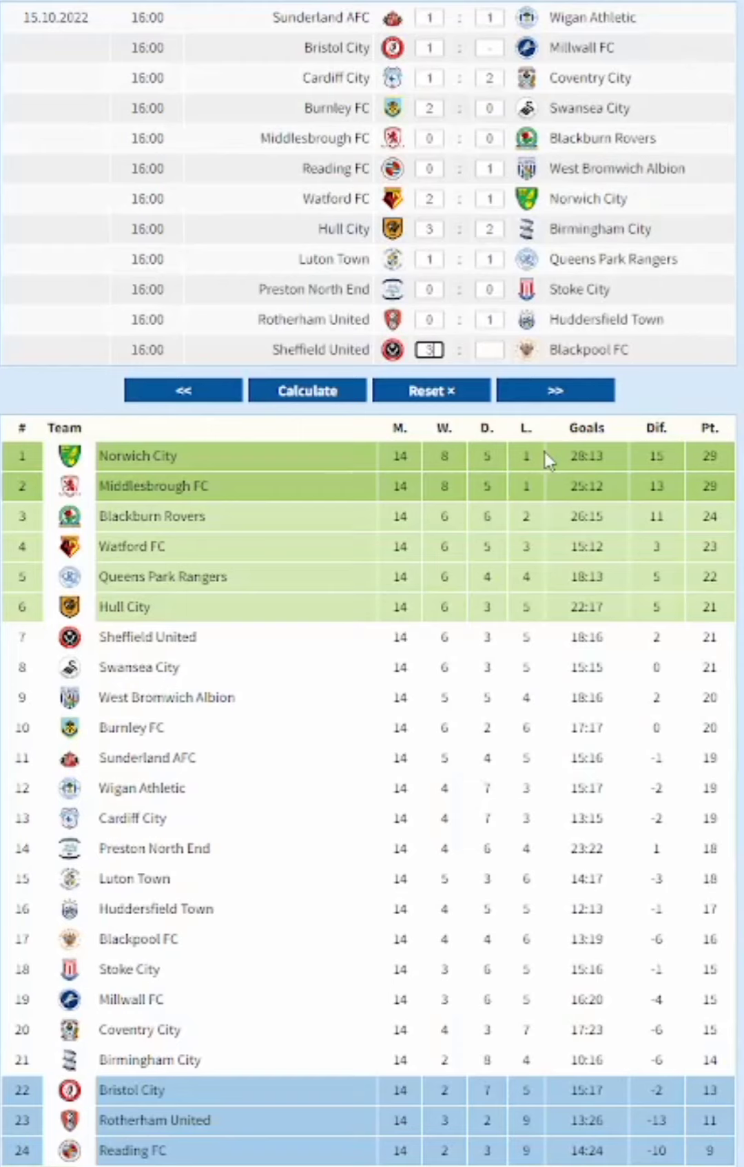
text(2)
click(278, 394)
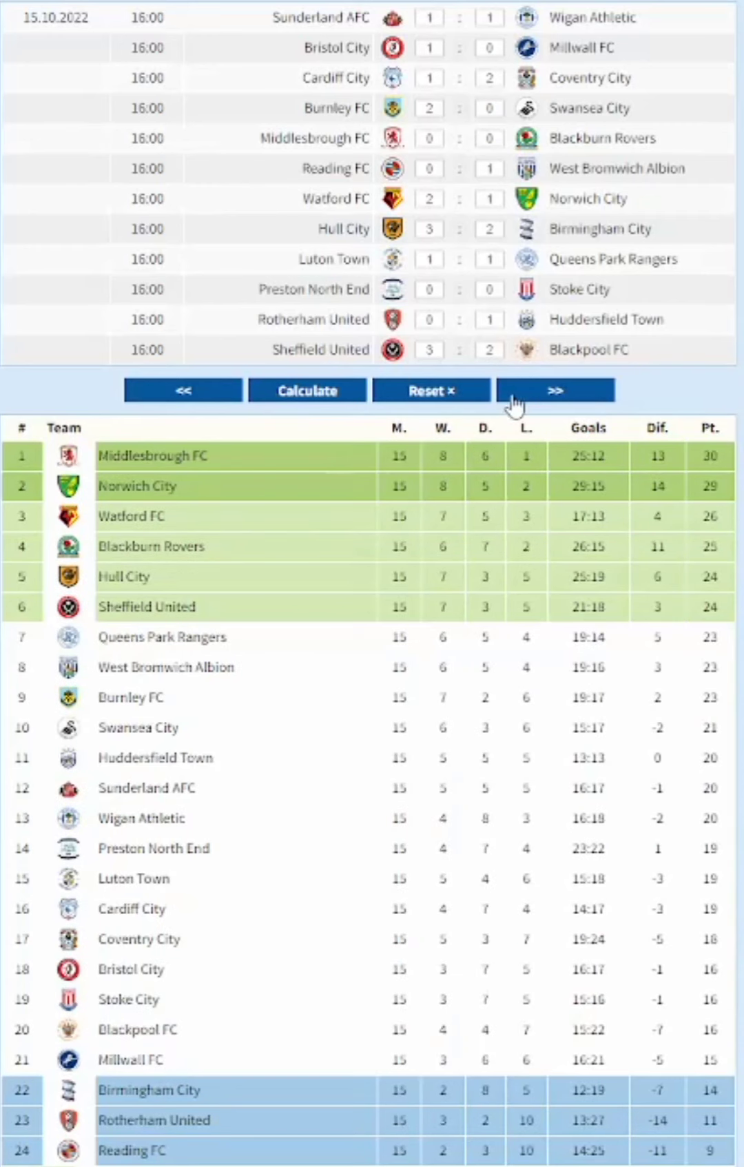
Open the next matchday and enter Blackburn Rovers 1:1 Sunderland AFC and Huddersfield Town 1:2 Preston North End
click(569, 391)
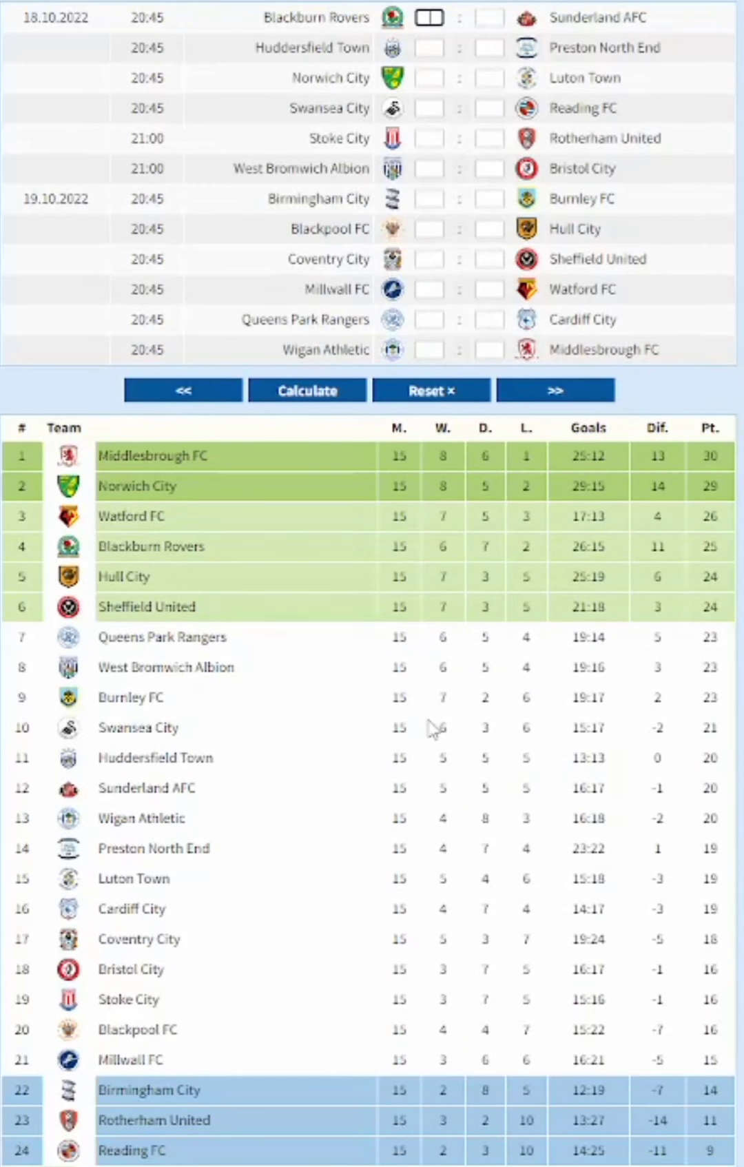
text(1)
key(Tab)
text(1)
key(Tab)
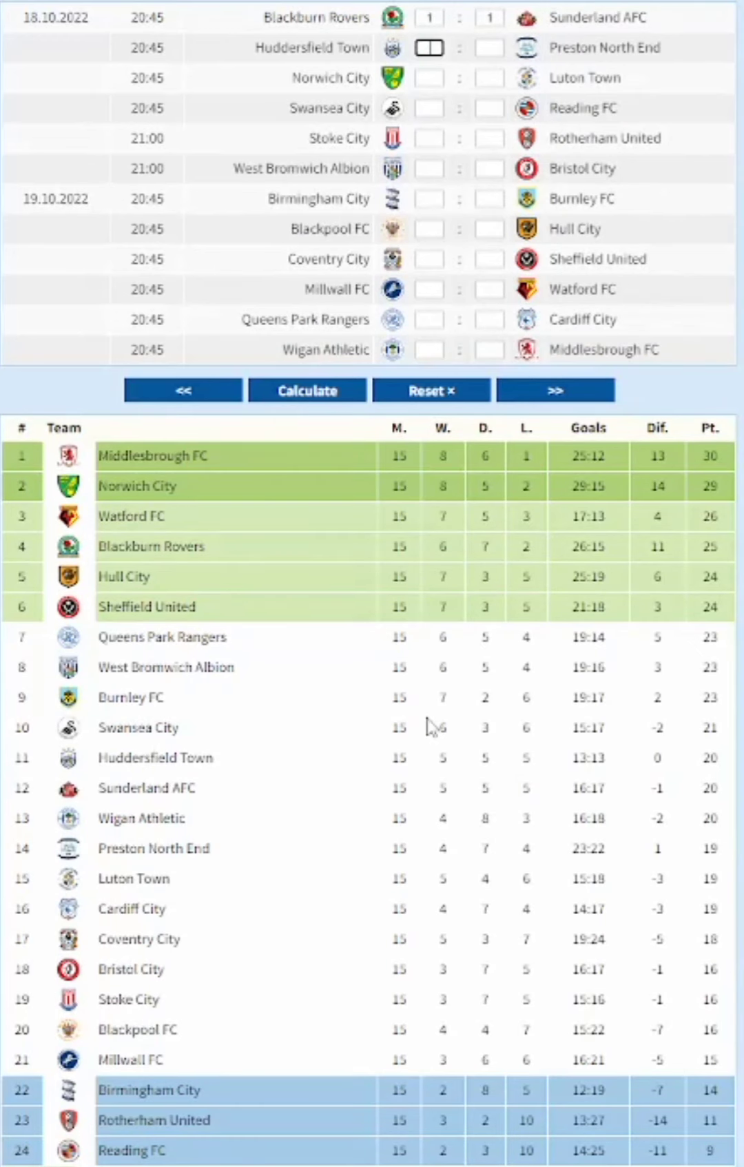
text(1)
key(Tab)
text(2)
key(Tab)
Enter Norwich City 4:0 Luton Town and Swansea City 1:1 Reading FC
text(4)
key(Tab)
text(0)
key(Tab)
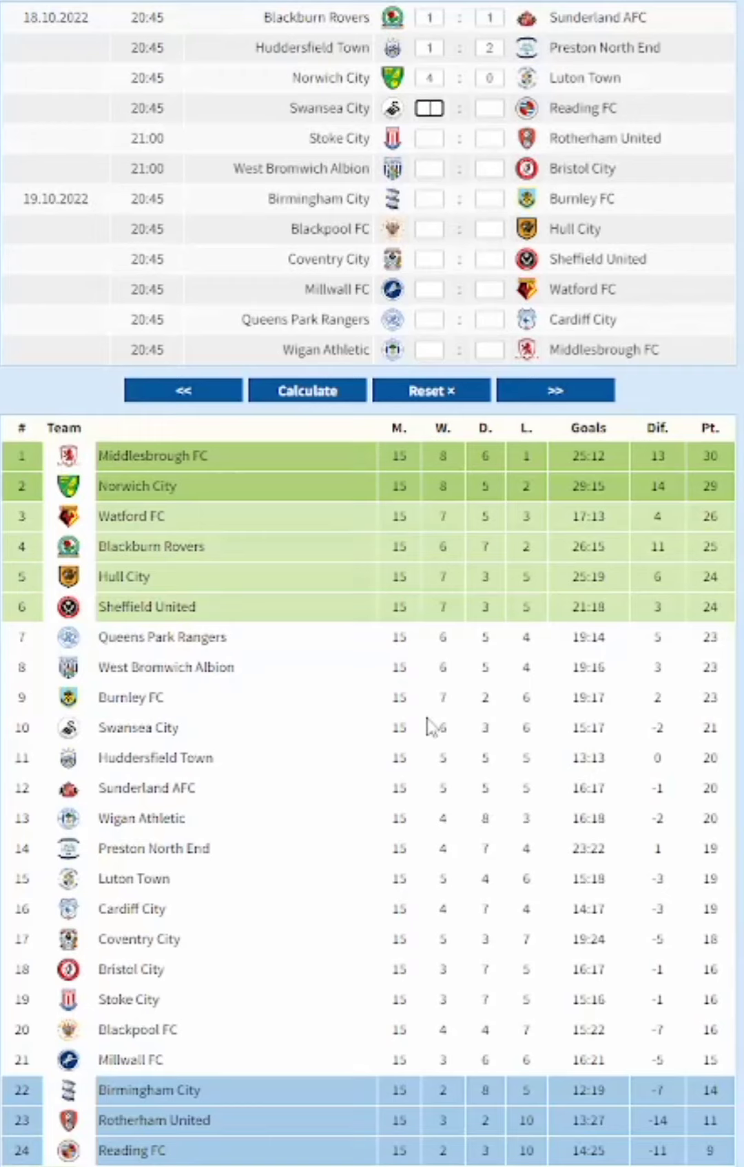
text(1)
key(Tab)
text(1)
key(Tab)
Enter Stoke City 2:1 Rotherham United and West Bromwich Albion 1:2 Bristol City, and recalculate the table
text(2)
key(Tab)
text(1)
key(Tab)
text(1)
key(Tab)
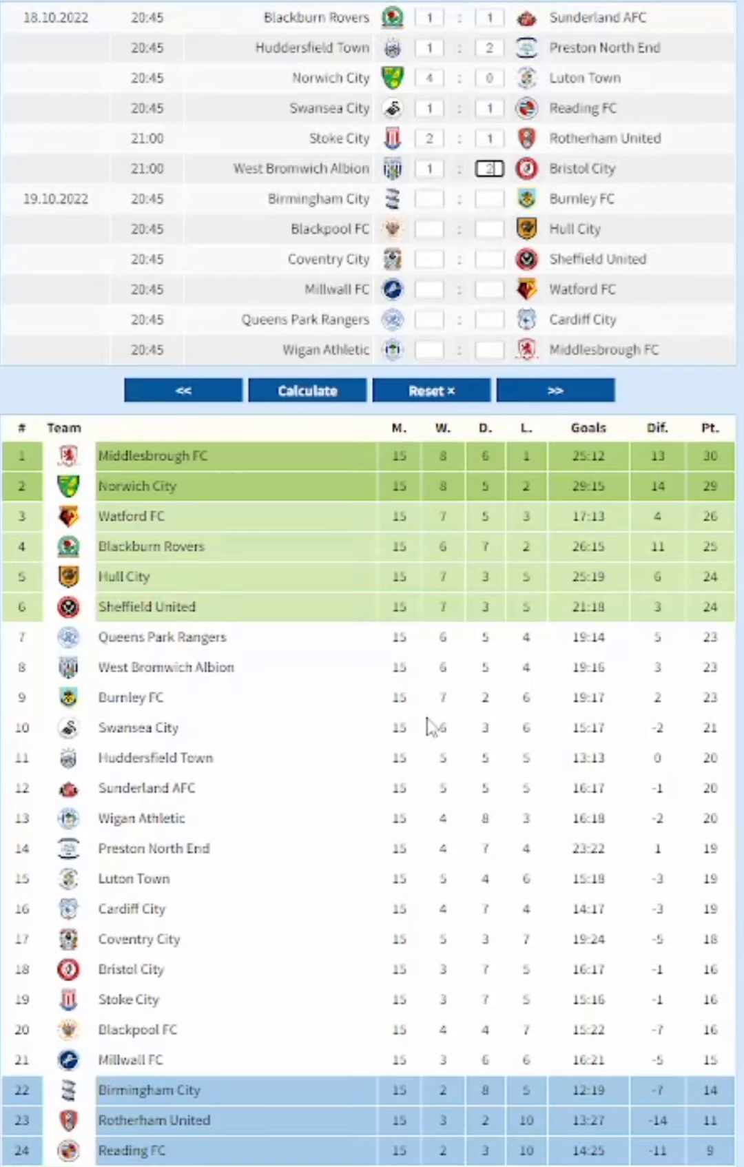
click(328, 393)
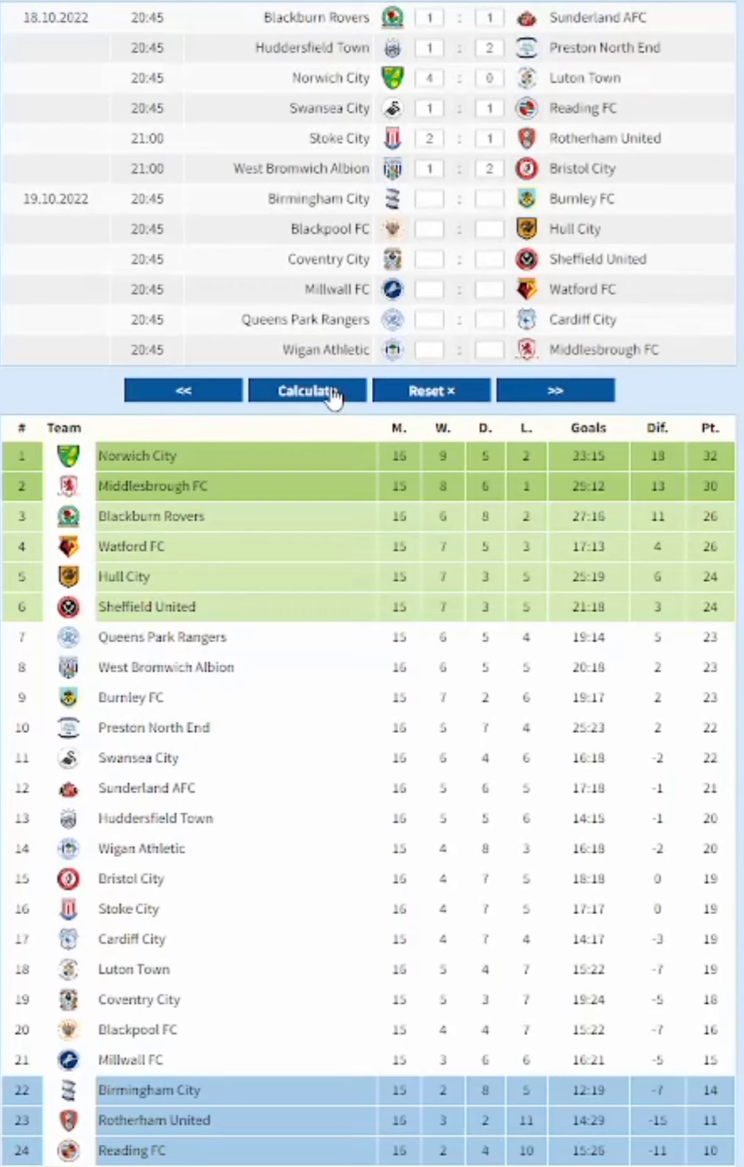
Enter Birmingham City 2:2 Burnley FC and Blackpool FC 2:1 Hull City
click(434, 199)
text(2)
key(Tab)
text(2)
key(Tab)
text(2)
key(Tab)
text(1)
key(Tab)
Enter Coventry City 1:0 Sheffield United and Millwall FC 0:0 Watford FC
text(1)
key(Tab)
text(0)
key(Tab)
text(0)
key(Tab)
text(0)
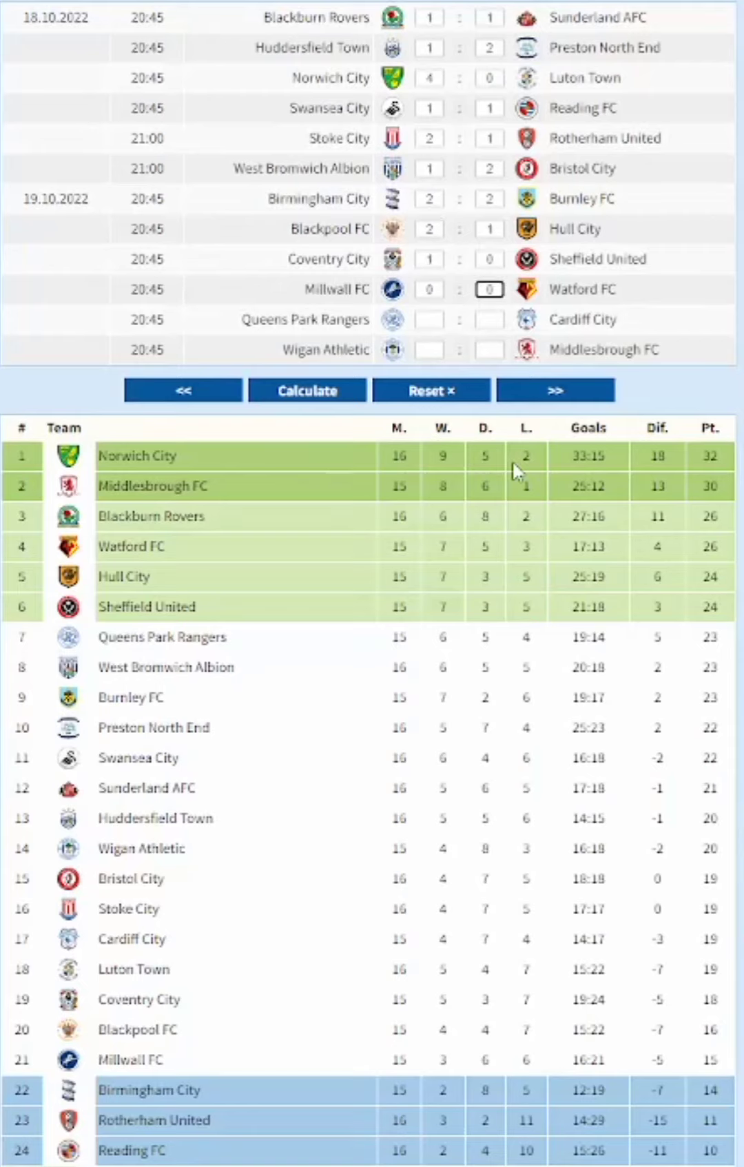
Enter Queens Park Rangers 0:1 Cardiff City and Wigan Athletic 1:3 Middlesbrough FC
key(Tab)
text(0)
key(Tab)
text(1)
key(Tab)
text(1)
key(Tab)
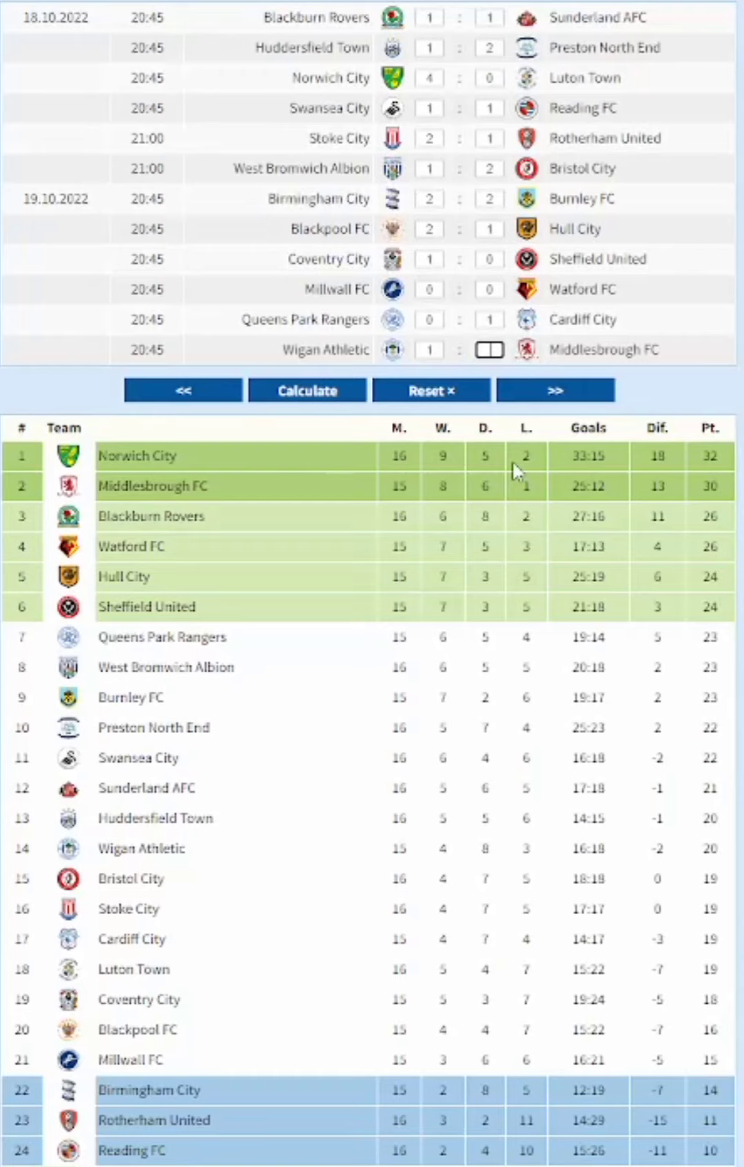
text(3)
Change Coventry City's goals against Sheffield United to 3 and Wigan Athletic's goals against Middlesbrough FC to 2, and recalculate the table
click(490, 260)
click(442, 259)
text(3)
key(Tab)
key(Tab)
key(Tab)
key(Tab)
key(Tab)
key(Tab)
text(2)
click(329, 394)
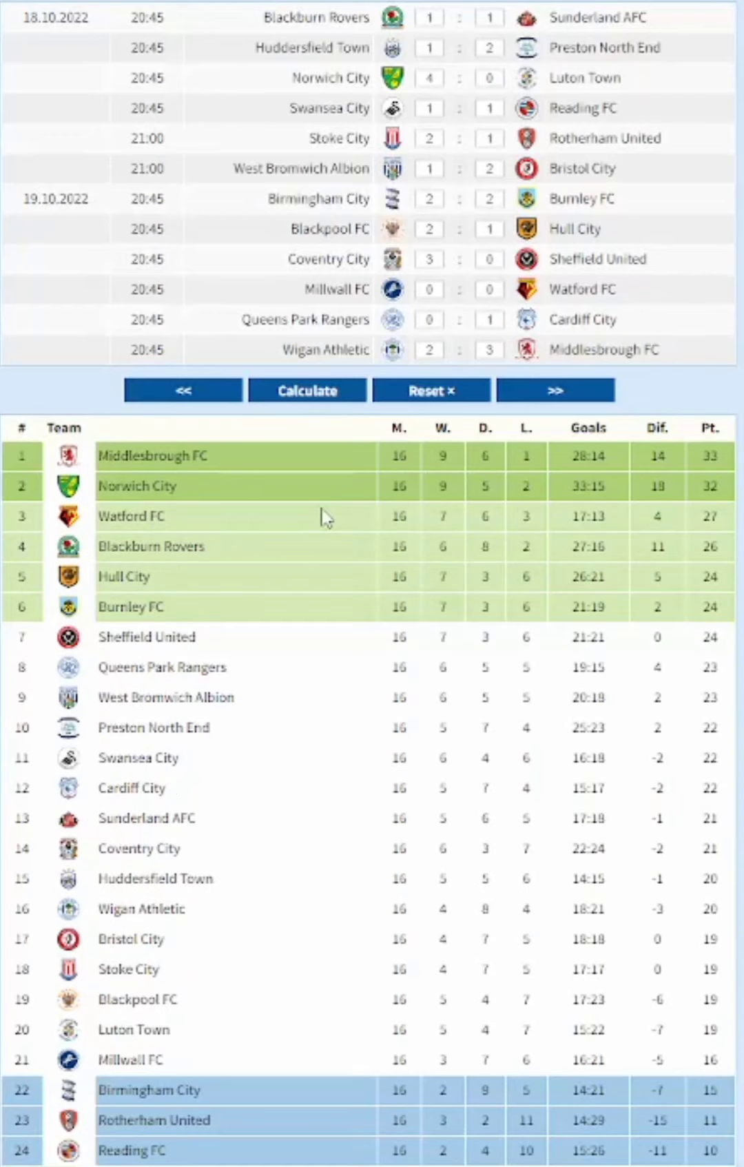
Move on to the 22.10.2022 matchday and enter Sunderland AFC 1:1 Burnley FC and Blackburn Rovers 2:0 Birmingham City
click(539, 396)
text(1)
key(Tab)
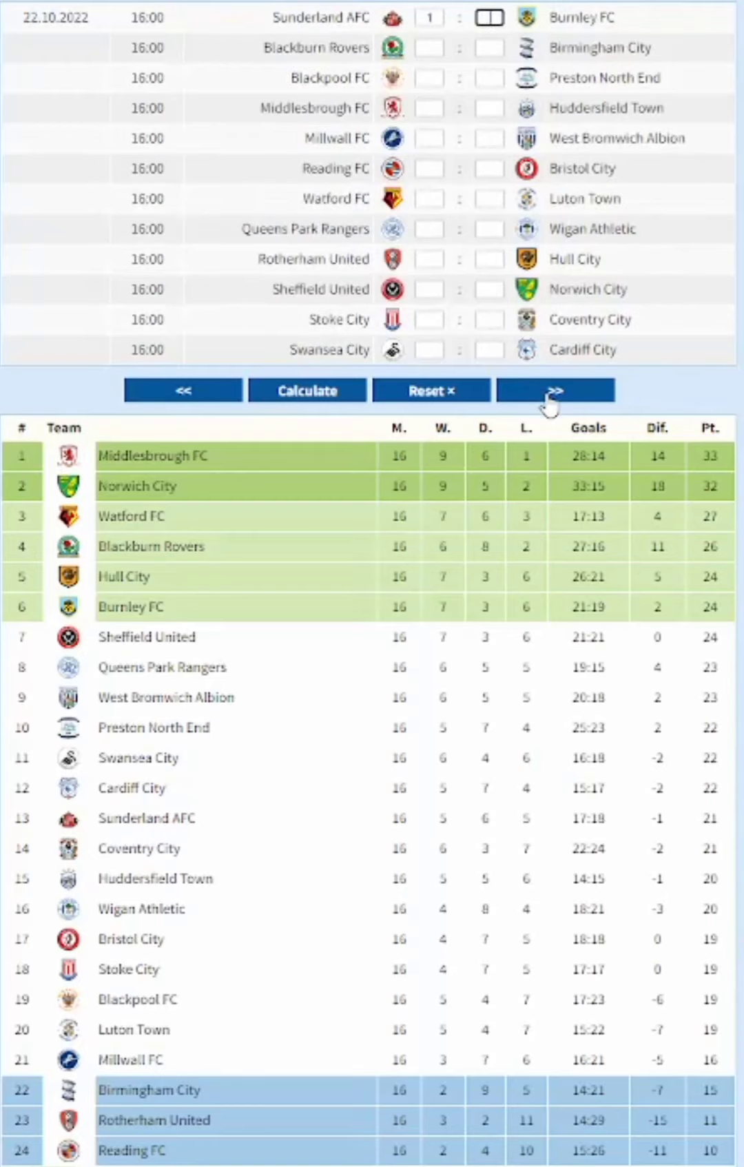
text(1)
key(Tab)
text(2)
key(Tab)
text(0)
key(Tab)
Enter Blackpool FC 0:0 Preston North End and Middlesbrough FC 1:0 Huddersfield Town
text(0)
key(Tab)
text(0)
key(Tab)
text(1)
key(Tab)
text(0)
key(Tab)
Enter Millwall FC 1:2 West Bromwich Albion and Reading FC 2:1 Bristol City
text(1)
key(Tab)
text(2)
key(Tab)
text(2)
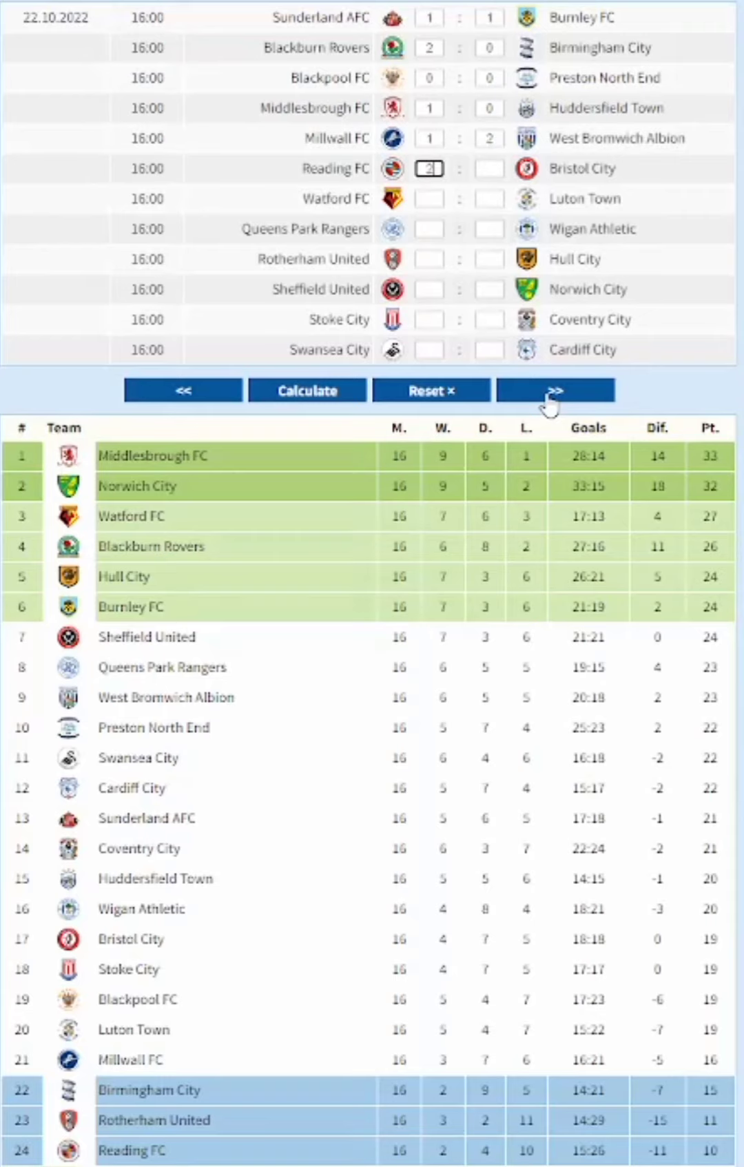
key(Tab)
text(1)
key(Tab)
Enter Watford FC 3:0 Luton Town and Queens Park Rangers 1:1 Wigan Athletic
text(3)
key(Tab)
text(0)
key(Tab)
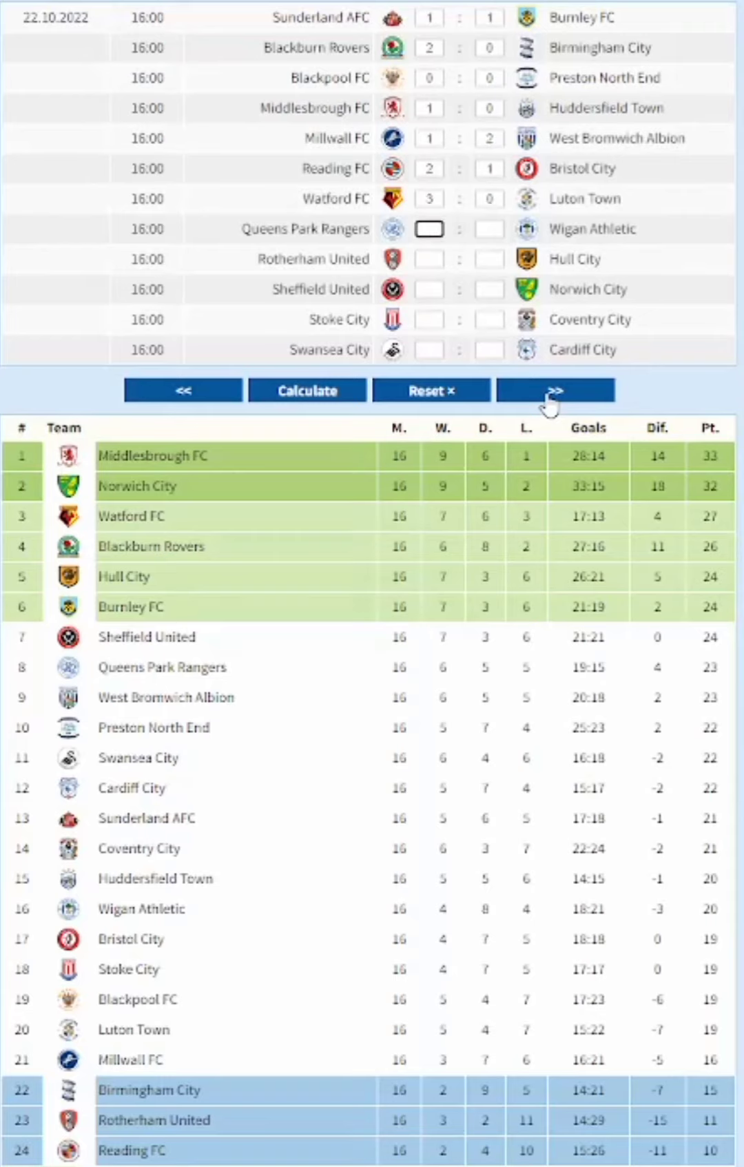
text(1)
key(Tab)
text(1)
key(Tab)
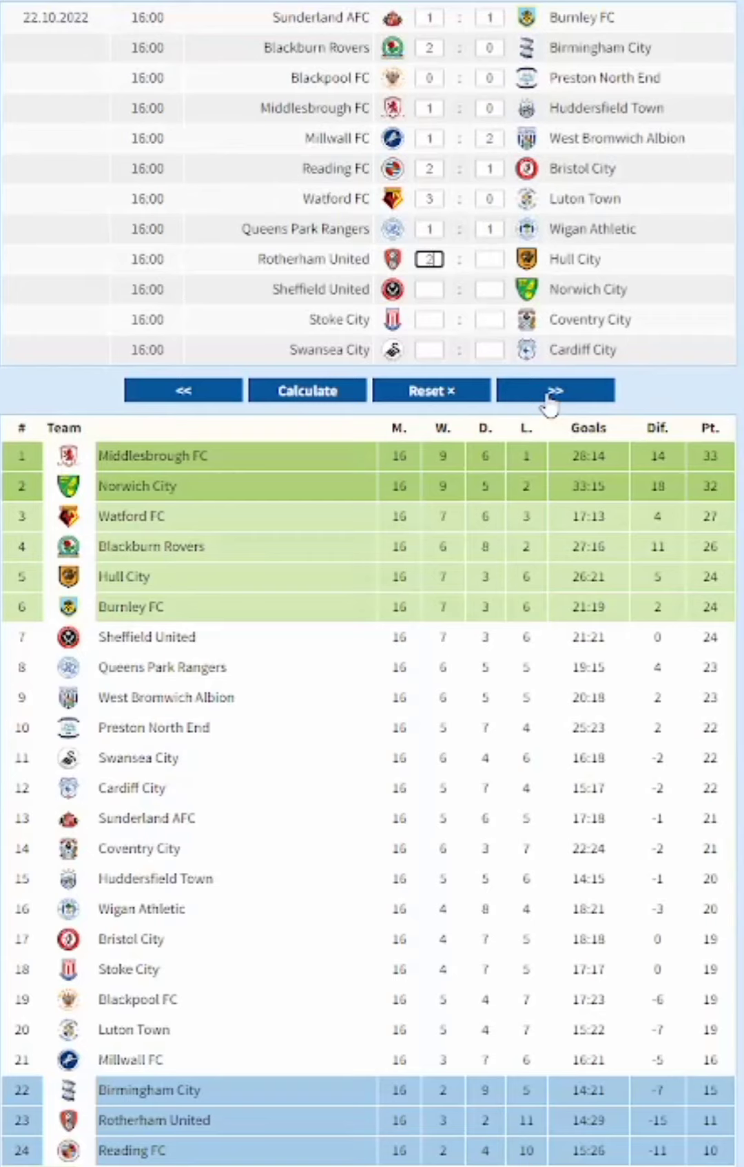
Enter Rotherham United 2:4 Hull City and Sheffield United 2:2 Norwich City
key(Tab)
text(5)
text(4)
key(Tab)
text(2)
key(Tab)
text(2)
key(Tab)
Enter Stoke City 1:0 Coventry City and Swansea City 3:0 Cardiff City, and calculate the table
text(1)
key(Tab)
text(0)
key(Tab)
text(3)
key(Tab)
text(0)
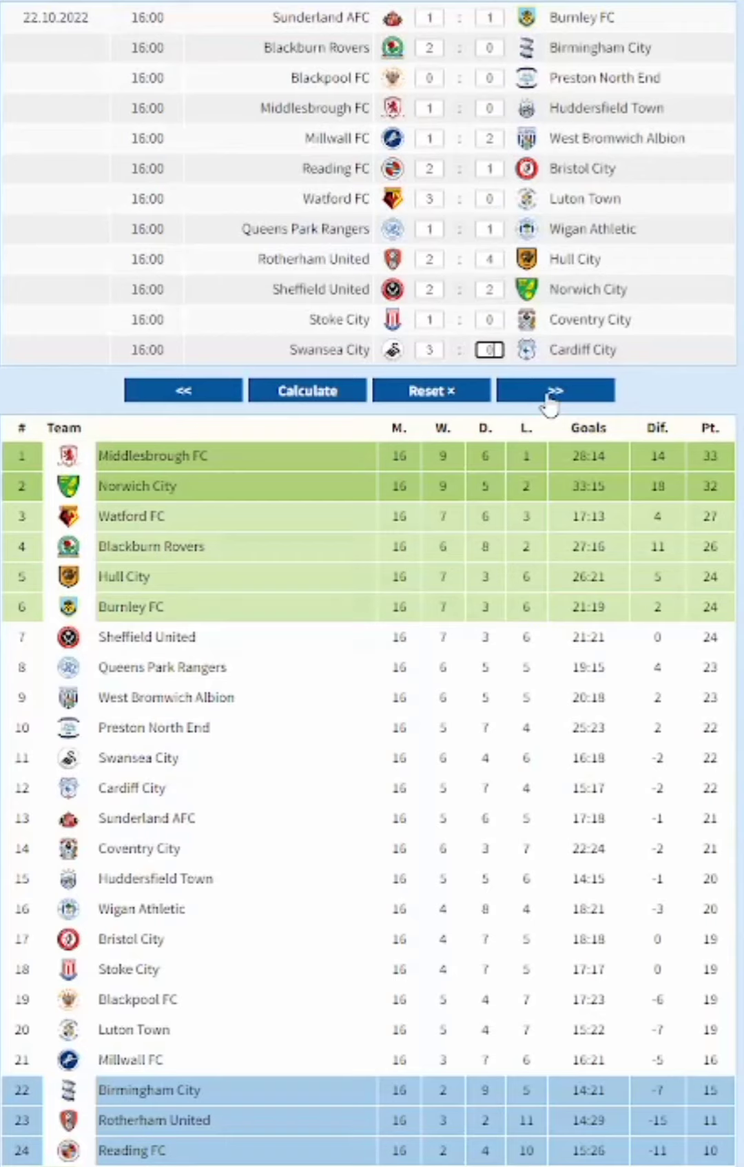
click(327, 394)
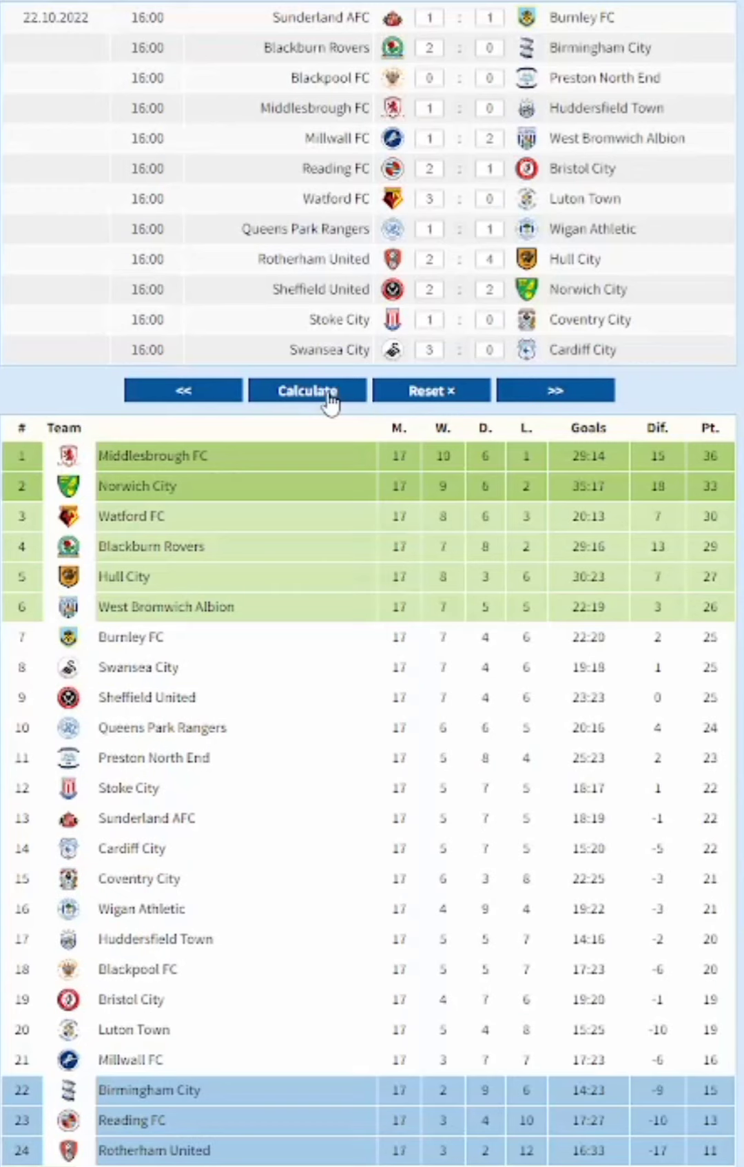
Move on to the 29.10.2022 matchday and enter Birmingham City 1:0 Queens Park Rangers and Bristol City 1:1 Swansea City
click(555, 392)
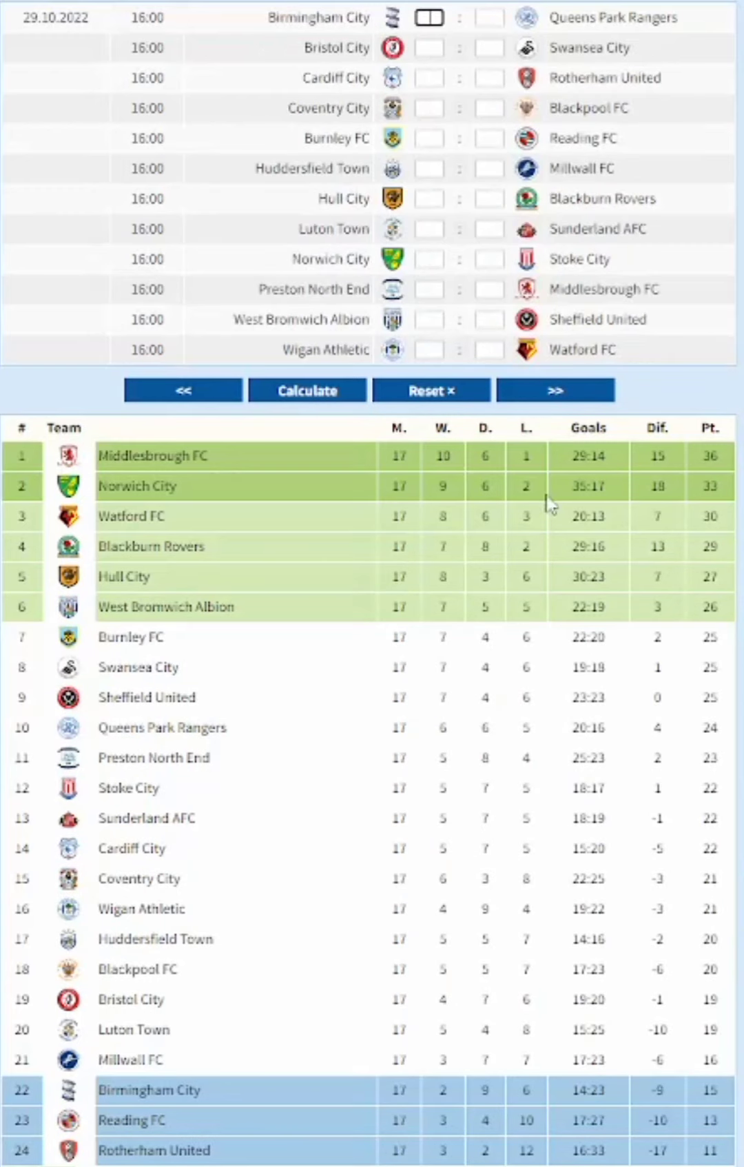
text(1)
key(Tab)
text(0)
key(Tab)
text(1)
key(Tab)
text(1)
key(Tab)
Enter Cardiff City 1:3 Rotherham United and Coventry City 2:0 Blackpool FC
text(1)
key(Tab)
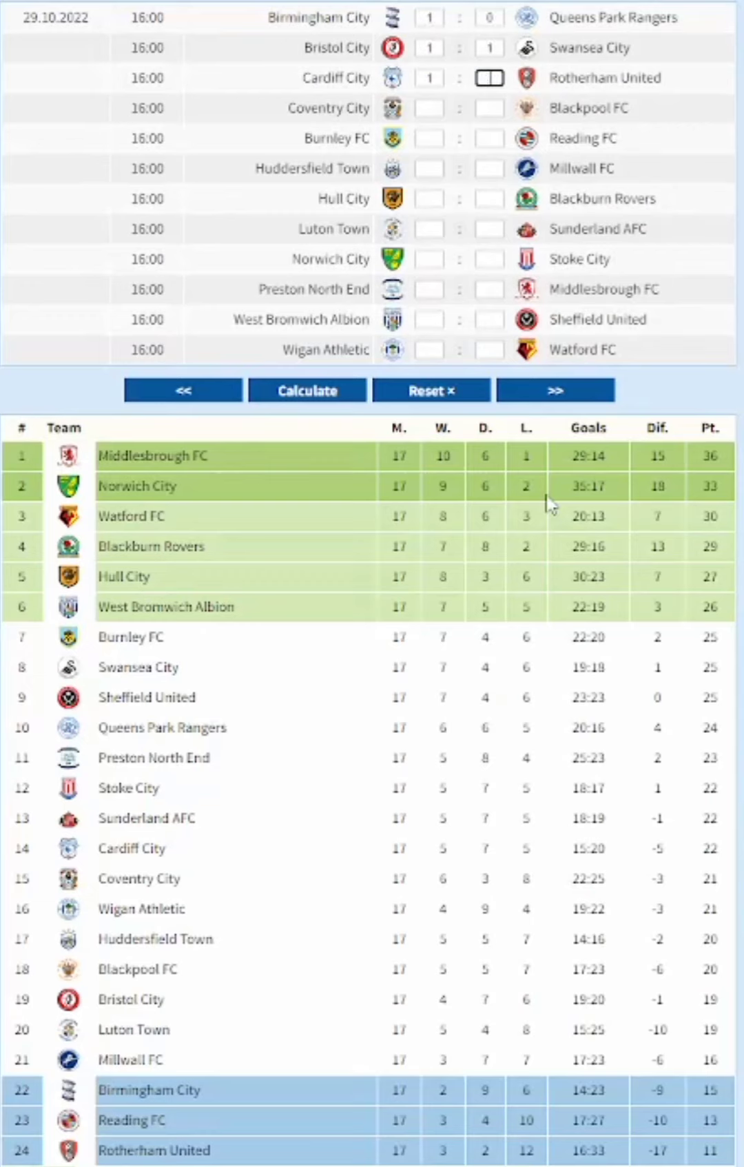
text(3)
key(Tab)
text(2)
key(Tab)
text(0)
key(Tab)
Enter Burnley FC 2:1 Reading FC and Huddersfield Town 1:1 Millwall FC
text(2)
key(Tab)
text(1)
key(Tab)
text(1)
key(Tab)
text(1)
key(Tab)
Enter Hull City 4:3 Blackburn Rovers and Luton Town 0:3 Sunderland AFC
text(4)
key(Tab)
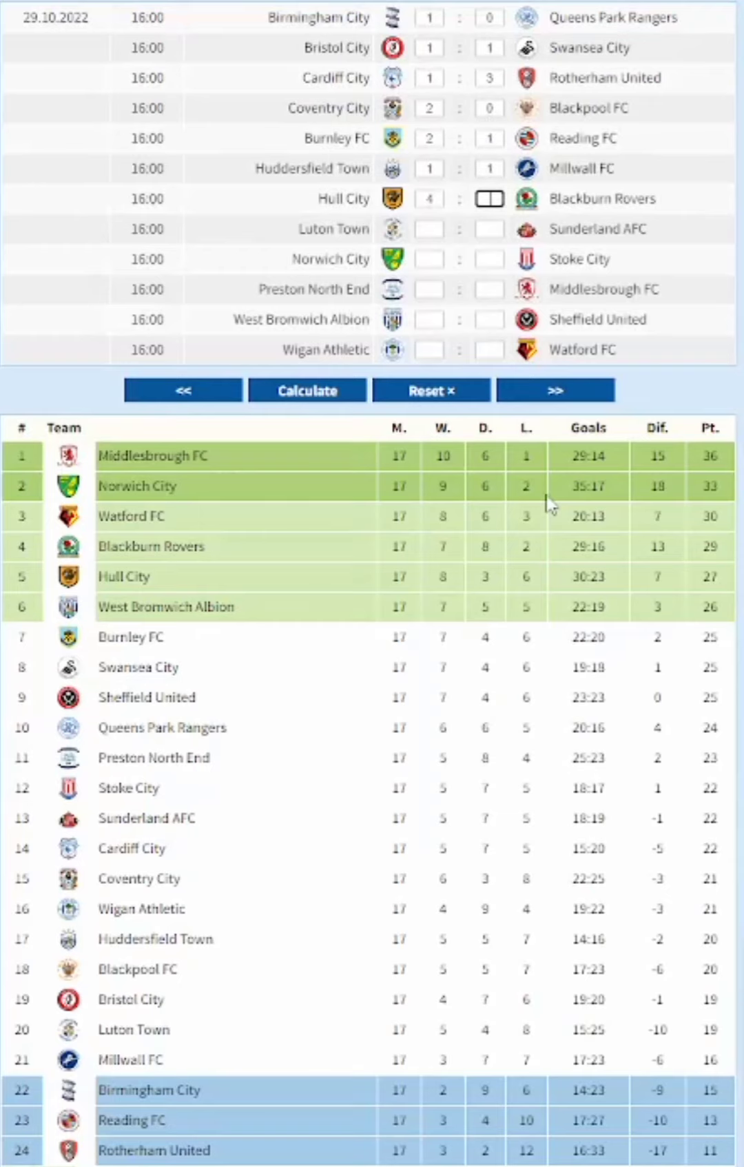
text(1)
text(3)
key(Tab)
text(0)
key(Tab)
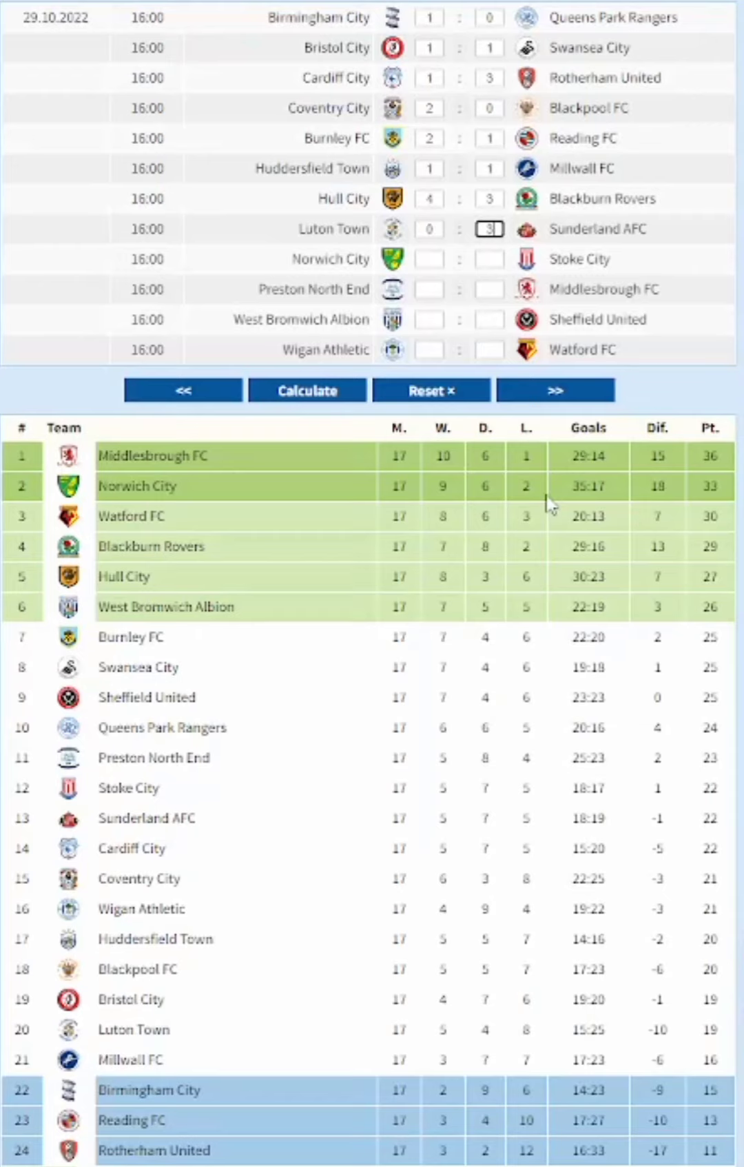
key(Tab)
Enter Norwich City 1:0 Stoke City and Preston North End 1:1 Middlesbrough FC
text(0)
key(Tab)
text(0)
key(Tab)
text(1)
key(Tab)
text(1)
key(Tab)
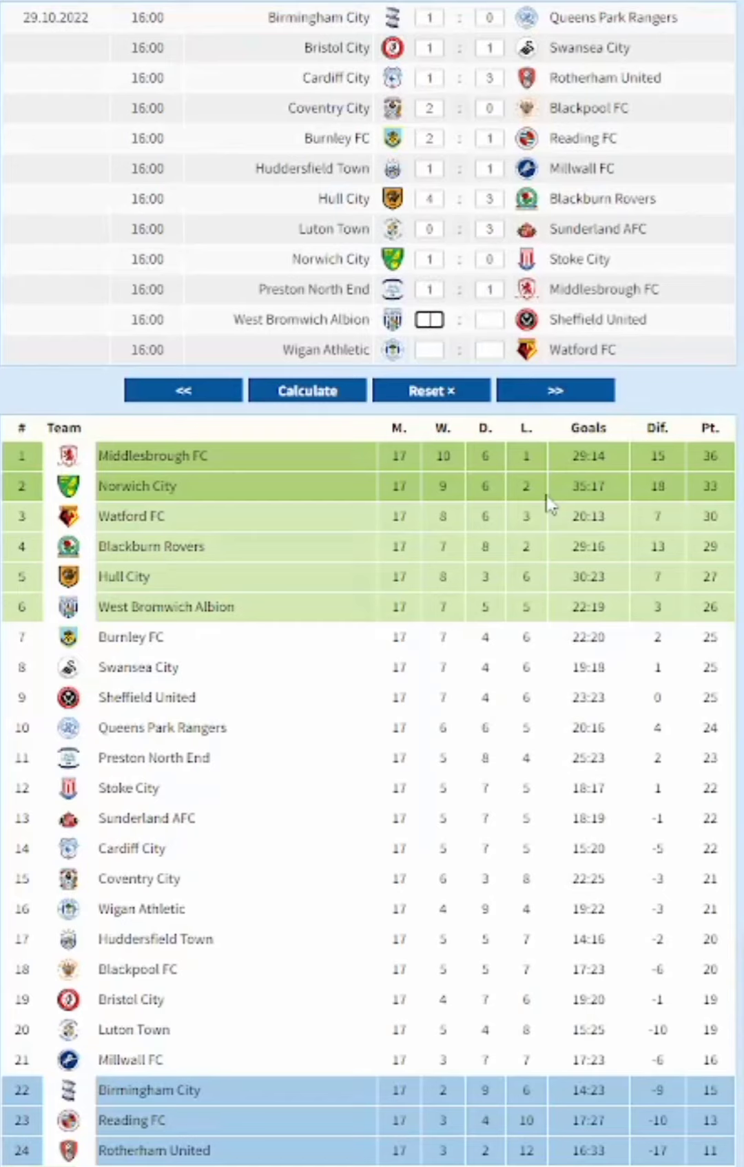
Enter West Bromwich Albion 2:1 Sheffield United and Wigan Athletic 1:2 Watford FC, and calculate the table
text(2)
key(Tab)
text(1)
key(Tab)
text(1)
key(Tab)
text(2)
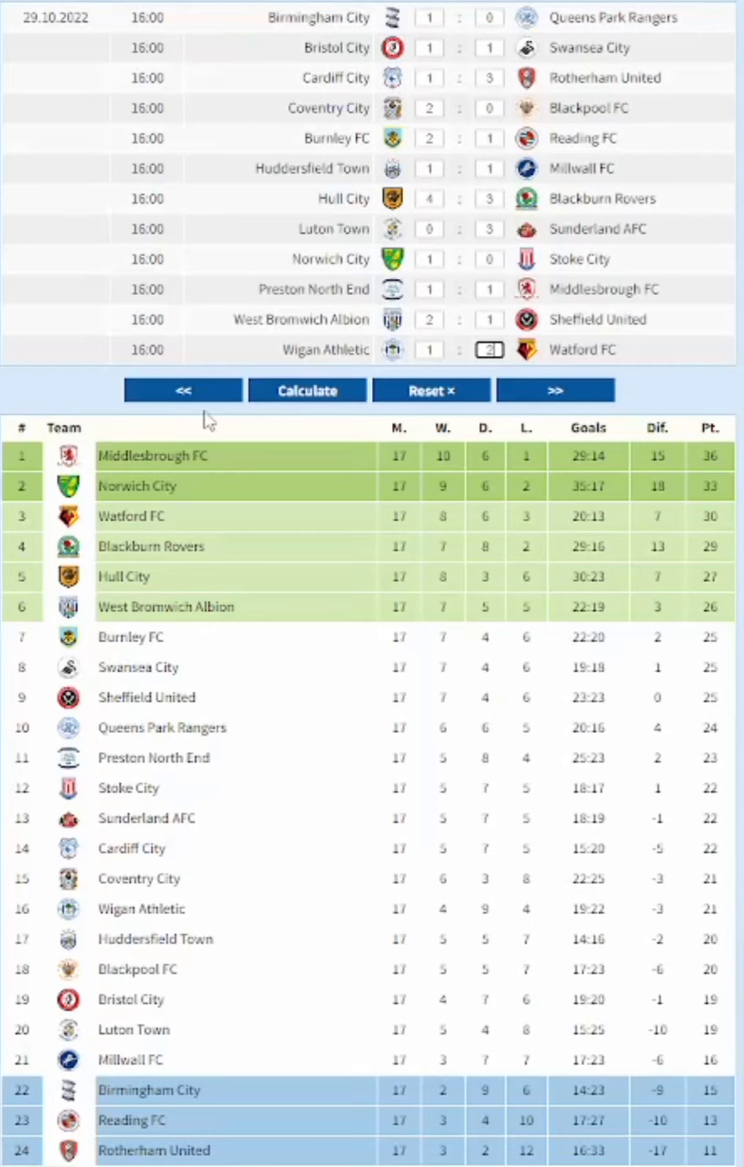
click(300, 390)
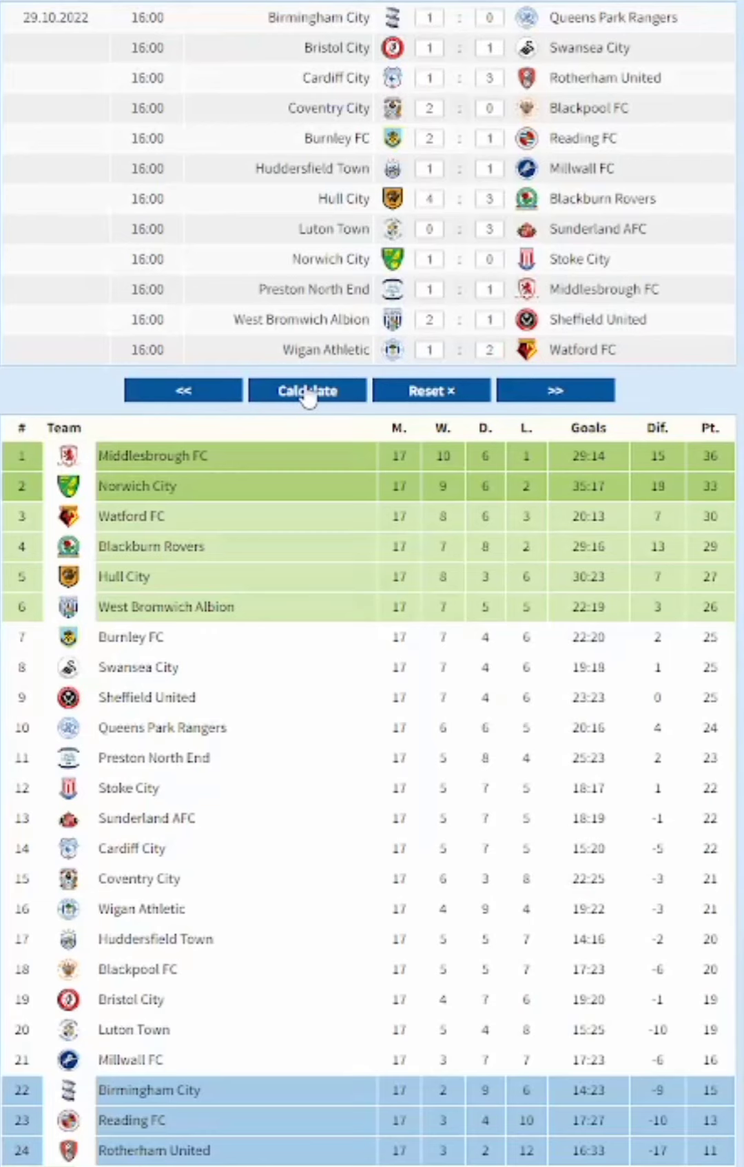
For 01.11.2022, enter Bristol City 2:2, Coventry City 1:0, Hull City 1:1, Luton Town 1:0, Preston North End 0:2, West Bromwich Albion 1:2, and calculate
click(555, 391)
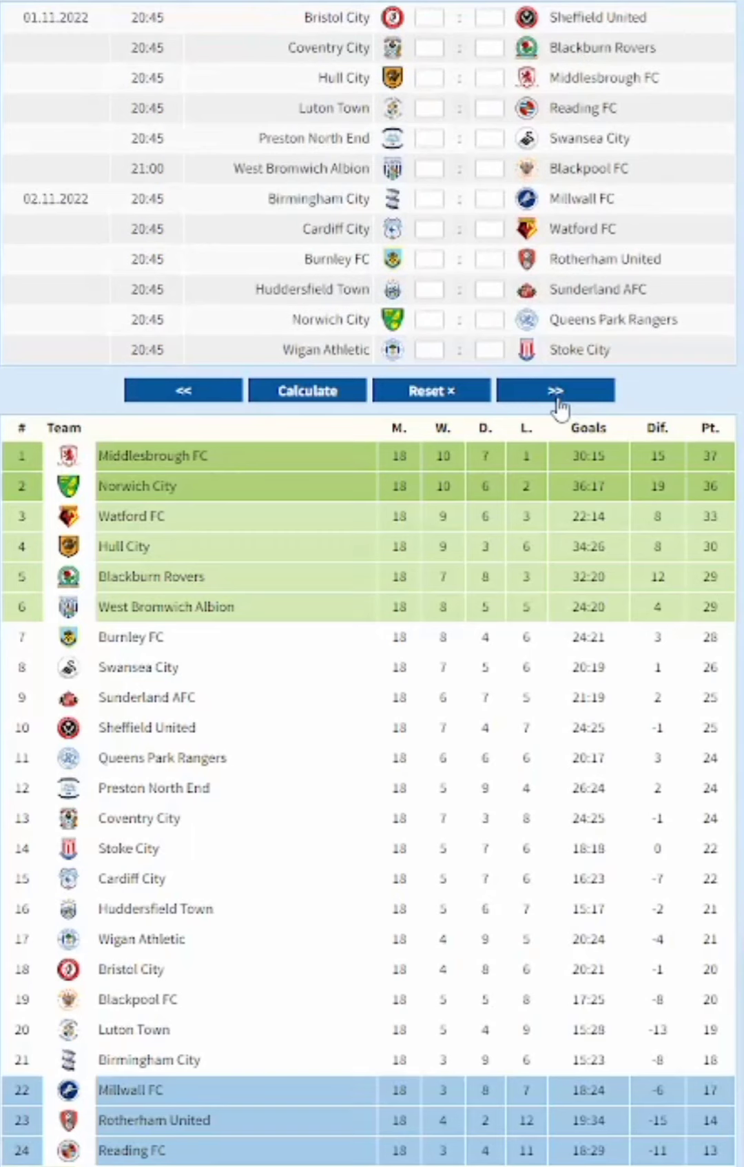
text(221111100212)
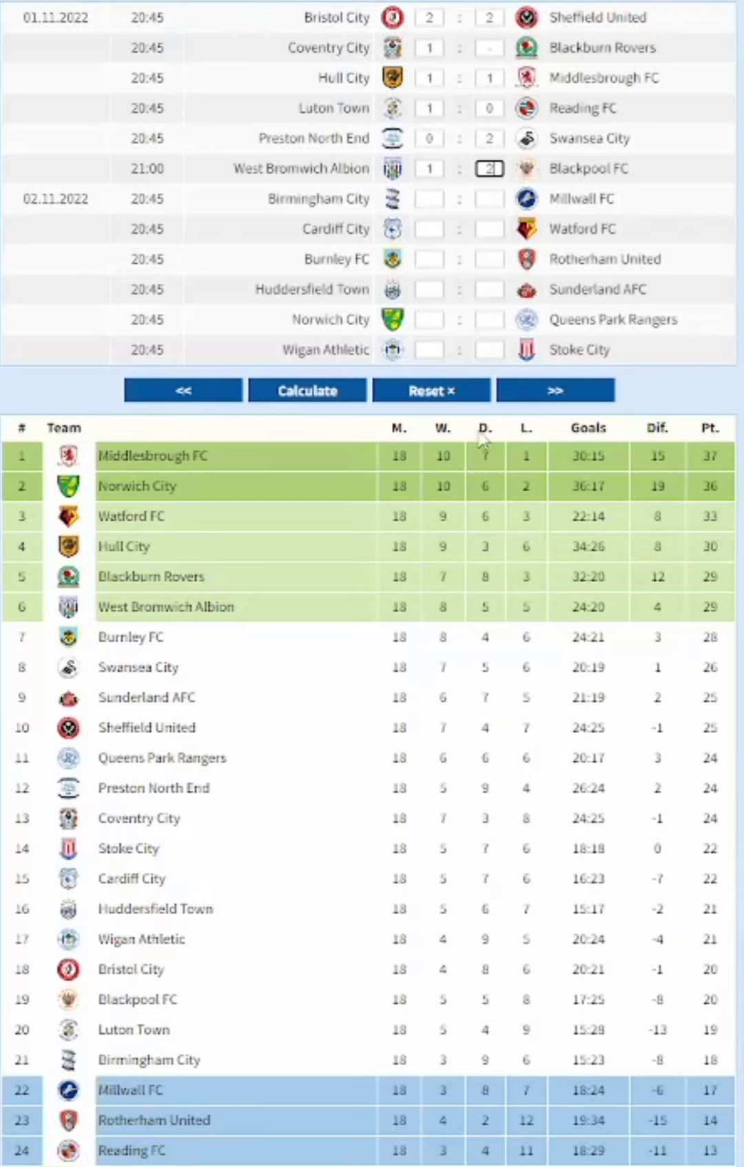
click(311, 389)
For 02.11.2022, enter Birmingham City 2:1, Cardiff City 1:1, Burnley FC 3:0, Huddersfield Town 0:1, Norwich City 4:1, Wigan Athletic 1:1, and calculate the table
click(424, 199)
text(21)
text(1)
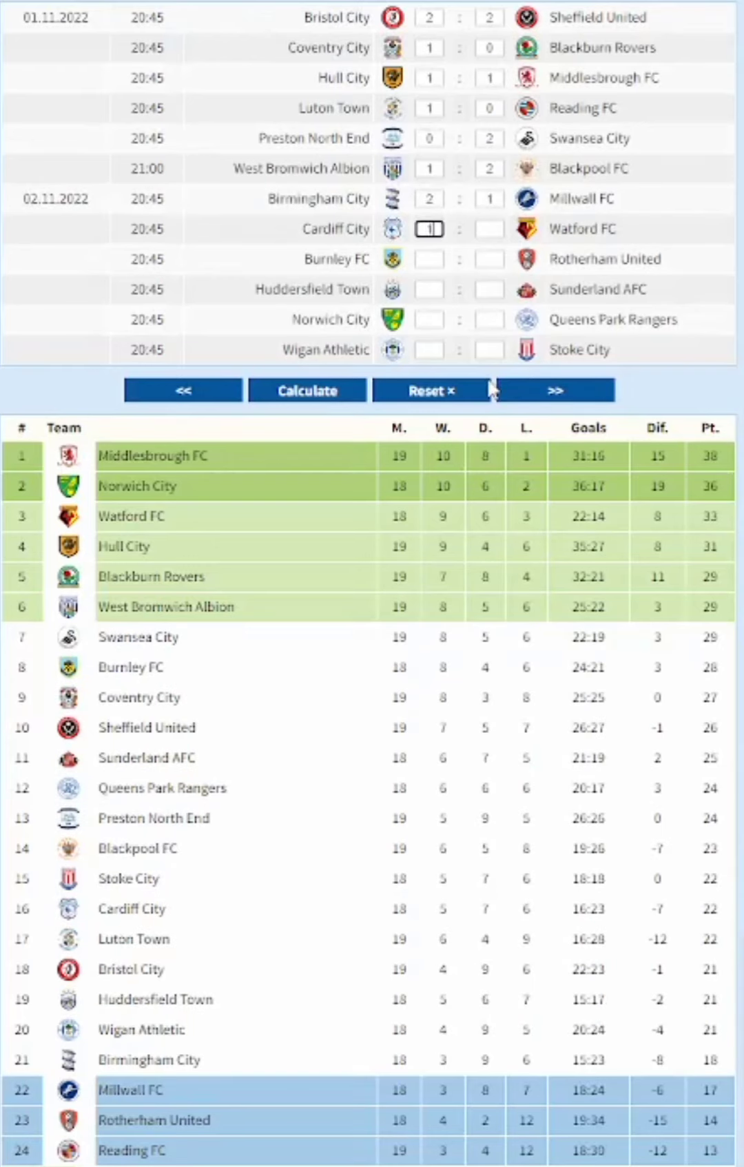
text(13-01)
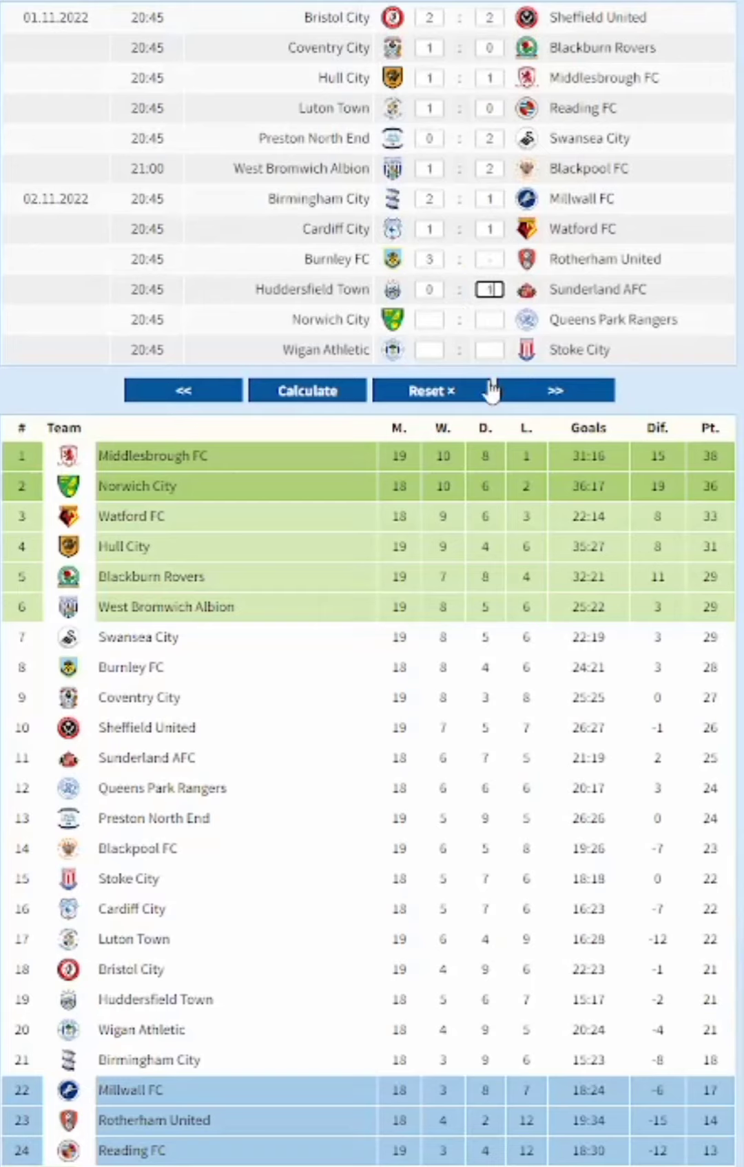
text(4111)
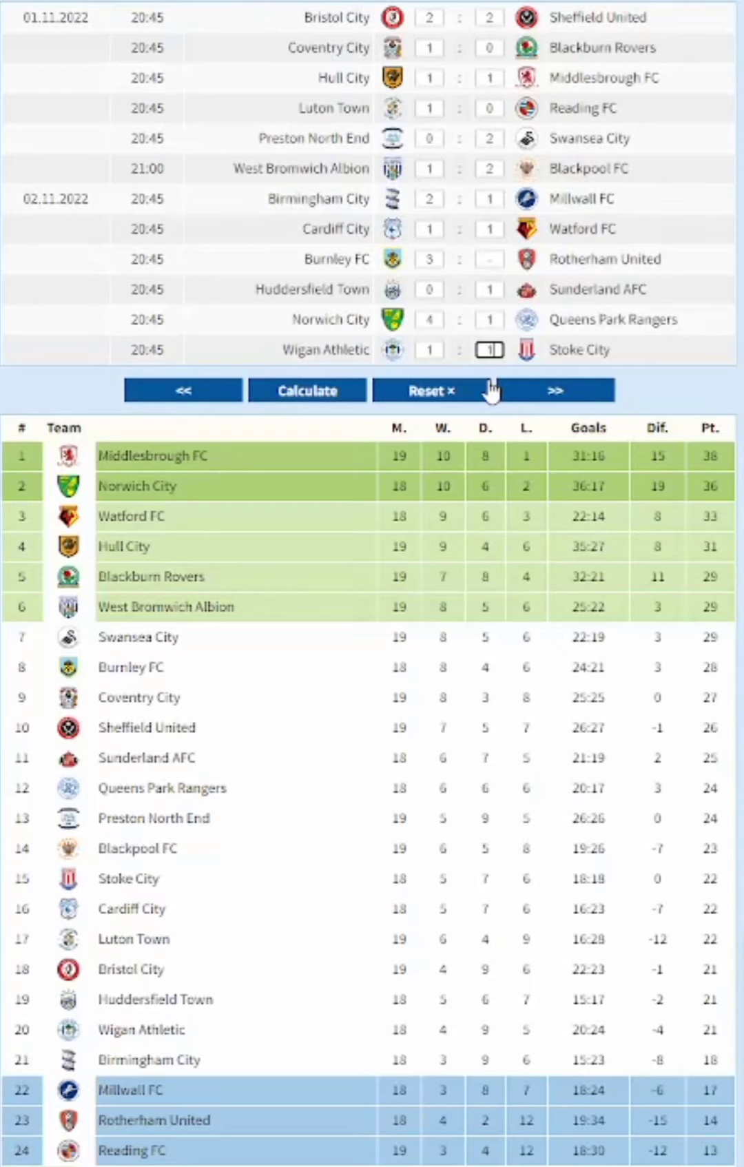
click(305, 392)
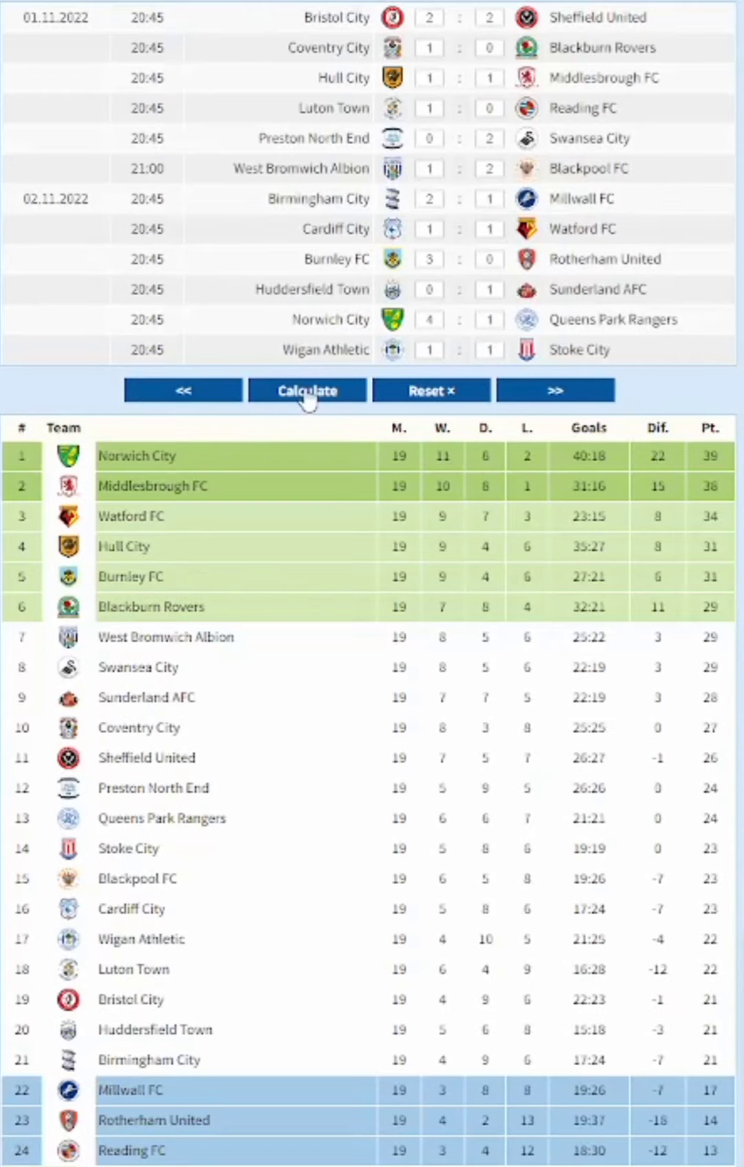
Move on to the 05.11.2022 matchday and enter Sunderland AFC 2:3, Blackburn Rovers 2:0, Blackpool FC 0:0 and Middlesbrough FC 4:0
click(549, 392)
text(2)
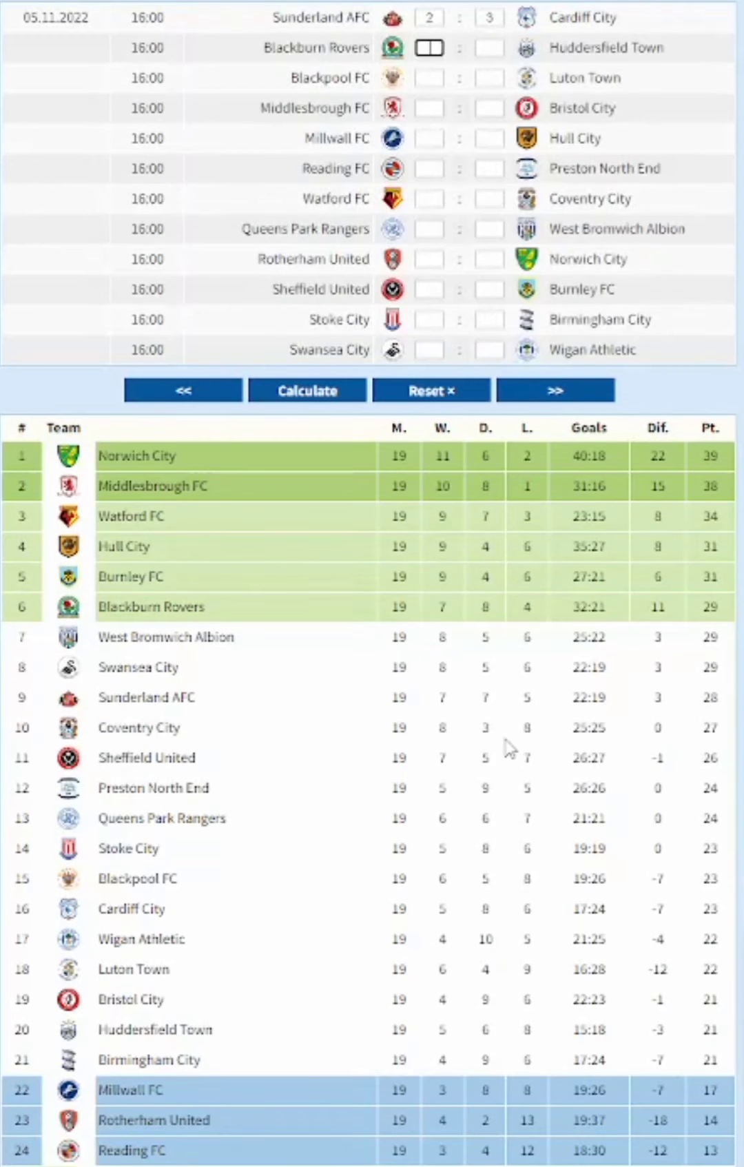
text(32)
key(Tab)
text(00)
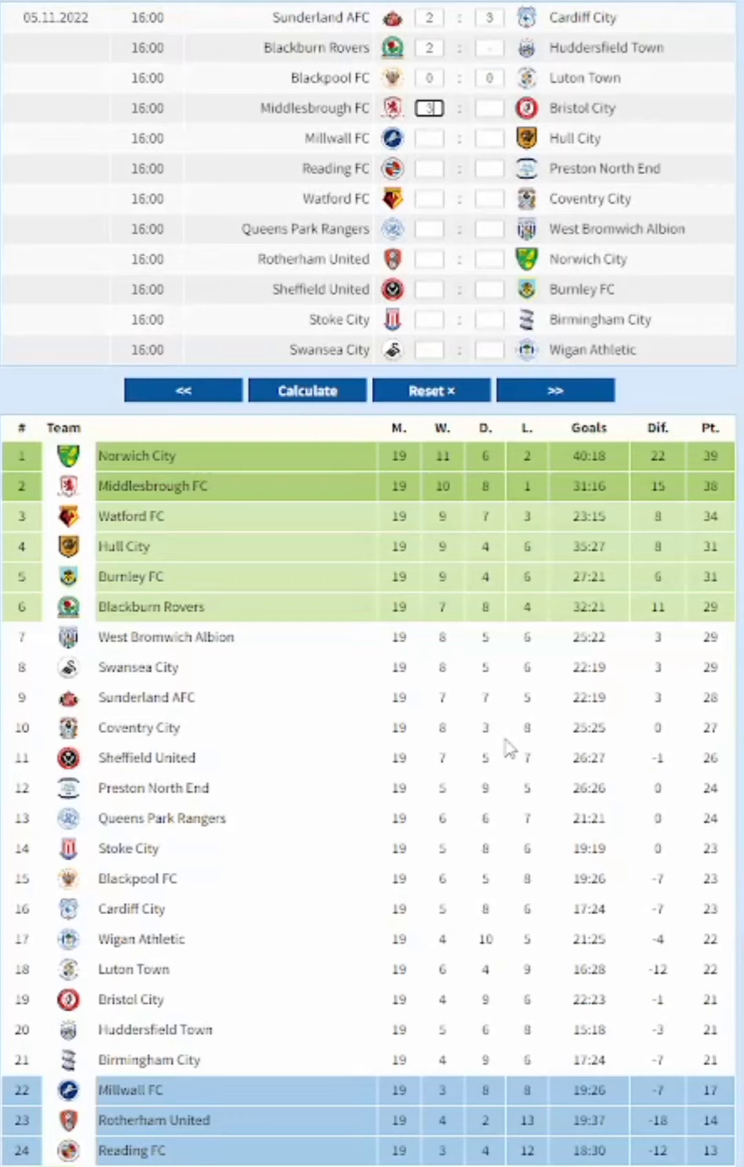
text(40)
key(Tab)
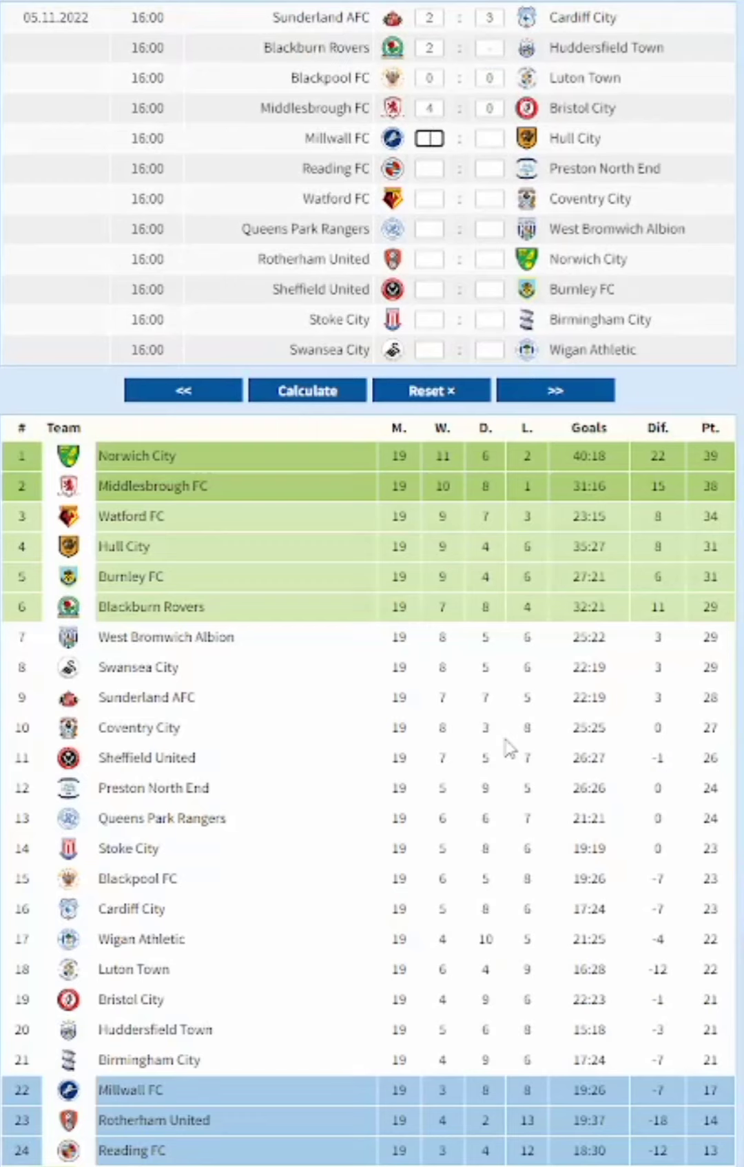
Enter Millwall FC 1:1 Hull City, Reading FC 1:2 Preston North End, Watford FC 2:0 Coventry City and Queens Park Rangers 2:2 West Bromwich Albion
text(1112)
key(Tab)
text(0)
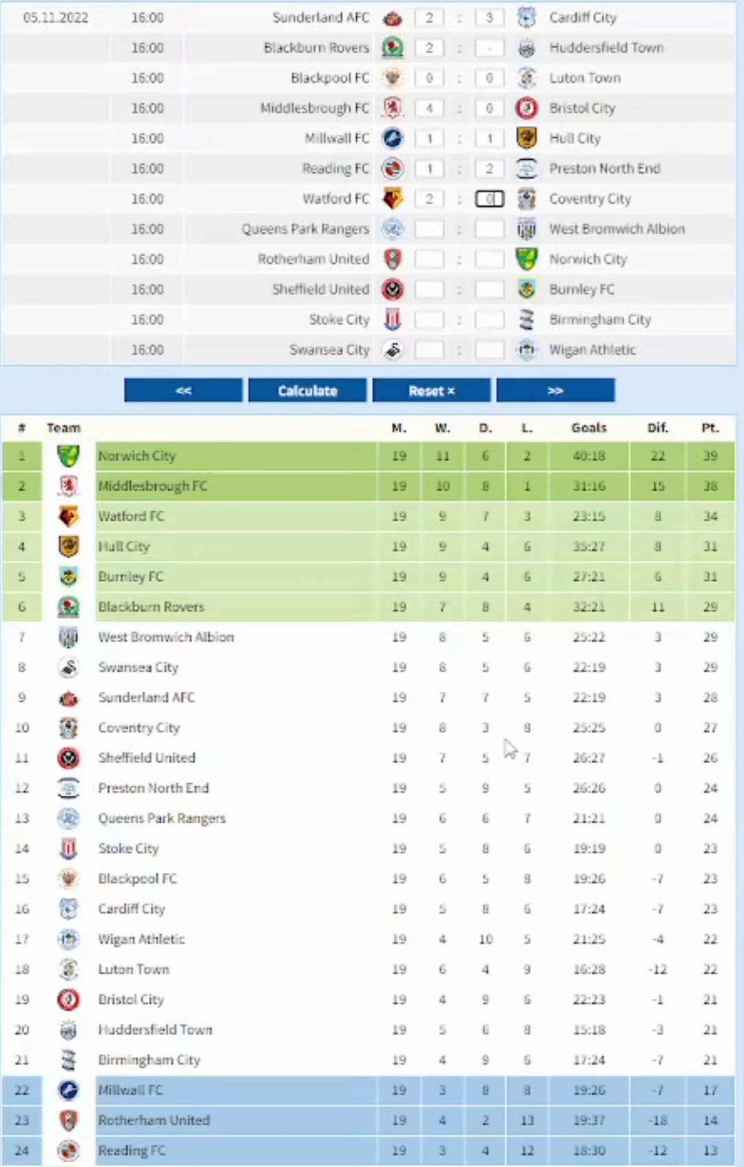
text(2)
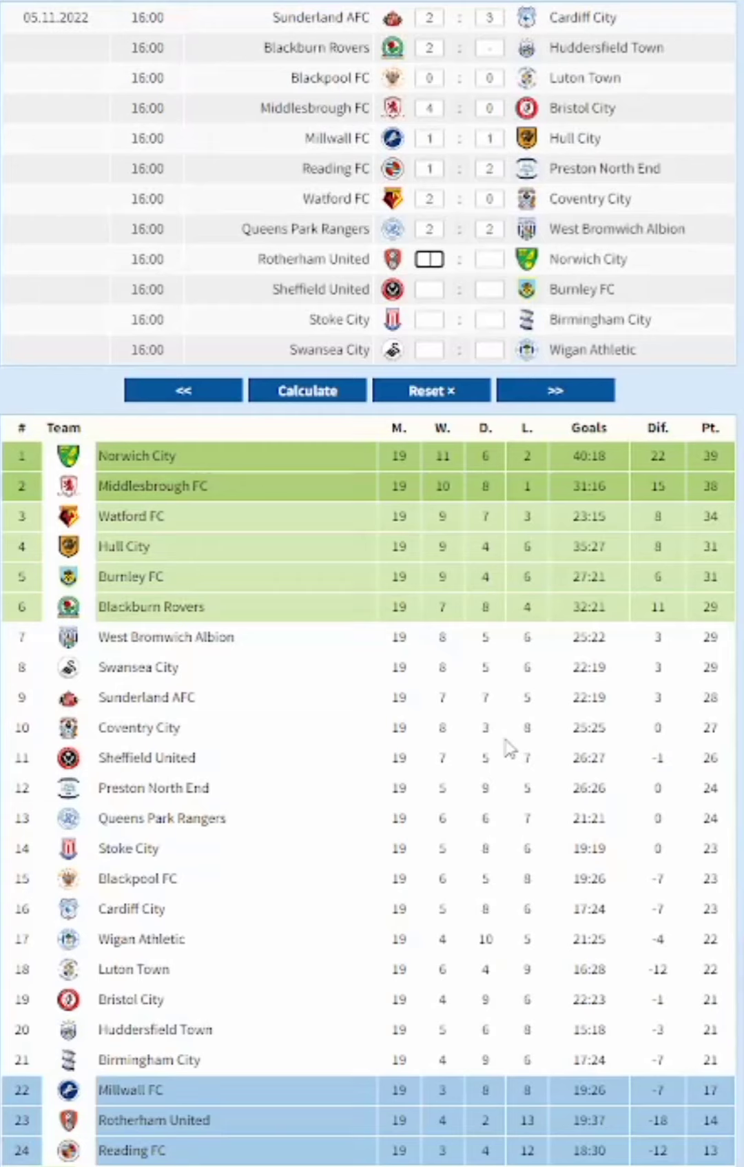
Enter home scores Rotherham United 1:1, Sheffield United 3:1, Stoke City 1:0 and Swansea City 1:1, and calculate the table
text(2113)
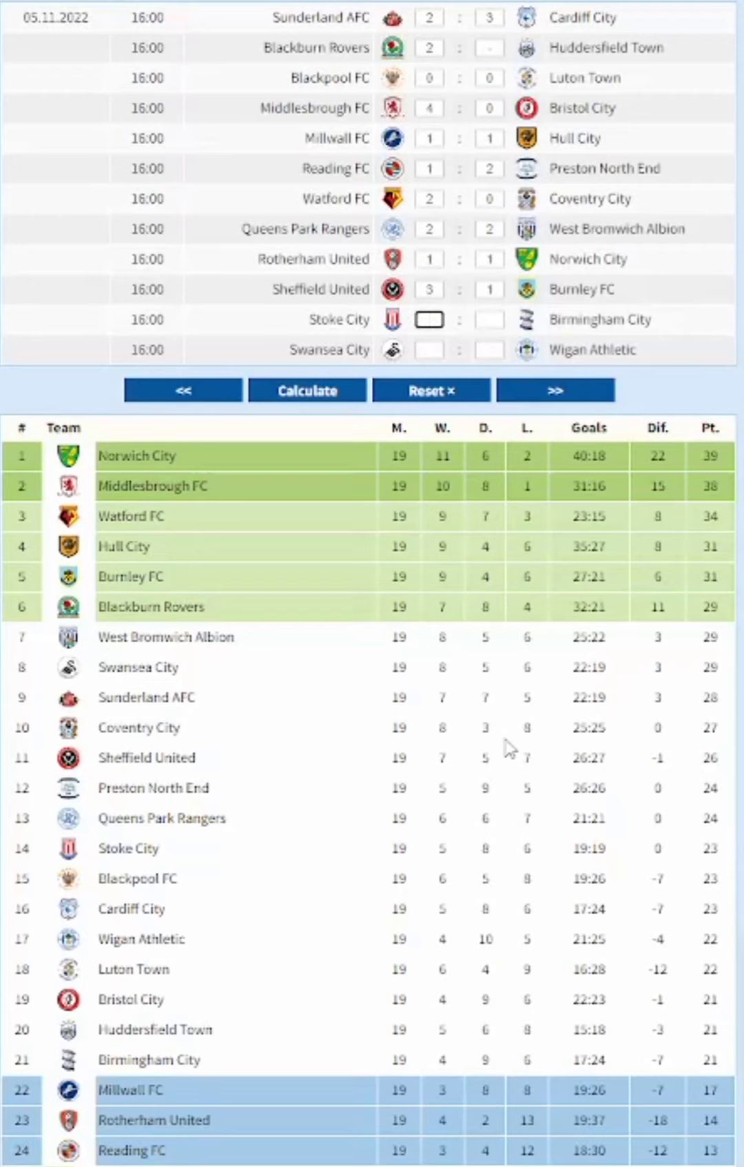
text(110)
text(1)
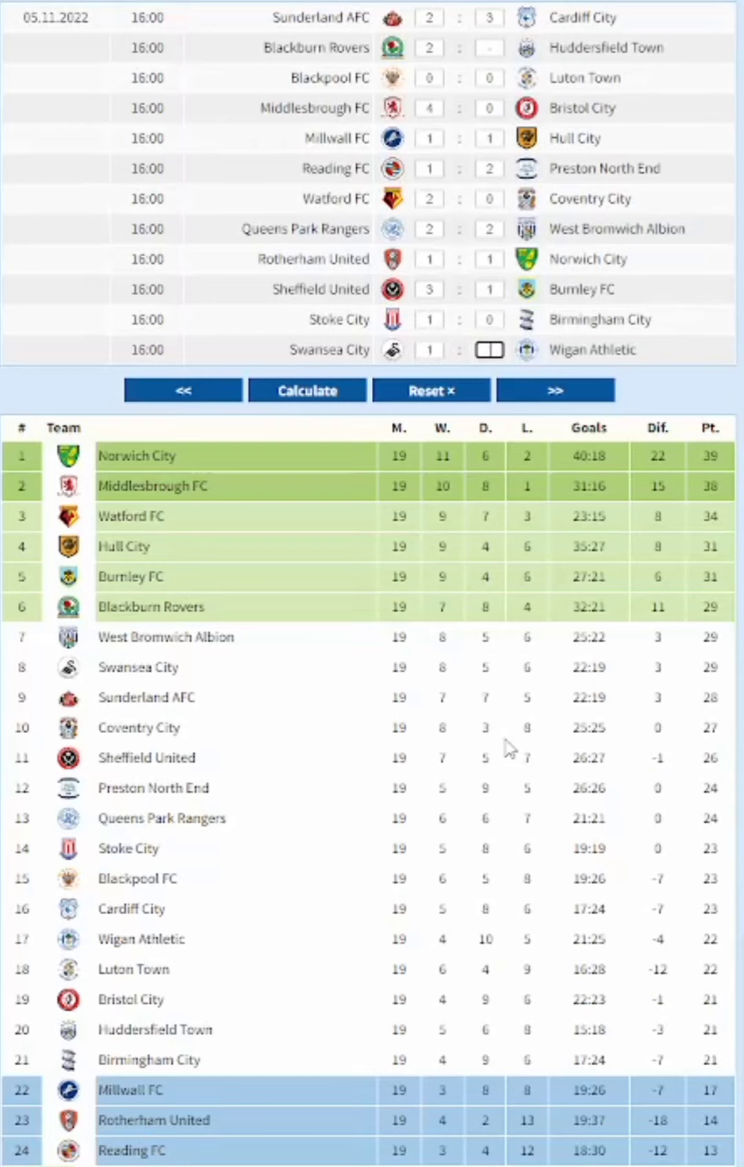
click(330, 394)
Move on to the 12.11.2022 matchday and enter Birmingham City 2:2, Bristol City 0:1, Cardiff City 1:1 and Coventry City 2:1
click(551, 396)
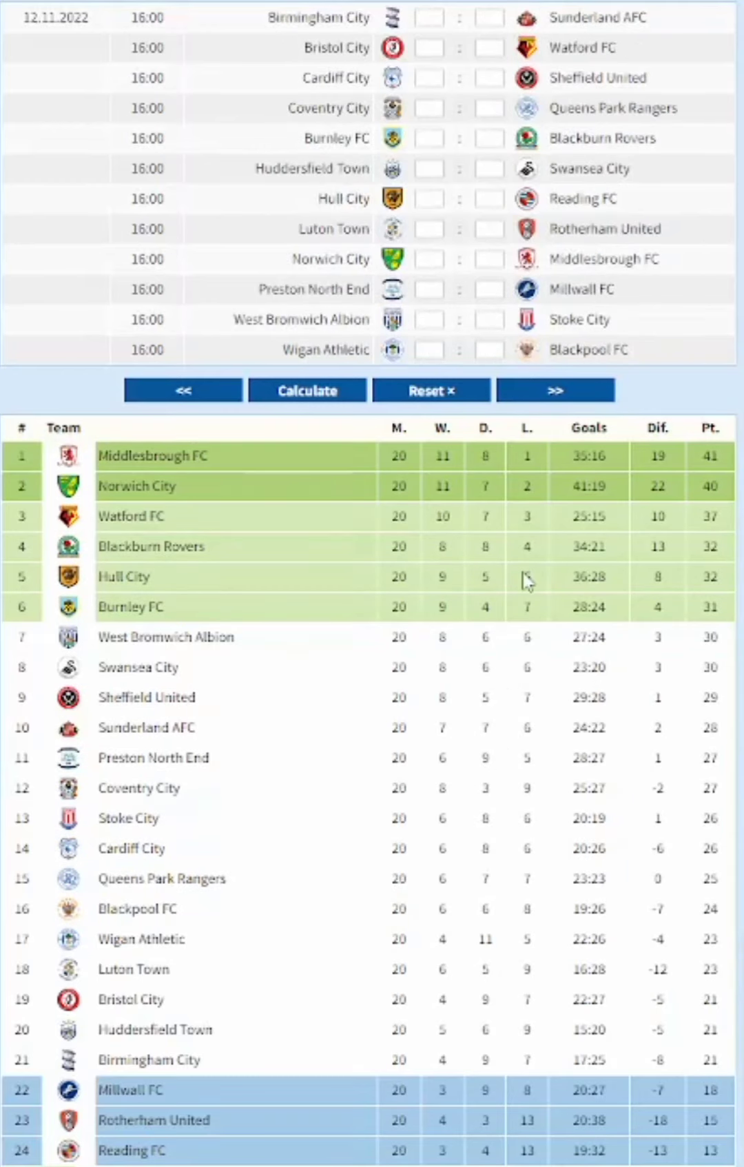
text(2201112)
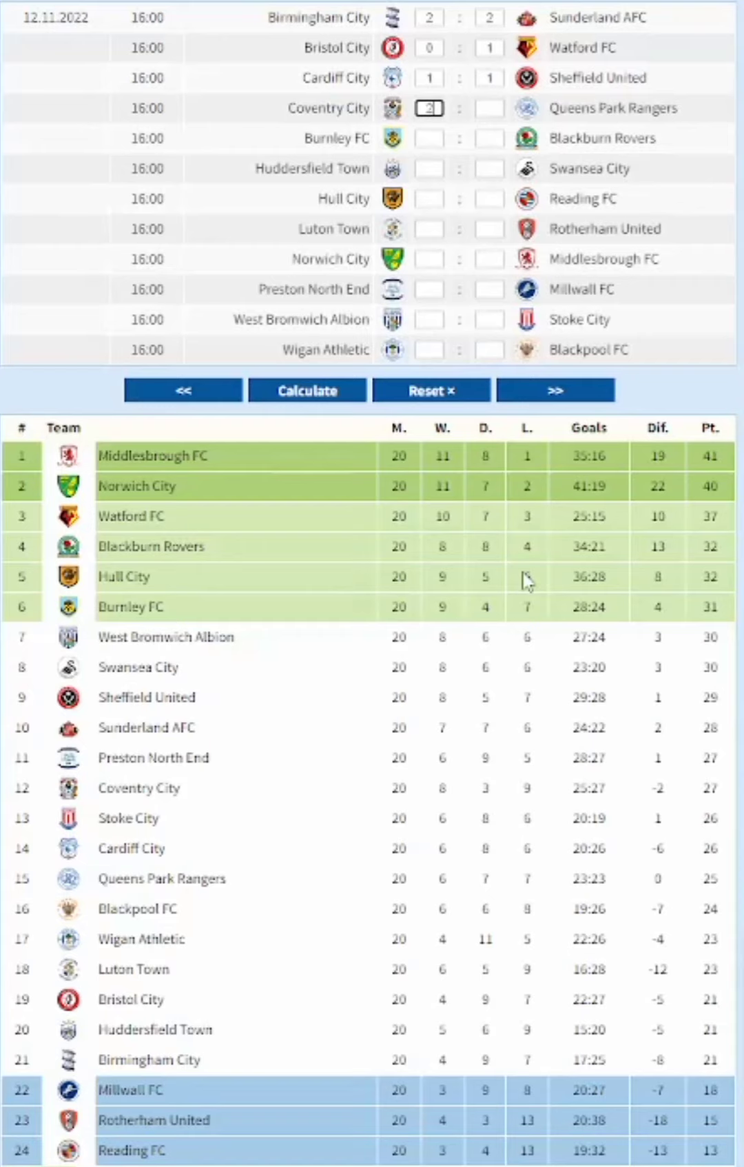
text(1)
Enter Burnley FC 3:0 Blackburn Rovers and Huddersfield Town 1:0 Swansea City
text(3)
key(Tab)
text(0)
key(Tab)
text(1)
key(Tab)
text(0)
key(Tab)
Enter Hull City 1:1 Reading FC and Luton Town 1:2 Rotherham United
text(1)
key(Tab)
text(1)
key(Tab)
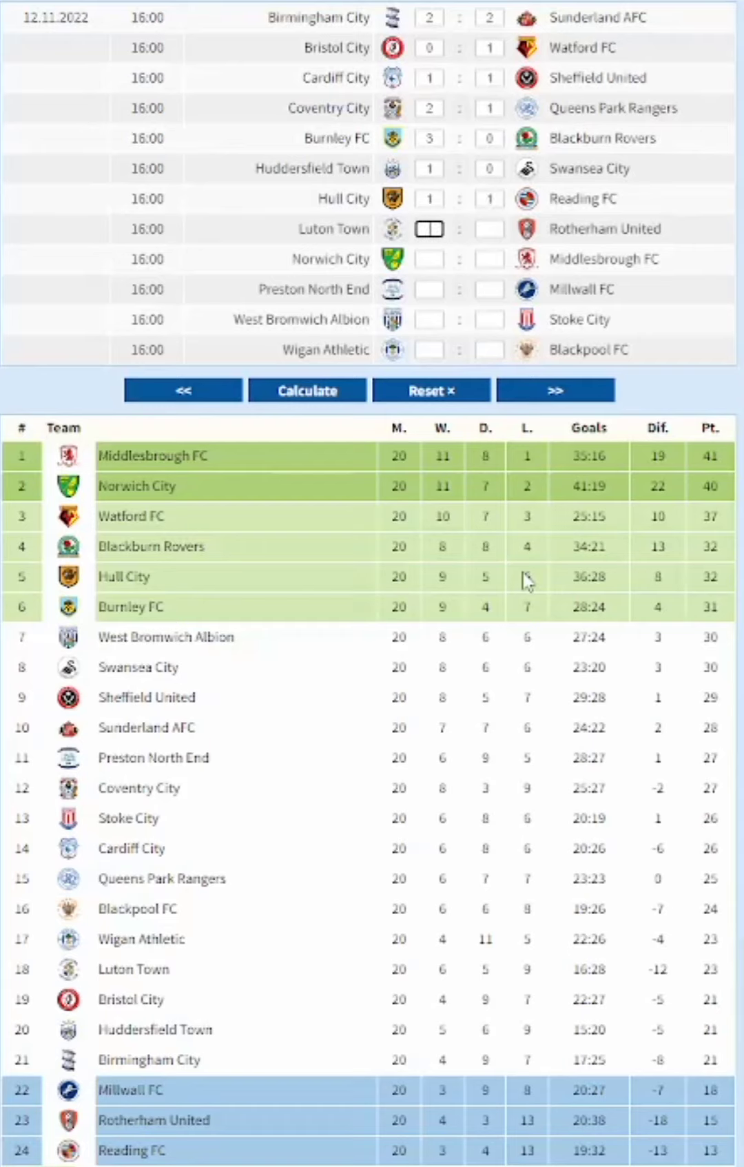
text(1)
key(Tab)
text(2)
key(Tab)
Enter Norwich City 2:0 Middlesbrough FC and Preston North End 2:1 Millwall FC
text(2)
key(Tab)
text(0)
key(Tab)
text(2)
key(Tab)
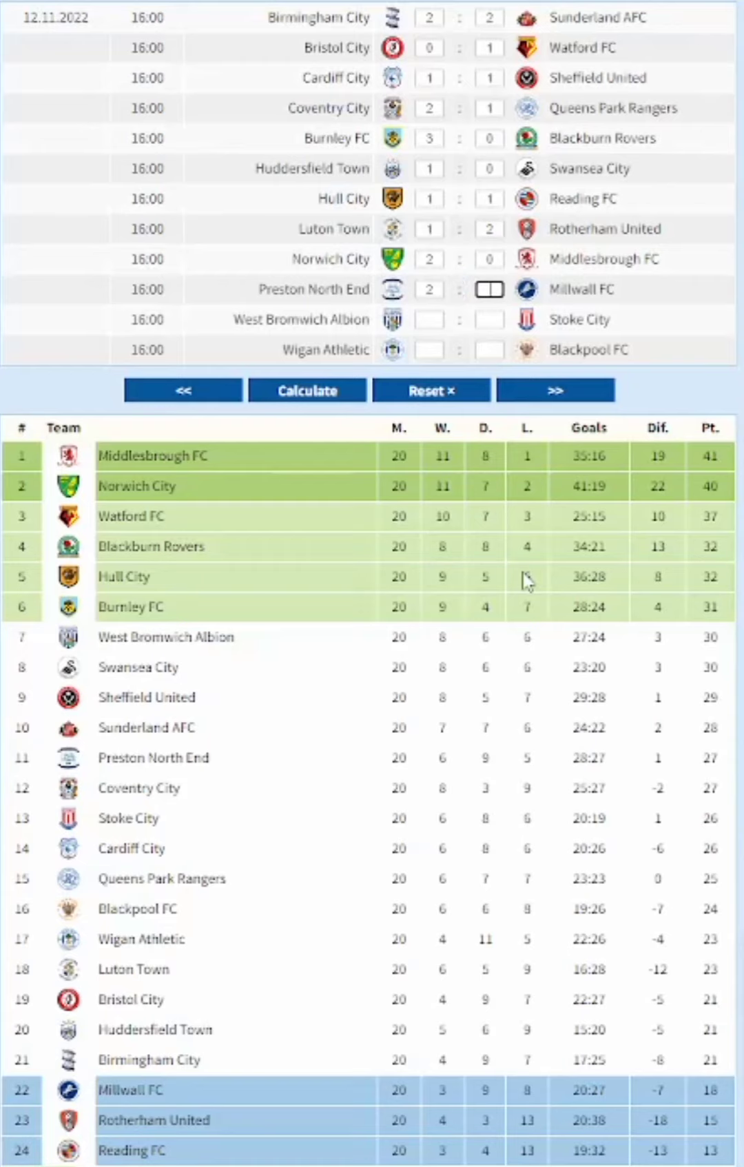
text(1)
key(Tab)
Enter West Bromwich Albion 1:1 Stoke City and Wigan Athletic 2:3 Blackpool FC, calculate the table, and open the 10.12.2022 matchday
text(1)
key(Tab)
text(1)
key(Tab)
text(2)
key(Tab)
text(3)
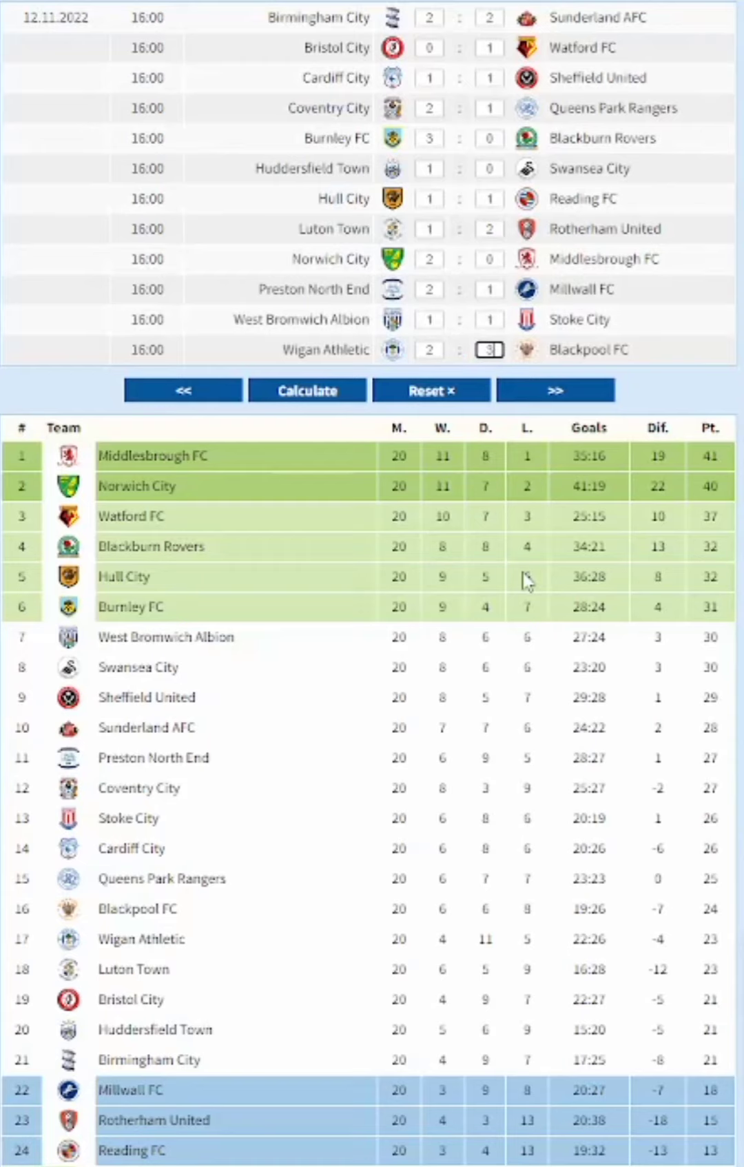
click(307, 390)
click(536, 391)
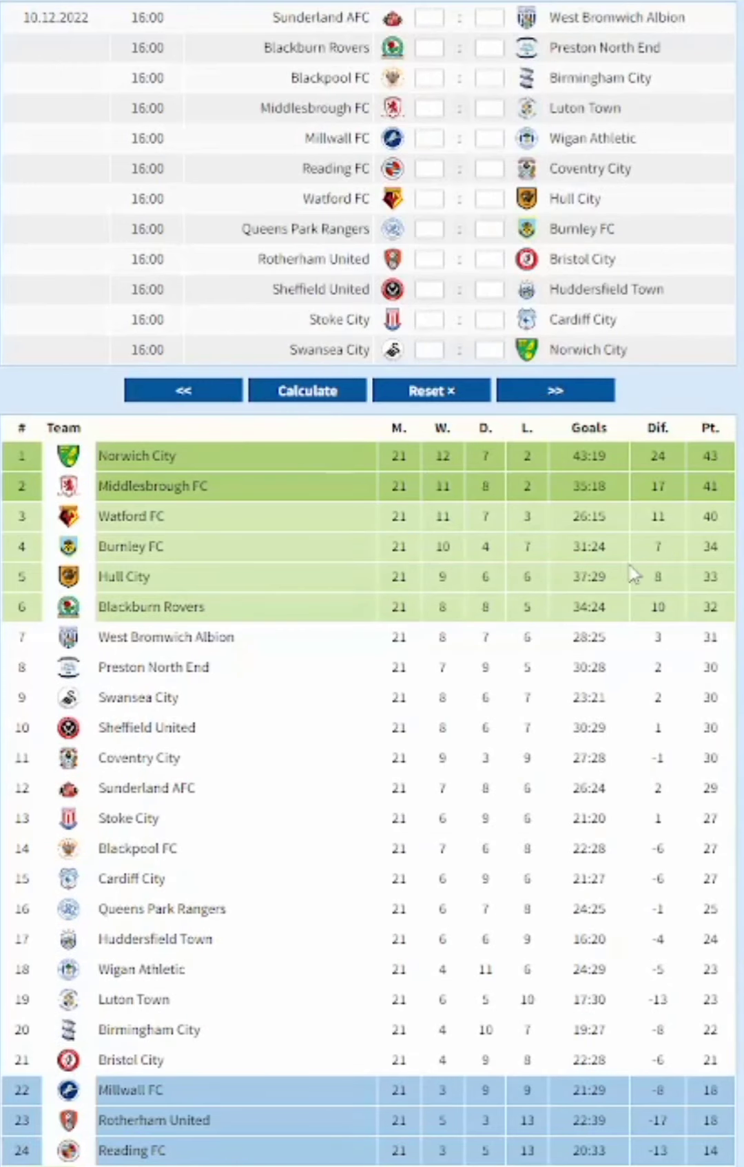
Enter Sunderland AFC 1:2 West Bromwich Albion and Blackburn Rovers 0:0 Preston North End
text(1)
key(Tab)
text(2)
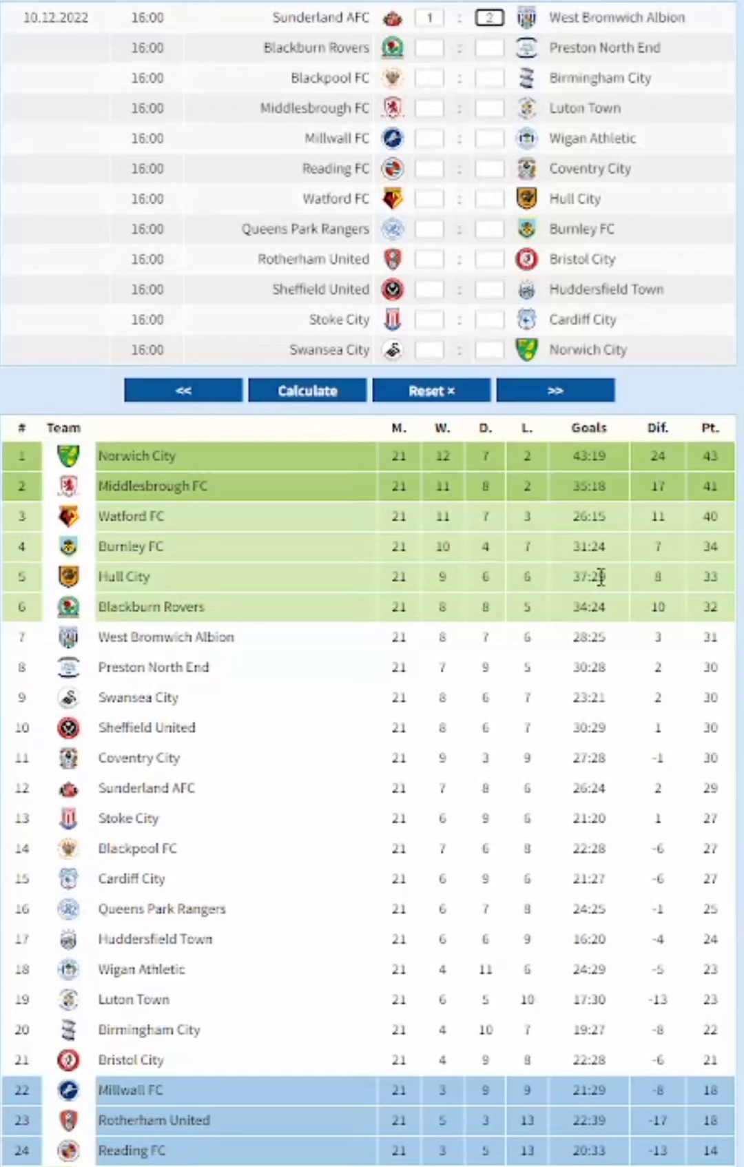
key(Tab)
text(0)
key(Tab)
text(0)
key(Tab)
Enter Blackpool FC 0:1 Birmingham City and Middlesbrough FC 4:2 Luton Town
text(0)
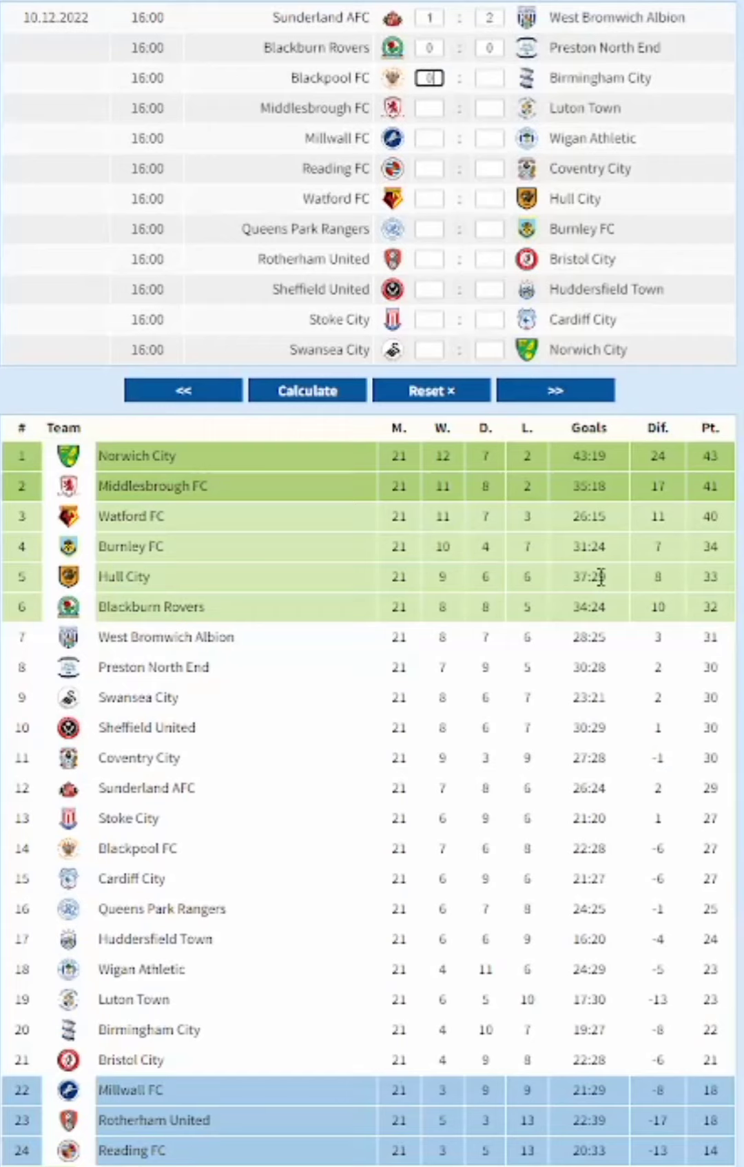
key(Tab)
text(1)
key(Tab)
text(4)
key(Tab)
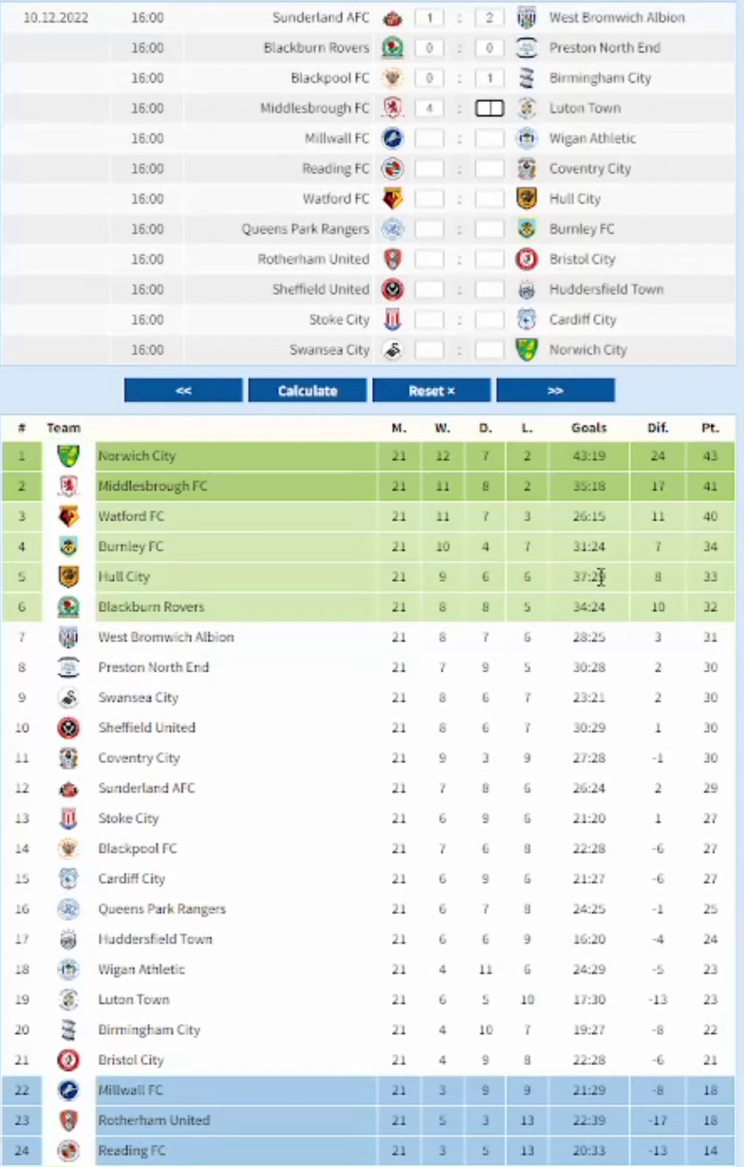
text(2)
key(Tab)
Enter Millwall FC 2:0 Wigan Athletic and Reading FC 0:0 Coventry City
text(2)
key(Tab)
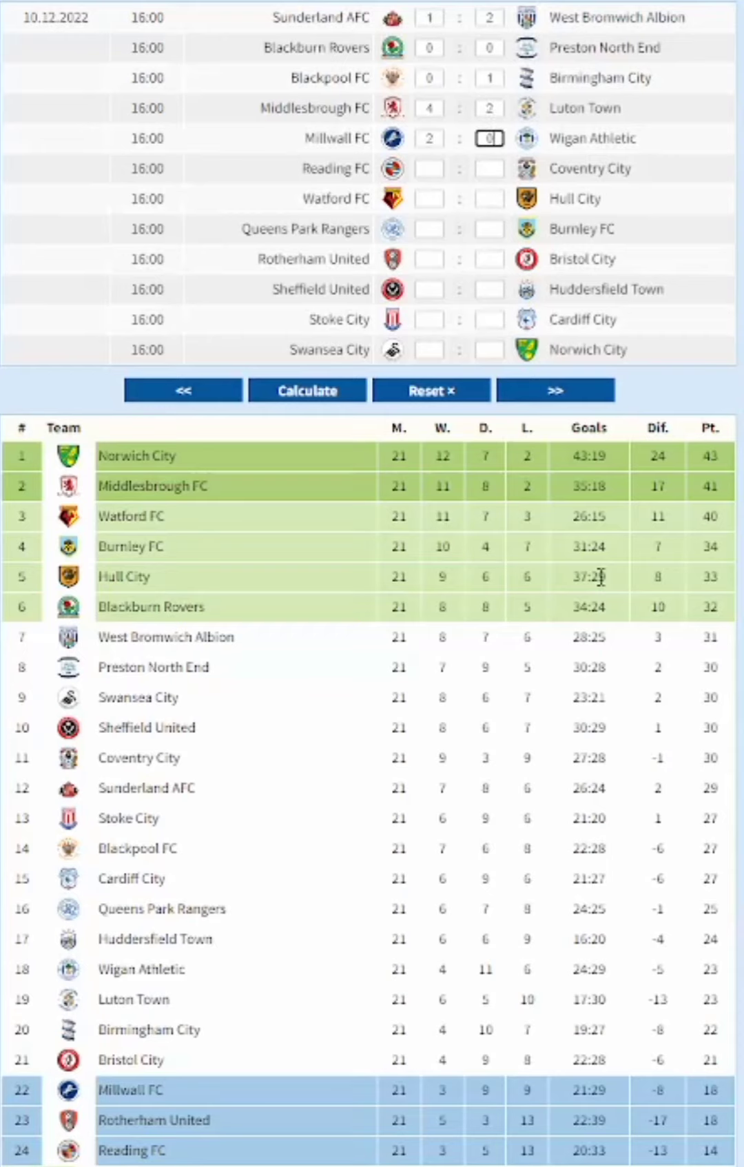
text(0)
key(Tab)
text(0)
key(Tab)
text(0)
key(Tab)
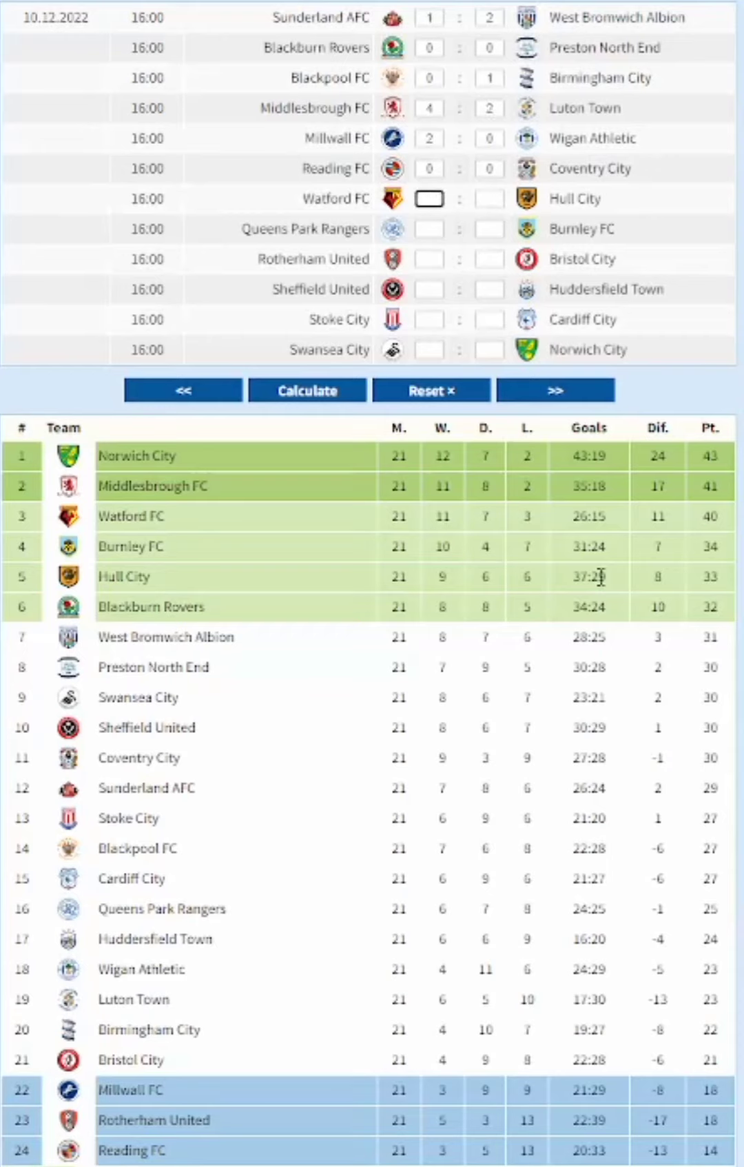
Enter Watford FC 1:0 Hull City and Queens Park Rangers 2:1 Burnley FC
text(1)
key(Tab)
text(0)
key(Tab)
text(2)
key(Tab)
text(1)
key(Tab)
Enter Rotherham United 1:1 Bristol City and Sheffield United 1:0 Huddersfield Town
text(1)
key(Tab)
text(1)
key(Tab)
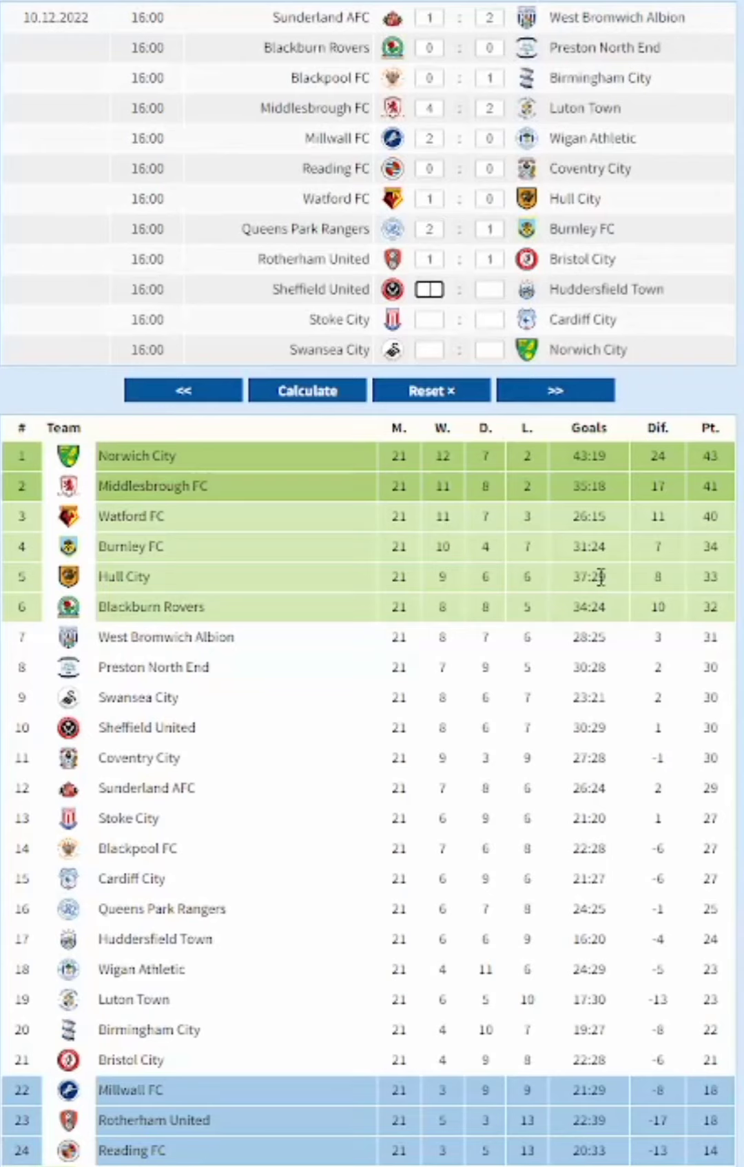
text(1)
key(Tab)
text(0)
key(Tab)
Enter Stoke City 1:2 Cardiff City and Swansea City 2:3 Norwich City, calculate the table, and open the 17.12.2022 matchday
text(1)
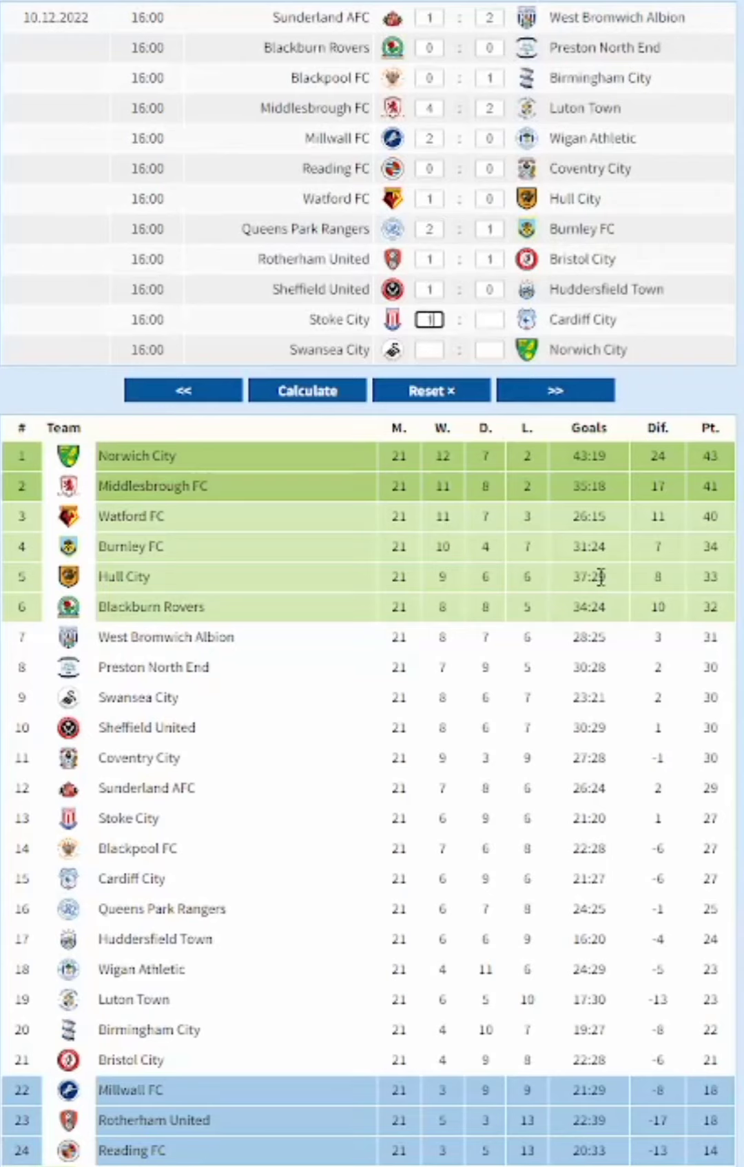
key(Tab)
text(2)
key(Tab)
text(2)
key(Tab)
text(3)
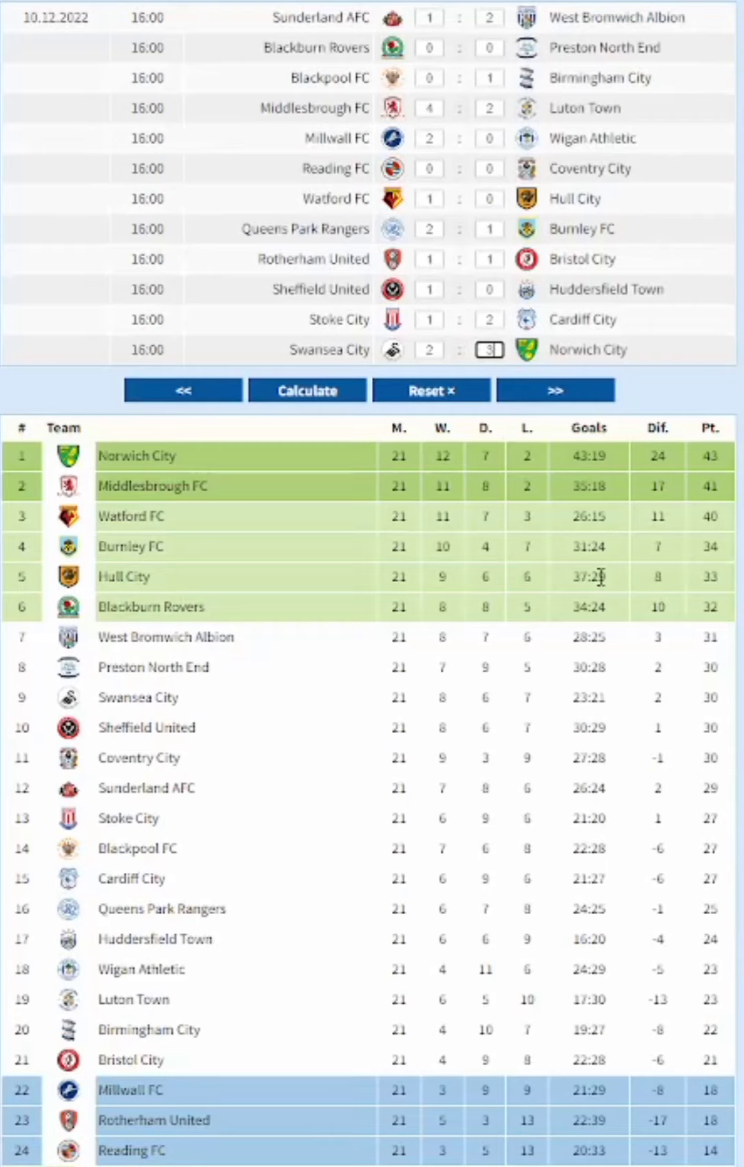
click(336, 396)
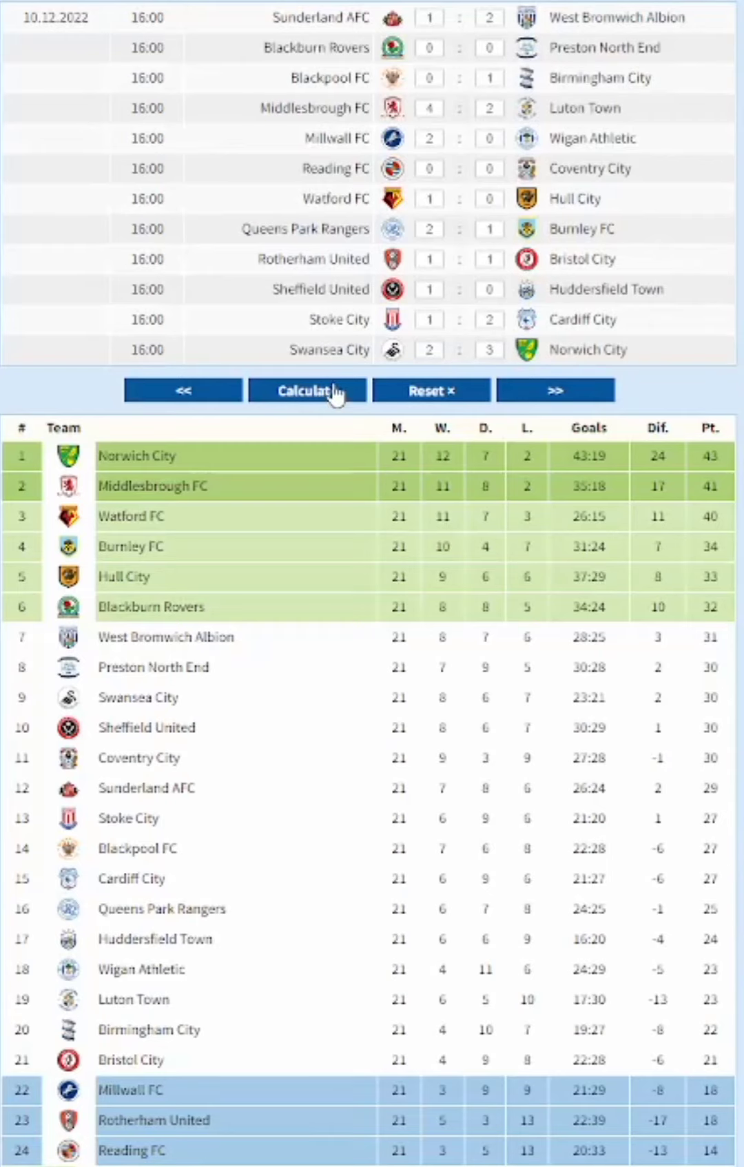
click(550, 393)
Enter Birmingham City 2:2 Reading FC and Bristol City 0:2 Stoke City
text(2)
key(Tab)
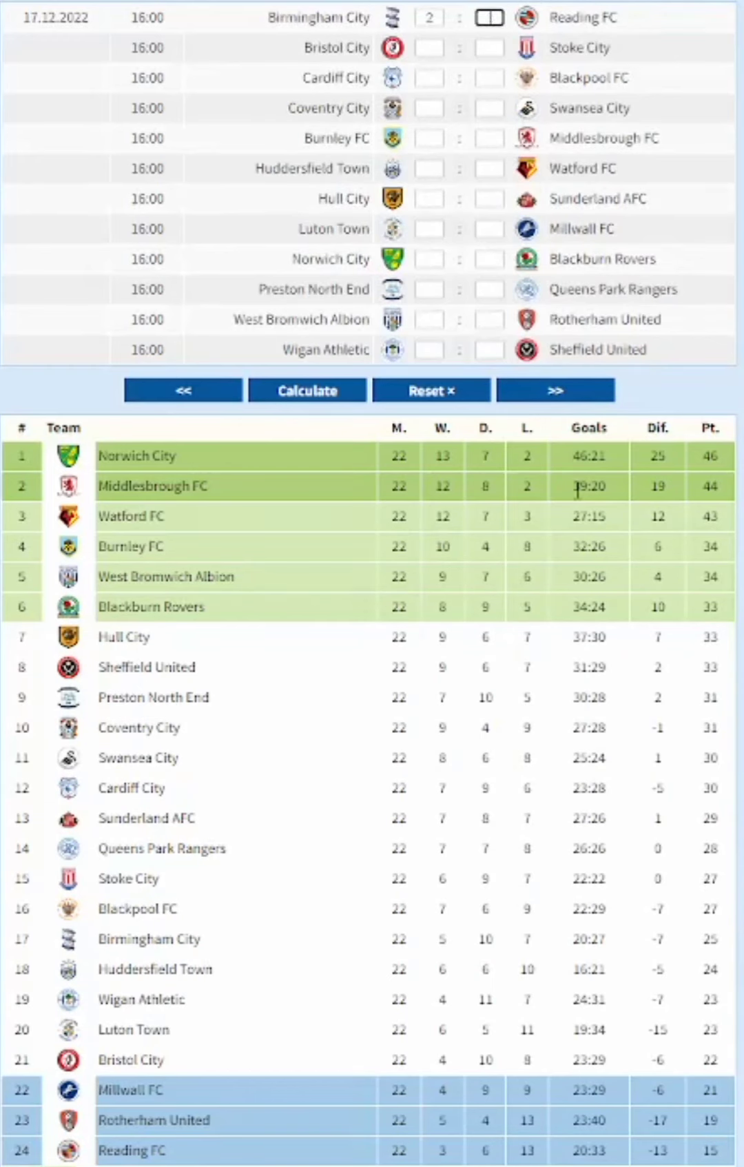
text(2)
key(Tab)
text(0)
key(Tab)
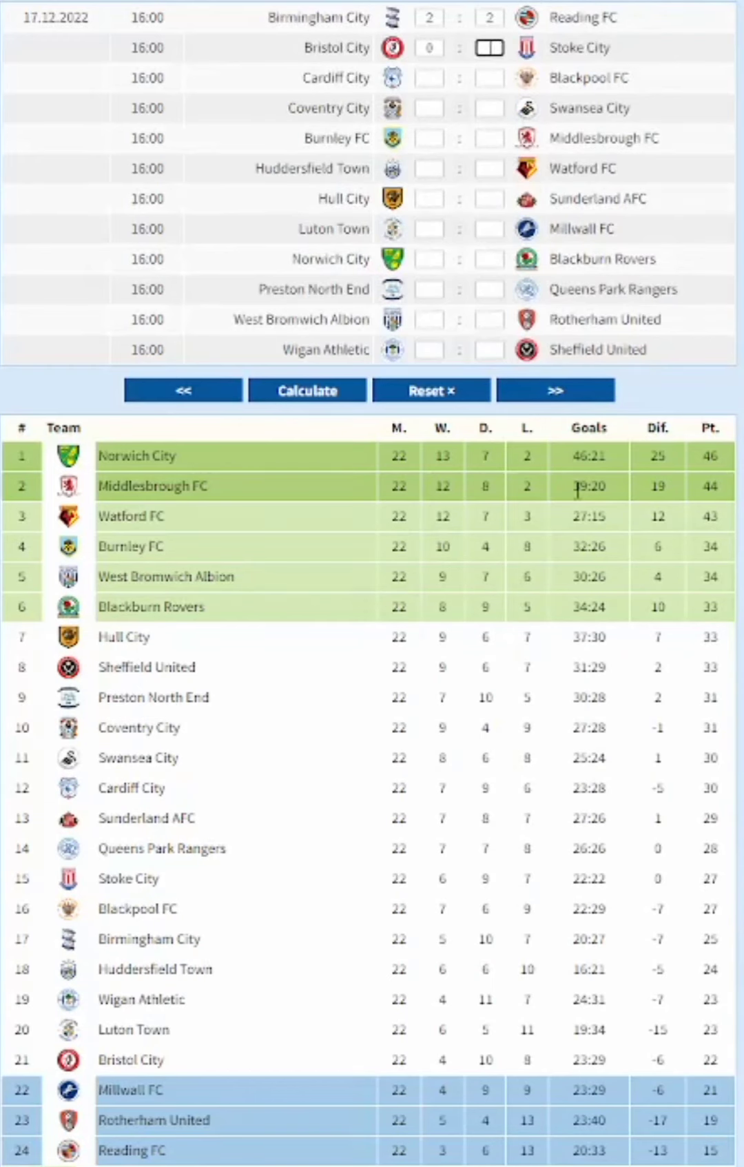
text(2)
key(Tab)
Enter Cardiff City 1:0 Blackpool FC and Coventry City 1:1 Swansea City
text(1)
key(Tab)
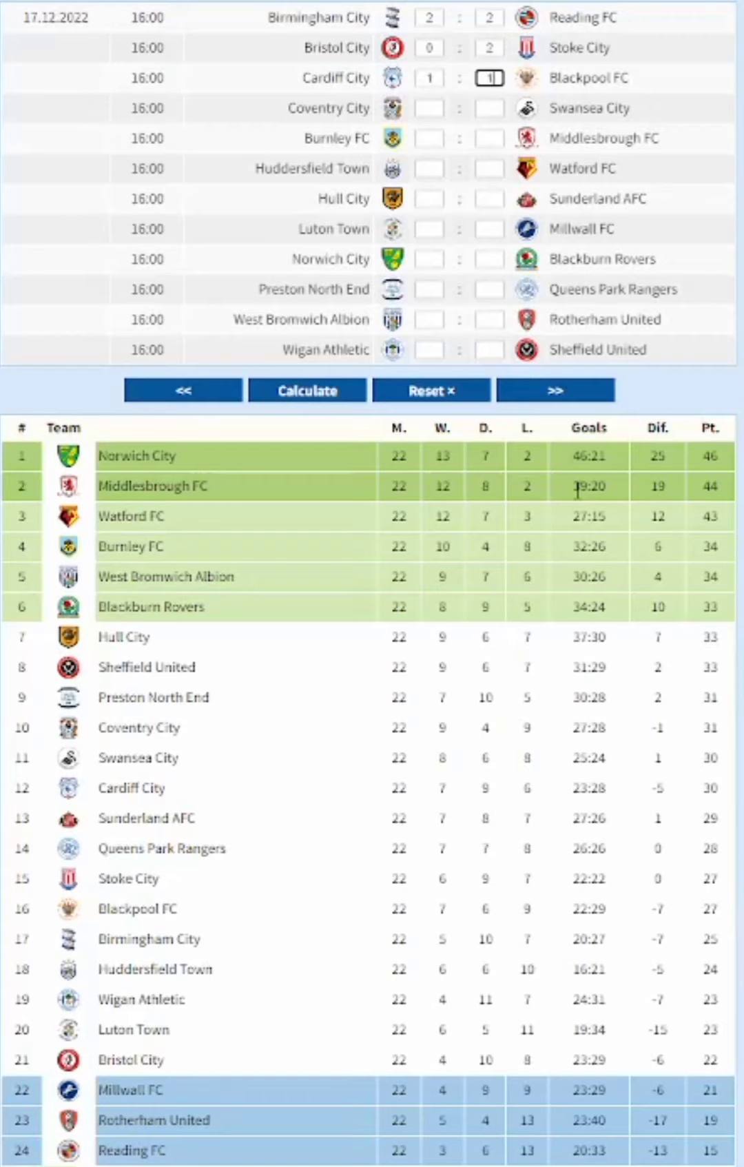
text(0)
key(Tab)
text(1)
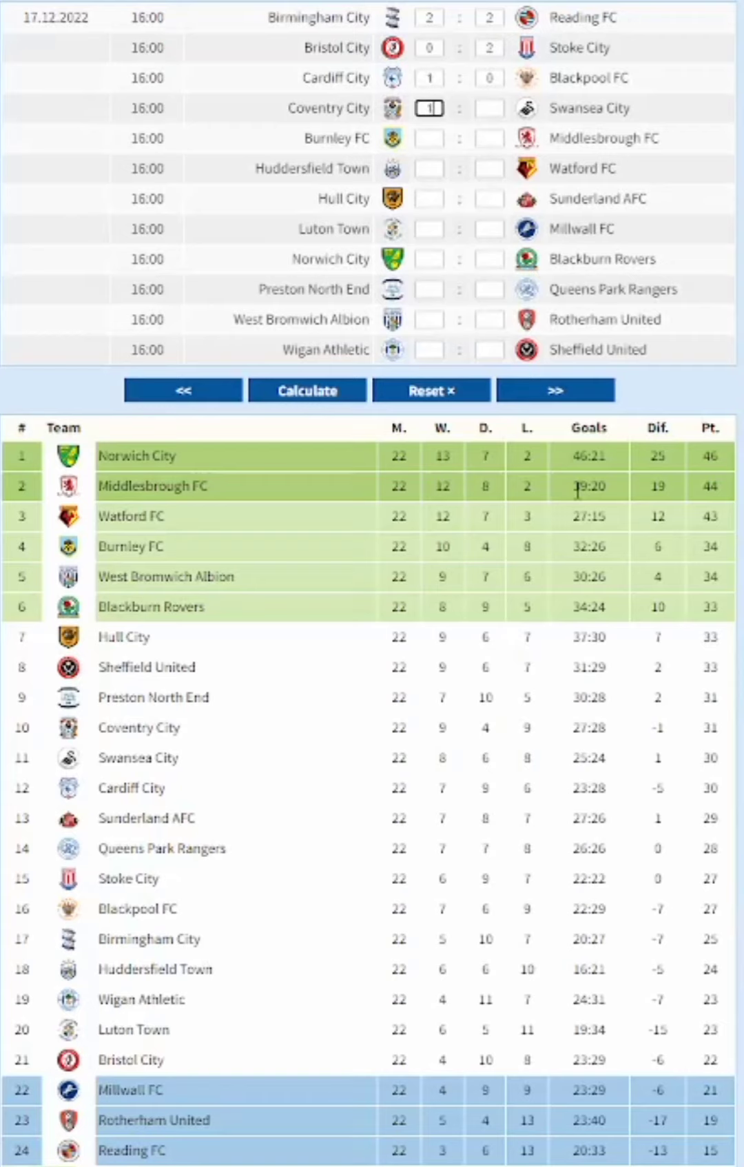
key(Tab)
text(1)
key(Tab)
Enter Burnley FC 3:2 Middlesbrough FC and Huddersfield Town 2:0 Watford FC
text(3)
key(Tab)
text(2)
key(Tab)
text(2)
key(Tab)
text(0)
key(Tab)
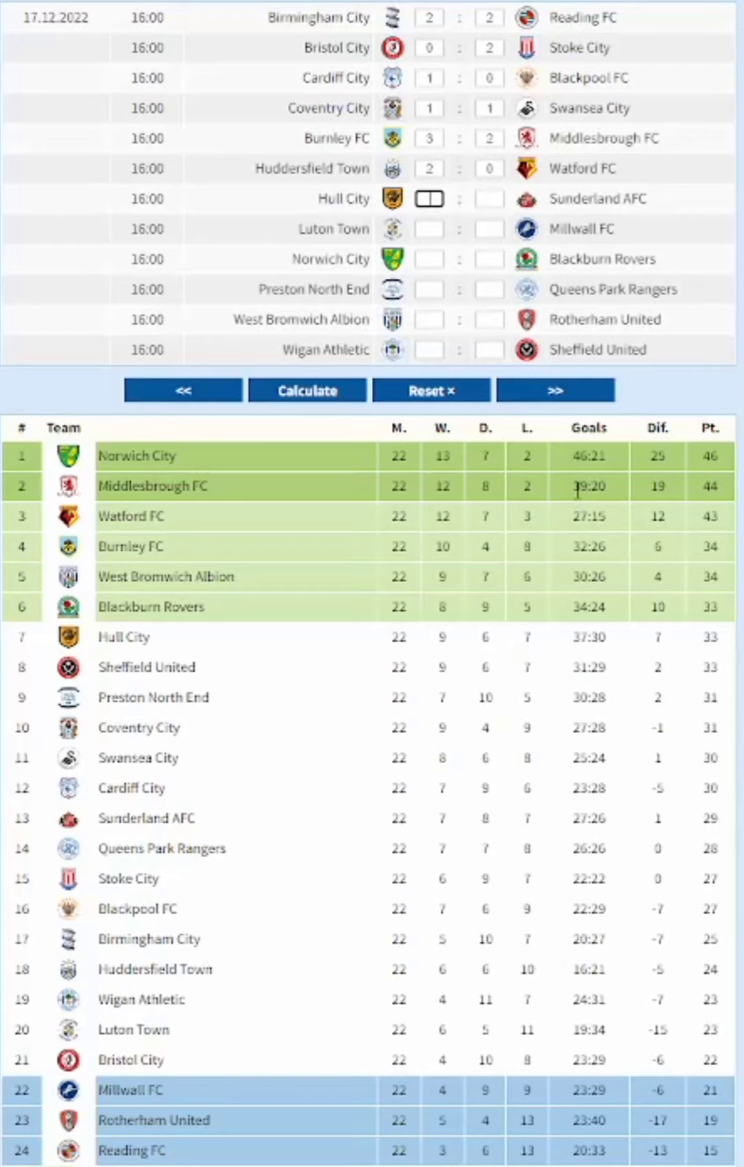
Enter Hull City 2:2 Sunderland AFC and Luton Town 1:2 Millwall FC
text(2)
key(Tab)
text(2)
key(Tab)
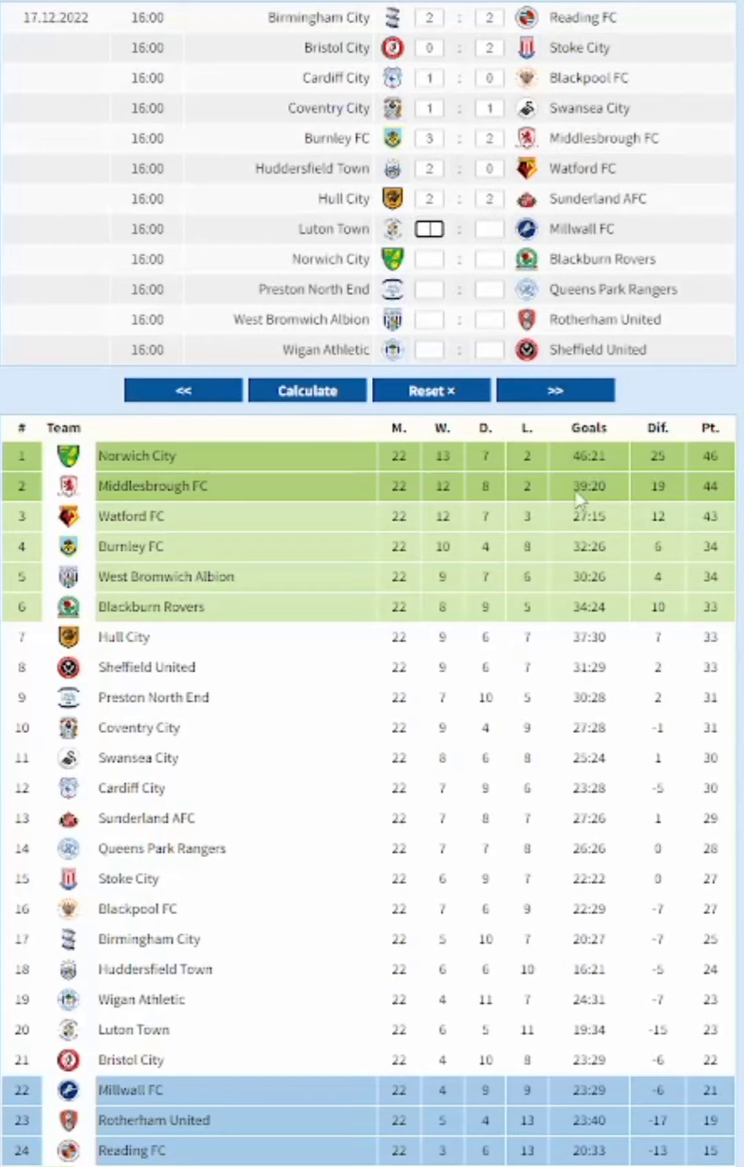
text(1)
key(Tab)
text(2)
key(Tab)
Enter Norwich City 3:0 Blackburn Rovers and Preston North End 1:1 Queens Park Rangers
text(3)
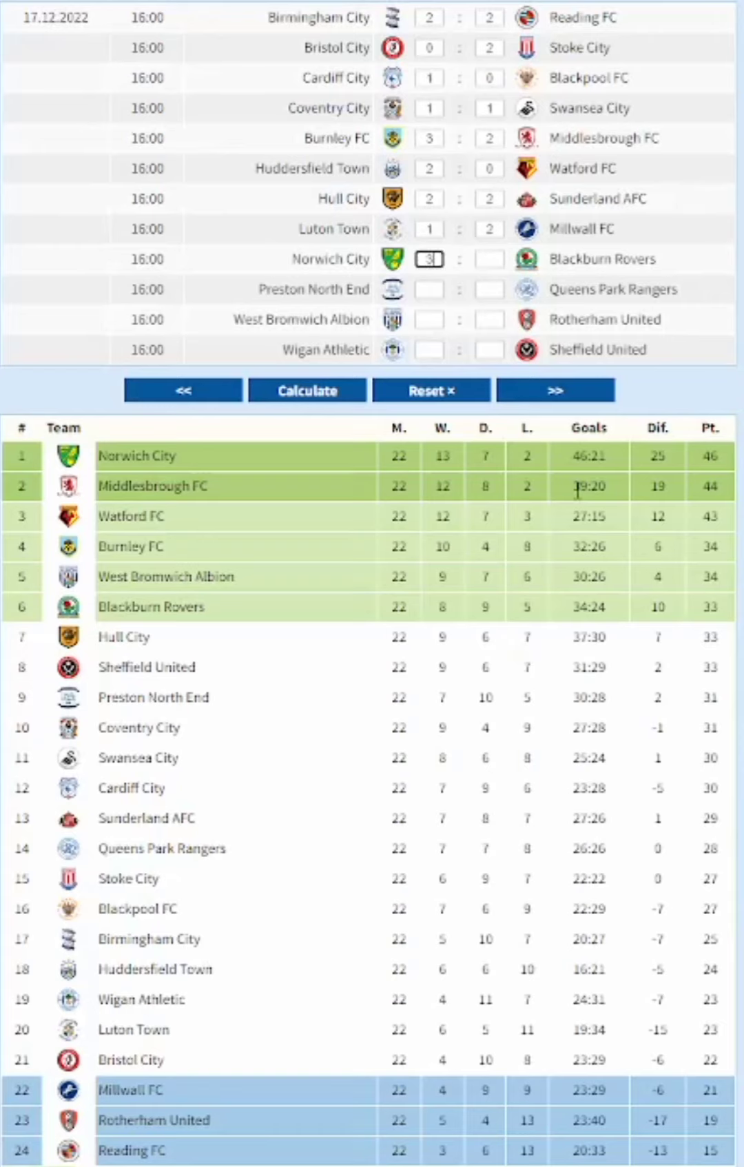
key(Tab)
text(0)
key(Tab)
text(1)
key(Tab)
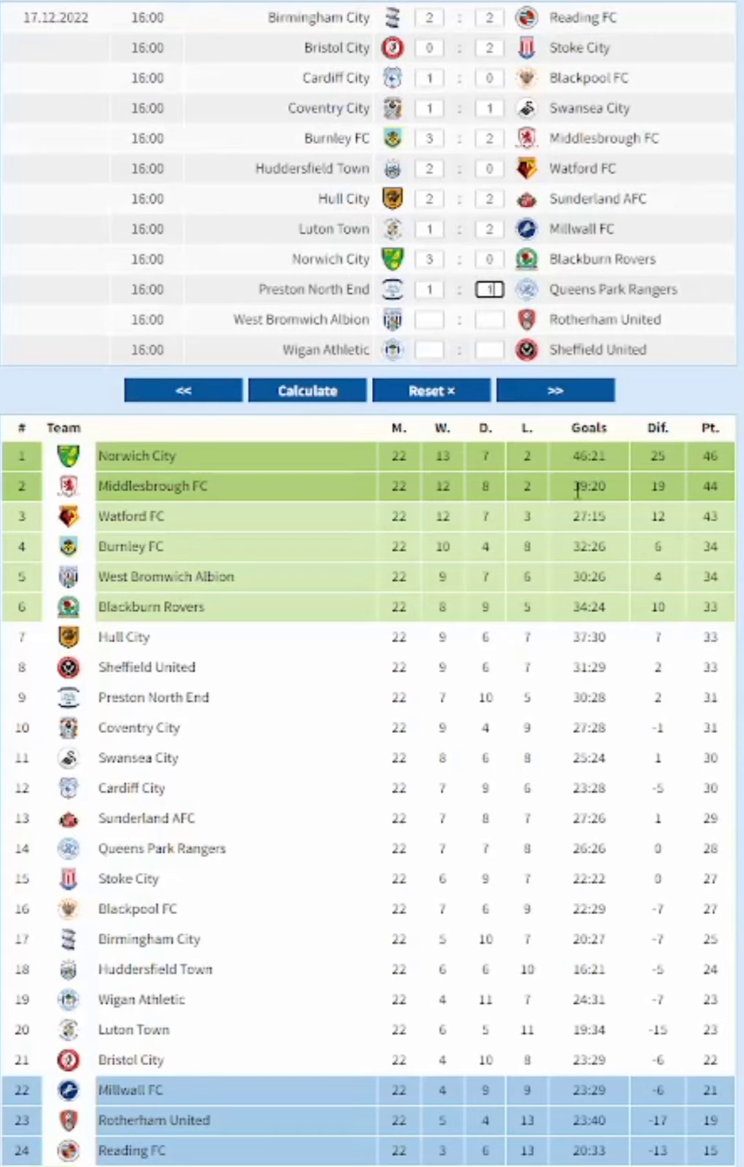
text(1)
key(Tab)
Enter West Bromwich Albion 4:0 Rotherham United and Wigan Athletic 1:3 Sheffield United, calculate the table, and open the 26.12.2022 matchday
text(4)
key(Tab)
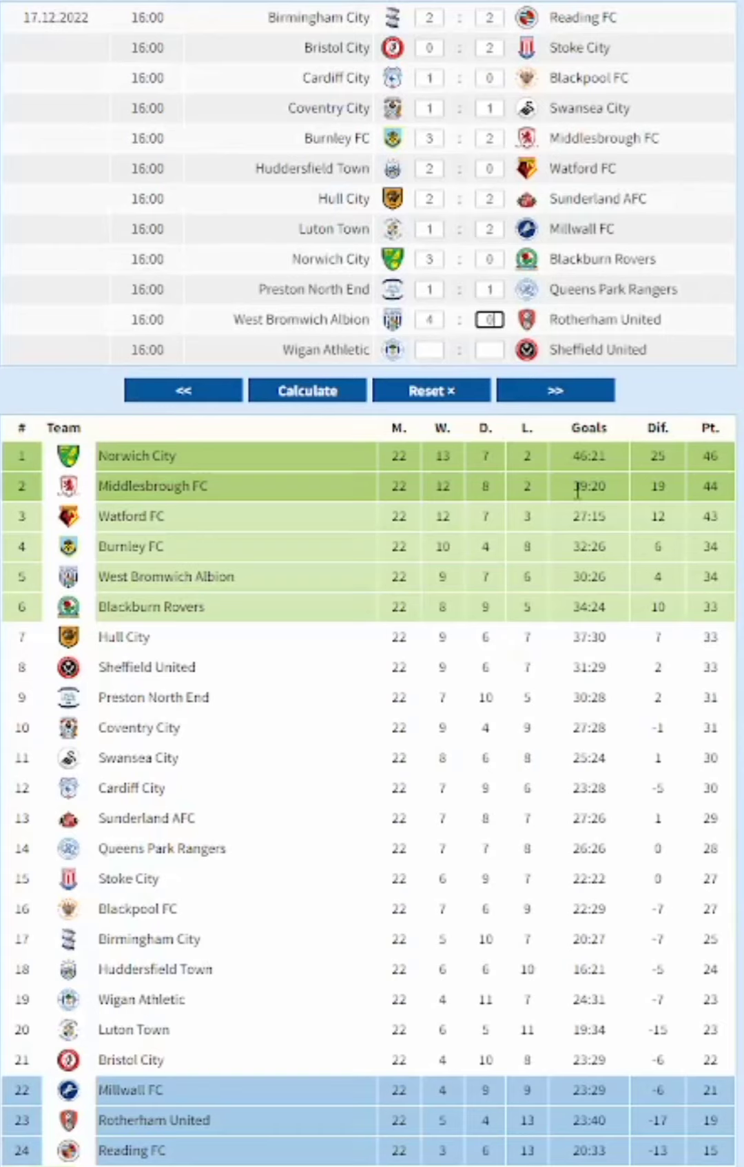
text(0)
key(Tab)
text(1)
key(Tab)
text(3)
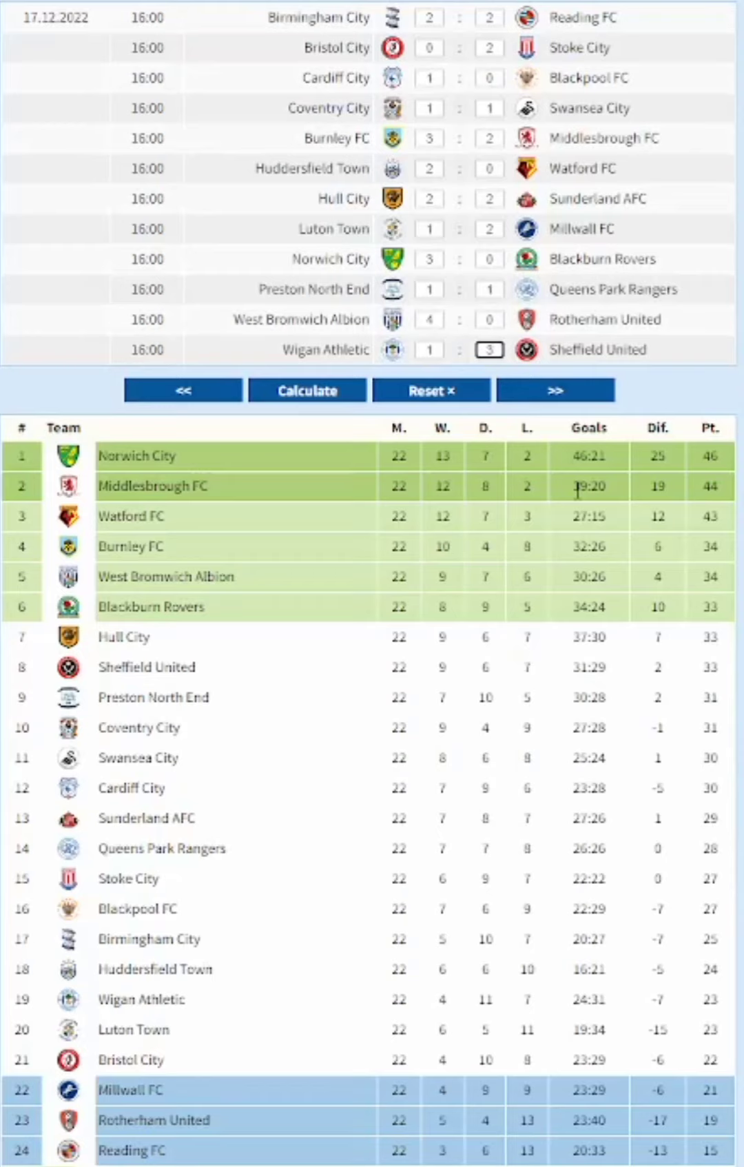
click(297, 391)
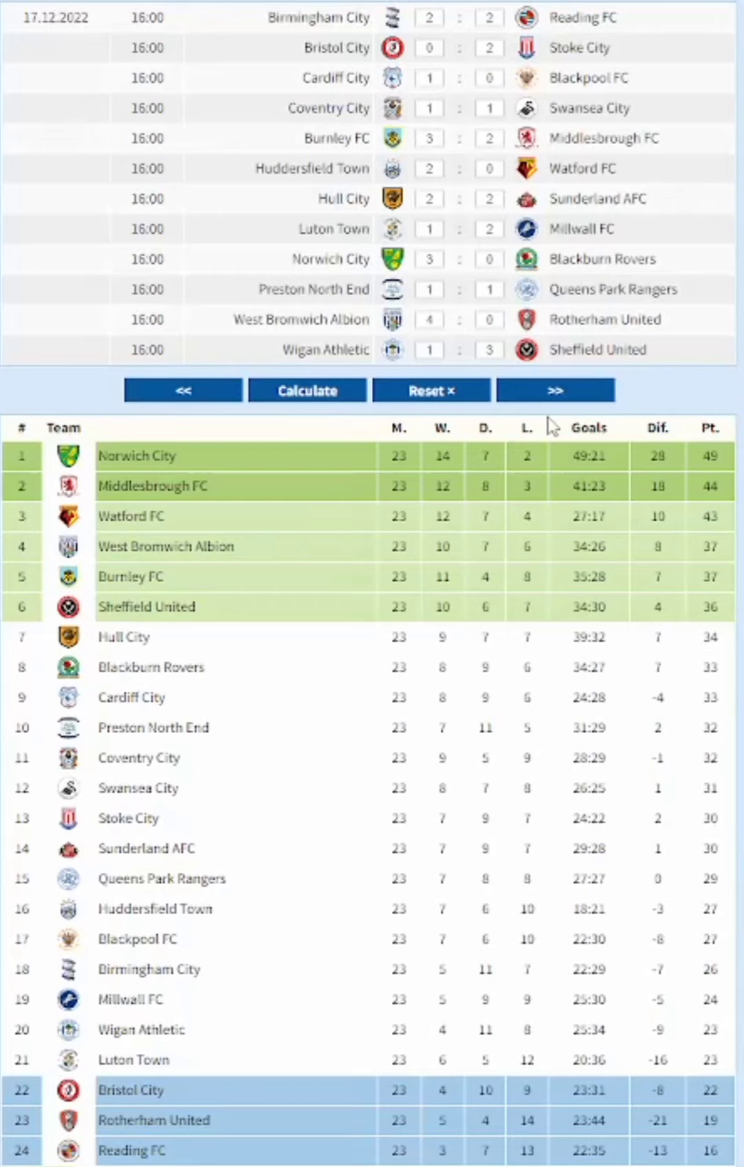
click(573, 392)
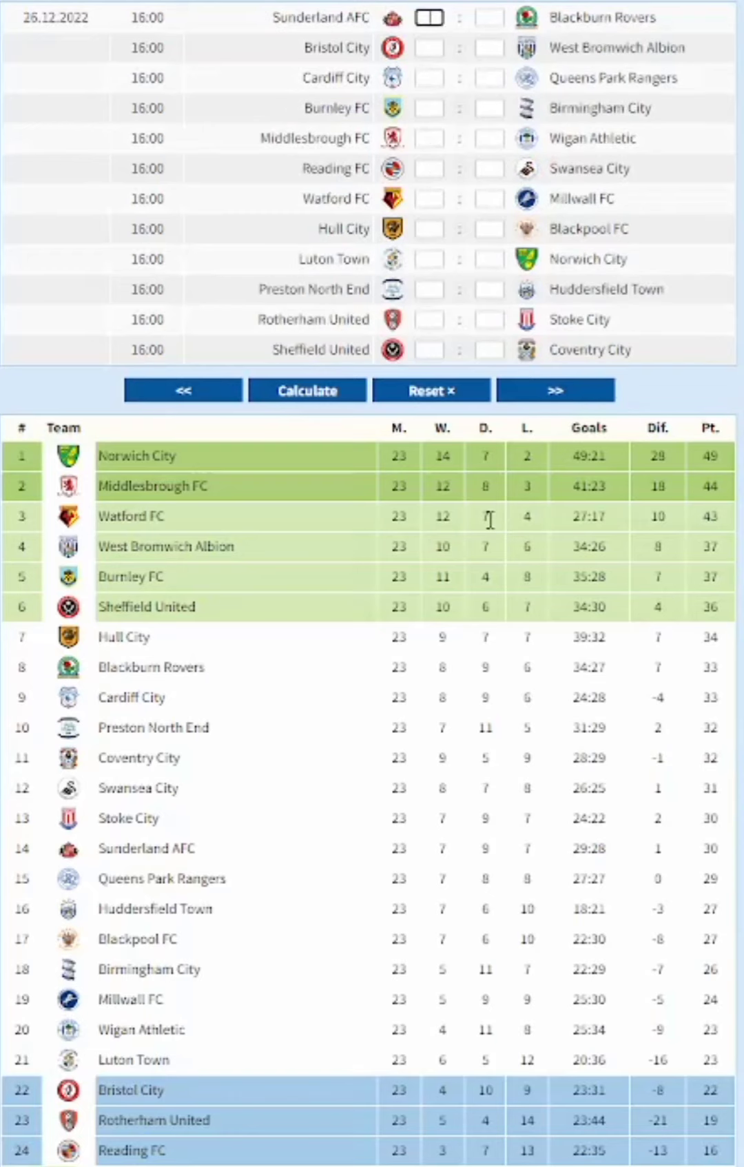
Enter Sunderland AFC 1:1 Blackburn Rovers and Bristol City 1:0 West Bromwich Albion
text(1)
key(Tab)
key(Tab)
text(1)
key(Tab)
text(0)
key(Tab)
Enter Cardiff City 1:2 Queens Park Rangers and Burnley FC 2:2 Birmingham City
text(1)
key(Tab)
text(2)
key(Tab)
text(2)
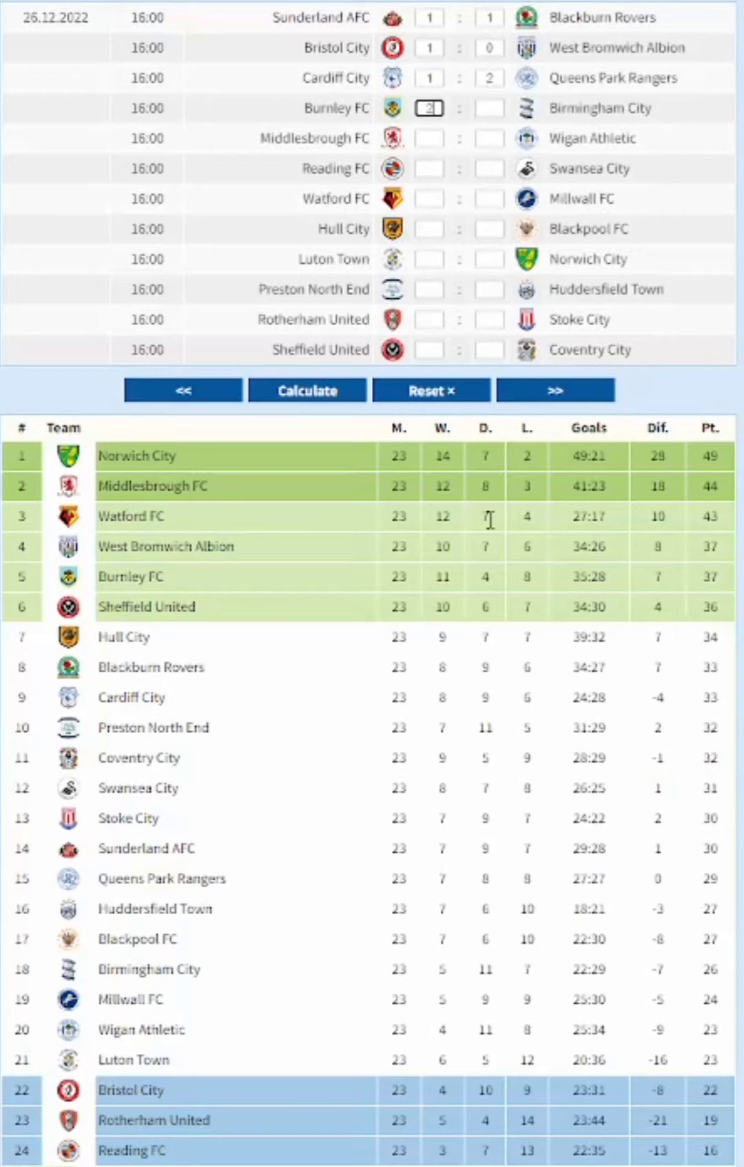
key(Tab)
text(2)
key(Tab)
Enter Middlesbrough FC 2:0 Wigan Athletic and Reading FC 0:1 Swansea City
text(2)
key(Tab)
text(0)
key(Tab)
text(0)
key(Tab)
text(1)
key(Tab)
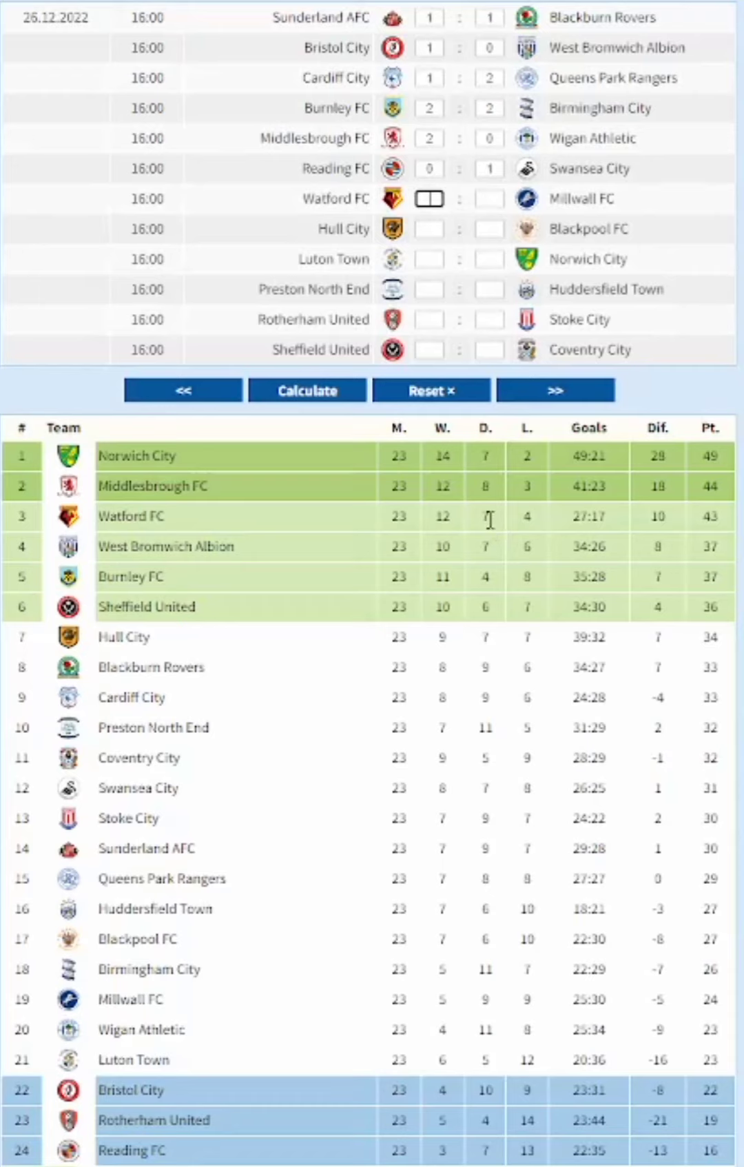
Enter Watford FC 0:0 Millwall FC and Hull City 3:2 Blackpool FC
text(0)
key(Tab)
text(0)
key(Tab)
text(3)
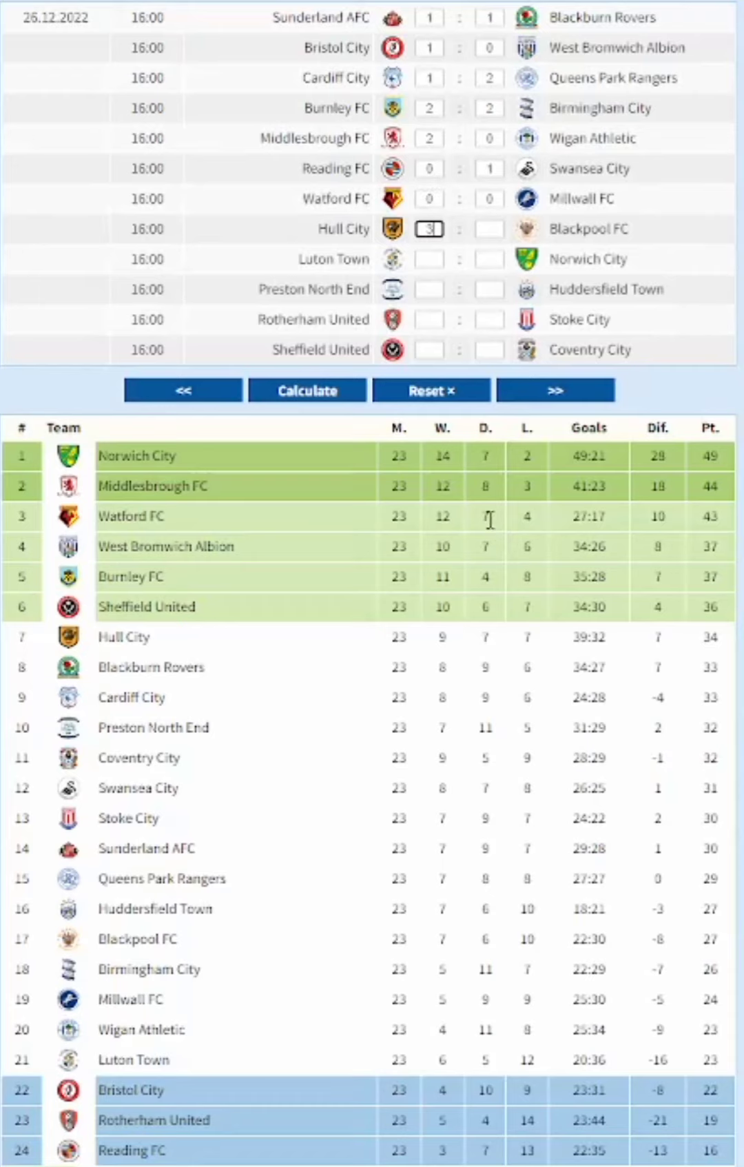
key(Tab)
text(2)
key(Tab)
Enter Luton Town 1:2 Norwich City and Preston North End 1:1 Huddersfield Town
text(1)
key(Tab)
text(2)
key(Tab)
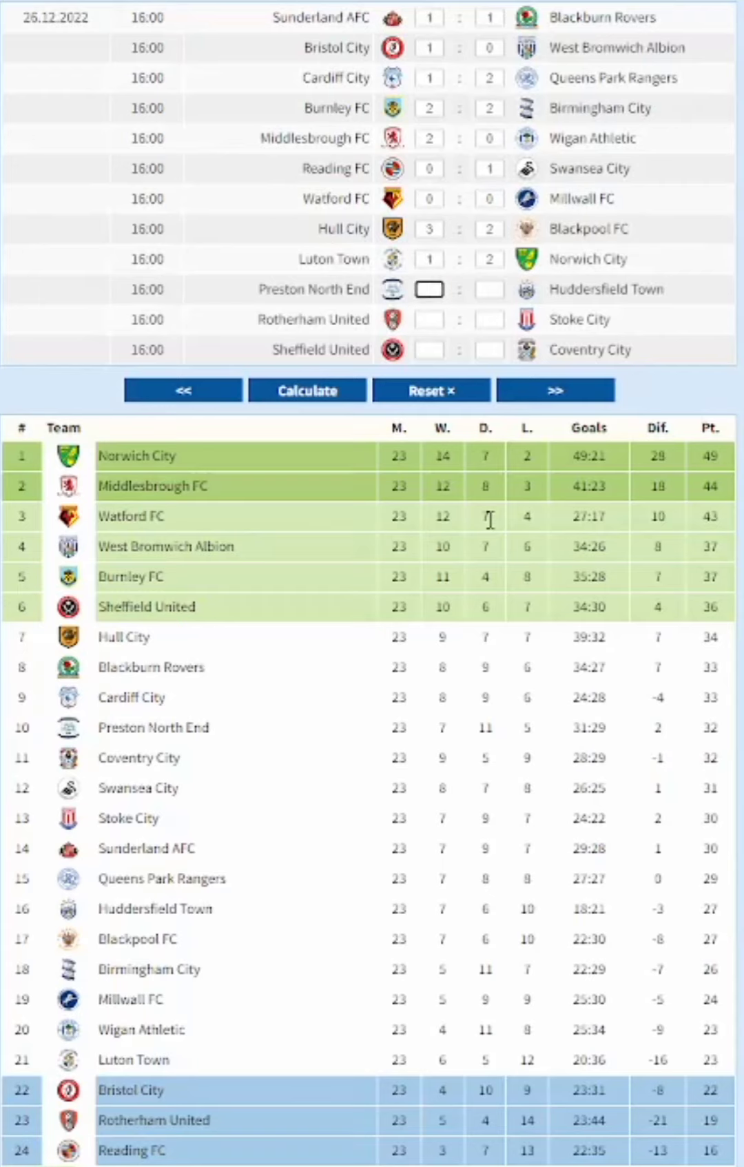
text(1)
key(Tab)
text(1)
key(Tab)
Enter Rotherham United 1:0 Stoke City and Sheffield United 2:2 Coventry City, calculate the table, and open the 29.12.2022 matchday
text(1)
key(Tab)
text(0)
key(Tab)
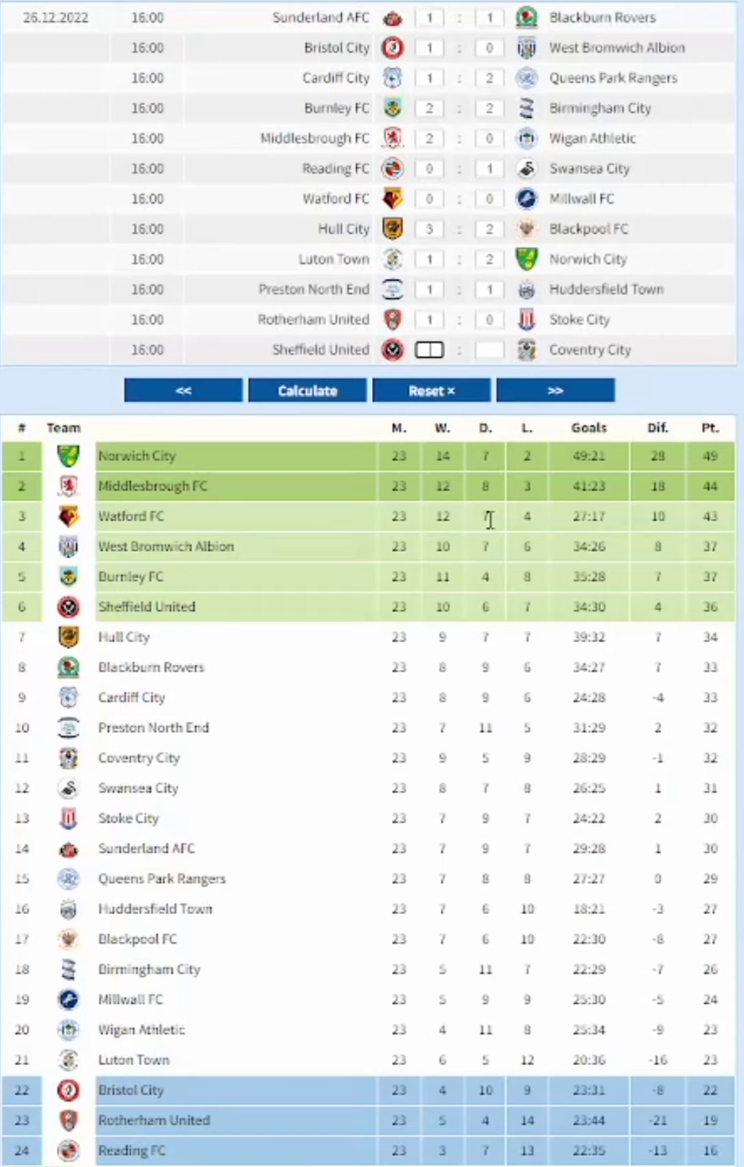
text(2)
key(Tab)
text(2)
click(306, 394)
click(540, 394)
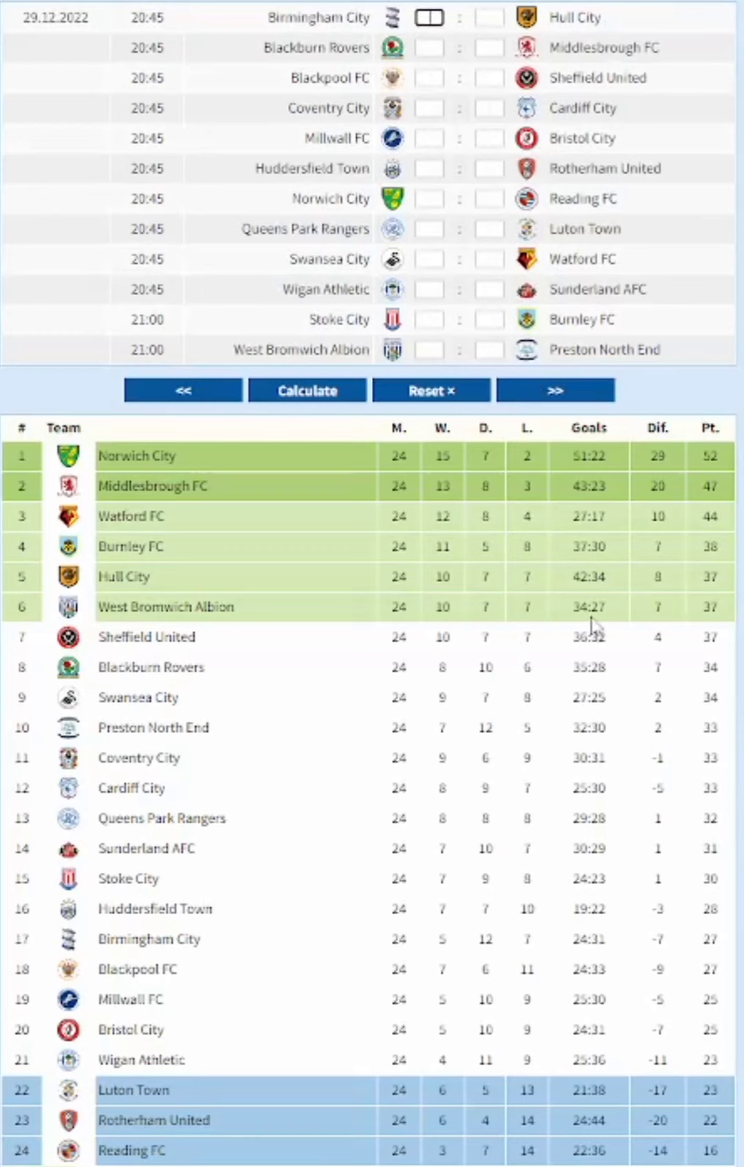
Enter Birmingham City 2:1 Hull City and Blackburn Rovers 1:0 Middlesbrough FC
text(2)
key(Tab)
text(1)
key(Tab)
text(1)
key(Tab)
text(0)
key(Tab)
Enter Blackpool FC 1:1 Sheffield United in the 29.12.2022 matchday
text(1)
key(Tab)
text(1)
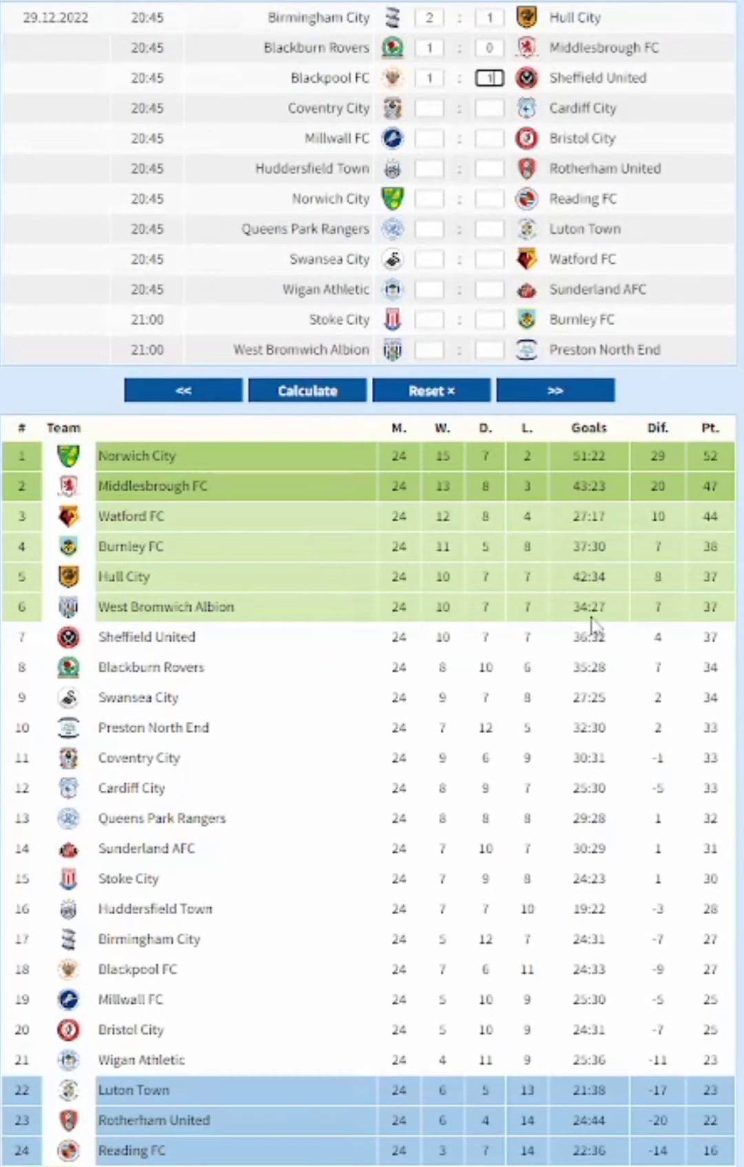
Enter Coventry City 3:0 Cardiff City and Millwall FC 0:1 Bristol City in the 29.12.2022 matchday
key(Tab)
text(3)
key(Tab)
text(0)
key(Tab)
text(0)
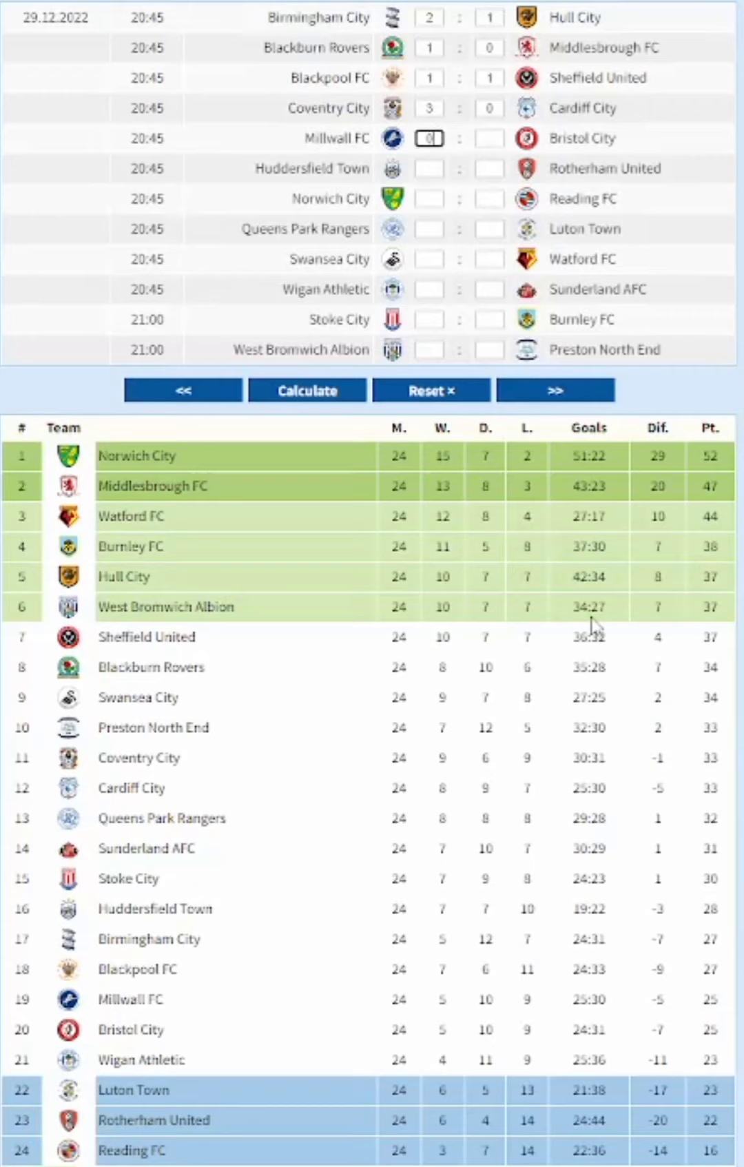
key(Tab)
text(1)
Enter Huddersfield Town 2:1 Rotherham United and Norwich City 4:0 Reading FC
key(Tab)
text(2)
key(Tab)
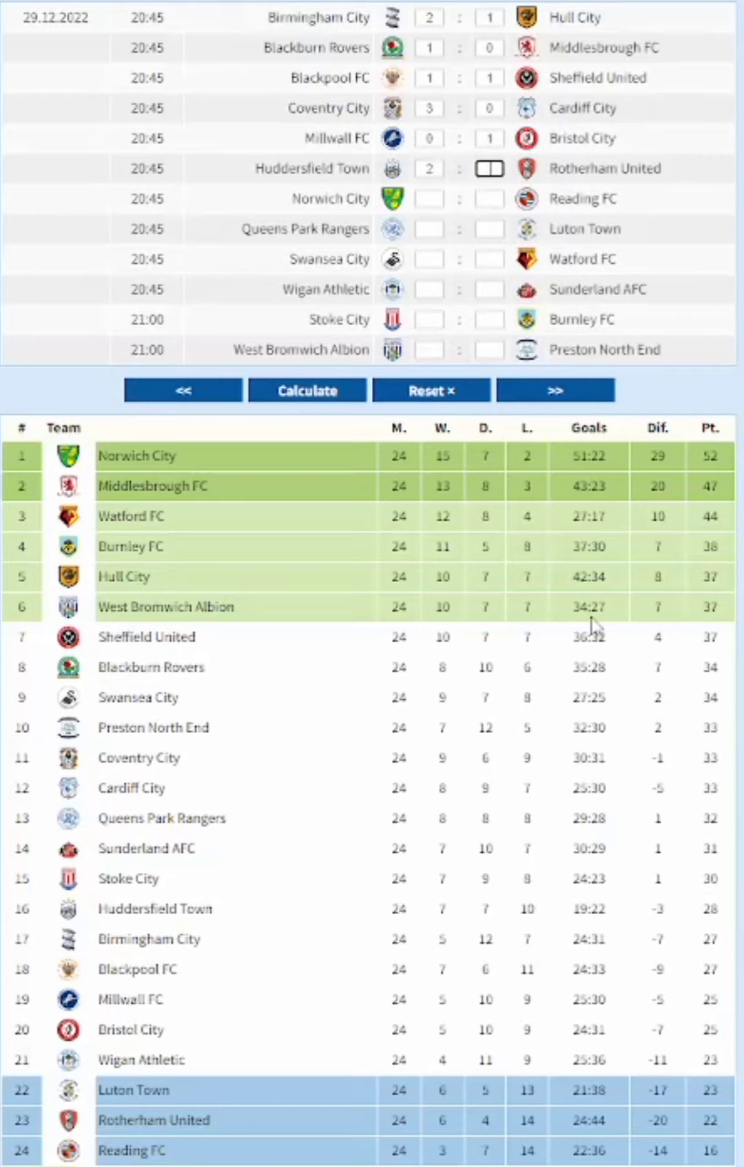
text(1)
key(Tab)
text(4)
key(Tab)
text(0)
Enter Queens Park Rangers 0:0 Luton Town and Swansea City 0:2 Watford FC
key(Tab)
text(0)
key(Tab)
text(0)
key(Tab)
text(0)
key(Tab)
text(2)
Enter Wigan Athletic 1:2 Sunderland AFC and Stoke City 2:0 Burnley FC
key(Tab)
text(1)
key(Tab)
text(2)
key(Tab)
text(2)
key(Tab)
text(0)
Enter West Bromwich Albion 2:1 Preston North End, then calculate the table and open the 01.01.2023 matchday
key(Tab)
text(2)
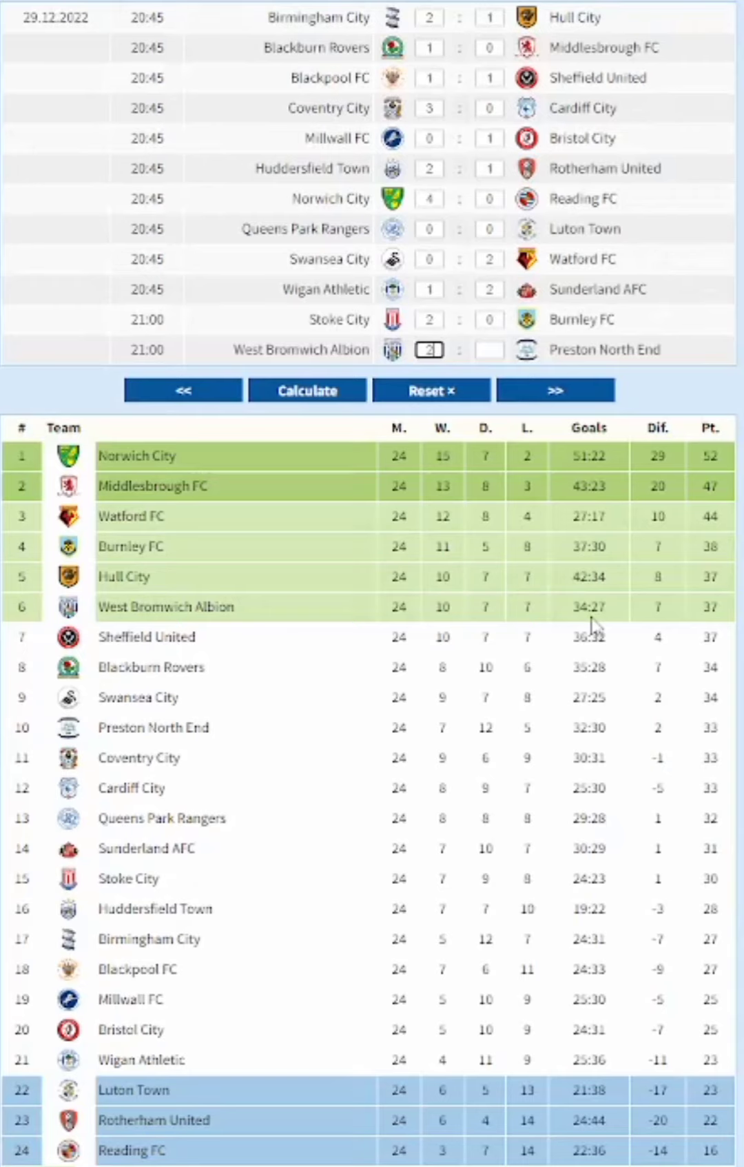
key(Tab)
text(1)
click(336, 394)
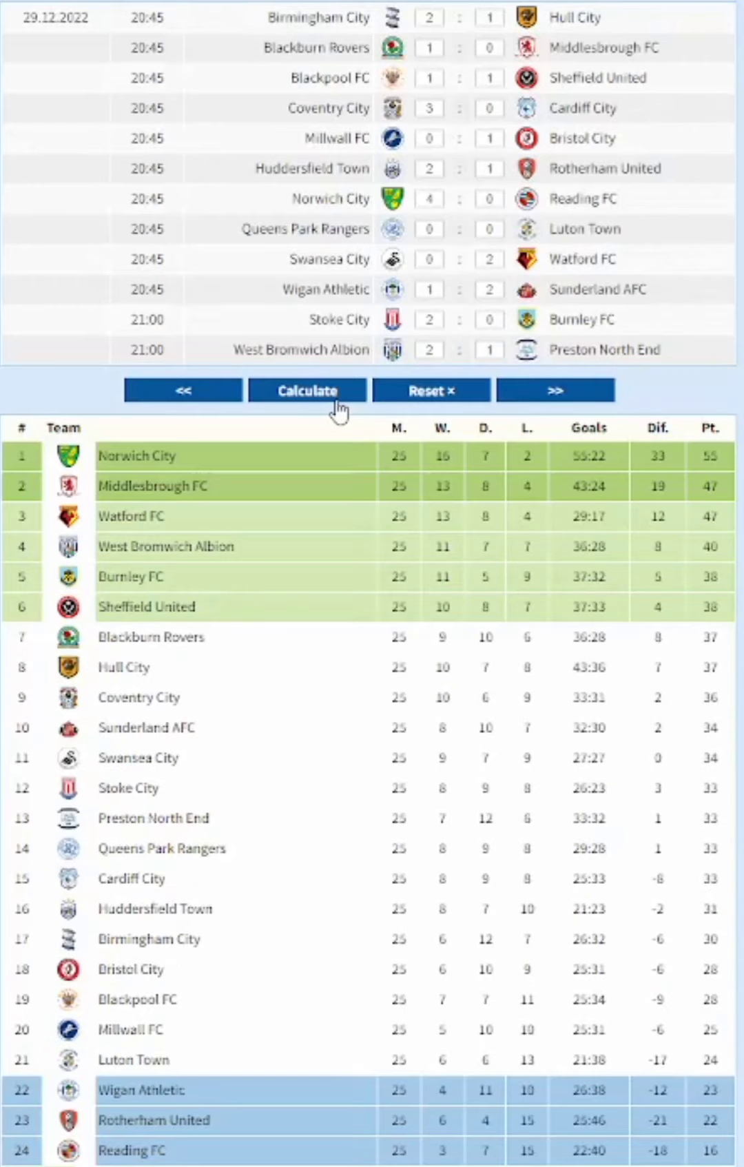
click(526, 399)
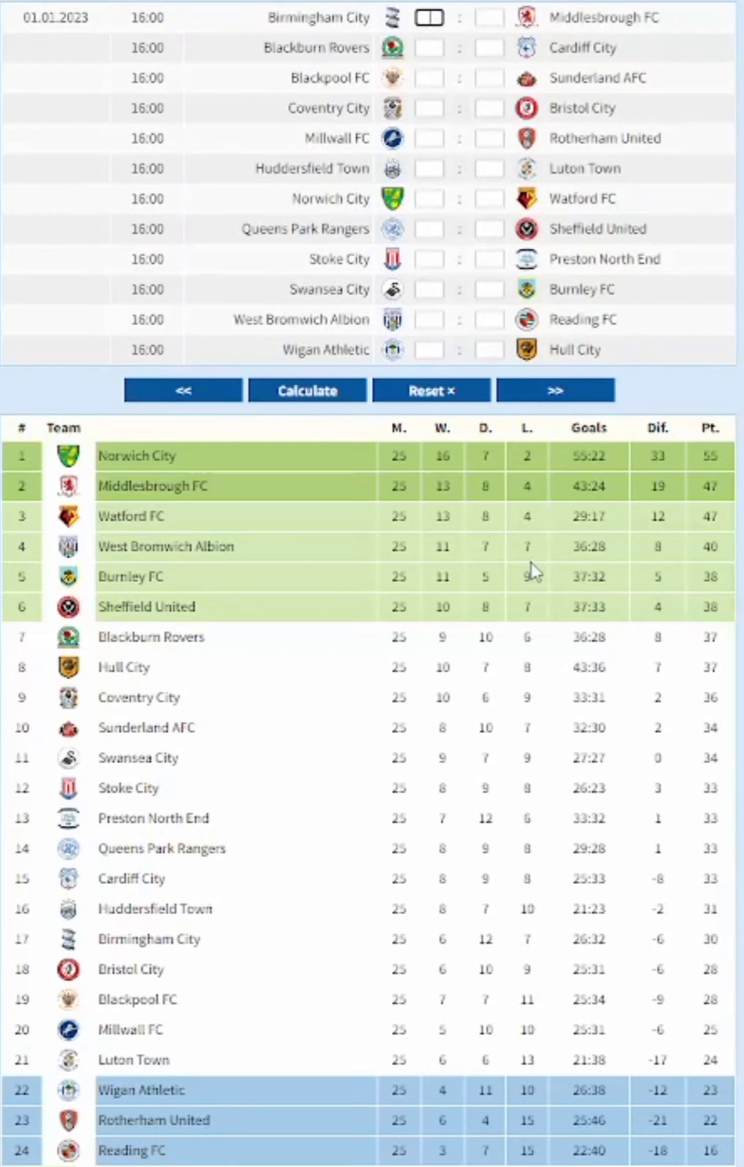
Enter Birmingham City 2:1 Middlesbrough FC and Blackburn Rovers 1:0 Cardiff City in the 01.01.2023 matchday
text(2)
key(Tab)
text(1)
key(Tab)
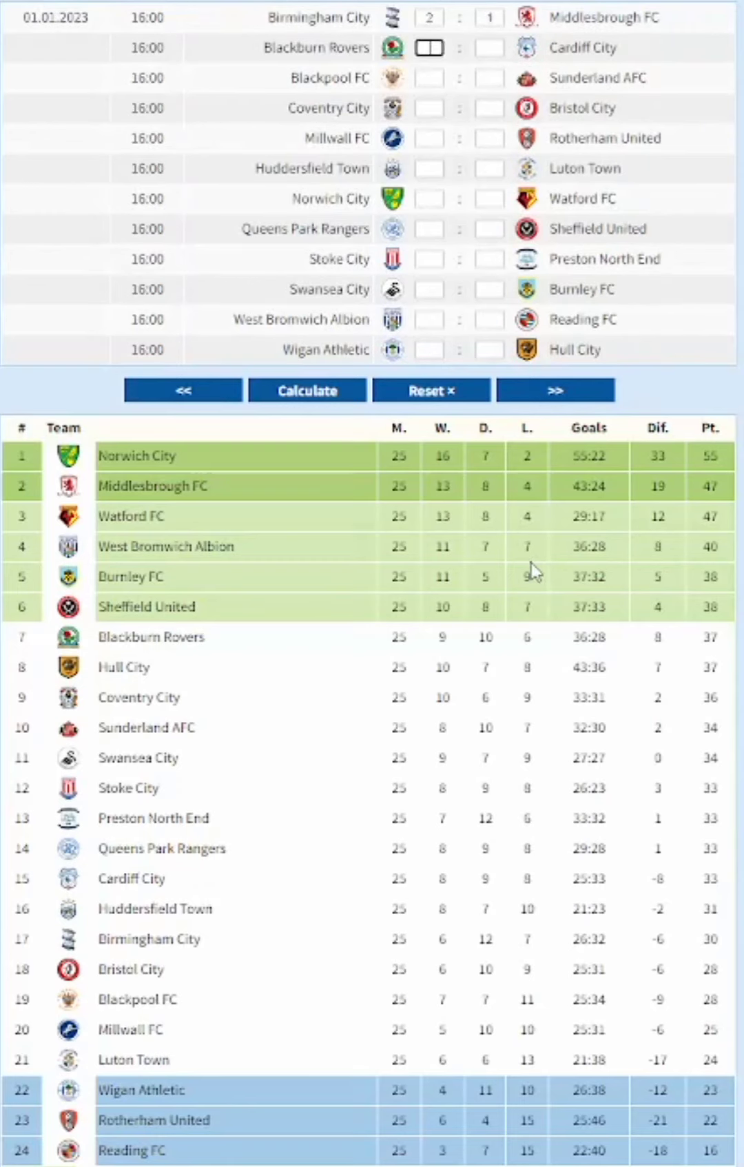
text(1)
key(Tab)
text(0)
key(Tab)
Enter Blackpool FC 3:0 Sunderland AFC and Coventry City 0:0 Bristol City
text(3)
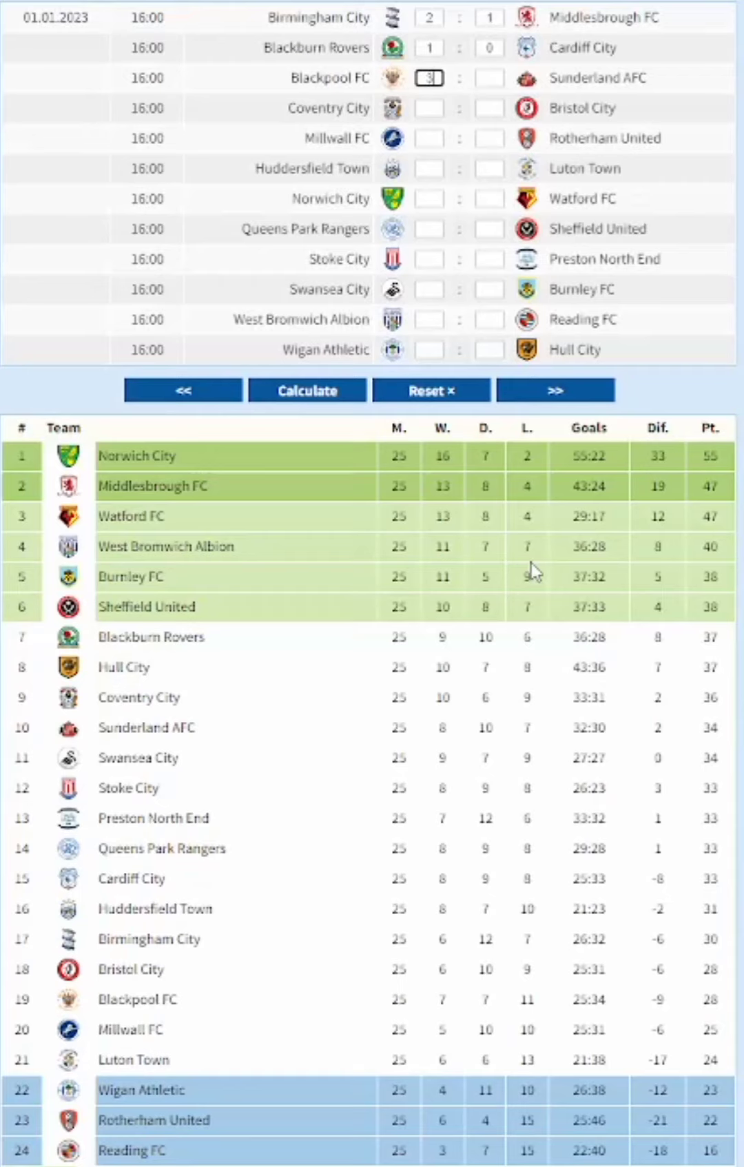
key(Tab)
text(0)
key(Tab)
text(0)
key(Tab)
text(0)
key(Tab)
Enter Millwall FC 1:0 Rotherham United and Huddersfield Town 1:1 Luton Town
text(1)
key(Tab)
text(0)
key(Tab)
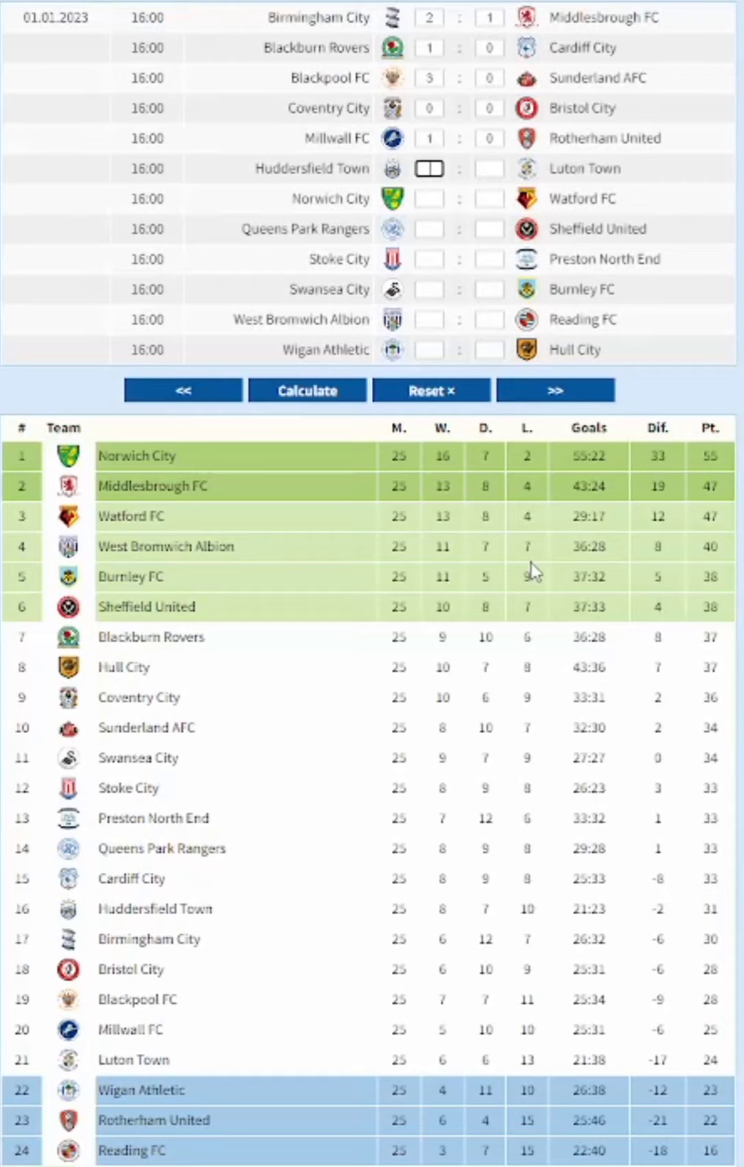
text(1)
key(Tab)
text(1)
key(Tab)
Enter Norwich City 1:2 Watford FC and Queens Park Rangers 2:1 Sheffield United
text(1)
key(Tab)
text(2)
key(Tab)
text(2)
key(Tab)
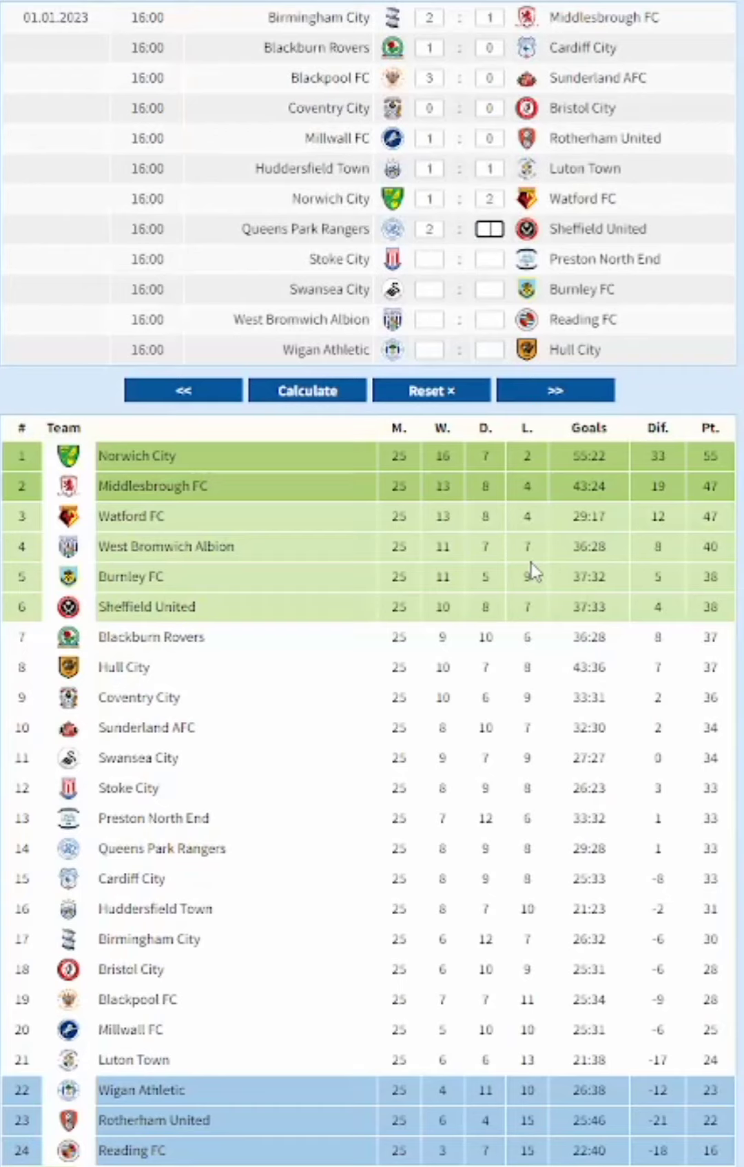
text(0)
text(1)
key(Tab)
Enter Stoke City 1:1 Preston North End and Swansea City 1:0 Burnley FC
text(1)
key(Tab)
text(1)
key(Tab)
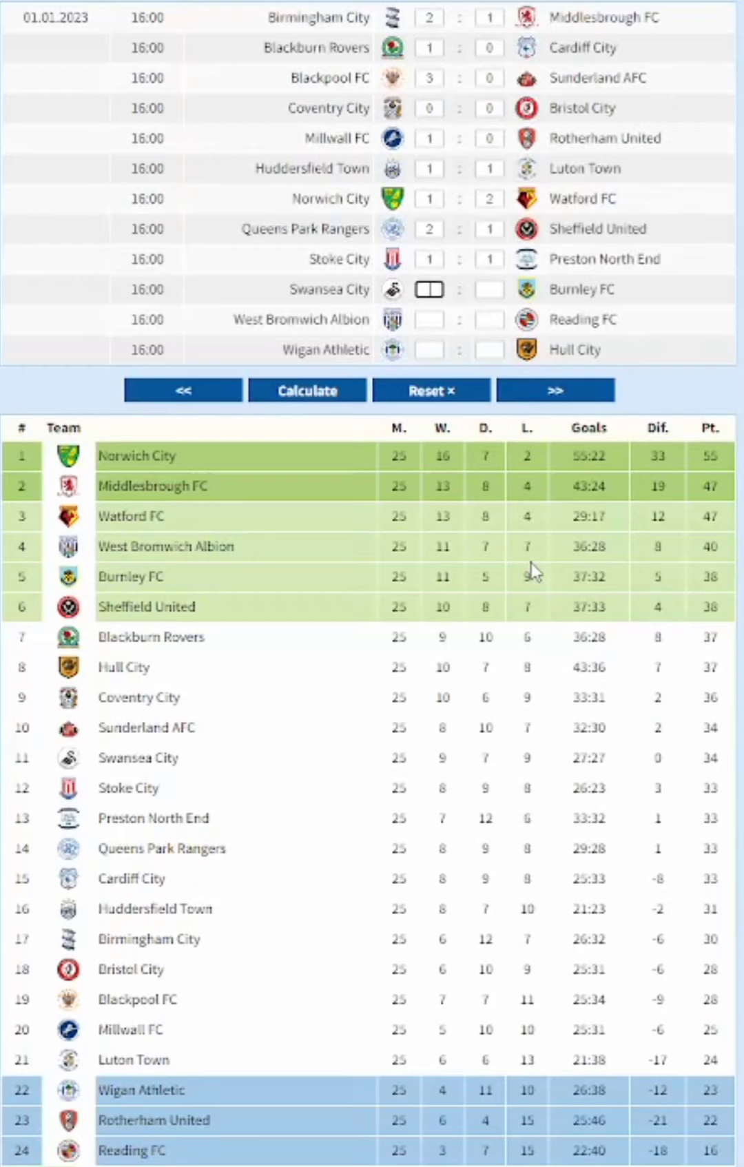
text(1)
key(Tab)
text(0)
key(Tab)
Enter West Bromwich Albion 3:2 Reading FC in the 01.01.2023 matchday
text(3)
key(Tab)
text(2)
key(Tab)
Enter Wigan Athletic 2:1 Hull City, calculate the table and open the 14.01.2023 matchday
text(2)
key(Tab)
text(1)
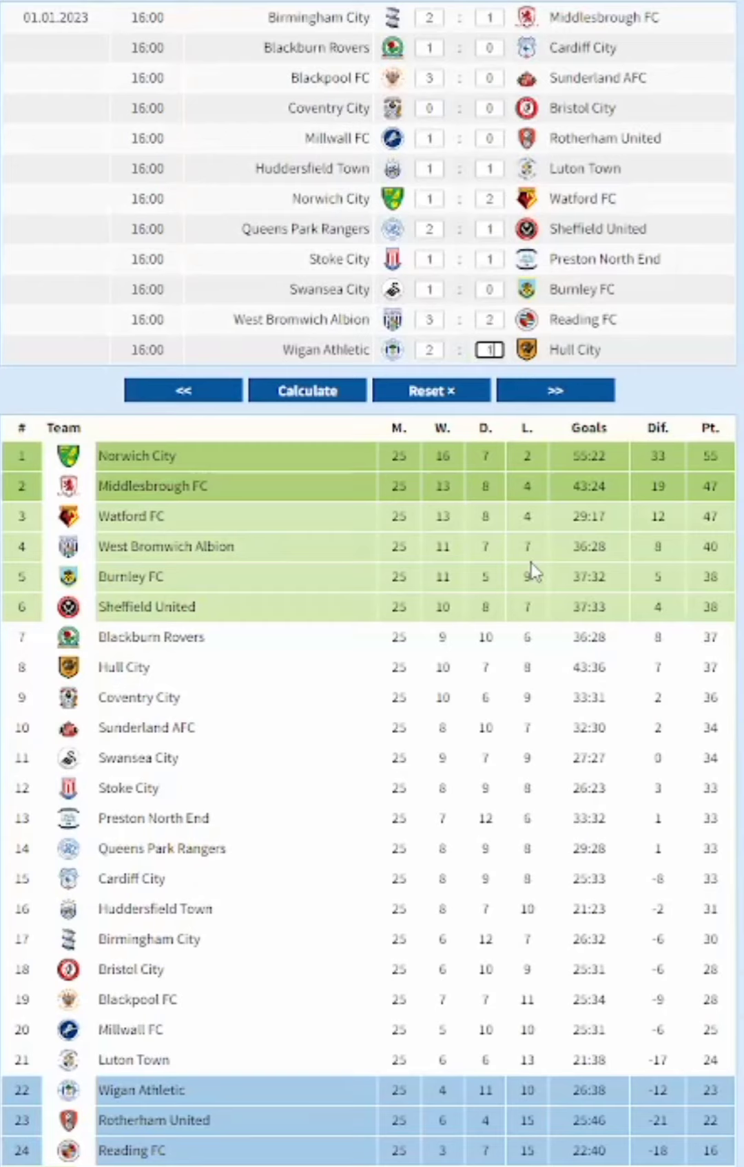
click(332, 394)
click(571, 392)
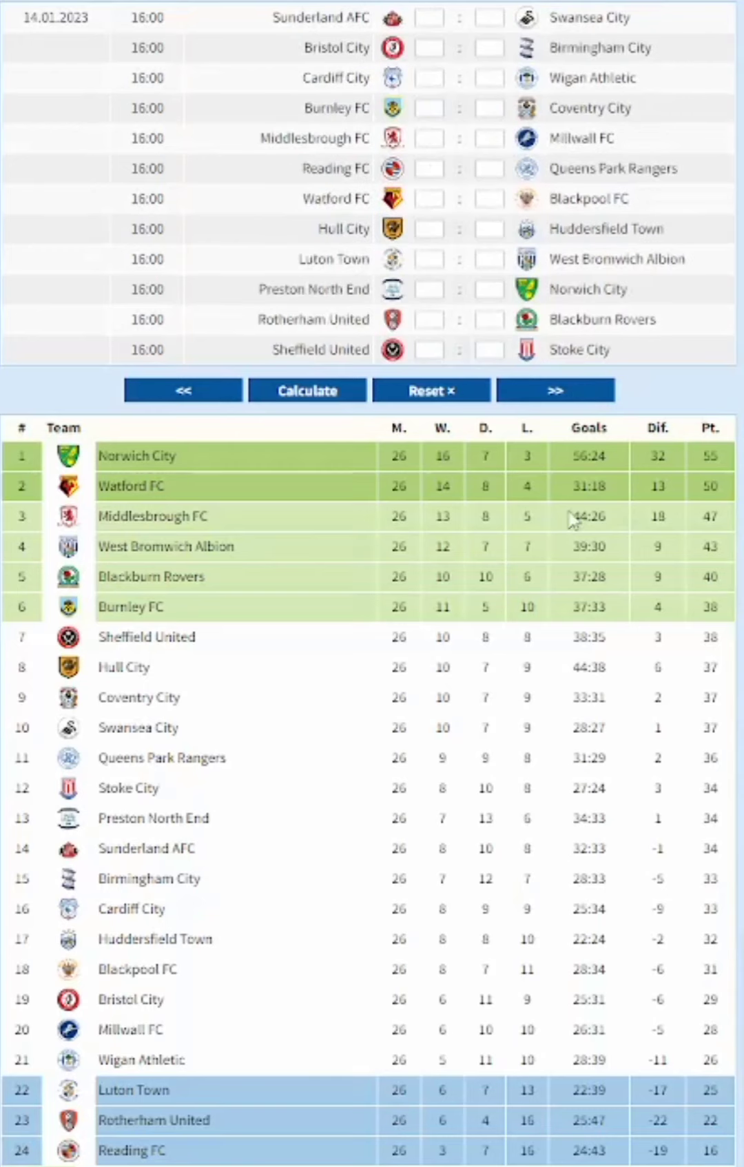
Enter Sunderland AFC 1:1 Swansea City and Bristol City 0:1 Birmingham City in the 14.01.2023 matchday
text(1)
key(Tab)
text(1)
key(Tab)
text(0)
key(Tab)
text(1)
key(Tab)
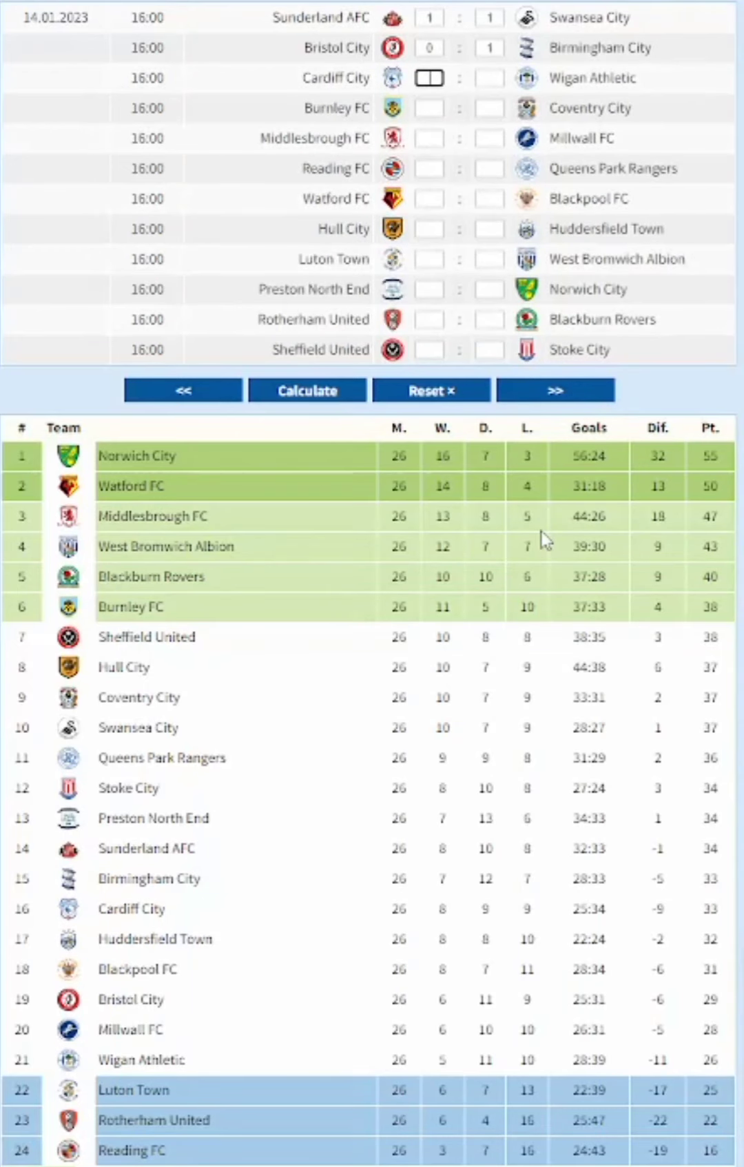
Enter Cardiff City 2:1 Wigan Athletic and Burnley FC 1:3 Coventry City
text(2)
key(Tab)
text(1)
key(Tab)
text(1)
key(Tab)
text(3)
key(Tab)
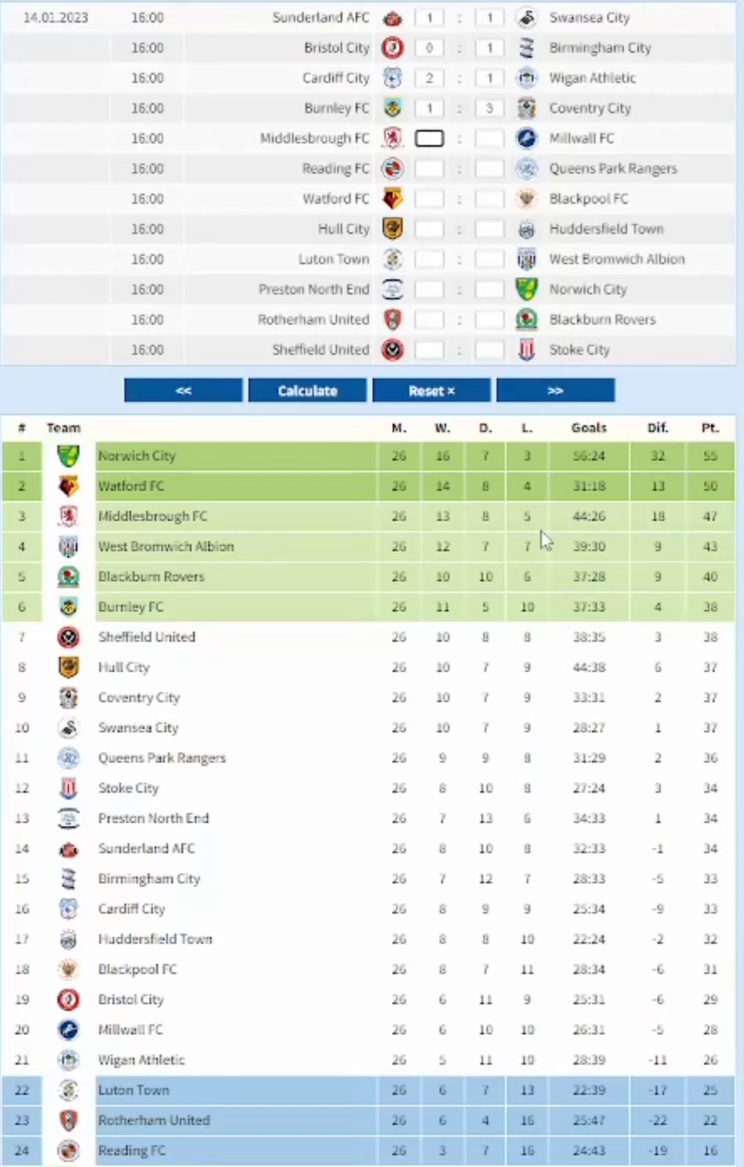
Enter Middlesbrough FC 3:0 Millwall FC and Reading FC 0:0 Queens Park Rangers
text(3)
key(Tab)
text(0)
key(Tab)
text(0)
key(Tab)
text(0)
key(Tab)
Enter Watford FC 1:0 Blackpool FC and Hull City 1:1 Huddersfield Town
text(1)
key(Tab)
text(0)
key(Tab)
text(1)
key(Tab)
text(1)
key(Tab)
Enter Luton Town 1:4 West Bromwich Albion and Preston North End 2:2 Norwich City
text(1)
key(Tab)
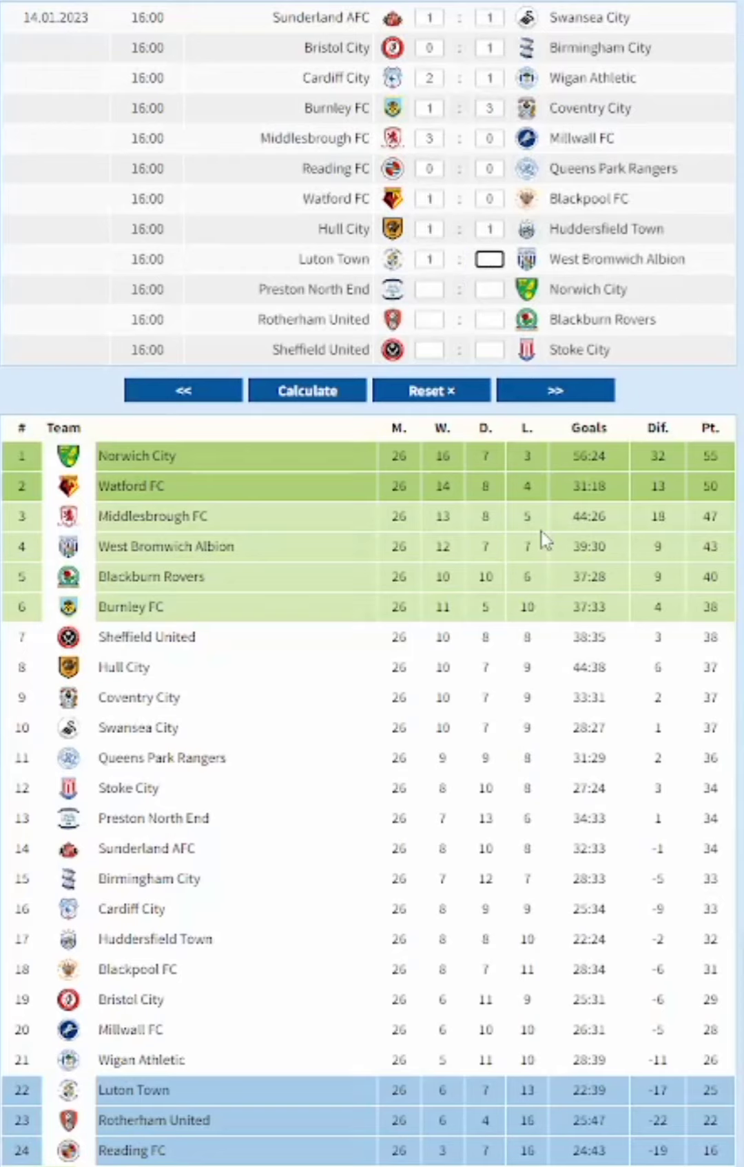
text(4)
key(Tab)
text(2)
key(Tab)
text(2)
key(Tab)
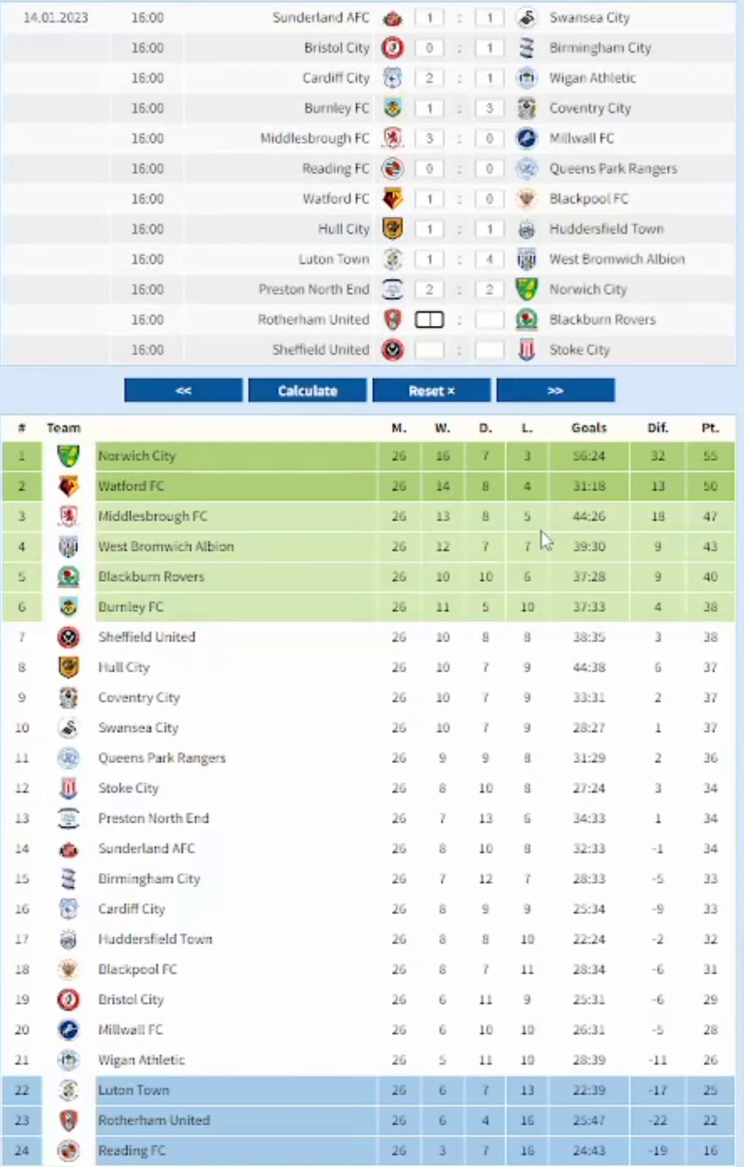
Enter Rotherham United 2:1 Blackburn Rovers in the 14.01.2023 matchday
text(2)
key(Tab)
text(1)
key(Tab)
Enter Sheffield United 0:0 Stoke City, calculate the table and open the 21.01.2023 matchday
text(0)
key(Tab)
text(0)
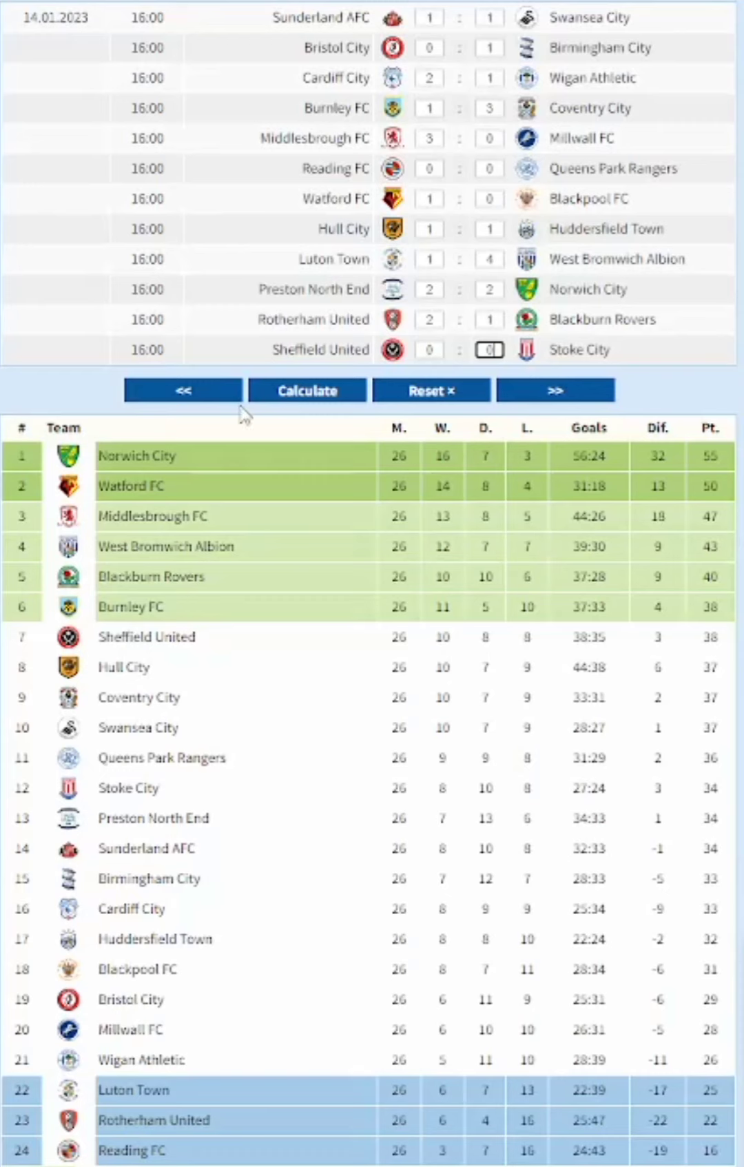
click(286, 391)
click(541, 396)
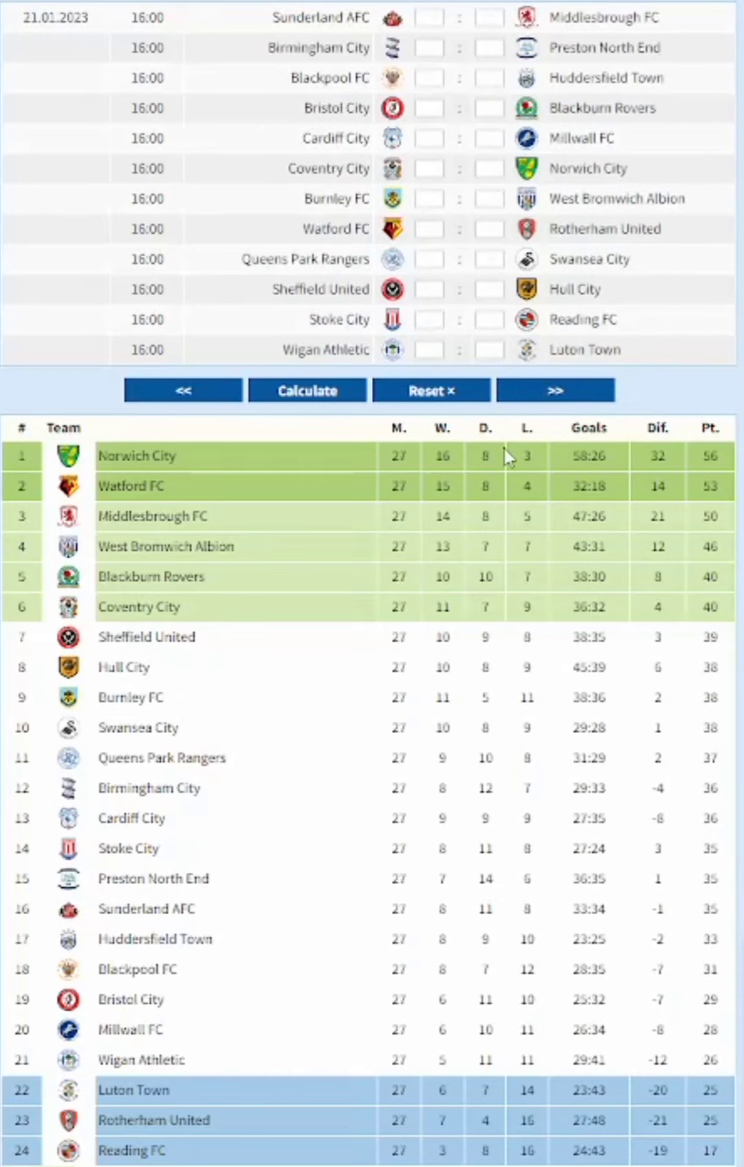
Enter Sunderland AFC 2:1 Middlesbrough FC and Birmingham City 1:0 Preston North End in the 21.01.2023 matchday
text(2)
key(Tab)
text(1)
key(Tab)
text(1)
key(Tab)
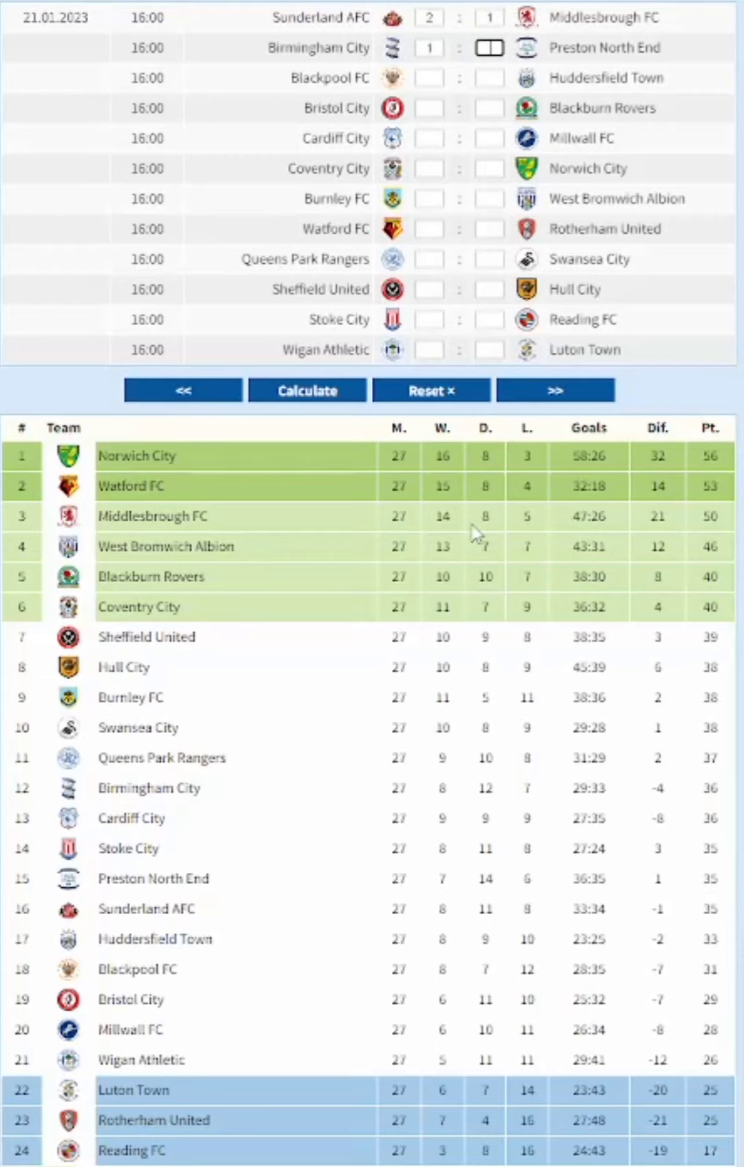
text(0)
key(Tab)
Enter Blackpool FC 0:0 Huddersfield Town and Bristol City 1:2 Blackburn Rovers
text(0)
key(Tab)
text(0)
key(Tab)
text(1)
key(Tab)
text(2)
key(Tab)
Enter Cardiff City 2:2 Millwall FC and Coventry City 2:0 Norwich City in the 21.01.2023 matchday
text(2)
key(Tab)
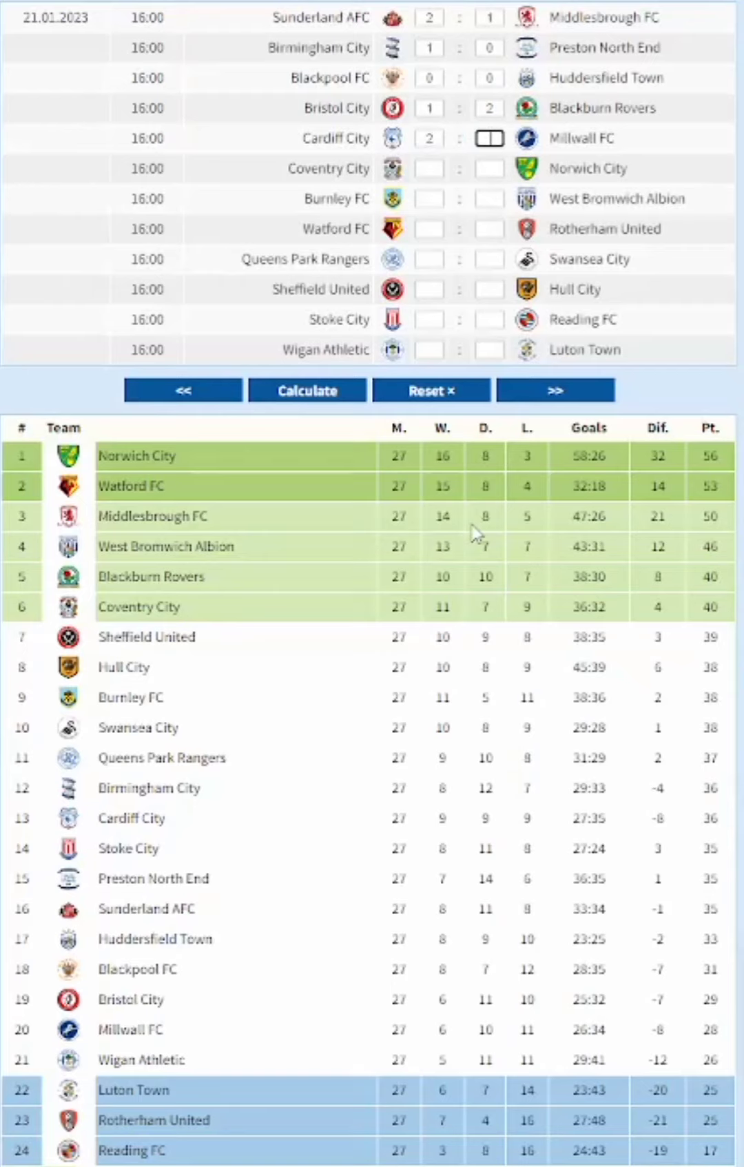
text(2)
key(Tab)
text(2)
key(Tab)
text(0)
key(Tab)
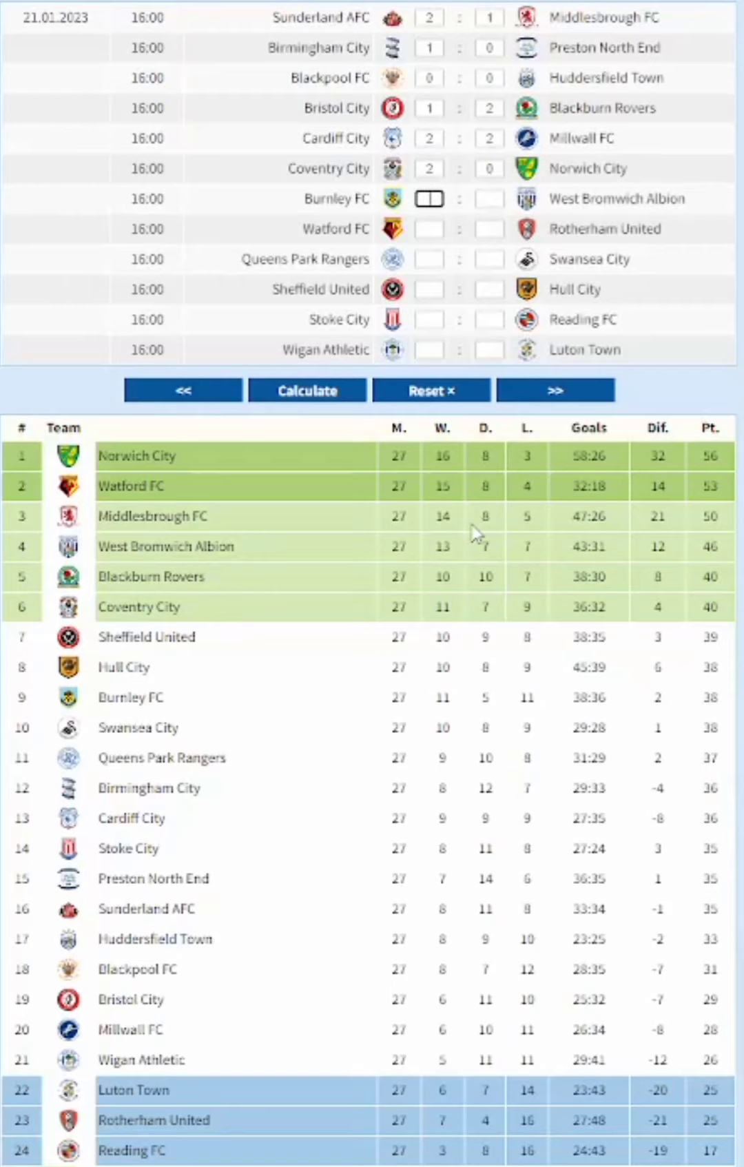
Enter Burnley FC 2:1 West Bromwich Albion and Watford FC 3:2 Rotherham United
text(2)
key(Tab)
text(1)
key(Tab)
text(3)
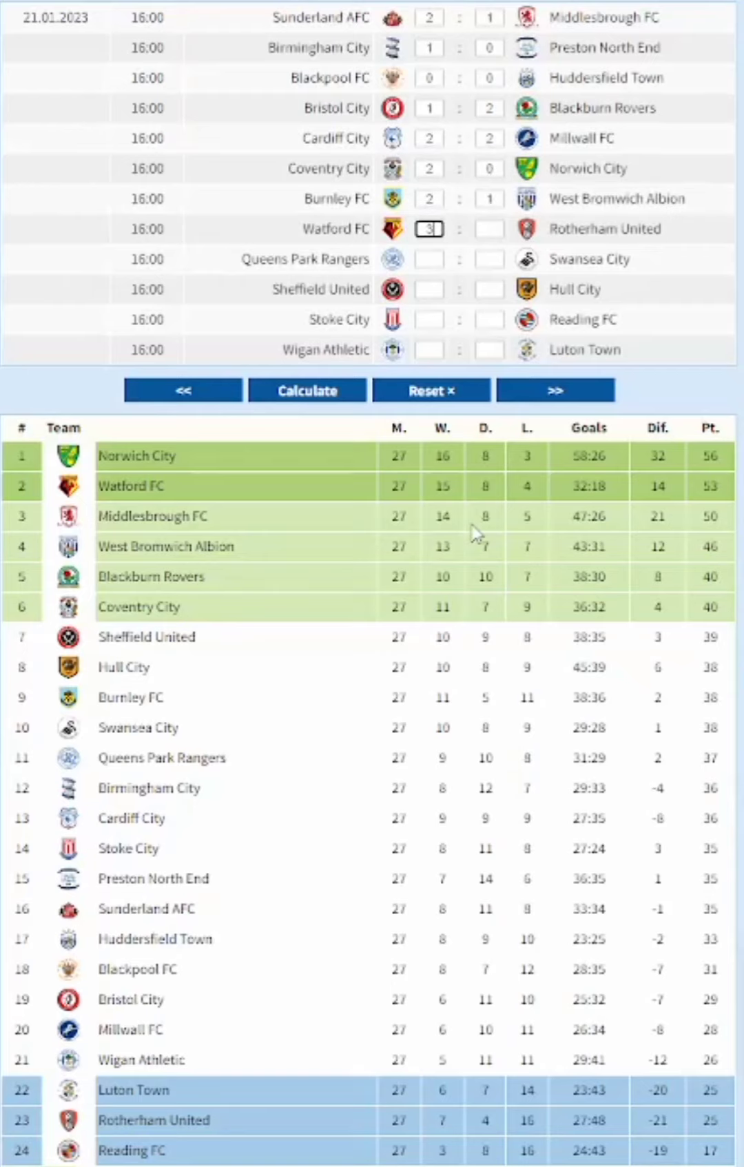
key(Tab)
text(2)
key(Tab)
Enter Queens Park Rangers 1:1 Swansea City and Sheffield United 1:2 Hull City
text(1)
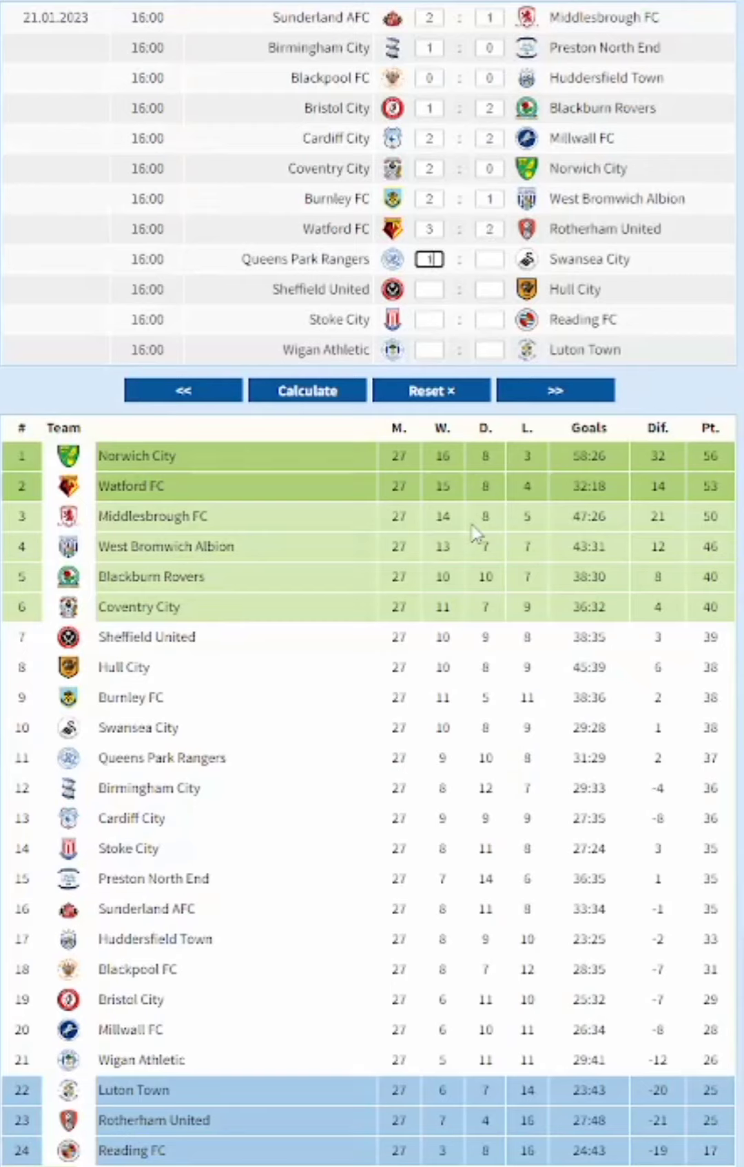
key(Tab)
text(1)
key(Tab)
text(1)
key(Tab)
text(2)
key(Tab)
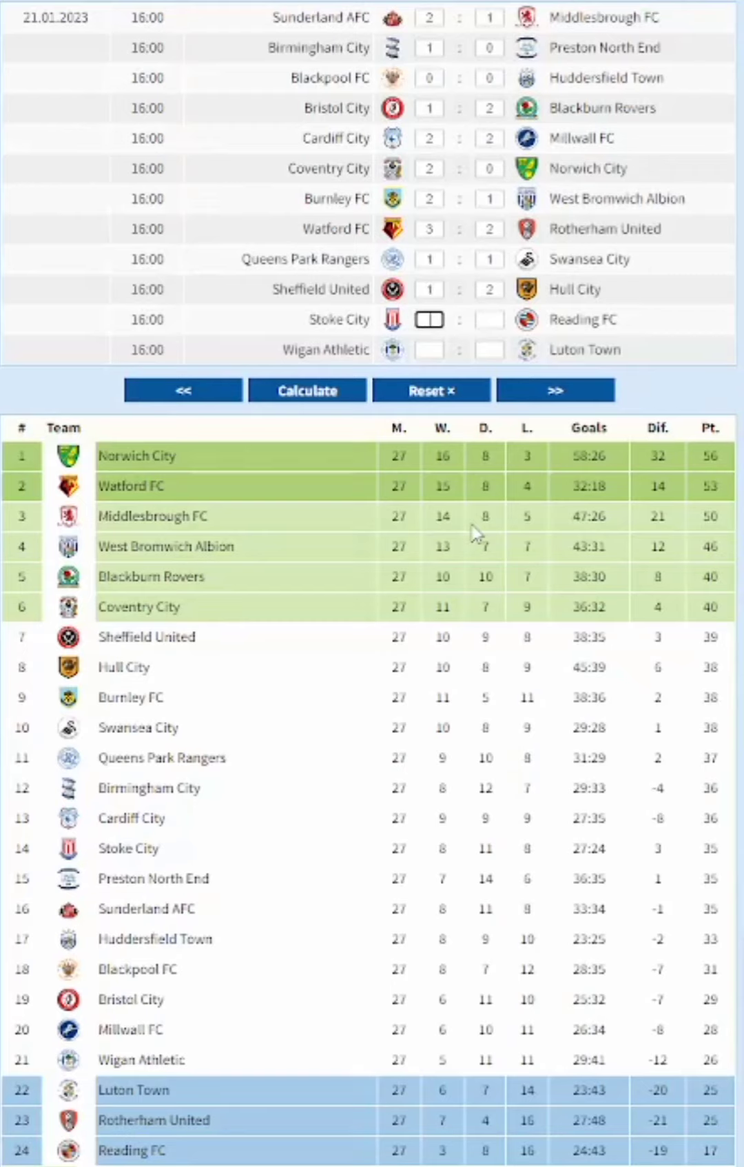
Complete the matchday with Stoke City 2:0 Reading FC and Wigan Athletic 4:0 Luton Town, and calculate the table
text(2)
key(Tab)
text(0)
key(Tab)
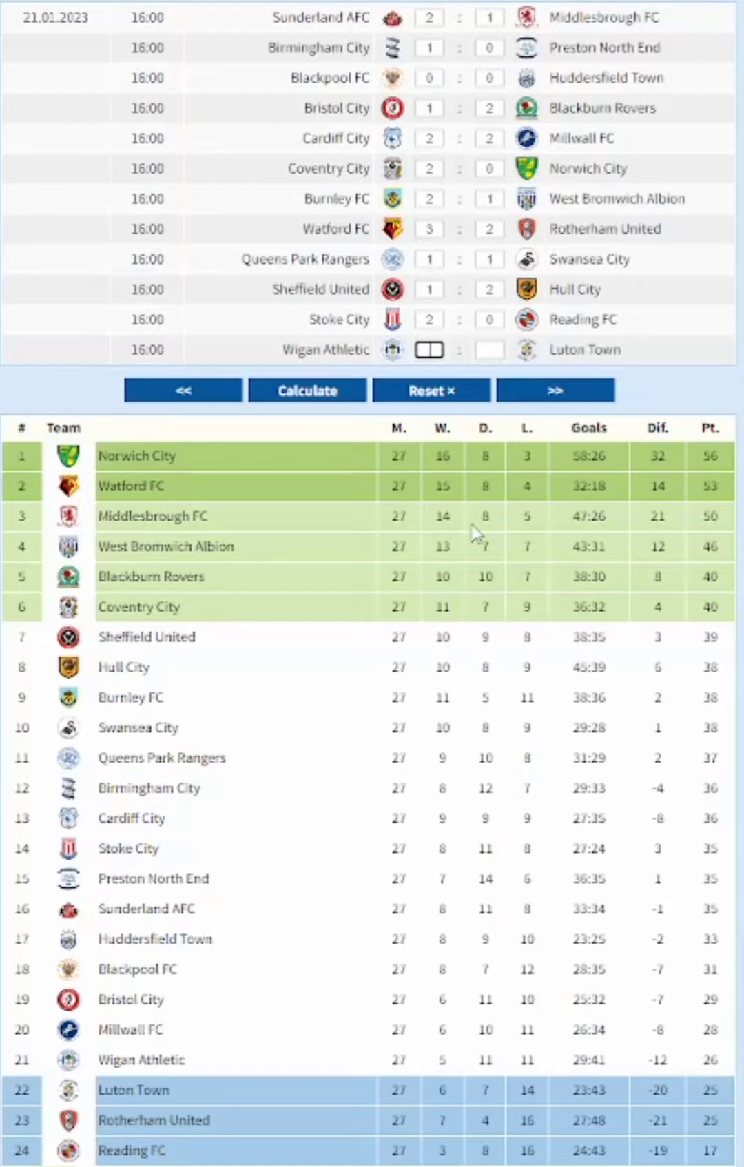
text(4)
key(Tab)
text(0)
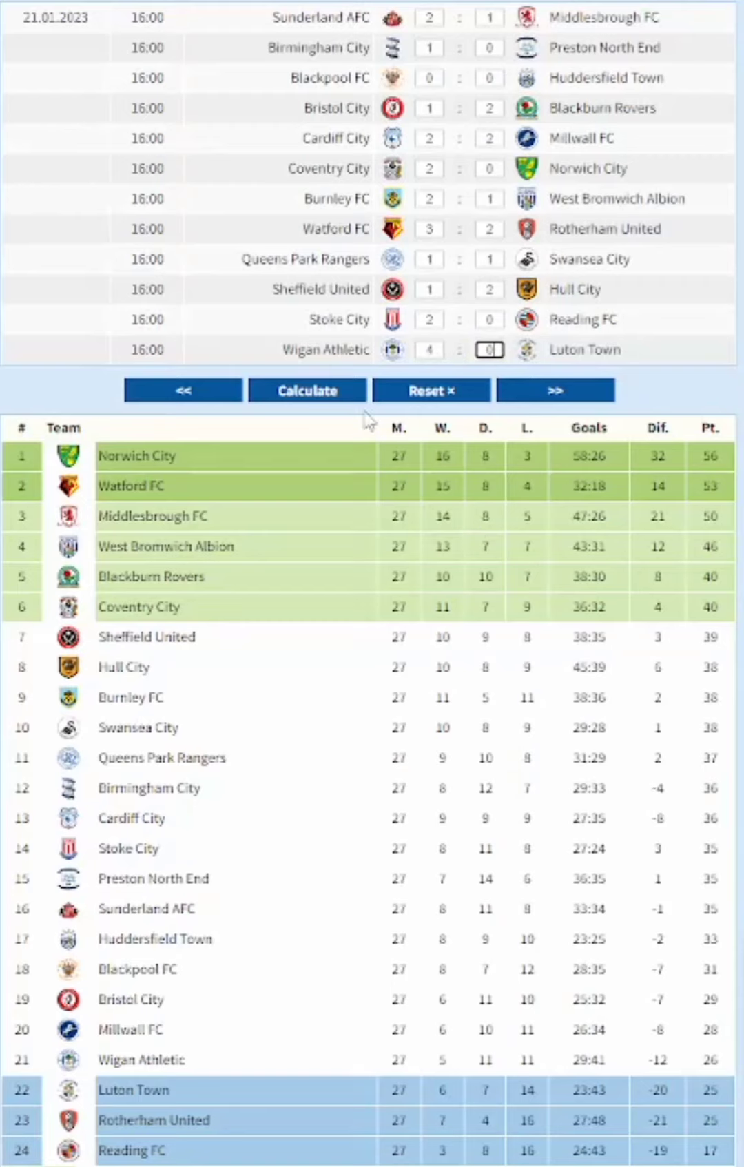
click(318, 393)
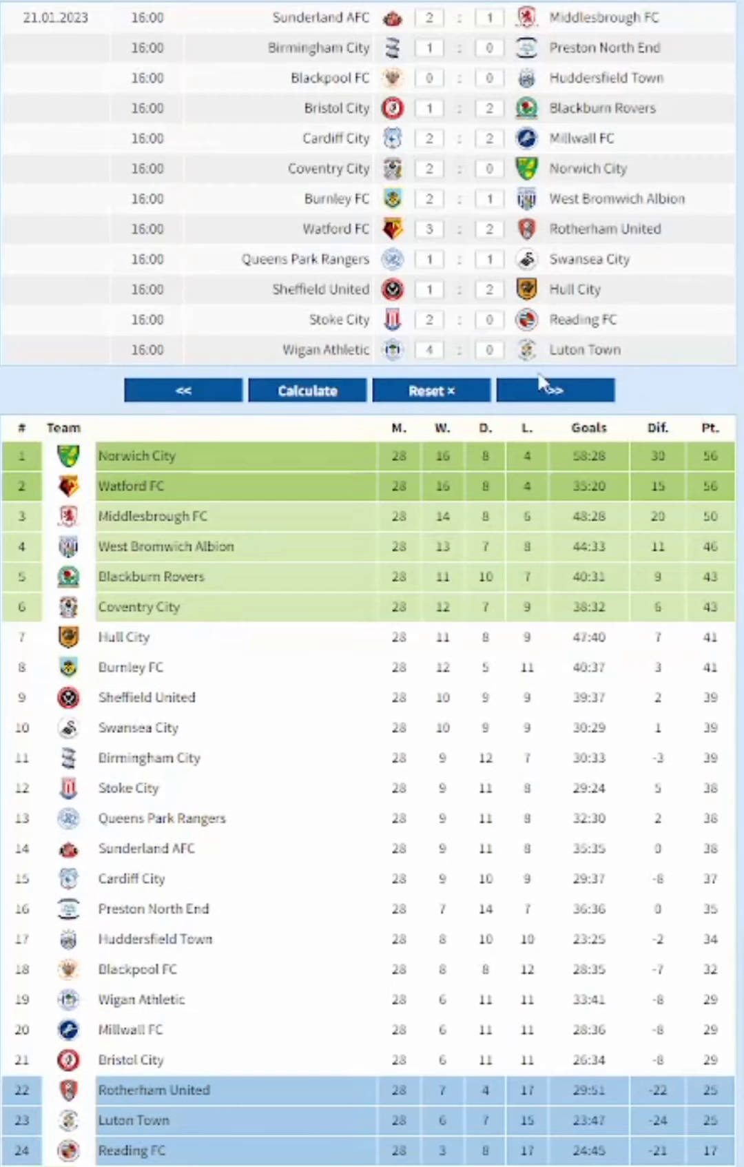
Open the 28.01.2023 matchday and enter Blackburn Rovers 1:1 Blackpool FC
click(573, 390)
text(1)
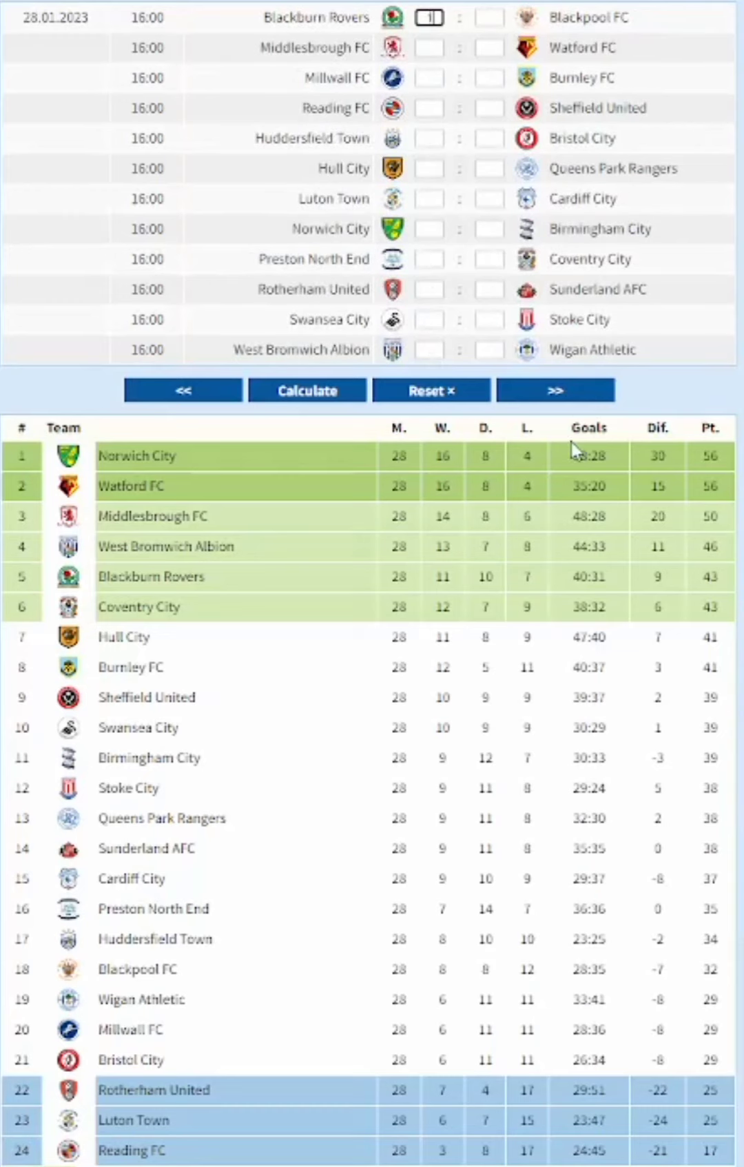
key(Tab)
text(1)
key(Tab)
Enter Middlesbrough FC 1:- Watford FC and Millwall FC 0:2 Burnley FC in the 28.01.2023 matchday
text(1)
key(Tab)
key(Tab)
text(0)
key(Tab)
text(2)
key(Tab)
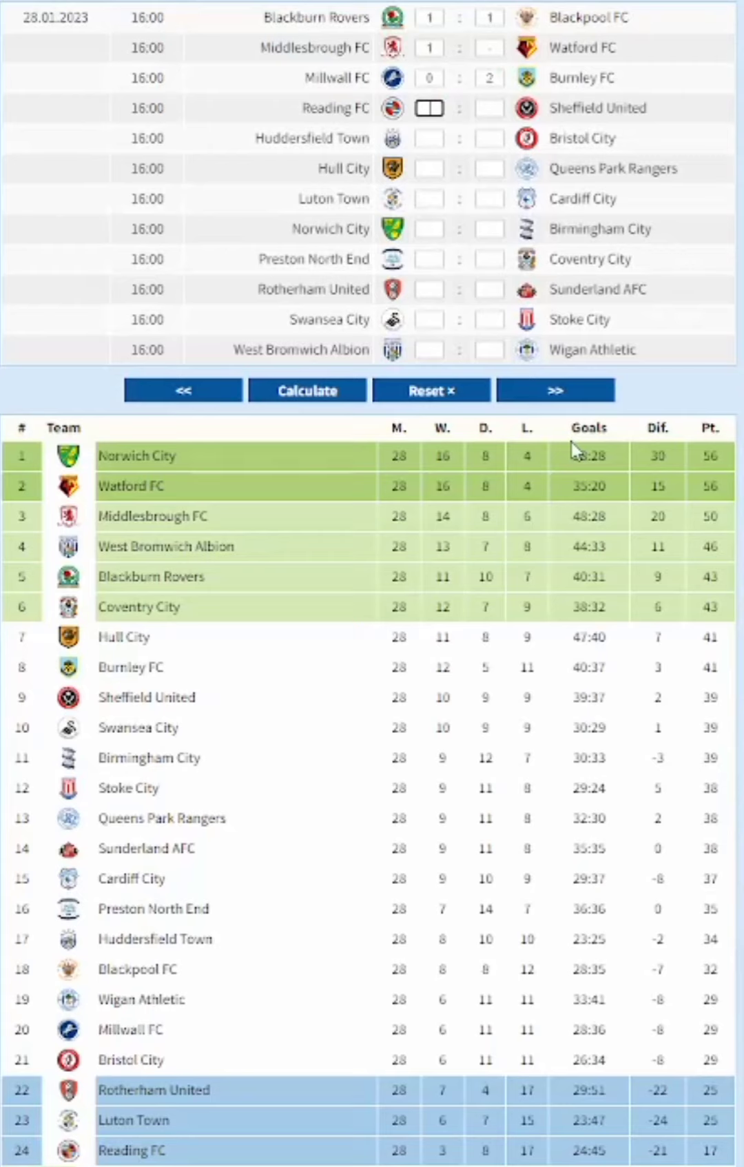
Enter Reading FC 1:2 Sheffield United and Huddersfield Town 5:0 Bristol City
text(1)
key(Tab)
text(2)
key(Tab)
text(5)
key(Tab)
text(0)
key(Tab)
Enter Hull City 0:0 Queens Park Rangers and Luton Town 2:1 Cardiff City
text(0)
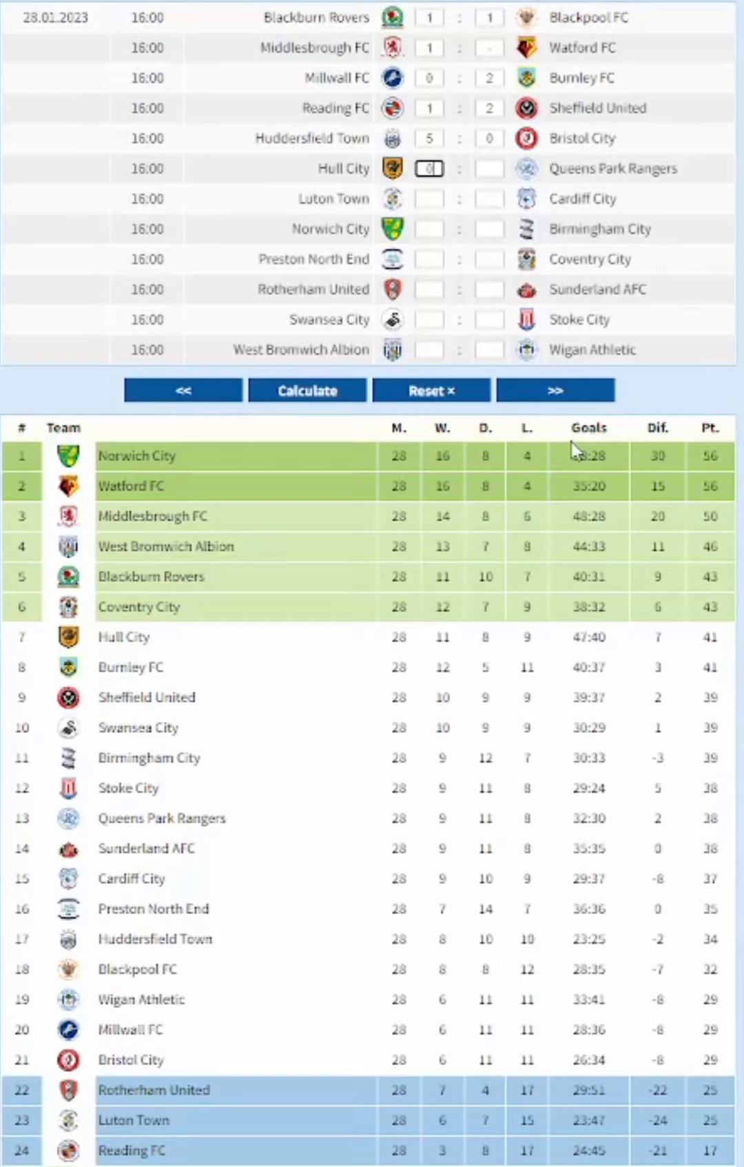
key(Tab)
text(0)
key(Tab)
text(2)
key(Tab)
text(1)
key(Tab)
Enter Norwich City 1:0 Birmingham City and Preston North End 1:1 Coventry City
key(Tab)
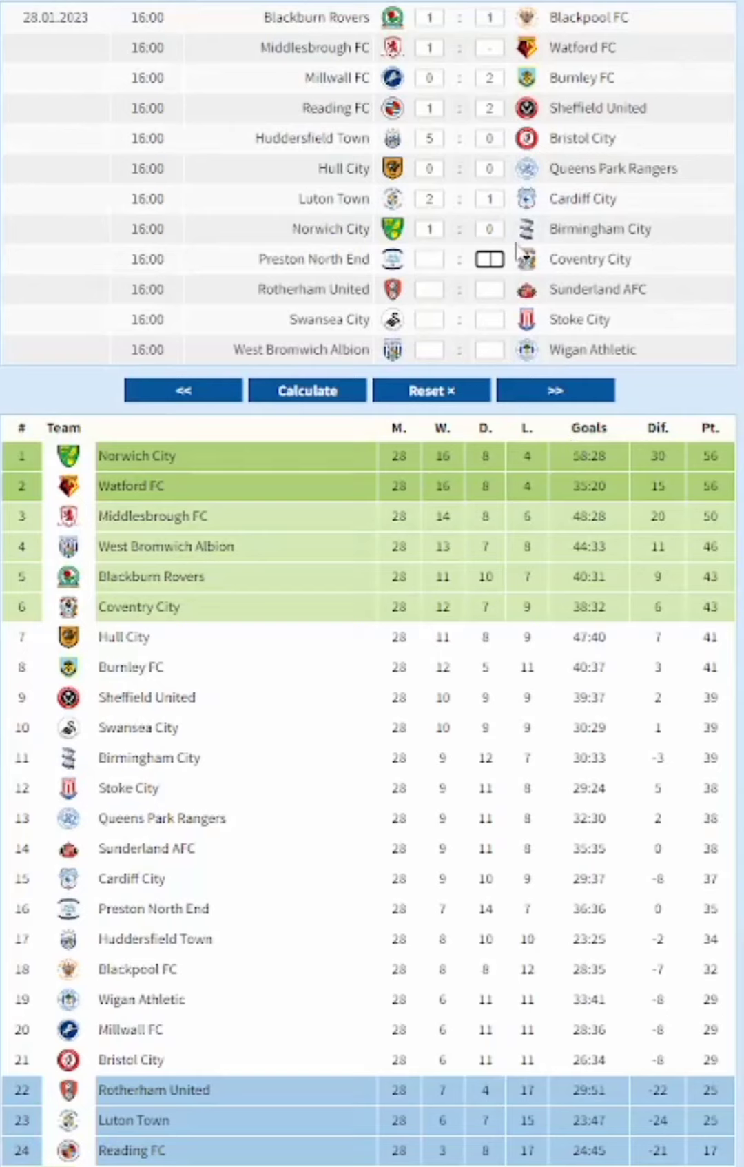
click(430, 260)
text(1)
key(Tab)
text(1)
key(Tab)
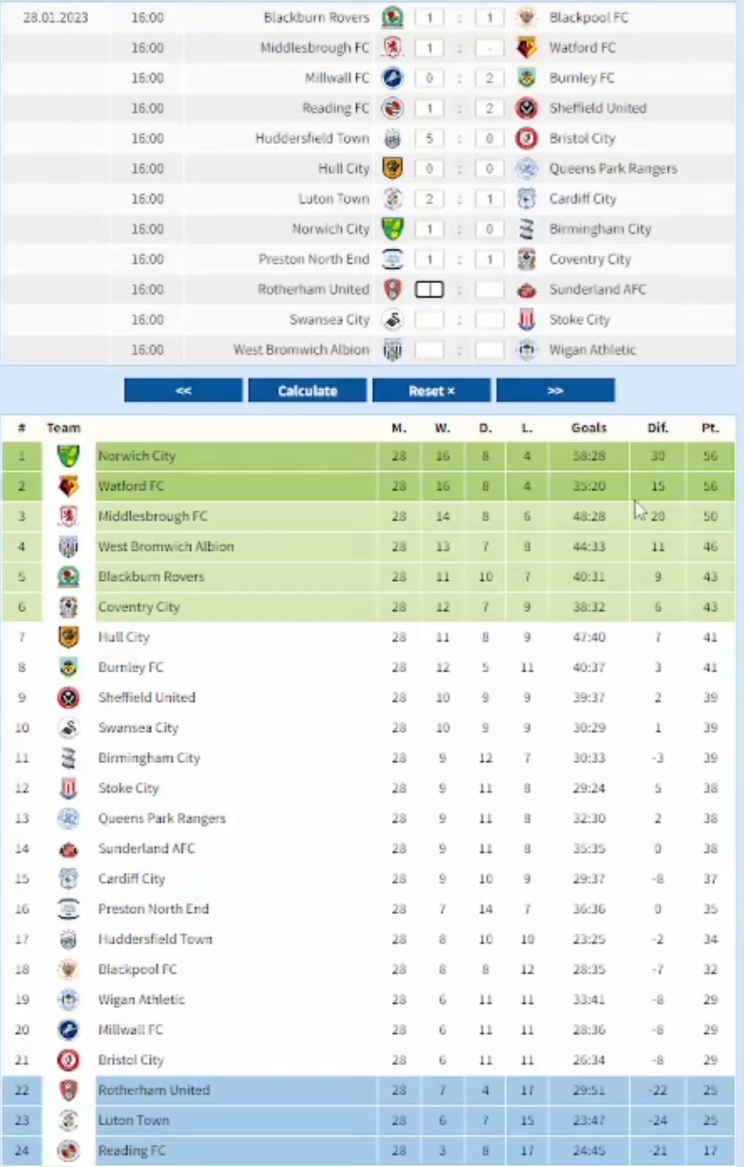
Enter Rotherham United 1:3 Sunderland AFC and Swansea City 0:0 Stoke City
key(Tab)
key(Tab)
text(0)
key(Tab)
text(0)
key(Tab)
Enter West Bromwich Albion 2:0 Wigan Athletic and calculate the table for the 28.01.2023 matchday
text(2)
key(Tab)
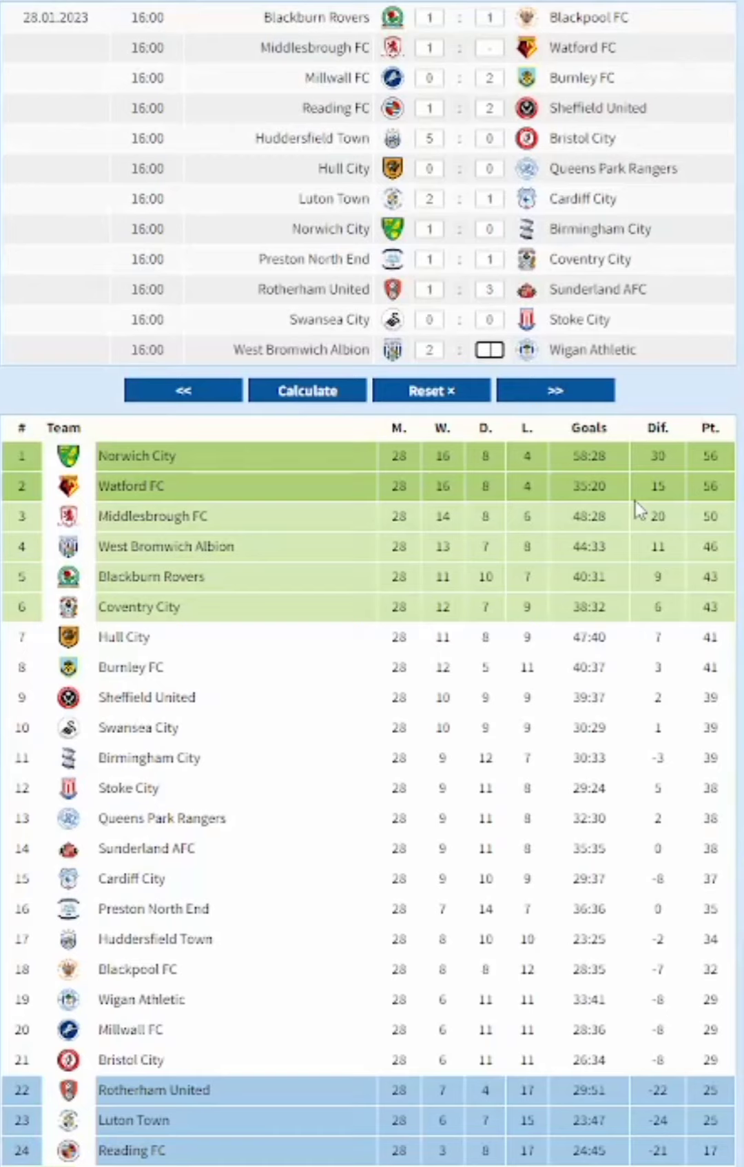
text(0)
click(321, 380)
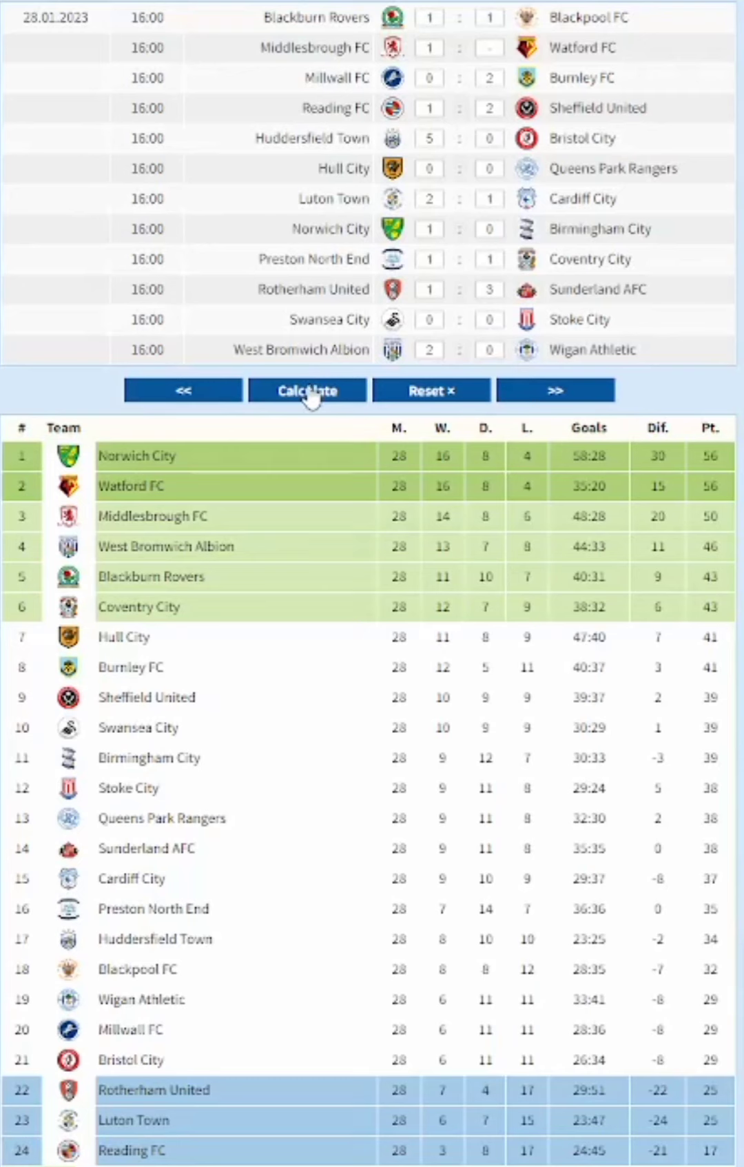
Open the 04.02.2023 matchday and enter Blackburn Rovers 1:1 Wigan Athletic
click(554, 392)
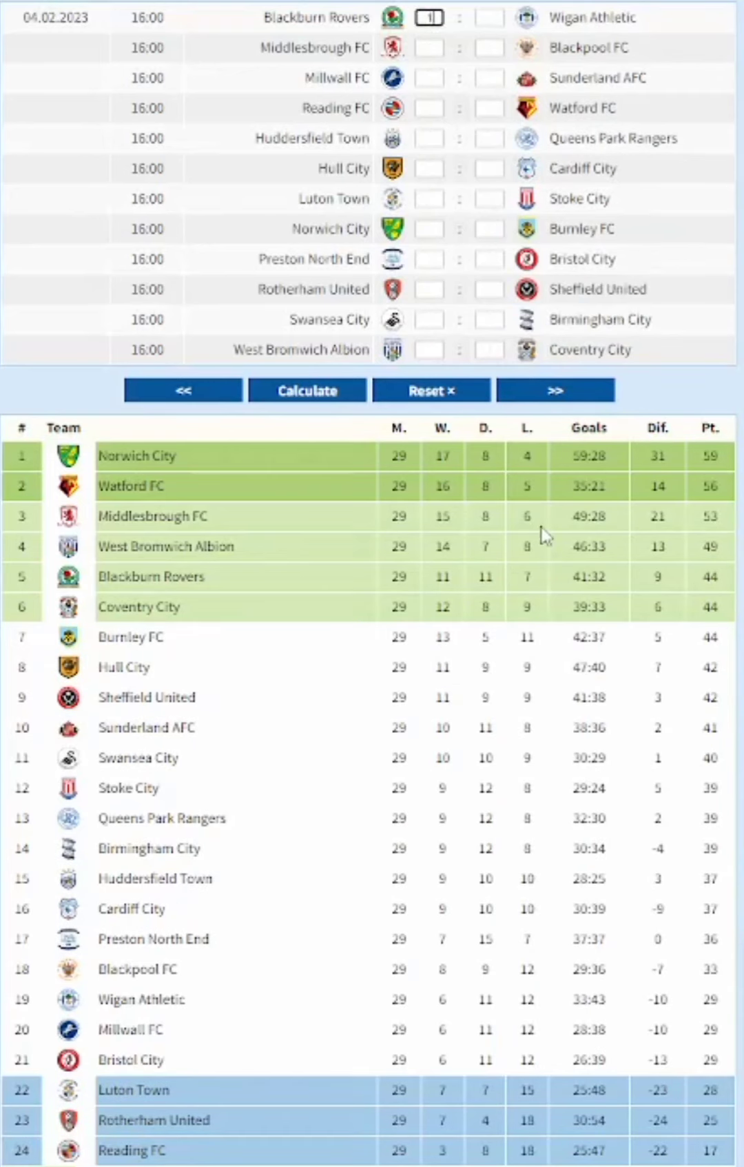
key(Tab)
key(Tab)
Enter Middlesbrough FC 1:0 Blackpool FC and Millwall FC 0:0 Sunderland AFC in the 04.02.2023 matchday
text(1)
key(Tab)
text(0)
key(Tab)
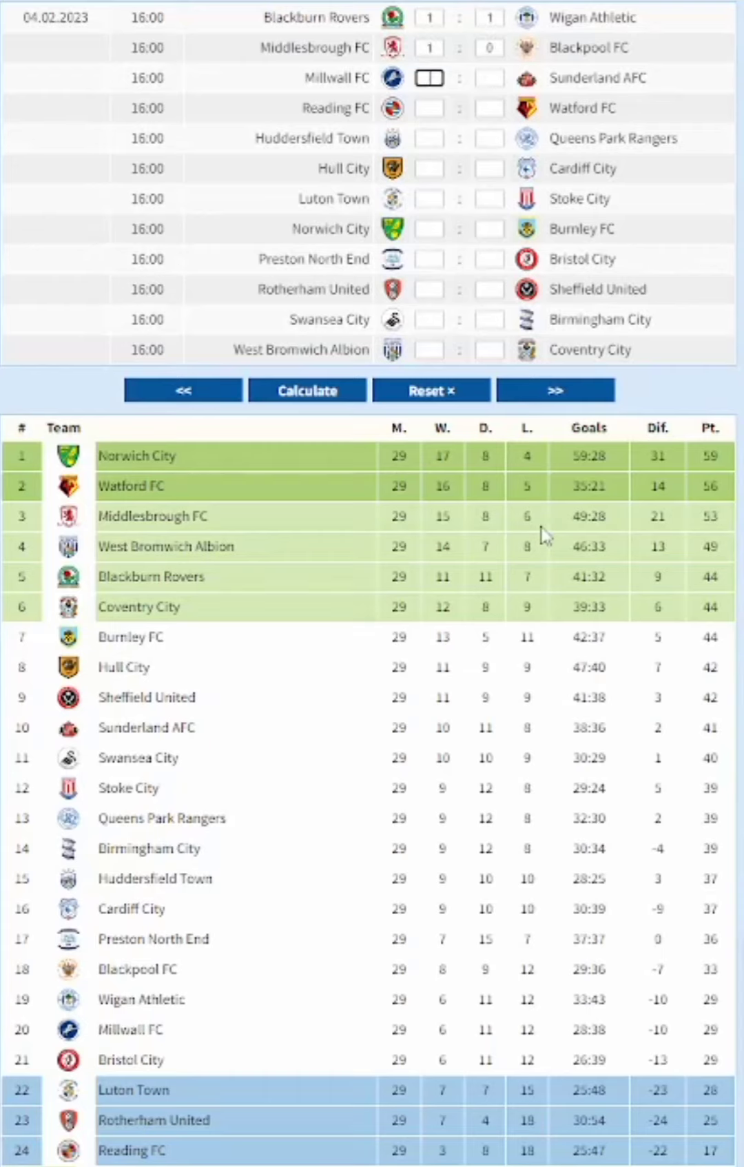
text(0)
key(Tab)
text(0)
key(Tab)
Enter Reading FC 0:2 Watford FC and Huddersfield Town 1:2 Queens Park Rangers
text(0)
key(Tab)
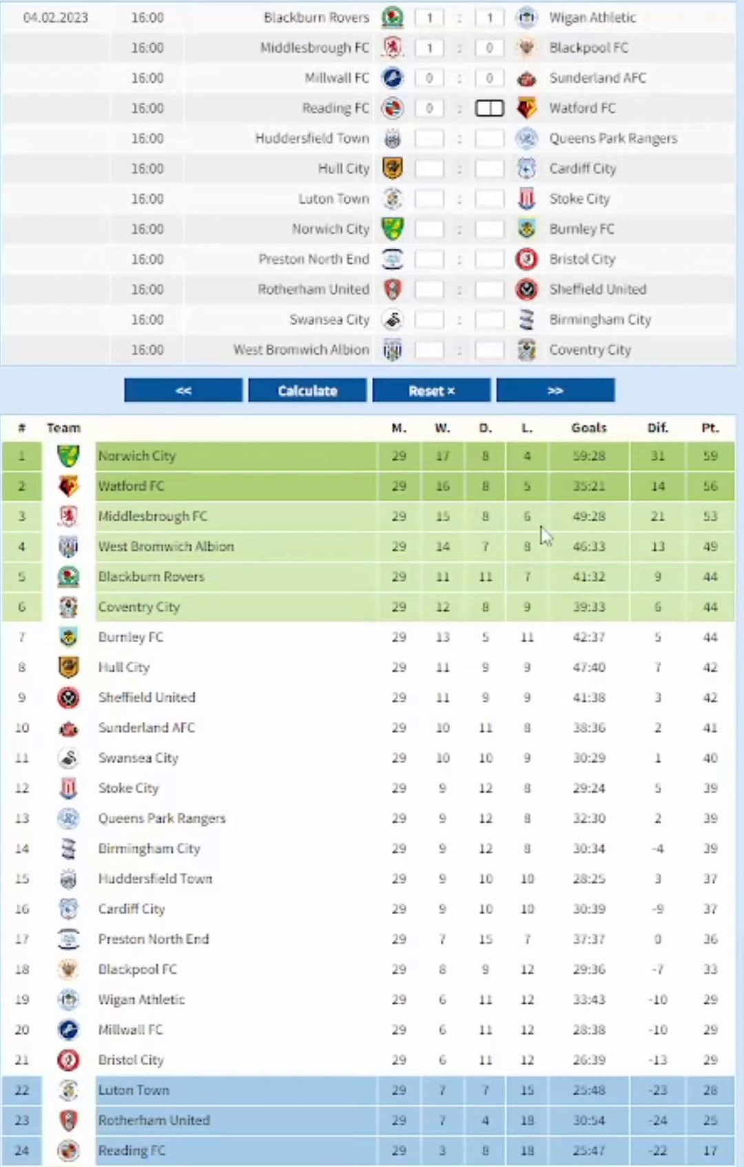
text(2)
key(Tab)
text(1)
key(Tab)
text(2)
key(Tab)
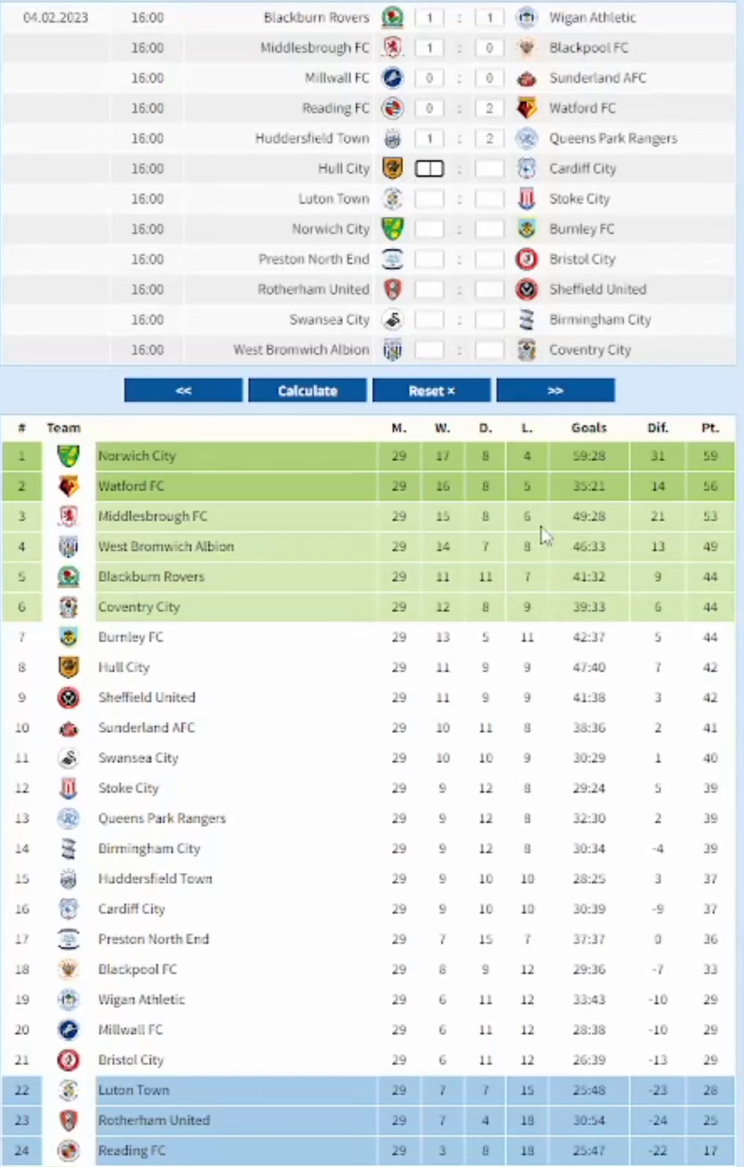
Enter Hull City 3:2 Cardiff City and Luton Town 3:3 Stoke City
text(3)
key(Tab)
text(2)
key(Tab)
text(3)
key(Tab)
text(3)
key(Tab)
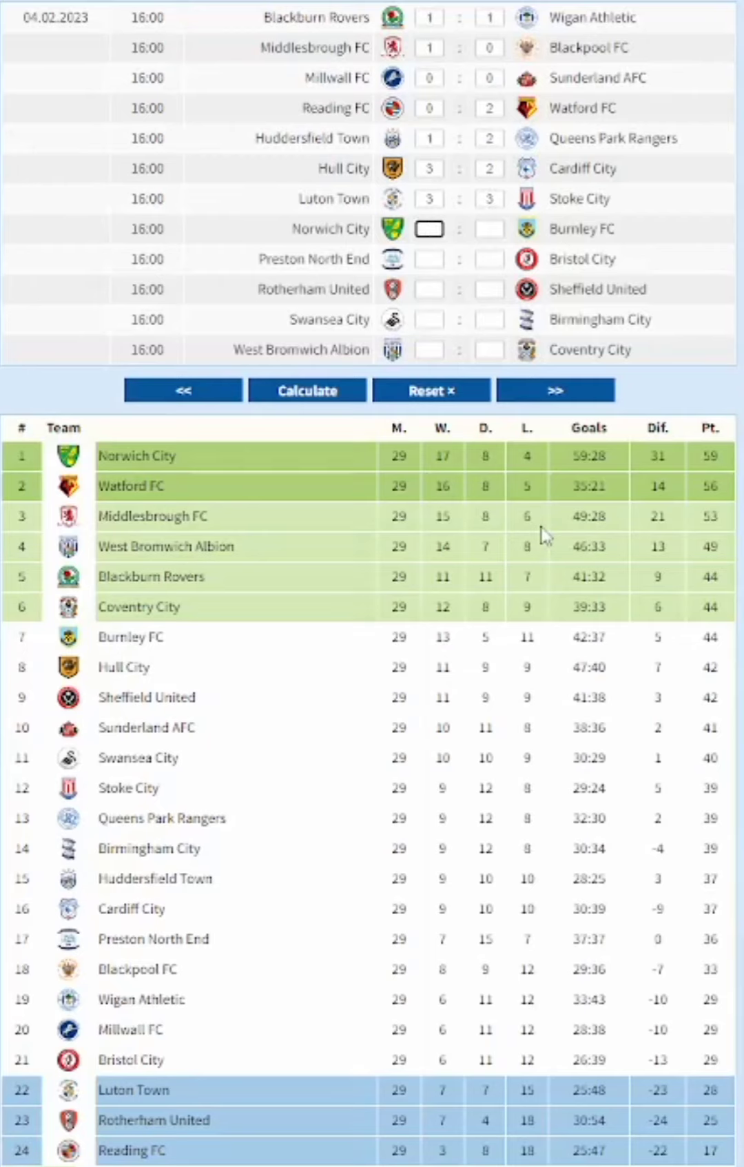
Enter Norwich City 1:0 Burnley FC and Preston North End 0:0 Bristol City
text(1)
key(Tab)
text(0)
key(Tab)
text(0)
key(Tab)
text(0)
key(Tab)
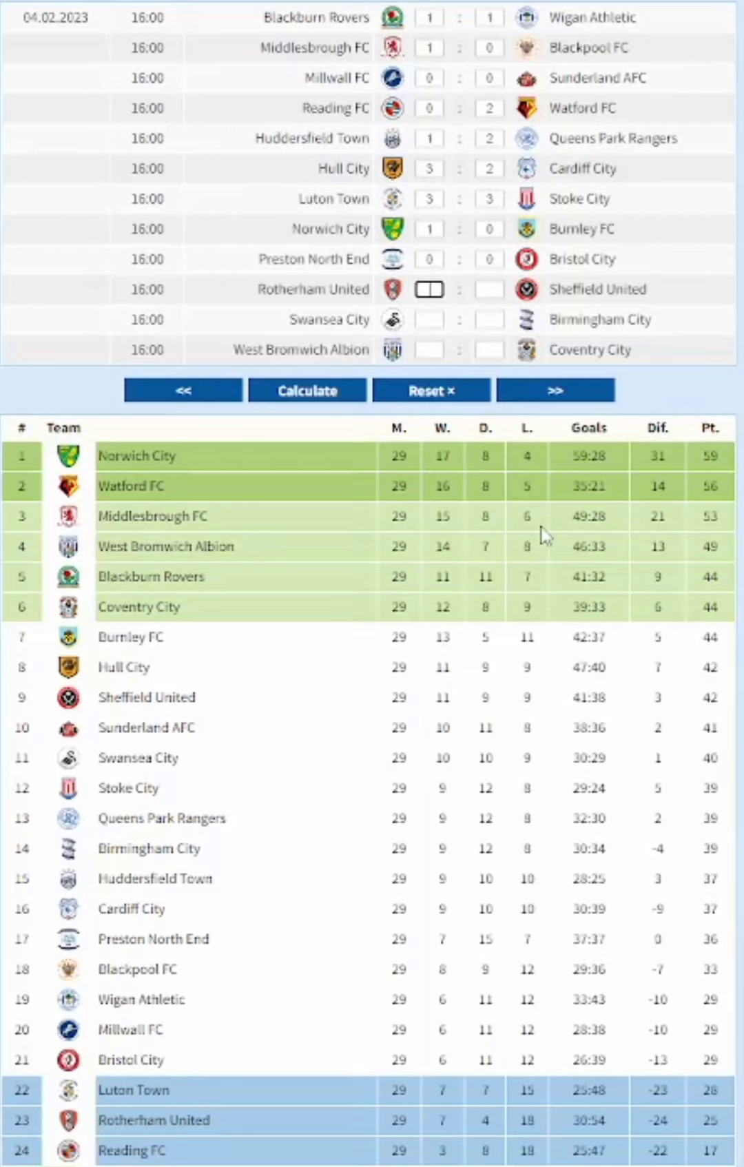
Enter Rotherham United 1:3 Sheffield United and Swansea City 4:0 Birmingham City
text(1)
key(Tab)
text(3)
key(Tab)
key(Tab)
text(0)
key(Tab)
Enter West Bromwich Albion 0:1 Coventry City and calculate the table for the 04.02.2023 matchday
text(0)
key(Tab)
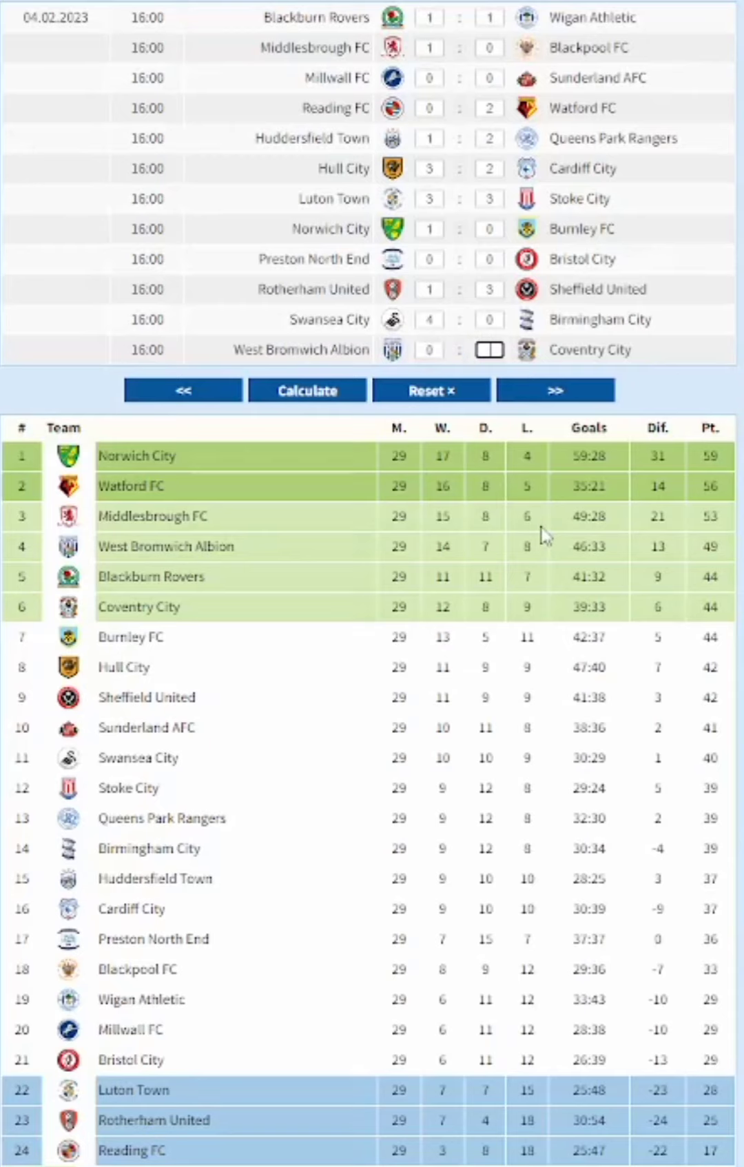
click(307, 393)
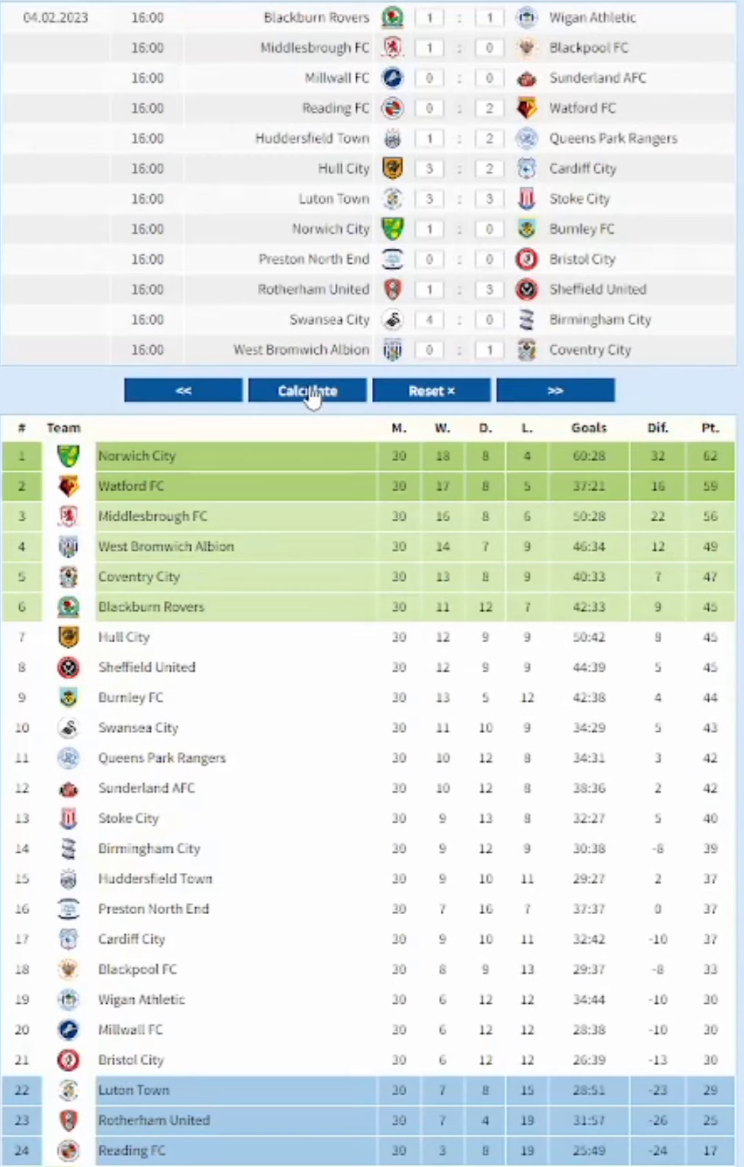
Open the 11.02.2023 matchday and enter Sunderland AFC 2:3 Reading FC
click(555, 391)
text(2)
key(Tab)
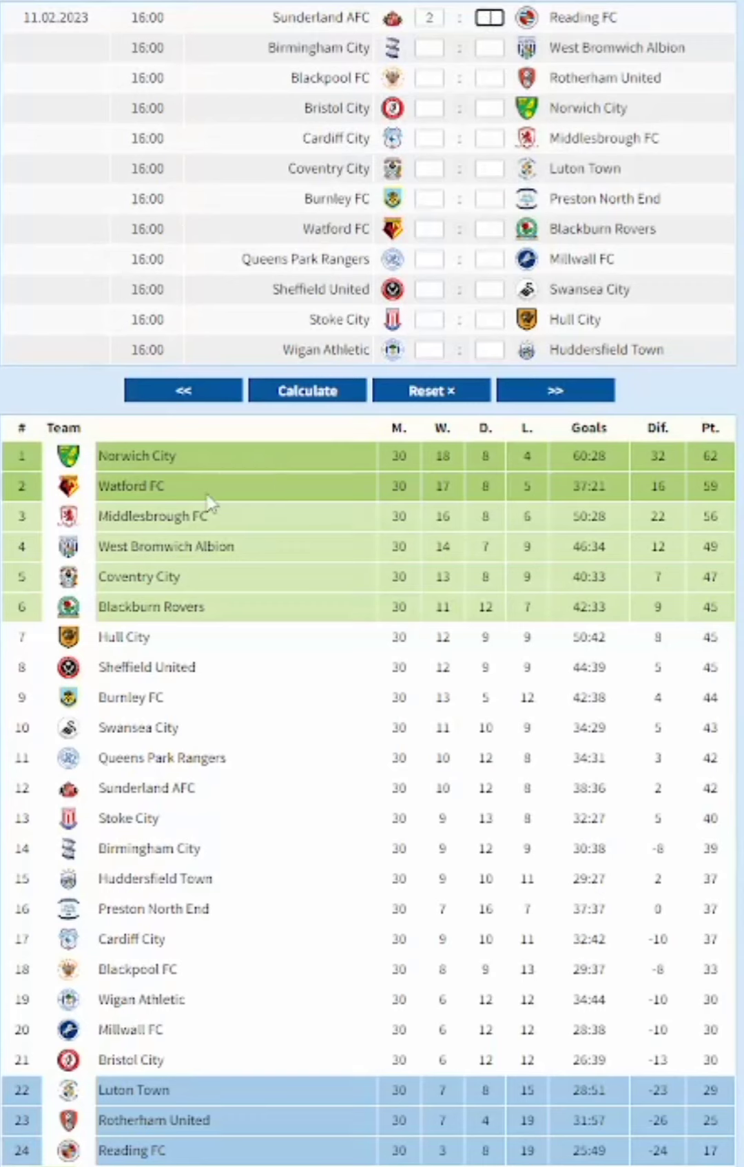
text(3)
key(Tab)
Enter Birmingham City 2:2 West Bromwich Albion and Blackpool FC 2:0 Rotherham United in the 11.02.2023 matchday
text(2)
key(Tab)
text(2)
key(Tab)
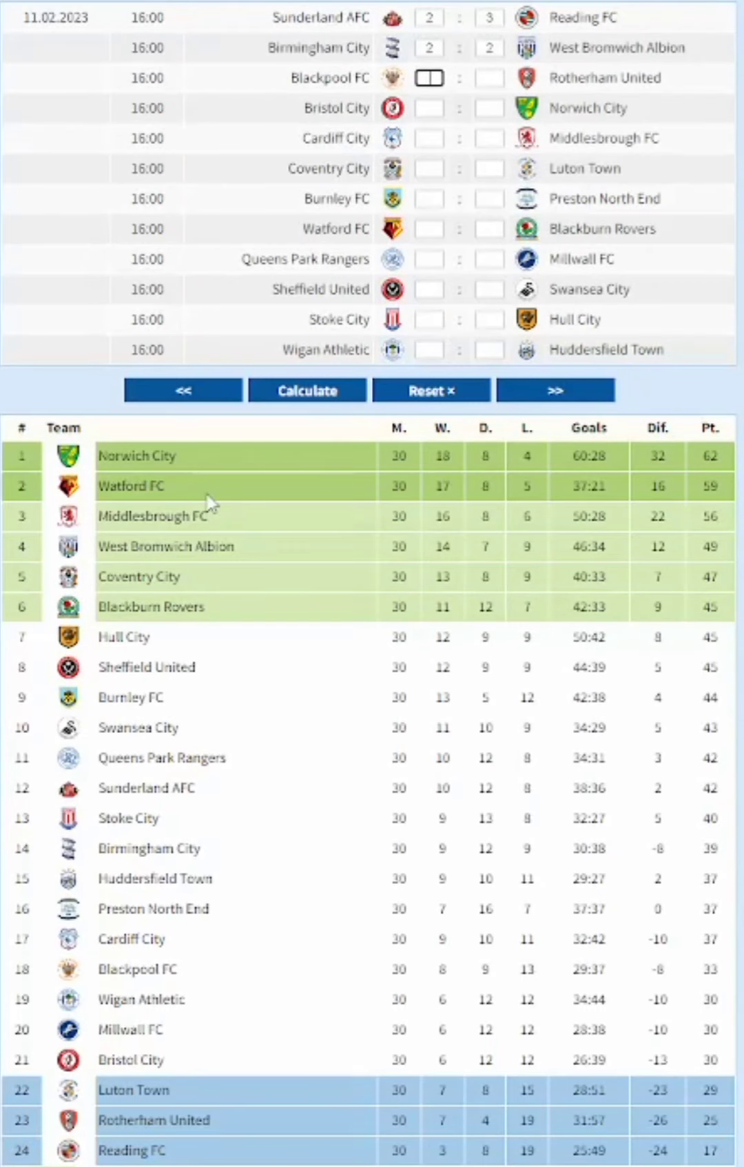
text(2)
key(Tab)
text(0)
key(Tab)
Enter Bristol City 0:0 Norwich City and Cardiff City 0:1 Middlesbrough FC
text(0)
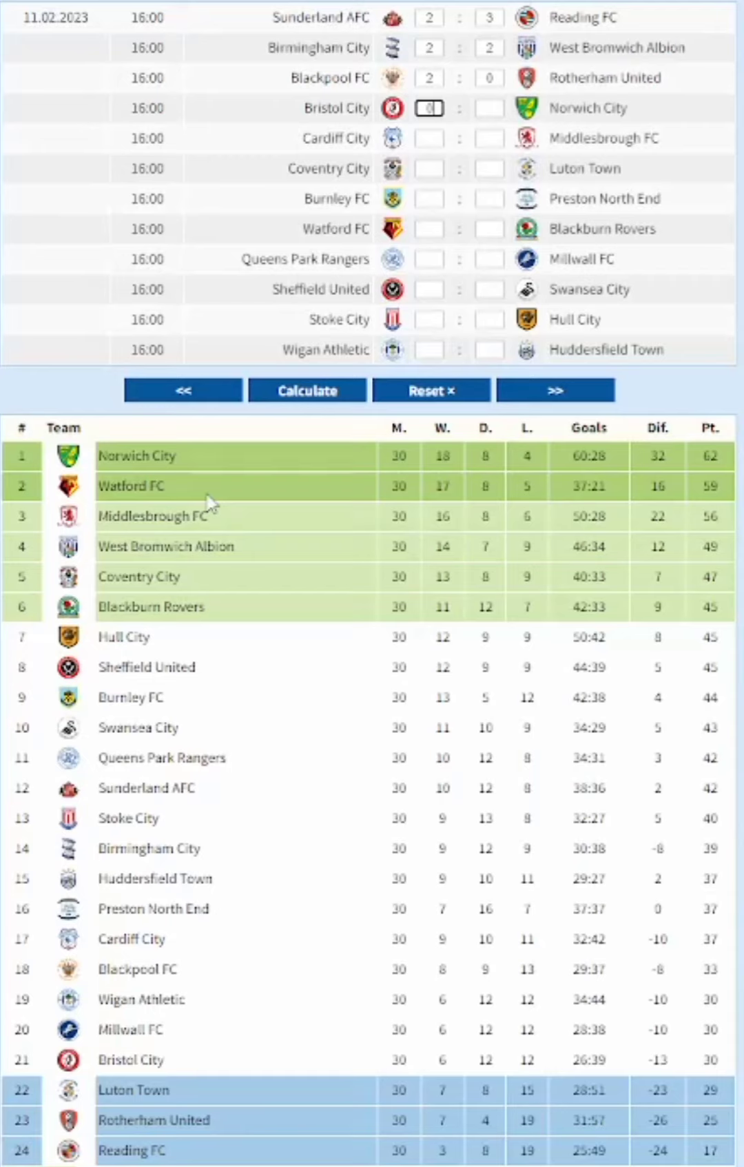
key(Tab)
text(0)
key(Tab)
text(0)
key(Tab)
text(1)
key(Tab)
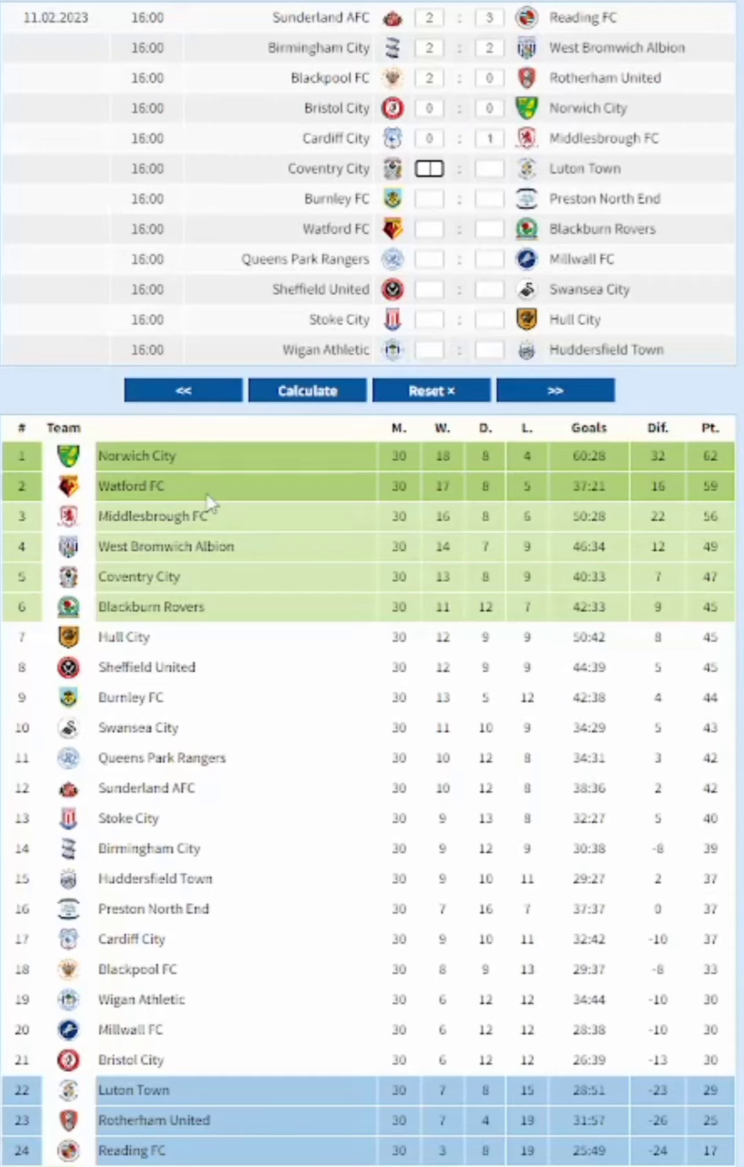
Enter Coventry City 2:1 Luton Town and Burnley FC 3:1 Preston North End in the 11.02.2023 matchday
text(2)
key(Tab)
text(1)
key(Tab)
text(3)
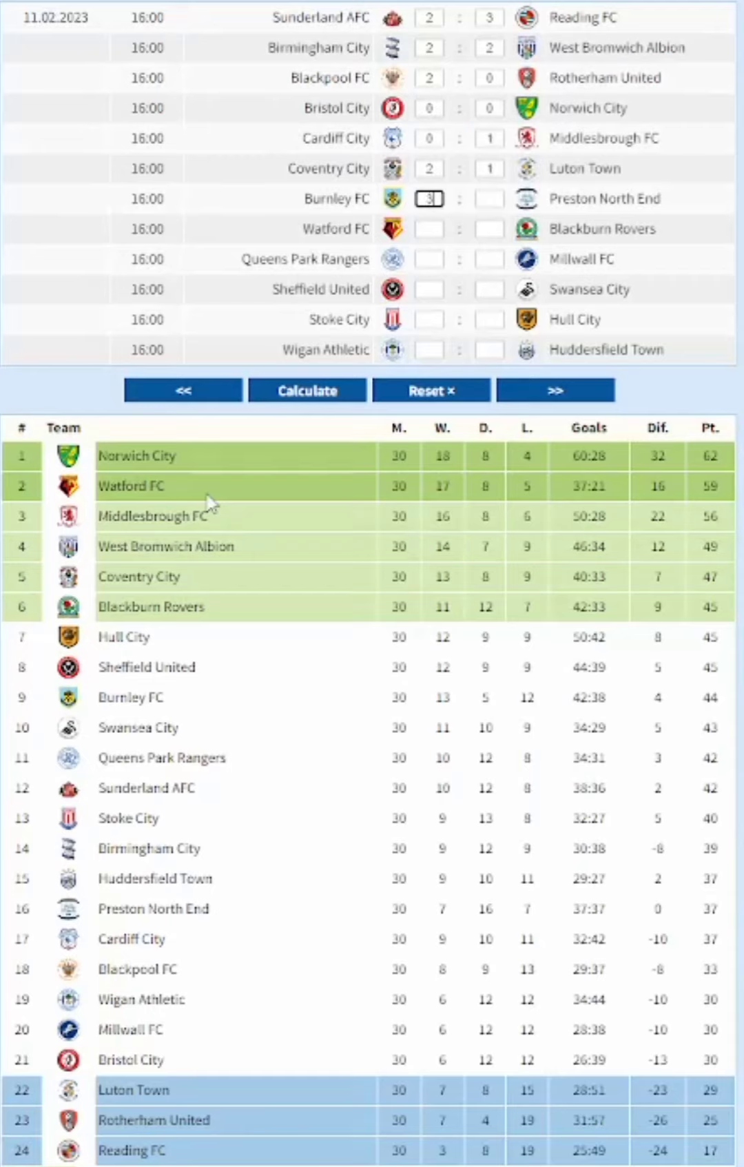
key(Tab)
text(1)
key(Tab)
Enter Watford FC 1:0 Blackburn Rovers and Queens Park Rangers 0:0 Millwall FC
text(1)
key(Tab)
text(0)
key(Tab)
text(0)
key(Tab)
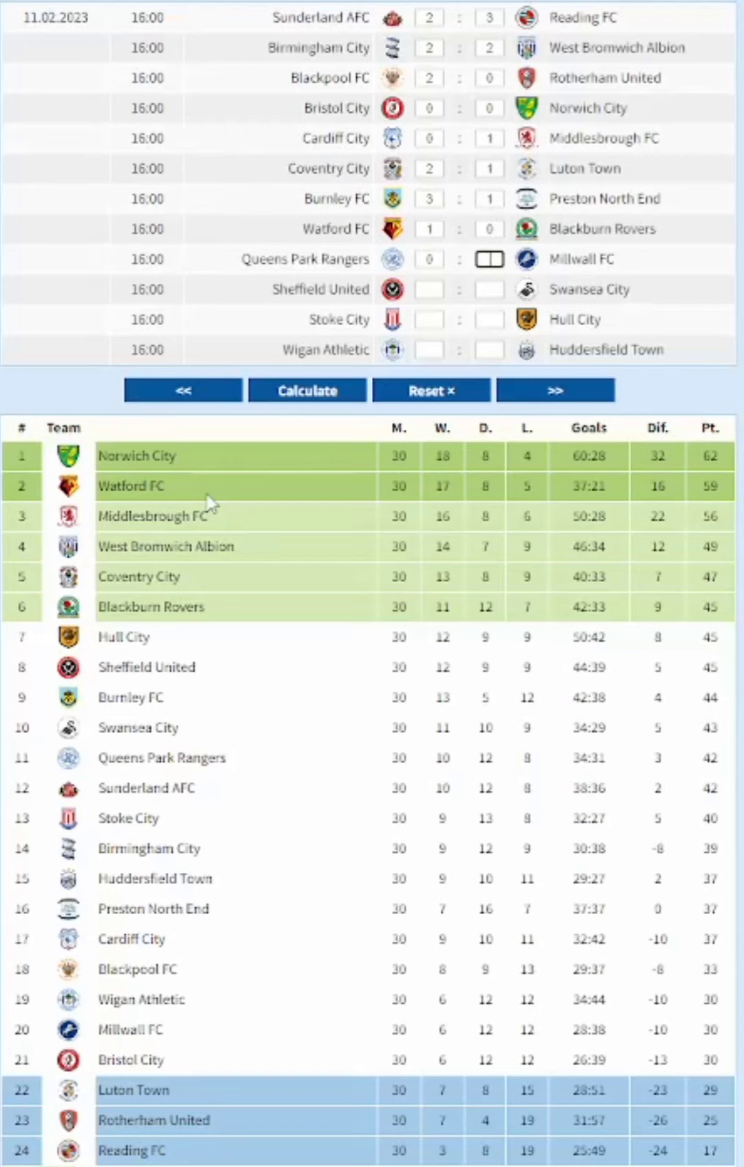
text(0)
key(Tab)
Enter Sheffield United 2:1 Swansea City and Stoke City 1:1 Hull City
text(2)
key(Tab)
text(1)
key(Tab)
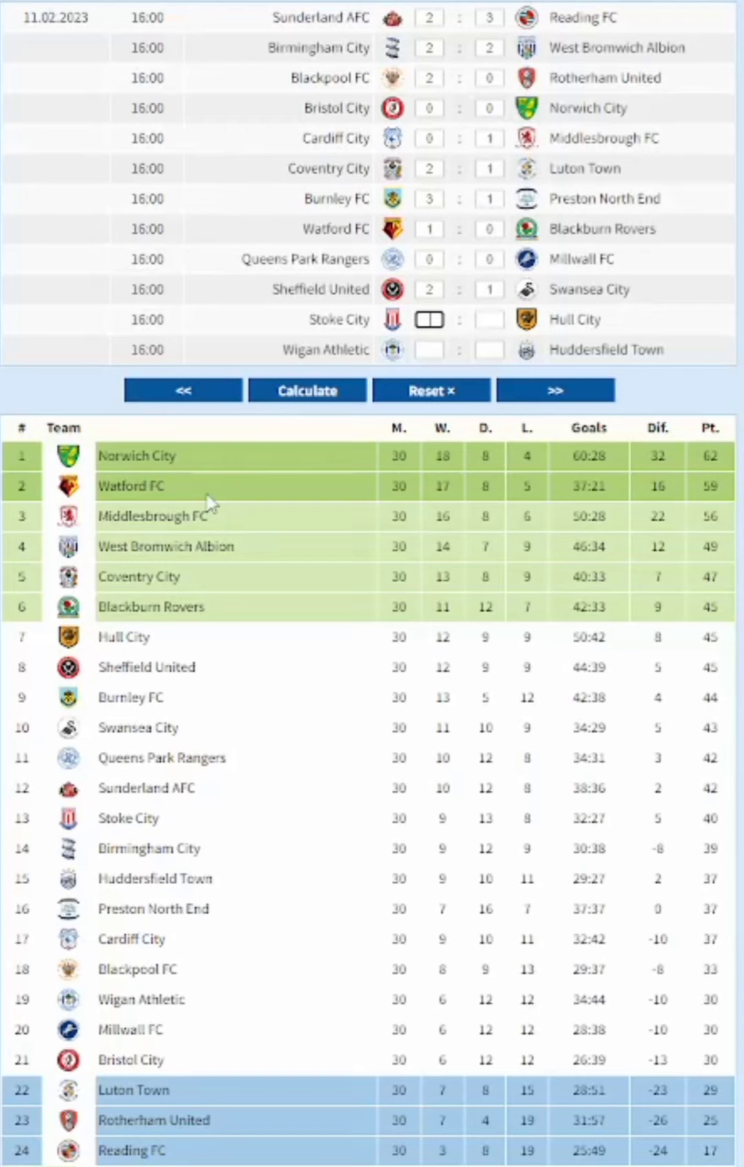
text(1)
key(Tab)
text(1)
key(Tab)
Enter Wigan Athletic 1:2 Huddersfield Town and calculate the table for the 11.02.2023 matchday
text(1)
key(Tab)
text(2)
click(292, 394)
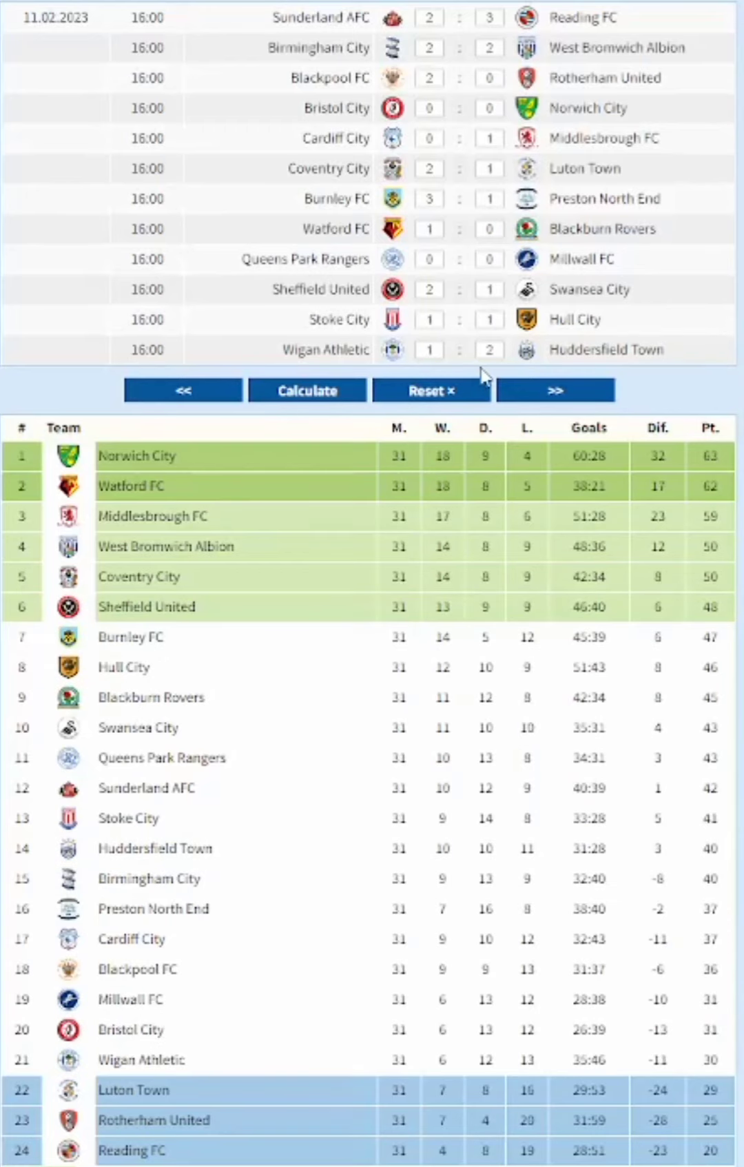
Open the 14.02.2023 matchday and enter Birmingham City 2:2 Cardiff City
click(539, 396)
text(2)
key(Tab)
text(2)
key(Tab)
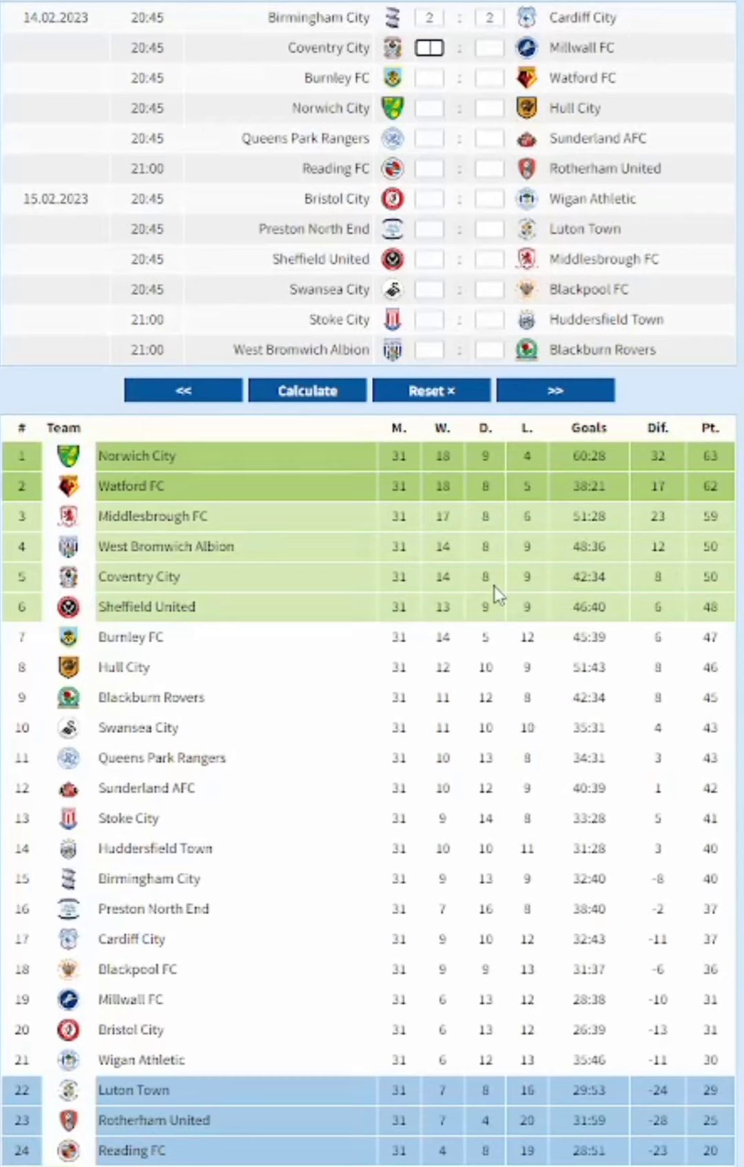
Enter Coventry City 0:0 Millwall FC and Burnley FC 1:0 Watford FC in the 14.02.2023 fixtures
text(0)
key(Tab)
text(0)
key(Tab)
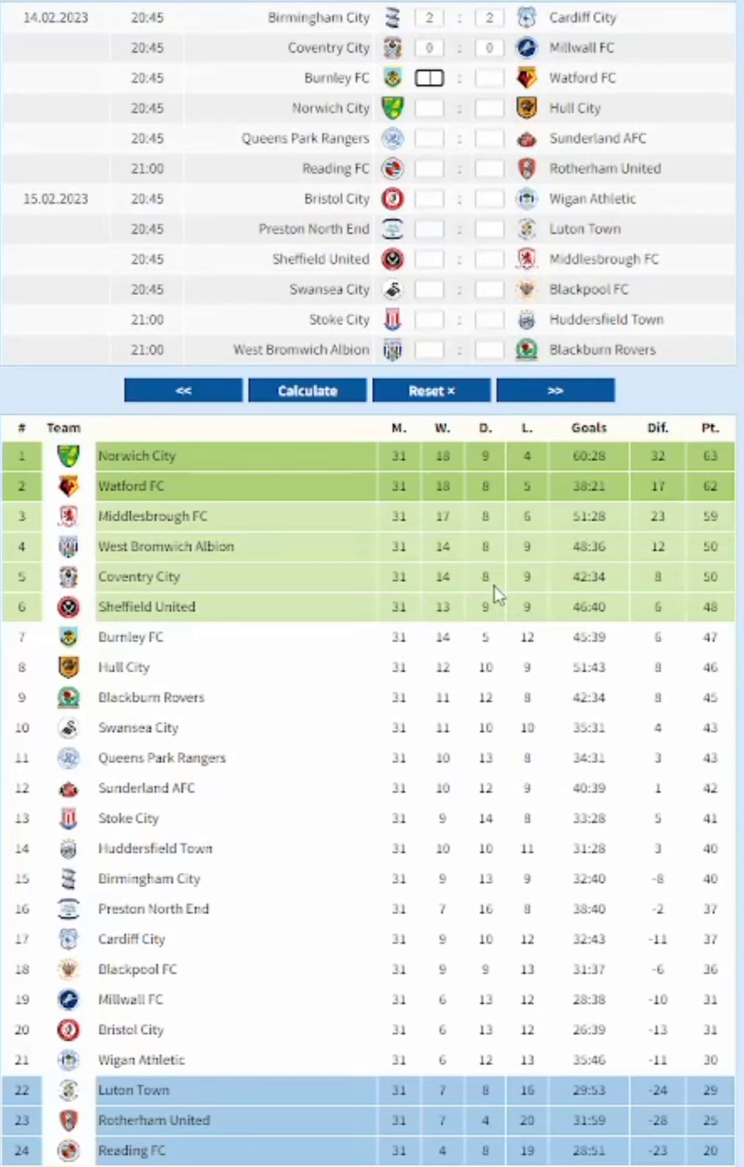
text(1)
key(Tab)
text(0)
key(Tab)
Enter Norwich City 2:1 Hull City and Queens Park Rangers 1:1 Sunderland AFC
text(2)
key(Tab)
text(1)
key(Tab)
text(1)
key(Tab)
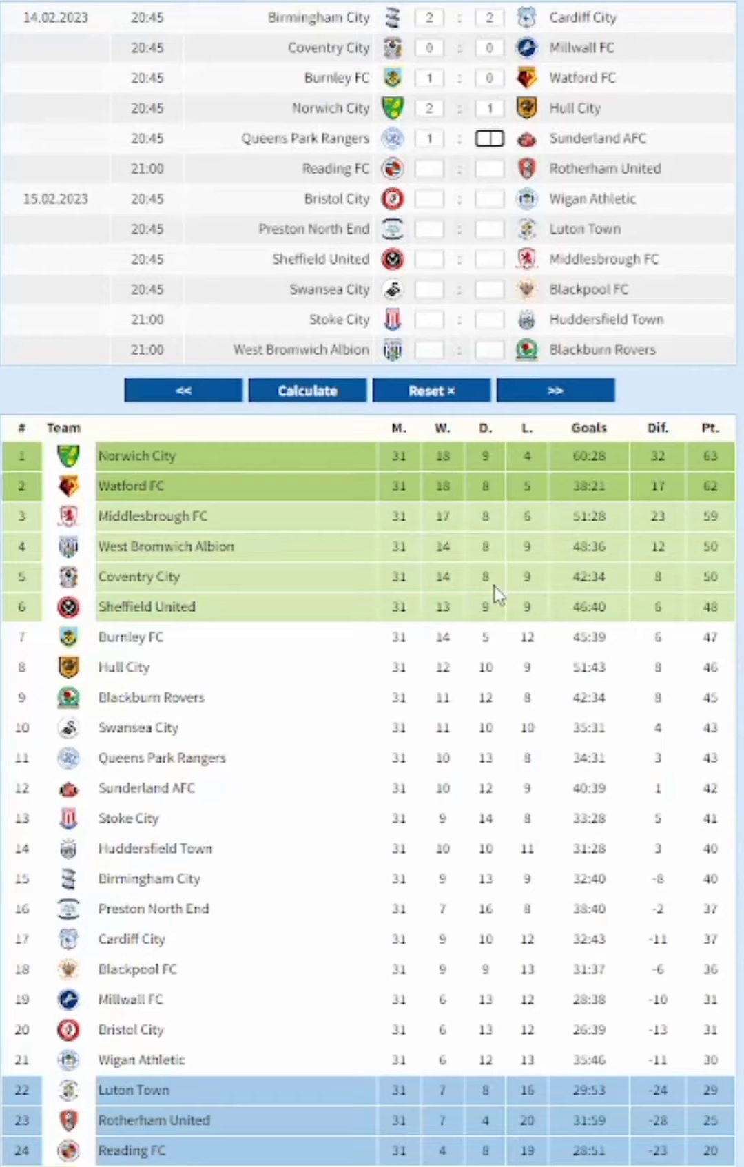
text(1)
key(Tab)
Enter Reading FC 1:0 Rotherham United and calculate the table with the 14.02.2023 results
text(1)
key(Tab)
text(0)
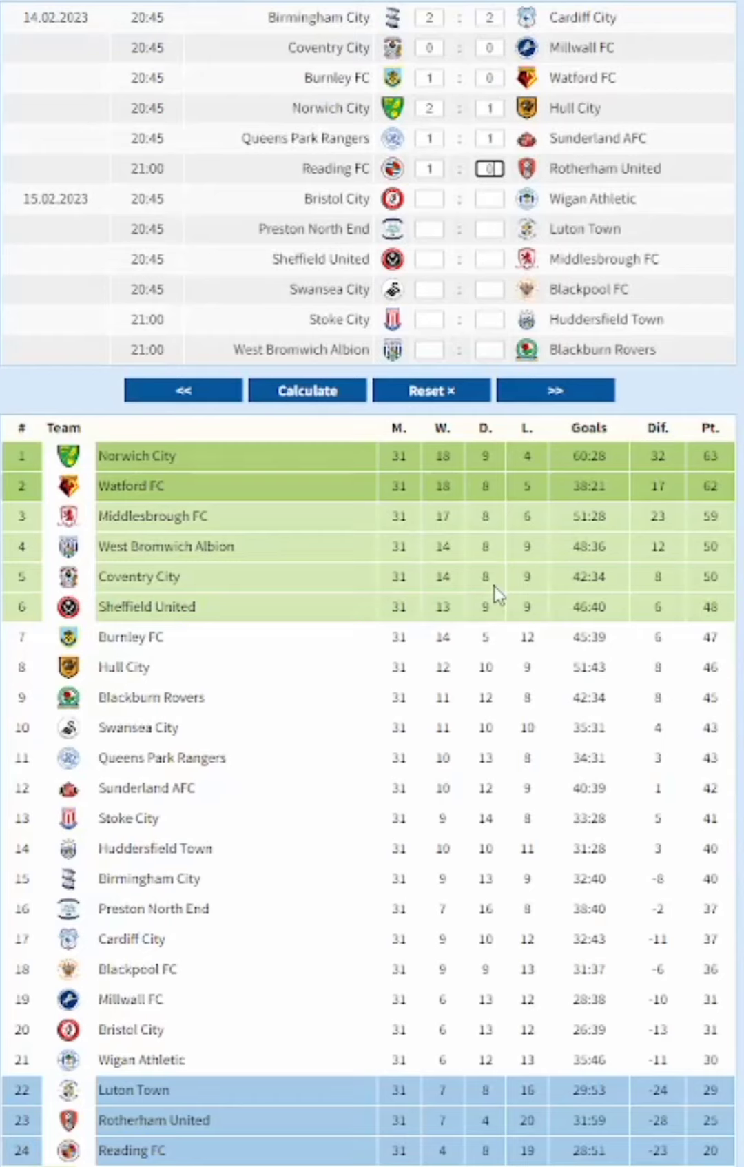
click(346, 397)
Enter Bristol City 1:1 Wigan Athletic and Preston North End 1:0 Luton Town in the 15.02.2023 fixtures
click(428, 199)
text(1)
key(Tab)
text(1)
key(Tab)
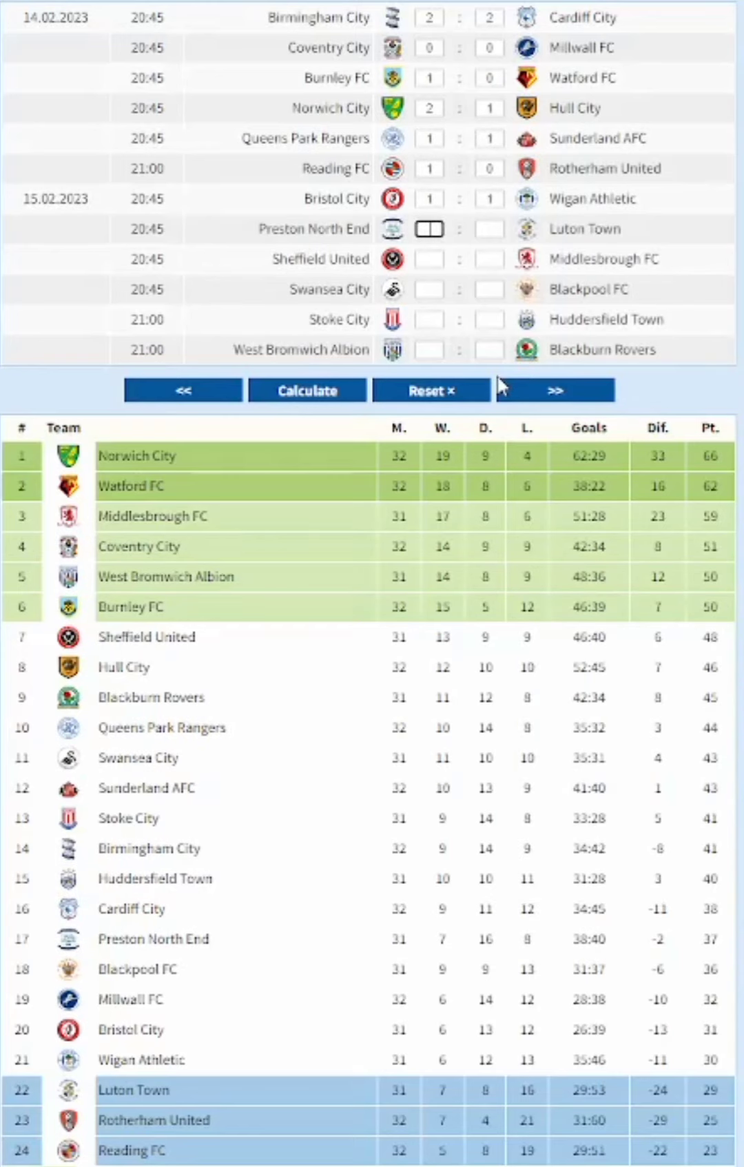
key(Tab)
text(0)
key(Tab)
Enter Sheffield United 2:2 Middlesbrough FC and Swansea City 2:0 Blackpool FC
text(2)
key(Tab)
text(2)
key(Tab)
text(2)
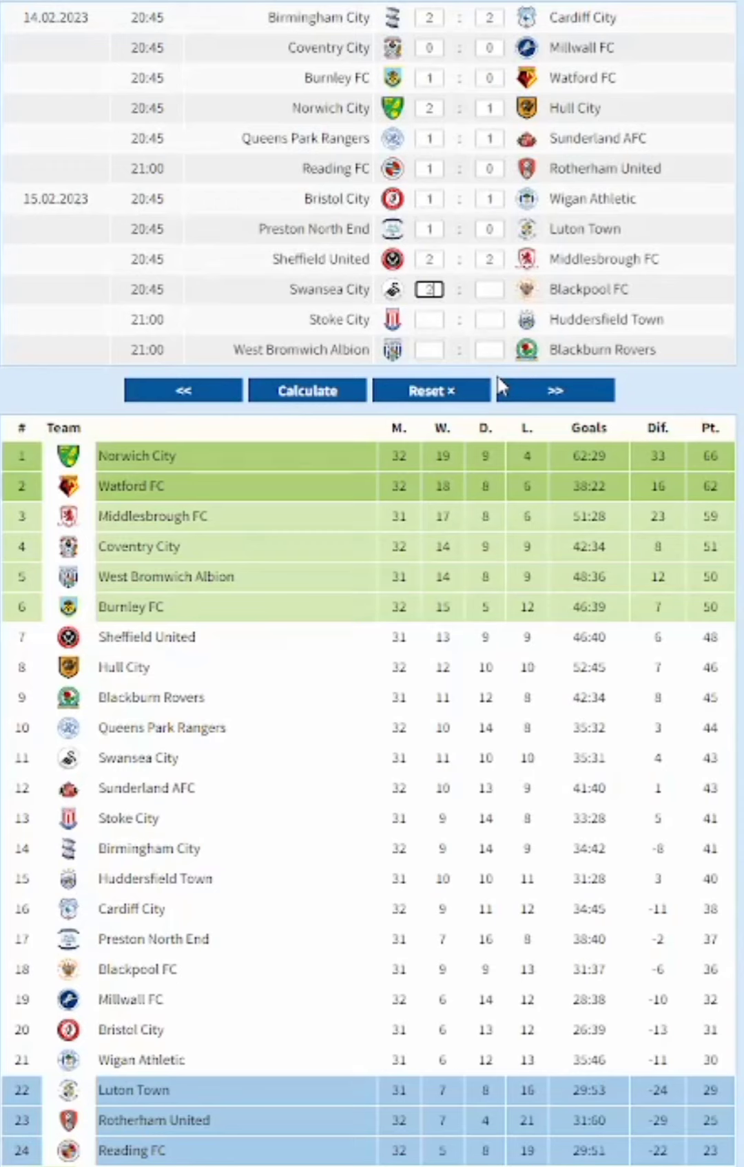
key(Tab)
text(0)
key(Tab)
Enter Stoke City 0:1 Huddersfield Town in the 15.02.2023 fixtures
text(0)
key(Tab)
text(1)
key(Tab)
Enter West Bromwich Albion 1:2 Blackburn Rovers and calculate the table with the 15.02.2023 results
text(1)
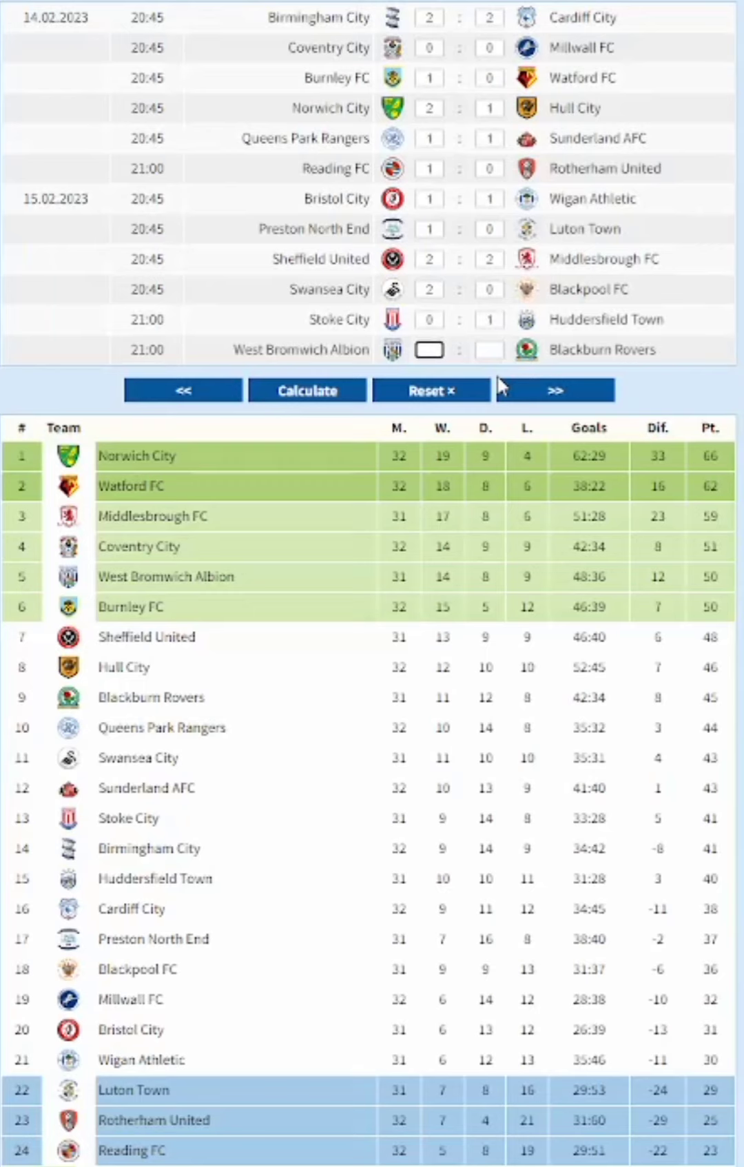
key(Tab)
text(2)
click(310, 391)
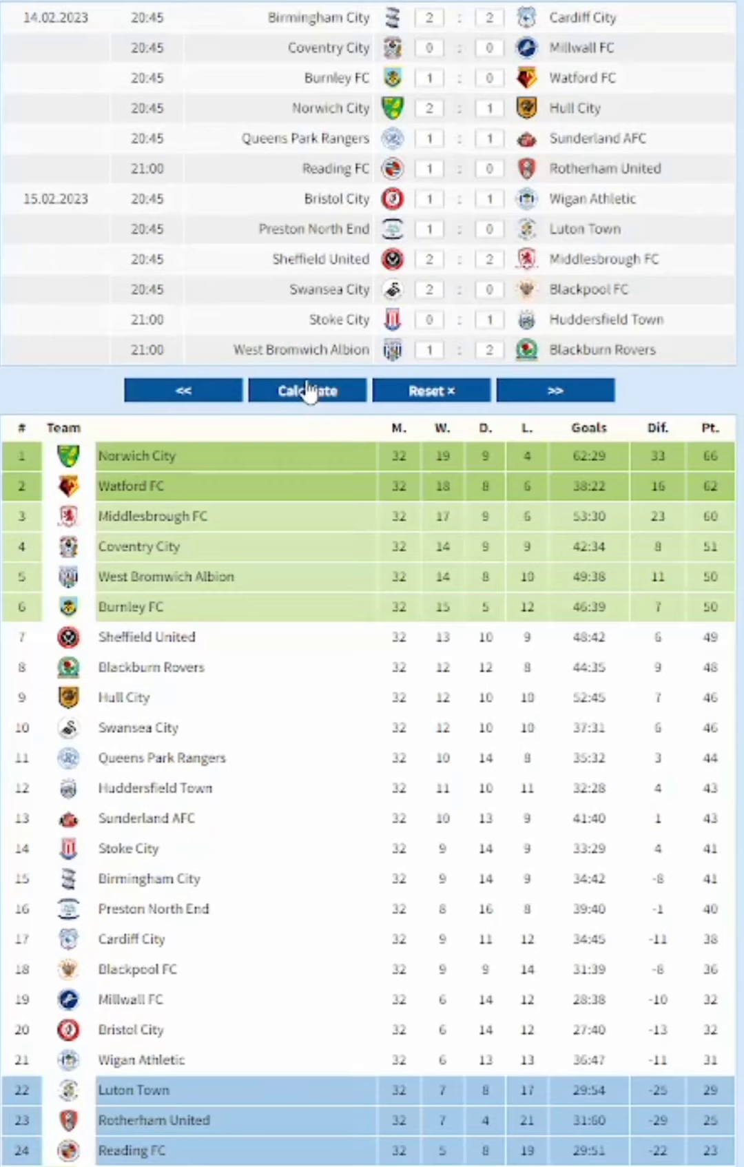
Open the 18.02.2023 matchday and enter Sunderland AFC 1:1 Bristol City
click(557, 394)
text(1)
key(Tab)
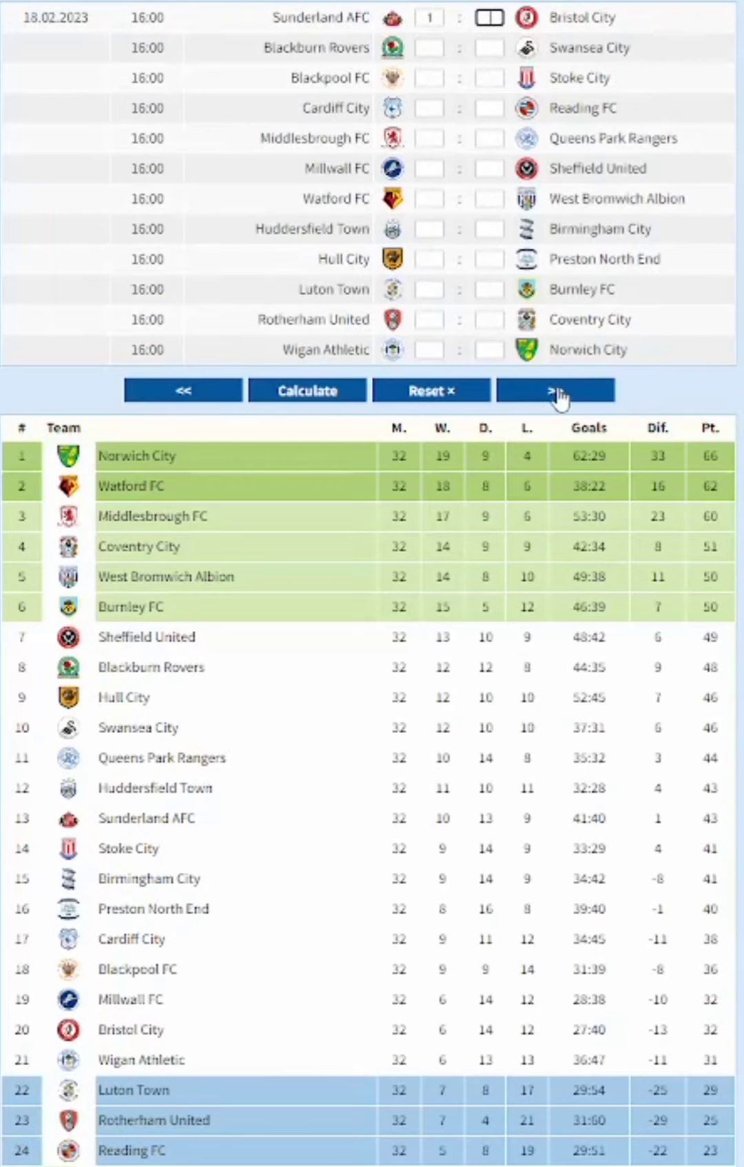
text(1)
key(Tab)
Enter 2 goals for Blackburn Rovers and "-" for Swansea City, and enter Blackpool FC 0:1 Stoke City
text(2)
key(Tab)
key(Tab)
text(0)
key(Tab)
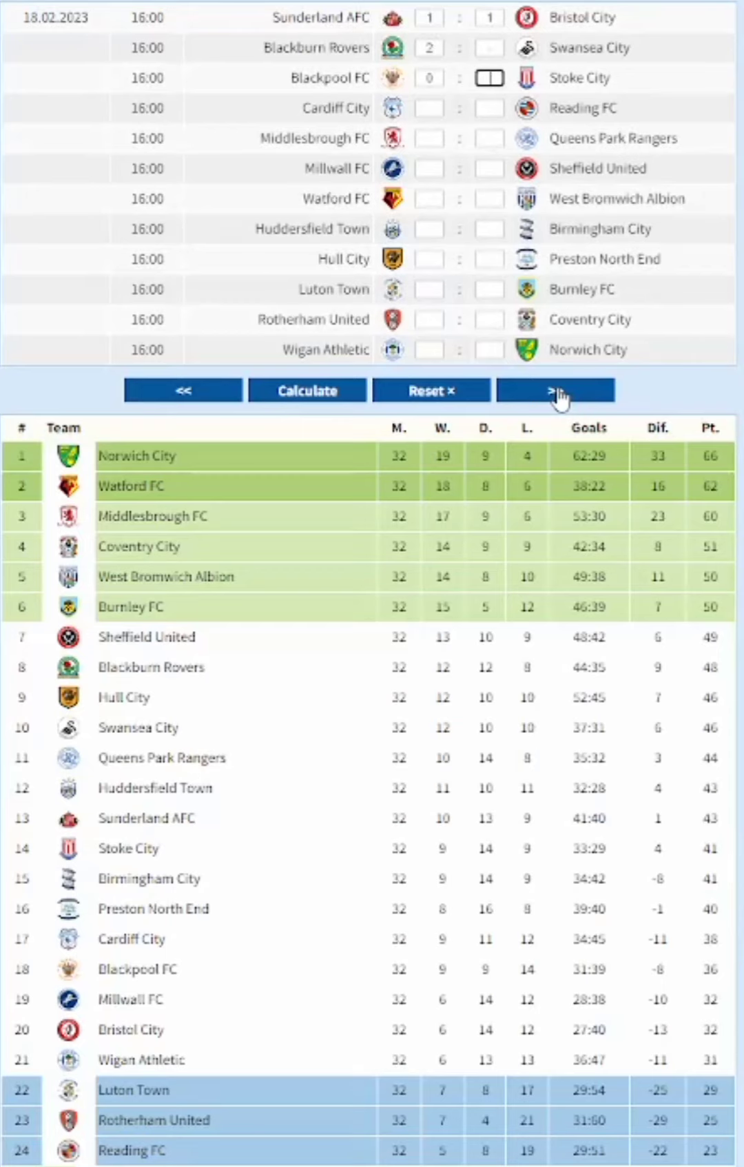
text(1)
key(Tab)
Enter Cardiff City 3:3 Reading FC and Middlesbrough FC 1:0 Queens Park Rangers
text(3)
key(Tab)
text(3)
key(Tab)
text(1)
key(Tab)
text(0)
key(Tab)
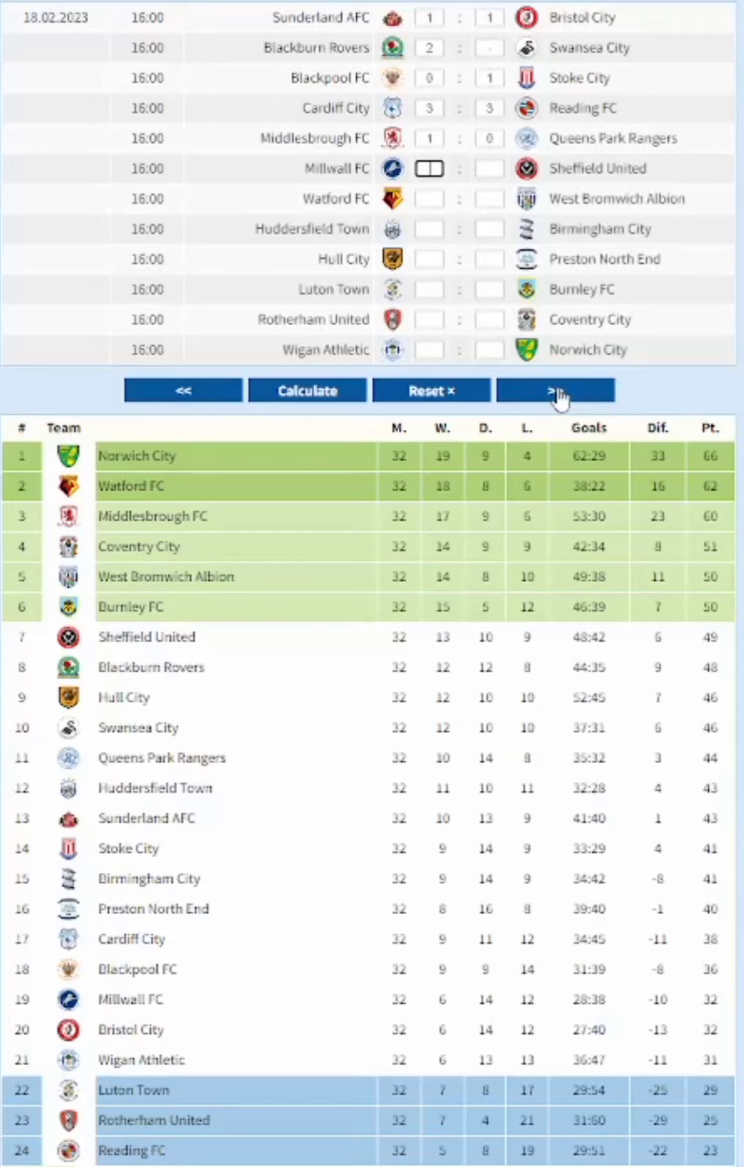
Enter Millwall FC 2:1 Sheffield United and Watford FC 1:1 West Bromwich Albion in the 18.02.2023 matchday
text(2)
key(Tab)
text(1)
key(Tab)
text(1)
key(Tab)
text(1)
key(Tab)
Enter Huddersfield Town 3:4 Birmingham City and Hull City 0:2 Preston North End
text(3)
key(Tab)
text(4)
key(Tab)
text(0)
key(Tab)
text(2)
key(Tab)
Enter Luton Town 1:1 Burnley FC and Rotherham United 2:3 Coventry City
text(1)
key(Tab)
text(1)
key(Tab)
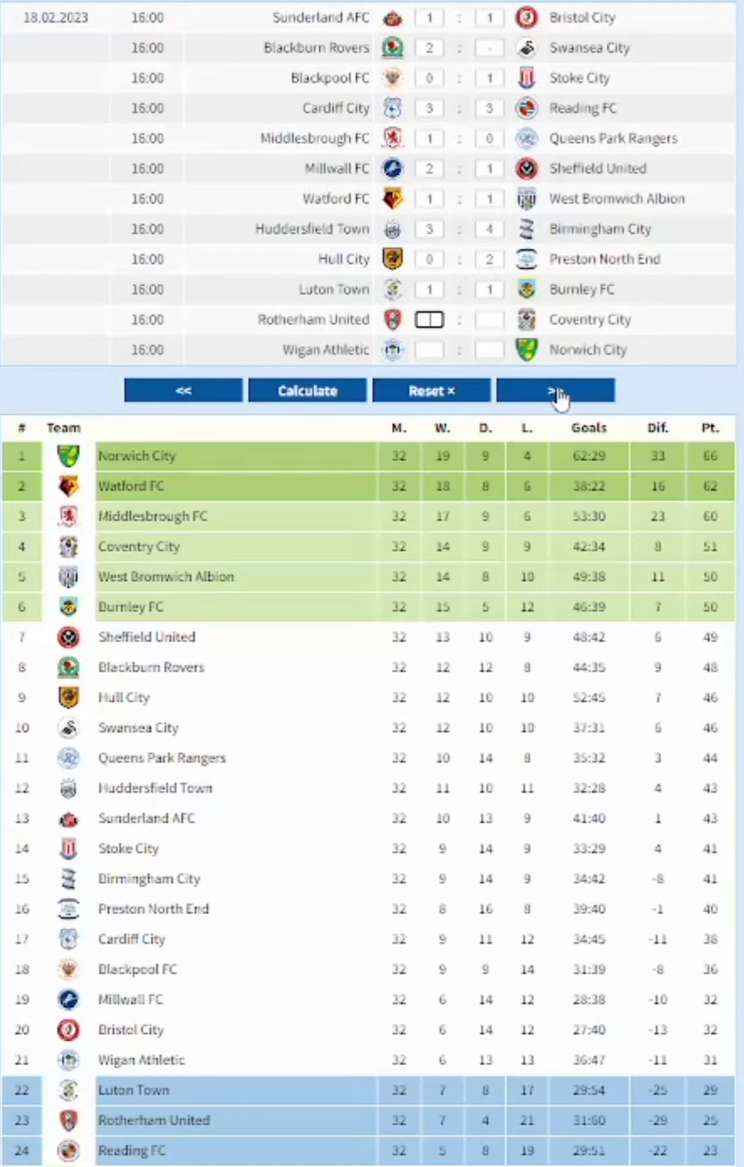
text(2)
key(Tab)
text(3)
key(Tab)
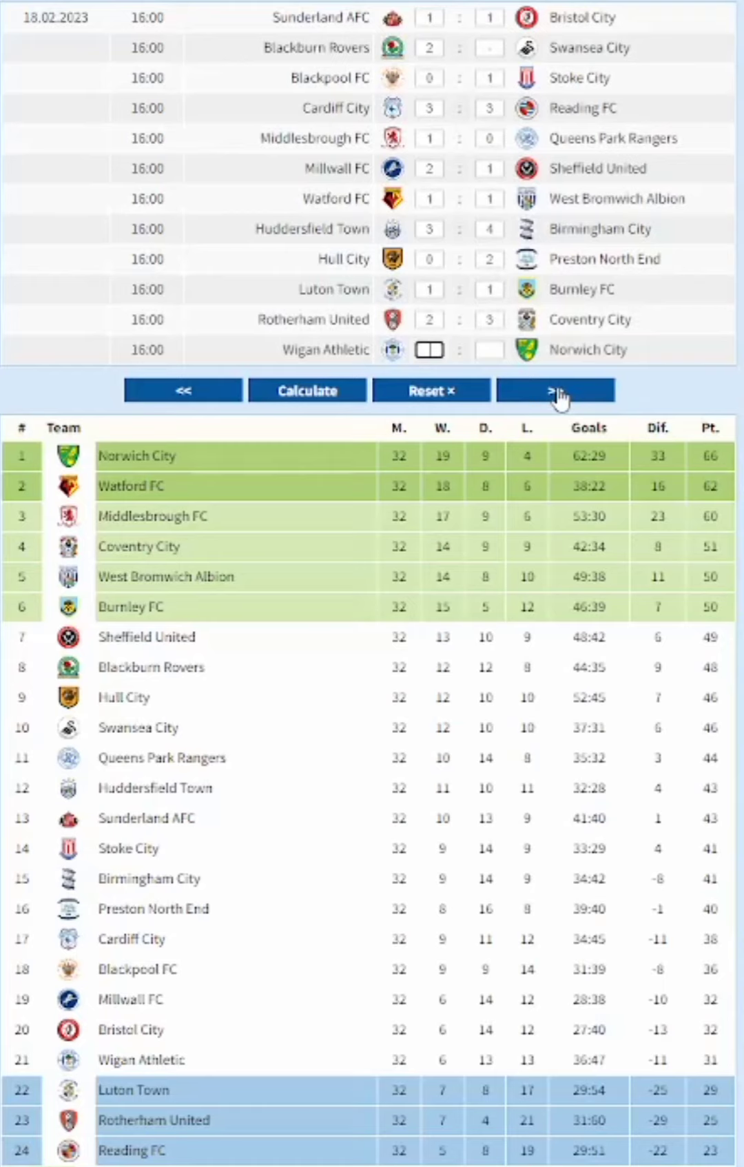
Enter Wigan Athletic 0:4 Norwich City and calculate the table for the 18.02.2023 matchday
text(0)
key(Tab)
text(4)
click(350, 393)
Open the 25.02.2023 matchday and enter Birmingham City 1:1 Luton Town
click(580, 396)
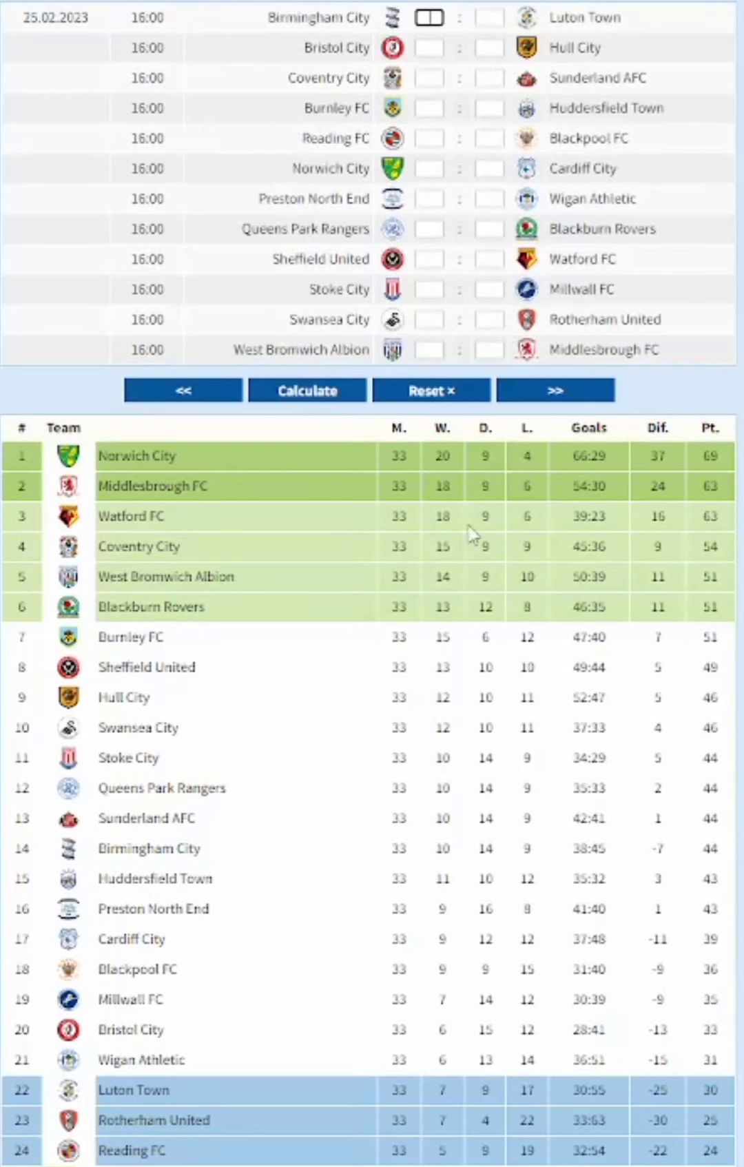
text(1)
key(Tab)
text(1)
key(Tab)
Enter Bristol City 1:2 Hull City and Coventry City 3:0 Sunderland AFC in the 25.02.2023 matchday
key(Tab)
text(2)
key(Tab)
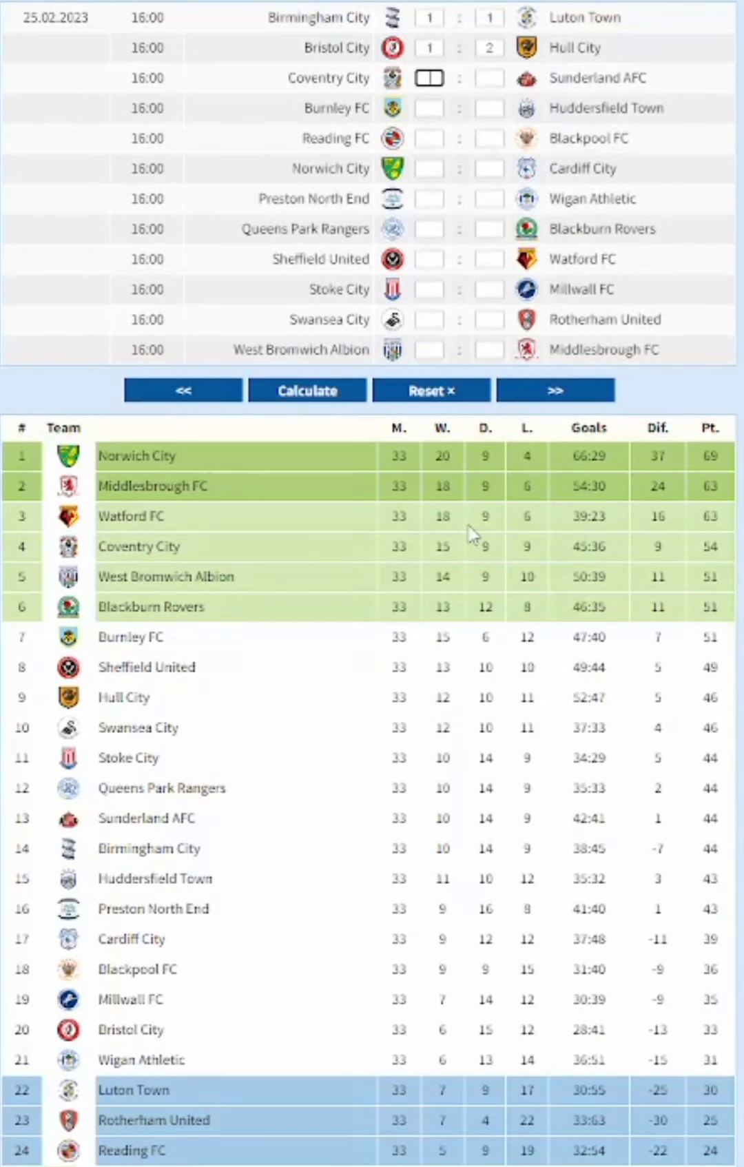
text(3)
key(Tab)
text(0)
key(Tab)
Enter Burnley FC 0:0 Huddersfield Town and Reading FC 2:1 Blackpool FC
text(0)
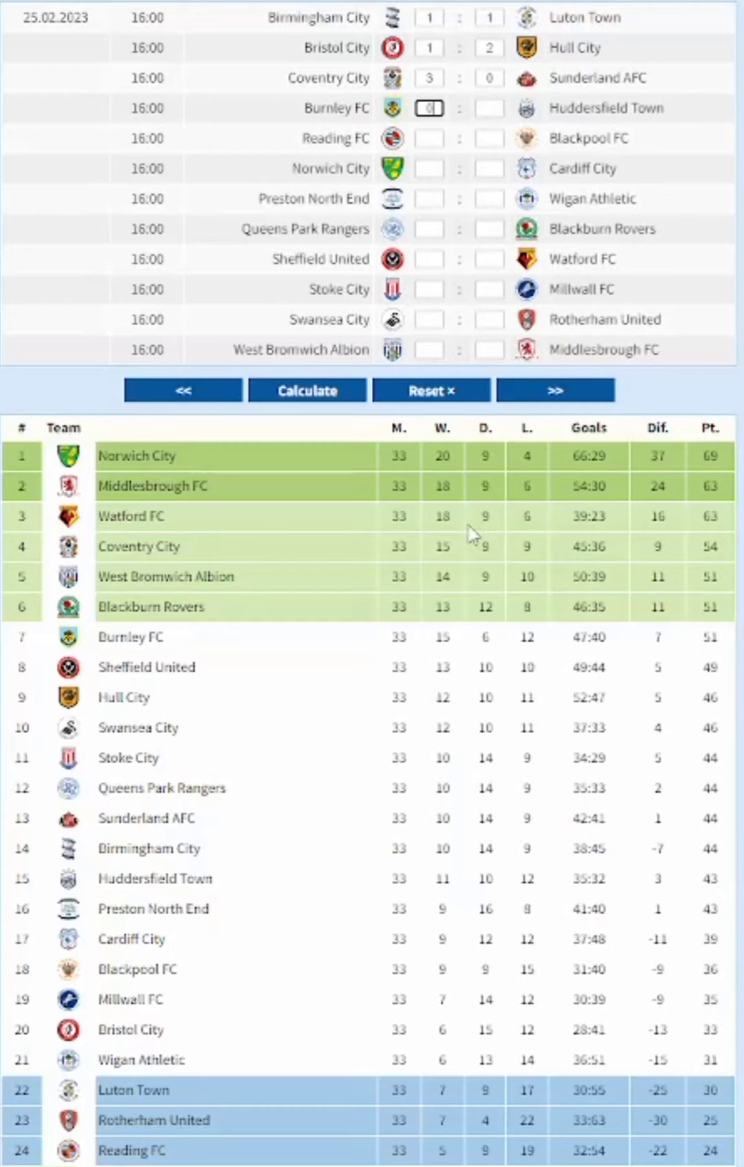
key(Tab)
text(0)
key(Tab)
text(2)
key(Tab)
text(1)
key(Tab)
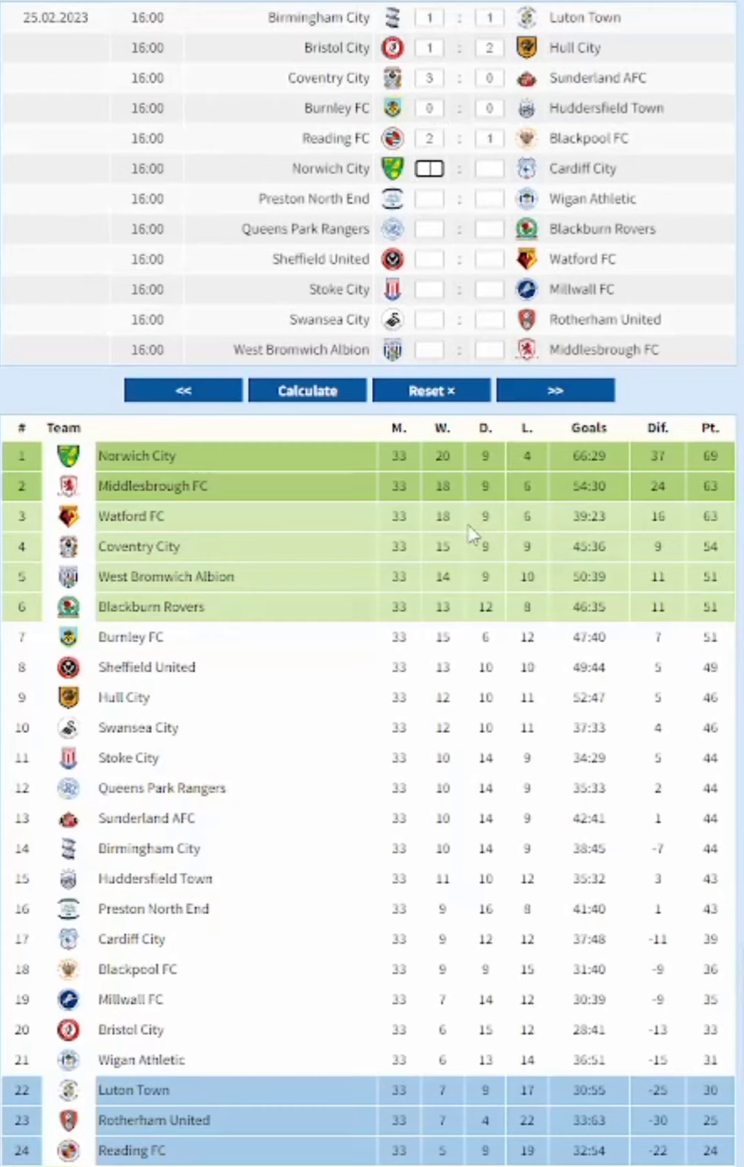
Enter Norwich City 2:0 Cardiff City and Preston North End 0:0 Wigan Athletic
text(2)
key(Tab)
text(0)
key(Tab)
text(0)
key(Tab)
text(0)
key(Tab)
Enter Queens Park Rangers 1:0 Blackburn Rovers in the 25.02.2023 matchday
text(1)
key(Tab)
text(0)
key(Tab)
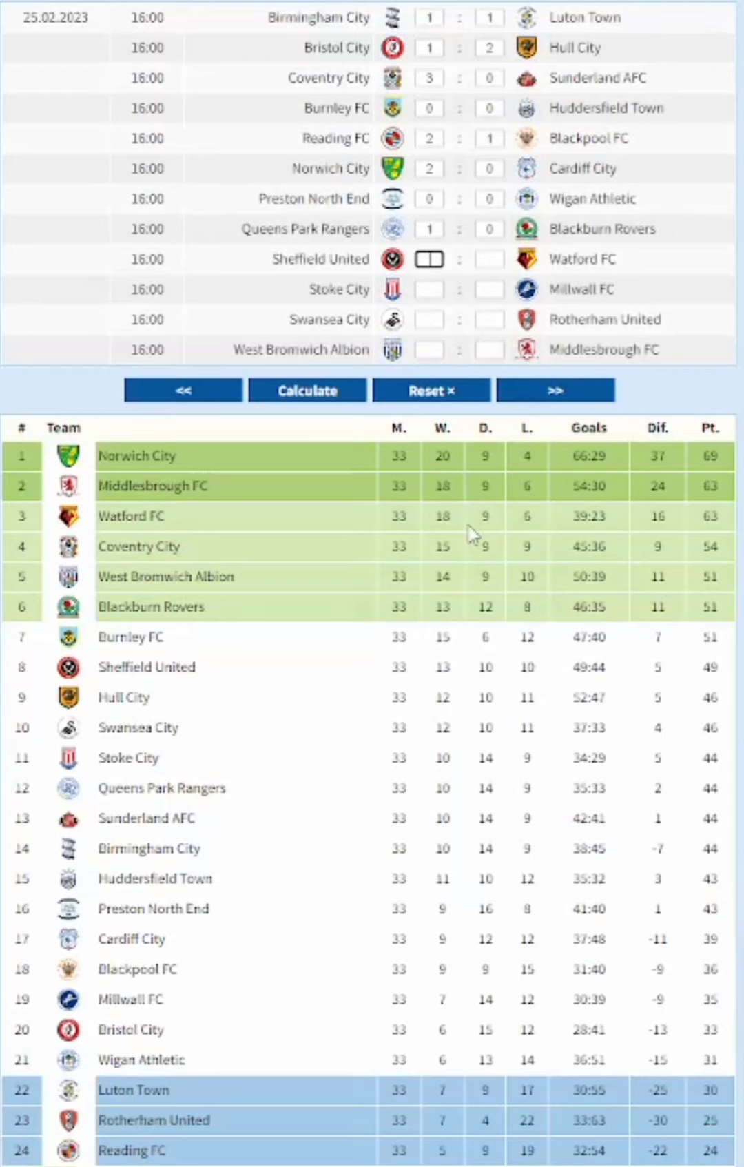
Enter Sheffield United 2:1 Watford FC and Stoke City 1:1 Millwall FC in the 25.02.2023 matchday
text(2)
key(Tab)
text(1)
key(Tab)
text(1)
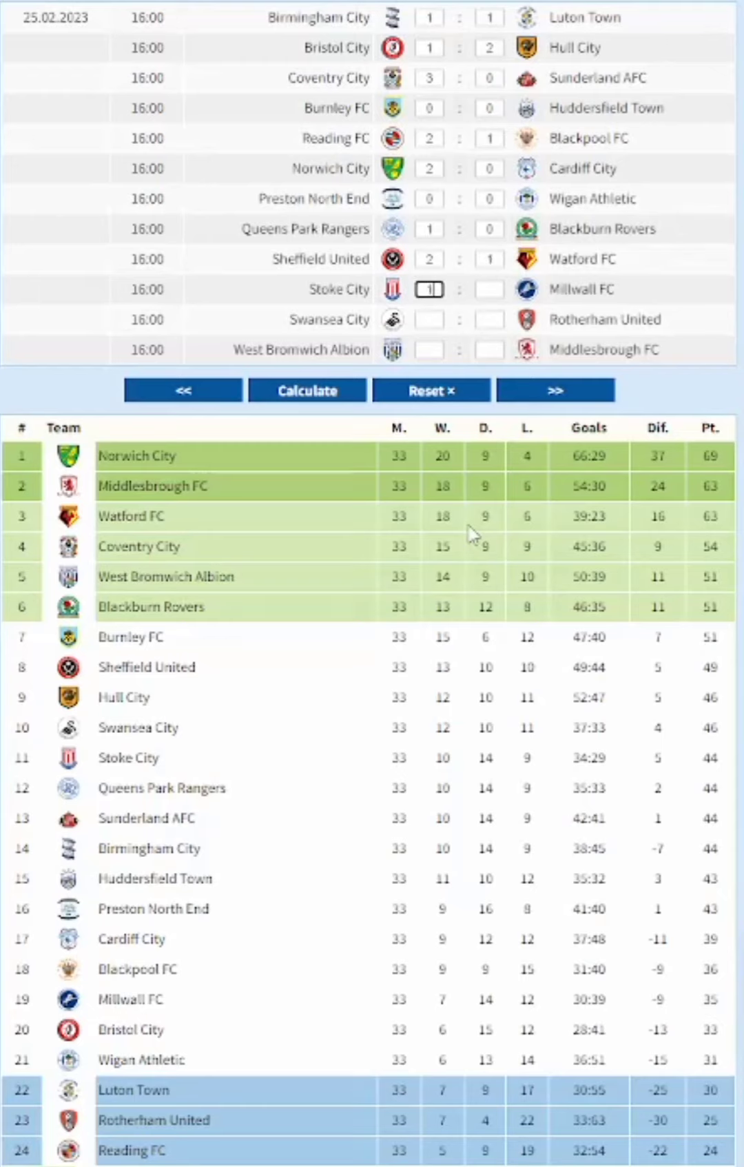
key(Tab)
text(1)
key(Tab)
Enter Swansea City 3:0 Rotherham United in the 25.02.2023 matchday
text(3)
key(Tab)
text(0)
key(Tab)
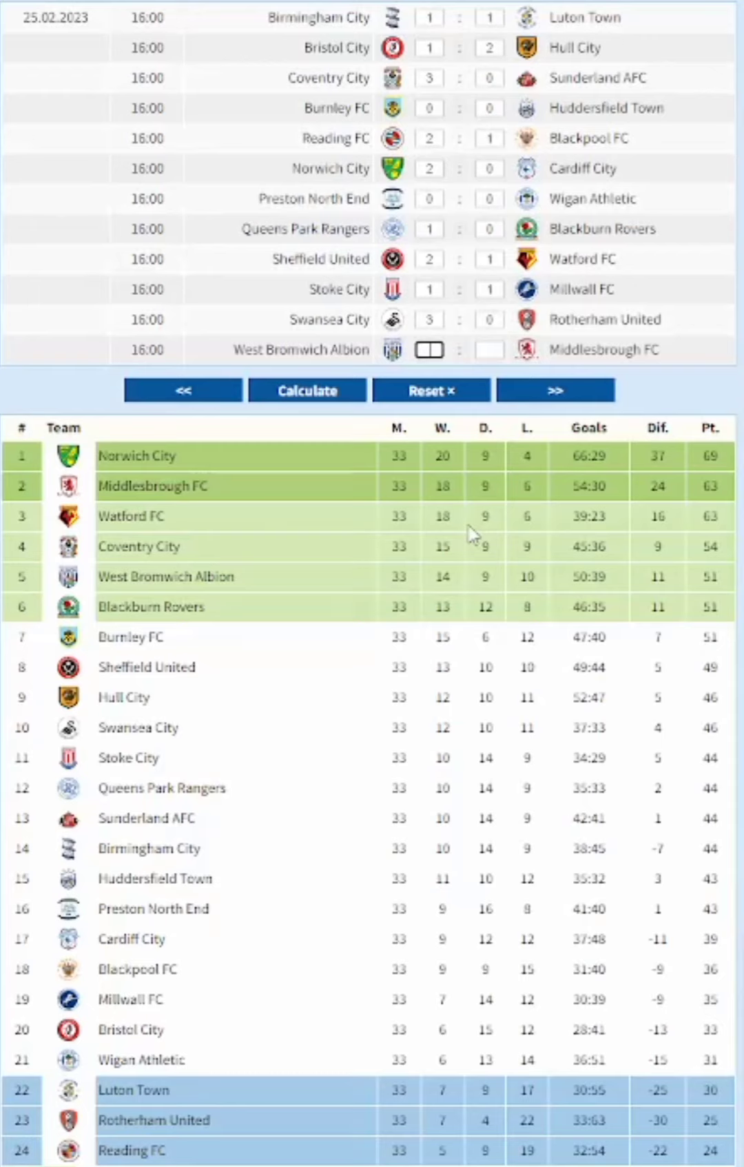
Enter West Bromwich Albion 1:1 Middlesbrough FC and recalculate the league table
text(1)
key(Tab)
text(1)
click(290, 391)
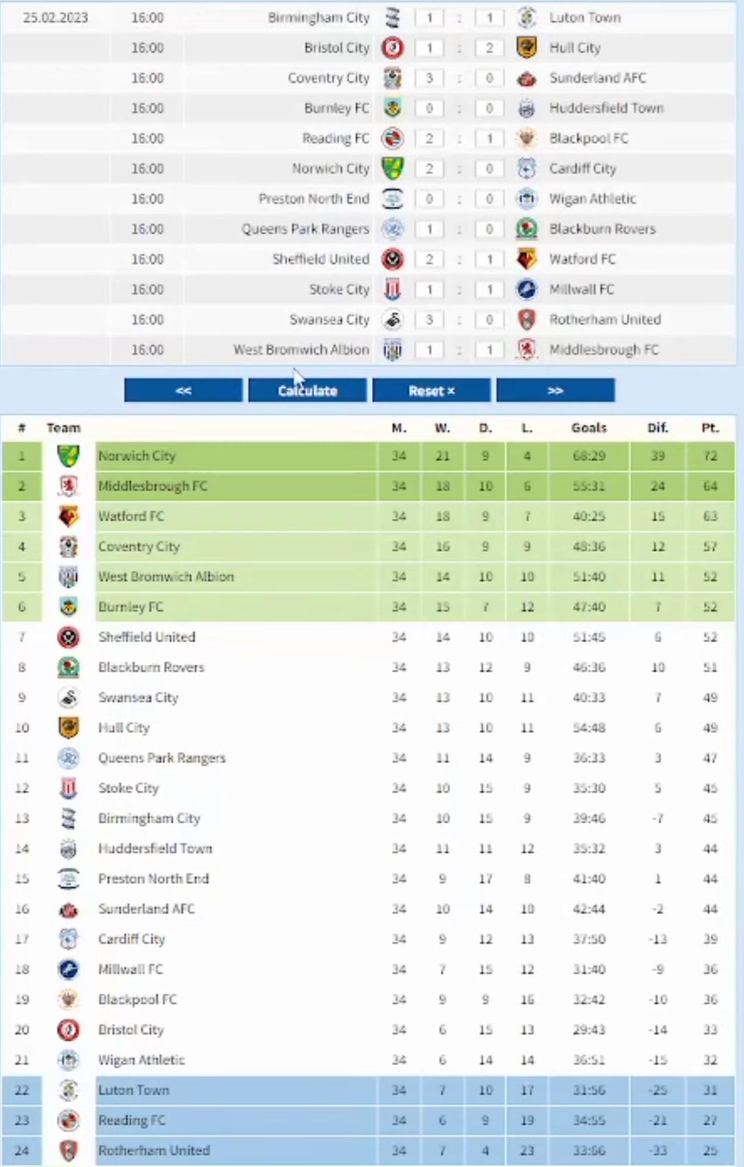
Go to the 04.03.2023 matchday and enter Sunderland AFC 1:0 Stoke City
click(570, 392)
text(1)
key(Tab)
text(0)
key(Tab)
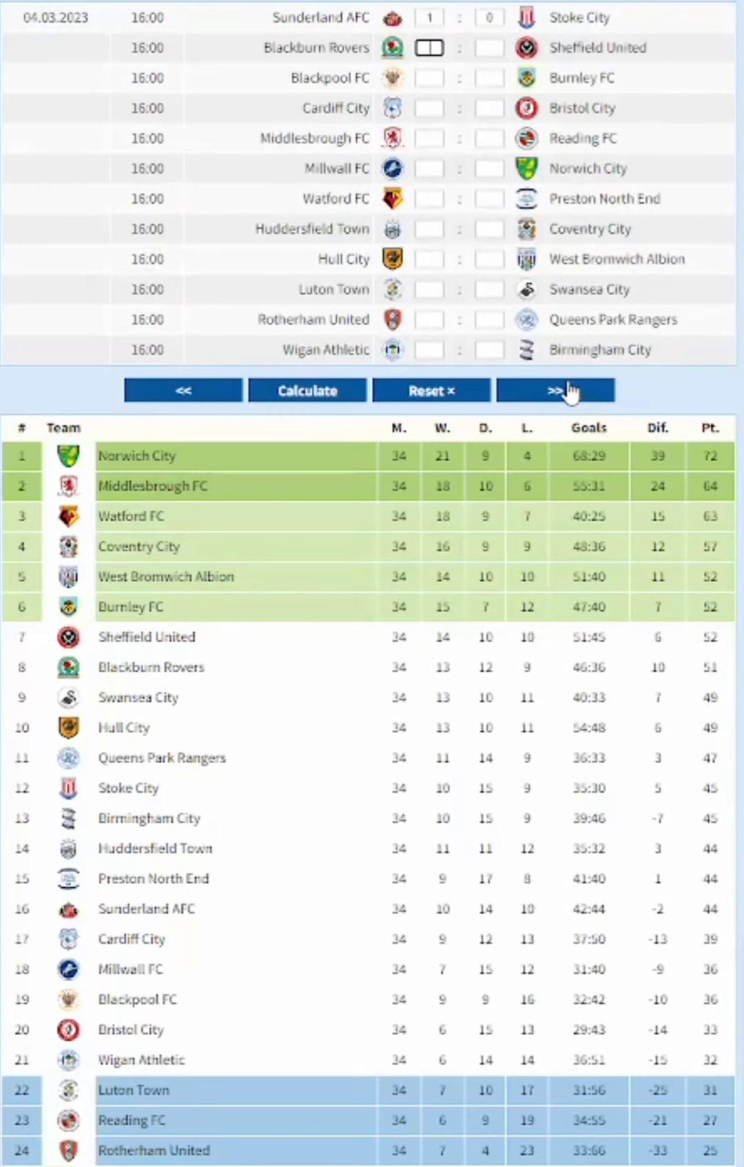
Enter Blackburn Rovers 1:1 Sheffield United and Blackpool FC 1:2 Burnley FC in the 04.03.2023 matchday
text(1)
key(Tab)
key(Tab)
key(shift+Tab)
text(1)
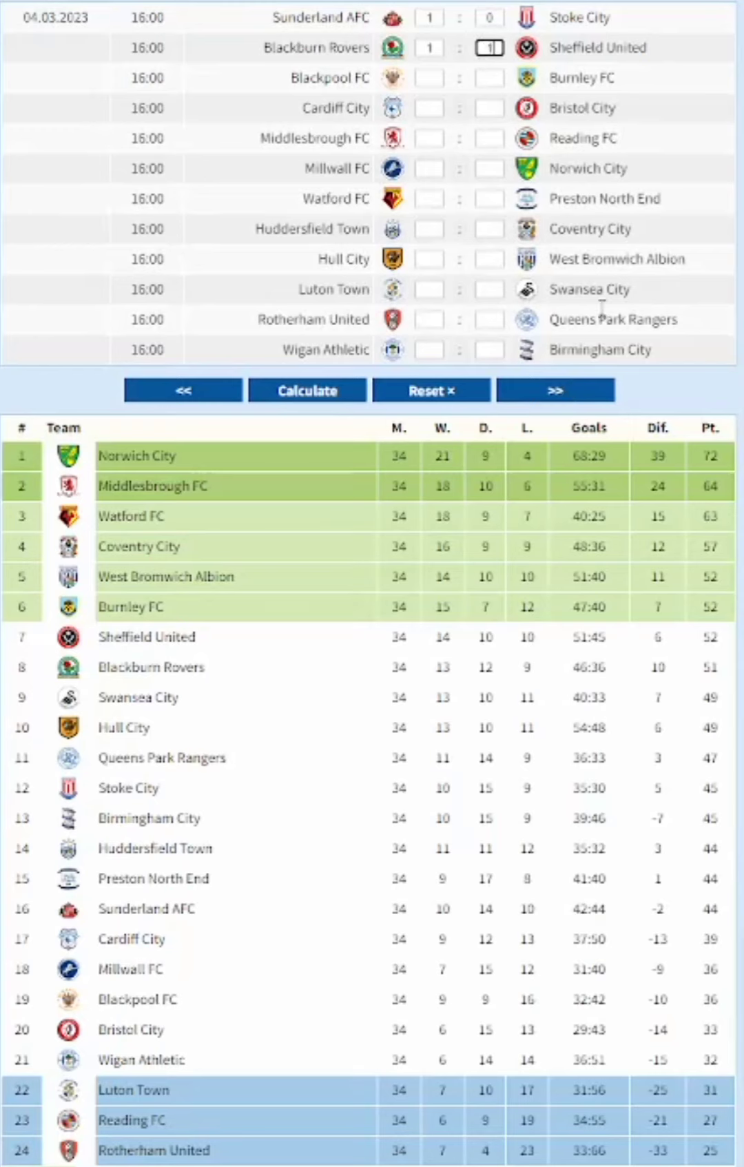
key(Tab)
text(1)
key(Tab)
text(2)
key(Tab)
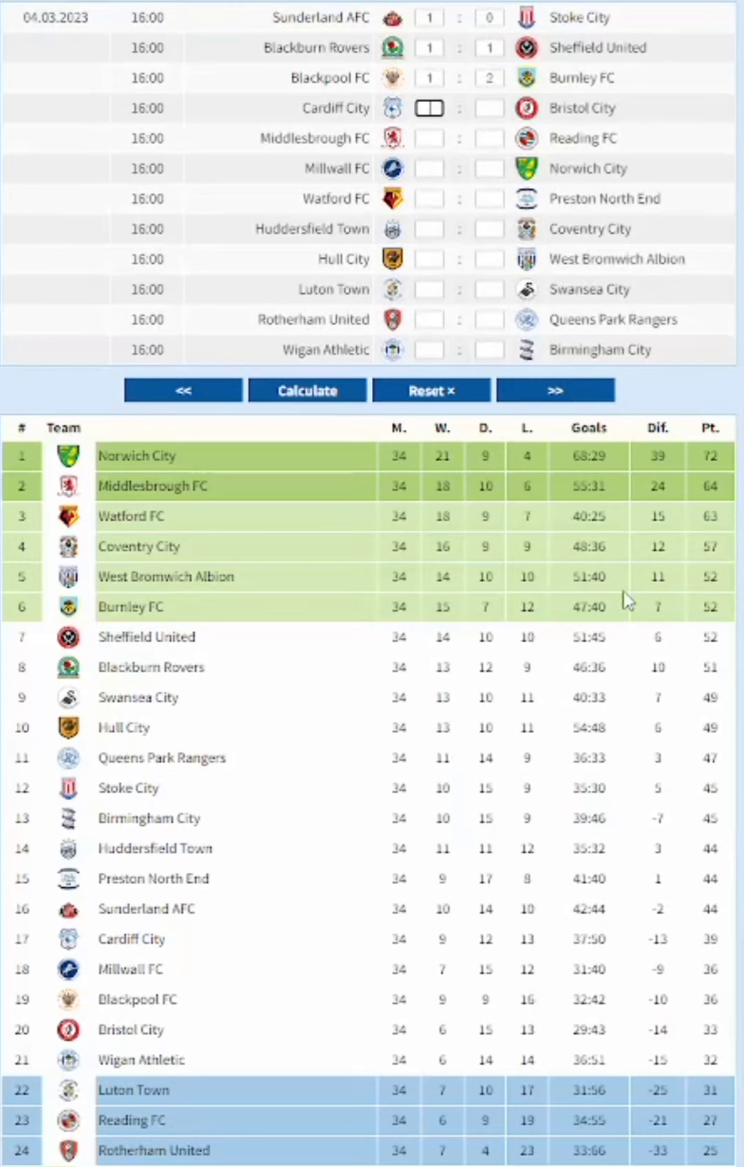
Enter Cardiff City 0:0 Bristol City and Middlesbrough FC 3:0 Reading FC
text(0)
key(Tab)
text(0)
key(Tab)
text(3)
key(Tab)
text(0)
key(Tab)
Enter Millwall FC 1:1 Norwich City and Watford FC 2:1 Preston North End
text(1)
key(Tab)
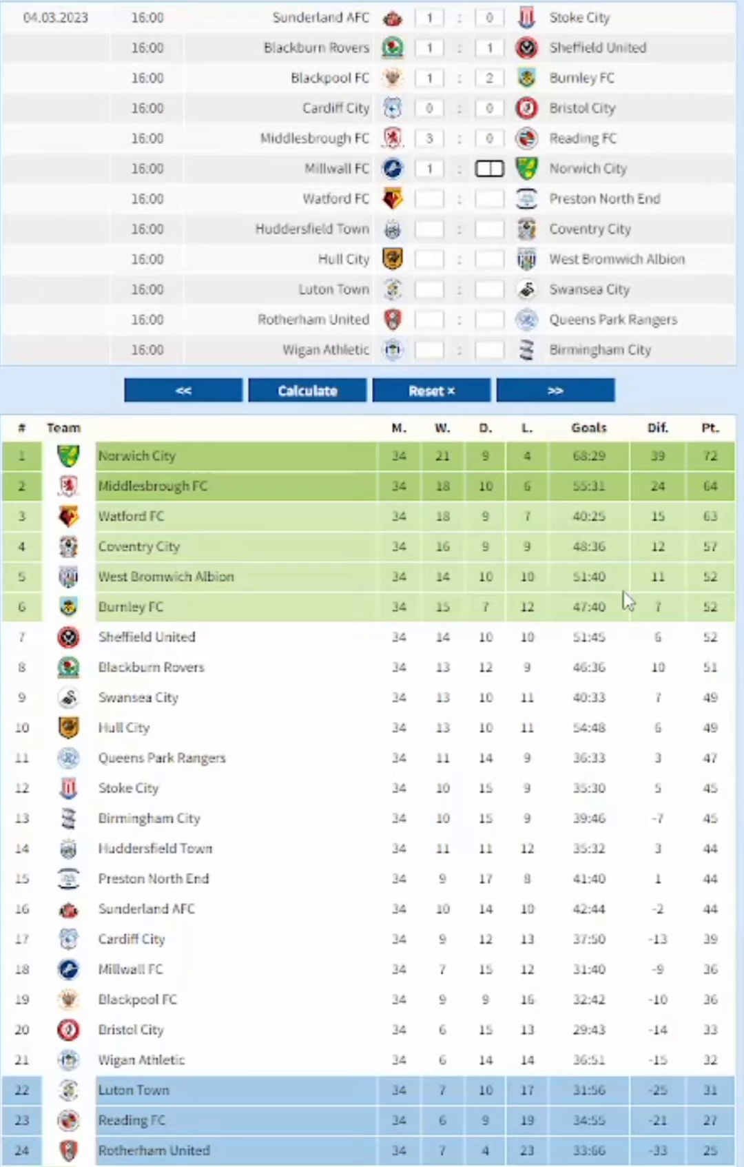
text(1)
key(Tab)
text(2)
key(Tab)
text(1)
key(Tab)
Enter Huddersfield Town 1:2 Coventry City and Hull City 2:0 West Bromwich Albion
text(1)
key(Tab)
text(2)
key(Tab)
text(2)
key(Tab)
text(0)
key(Tab)
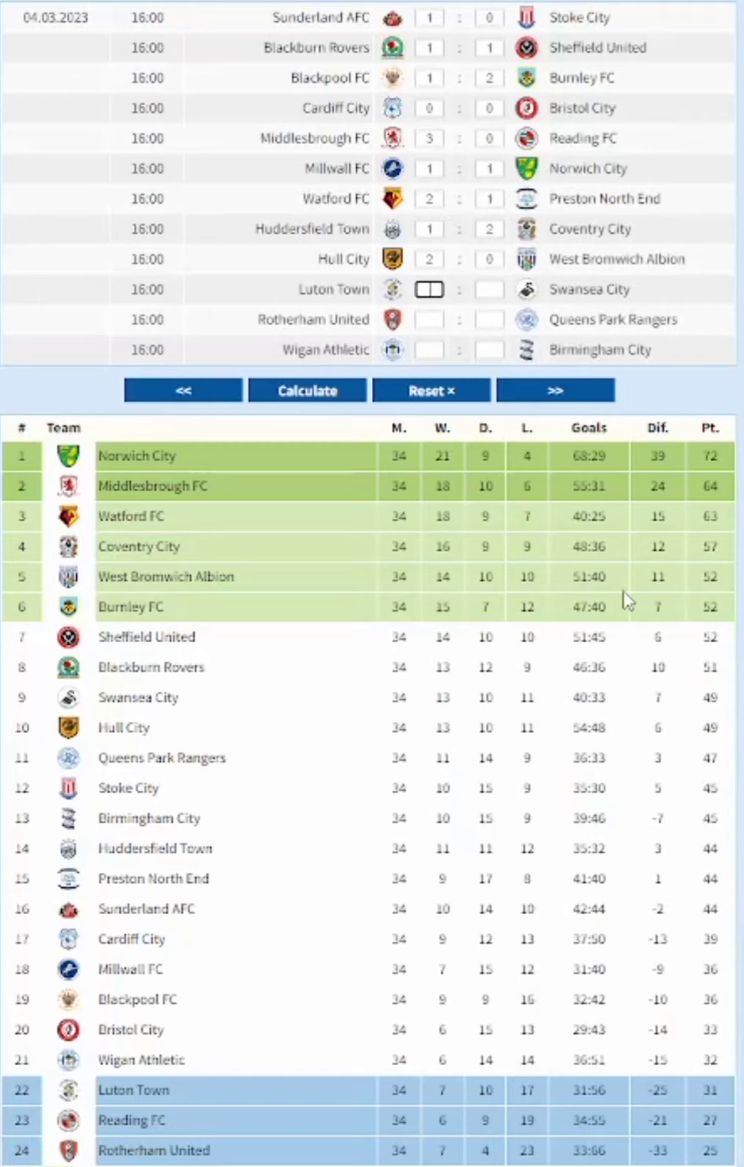
Enter Luton Town 2:1 Swansea City and Rotherham United 1:1 Queens Park Rangers
text(2)
key(Tab)
text(1)
key(Tab)
text(1)
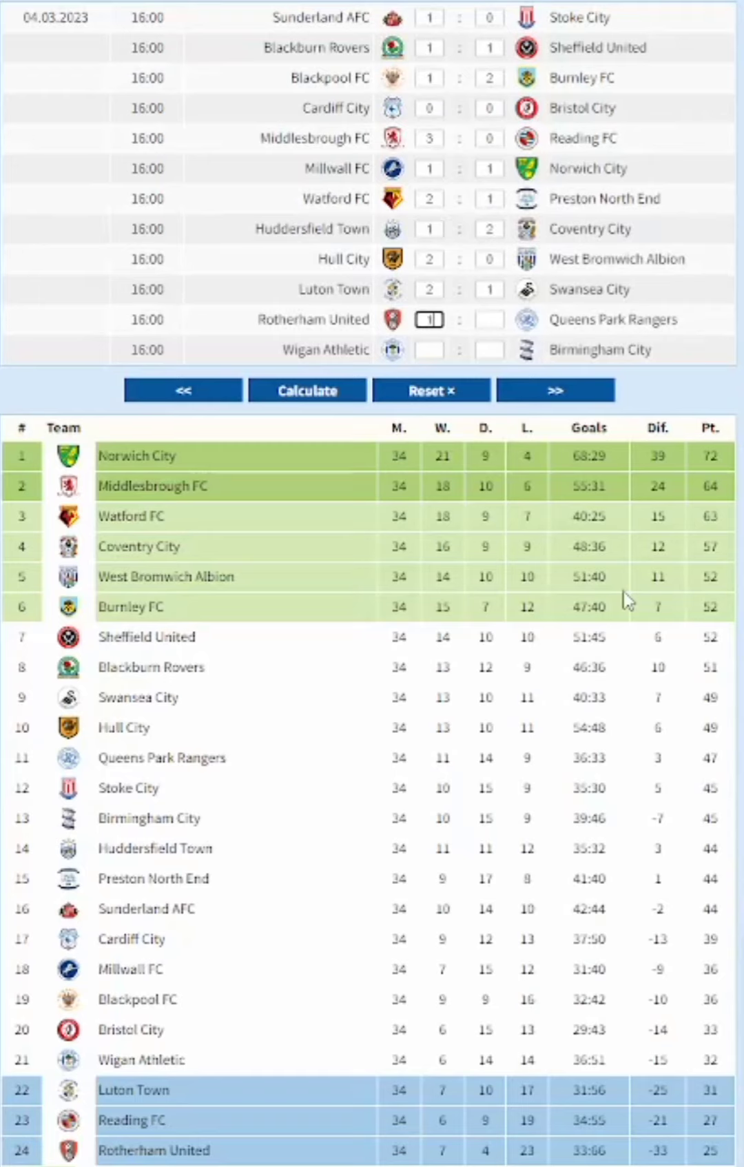
key(Tab)
text(1)
key(Tab)
Enter Wigan Athletic 3:0 Birmingham City and recalculate the league table
text(3)
key(Tab)
text(0)
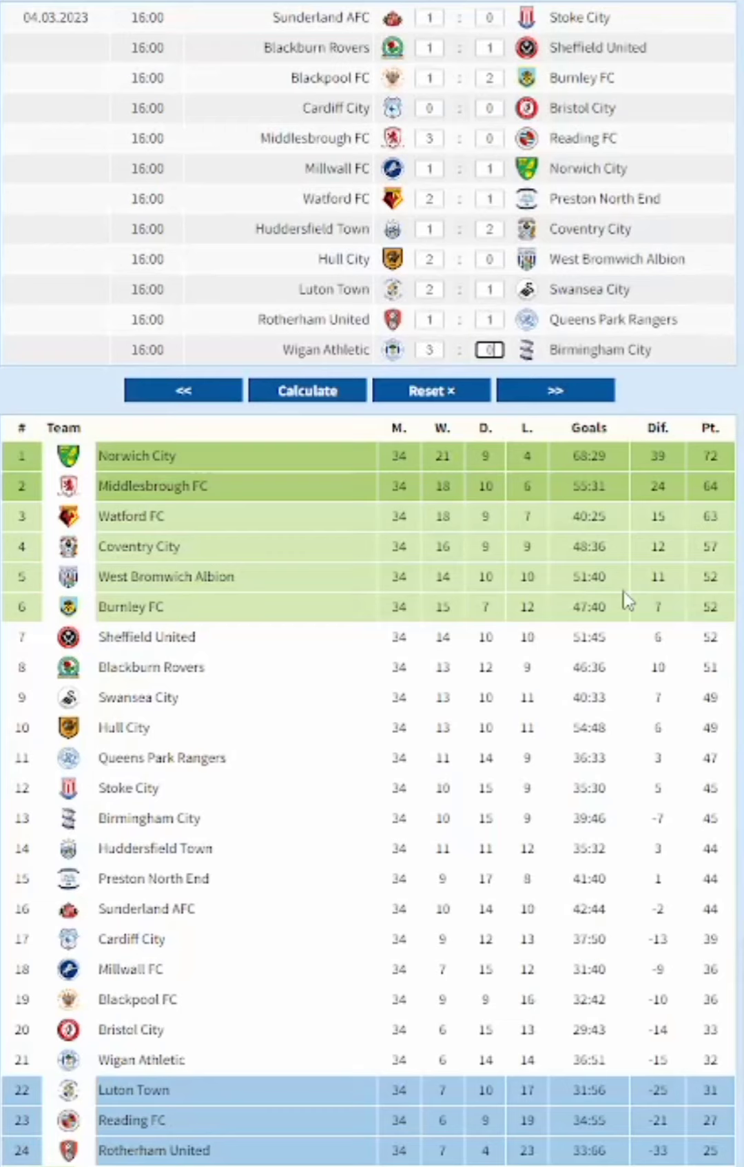
click(328, 396)
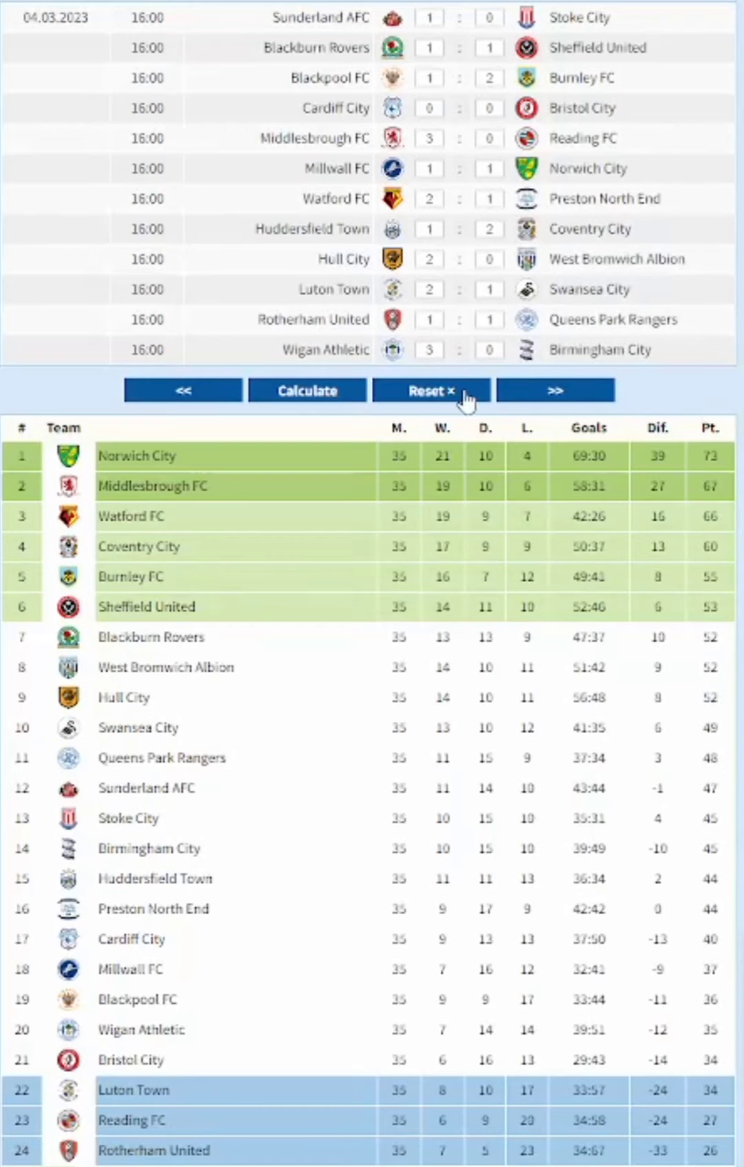
Go to the 11.03.2023 matchday and enter Birmingham City 1:1 Rotherham United
click(549, 406)
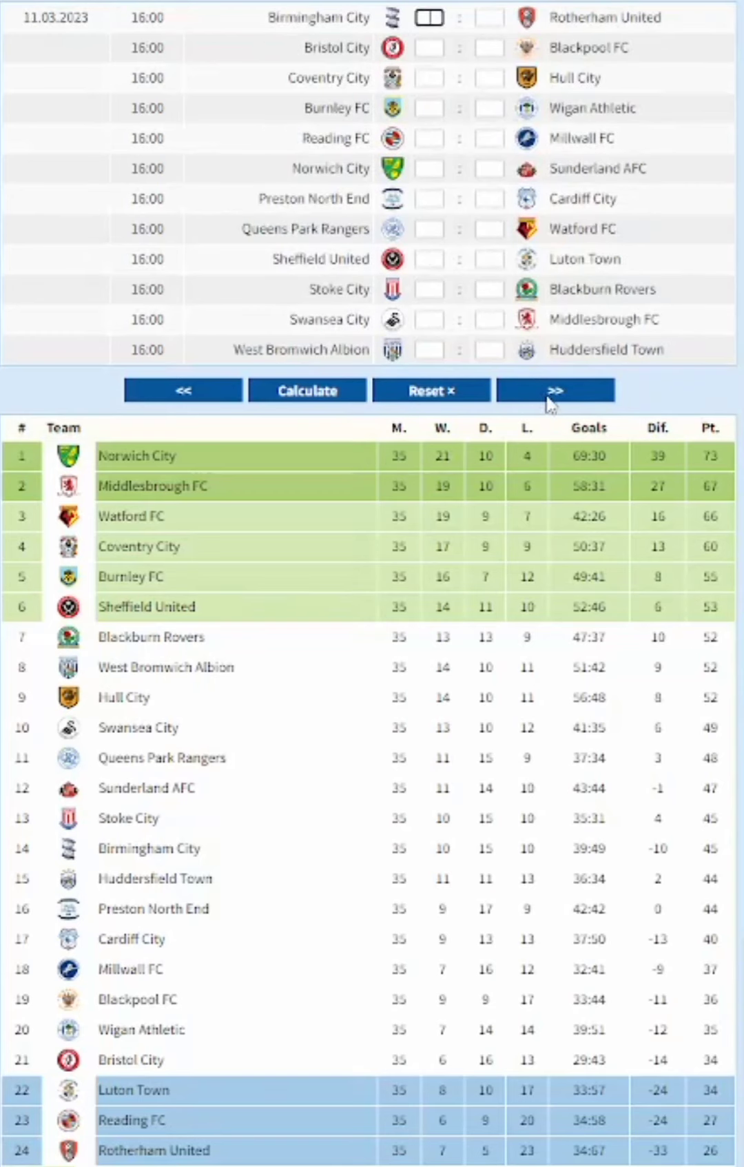
text(1)
key(Tab)
text(1)
key(Tab)
Enter Bristol City 1:0 Blackpool FC and Coventry City 1:1 Hull City in the 11.03.2023 matchday
text(1)
key(Tab)
text(0)
key(Tab)
text(1)
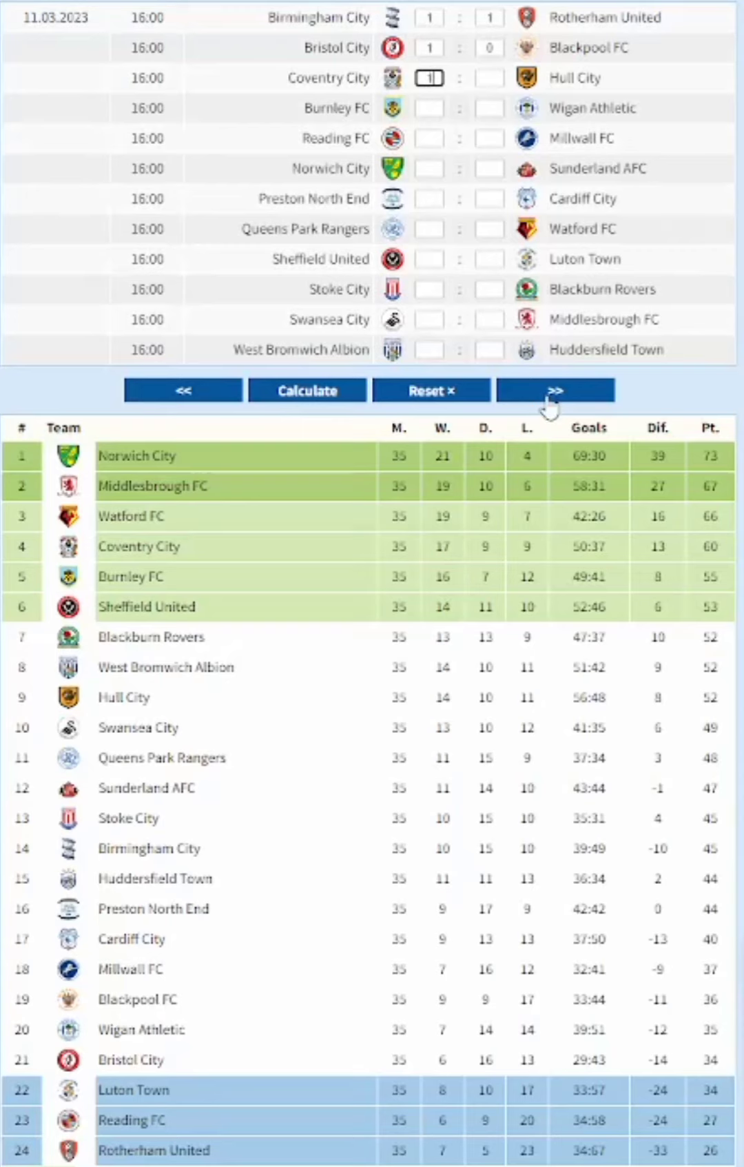
key(Tab)
text(1)
key(Tab)
Enter Burnley FC 2:1 Wigan Athletic and Reading FC 2:2 Millwall FC
text(2)
key(Tab)
text(1)
key(Tab)
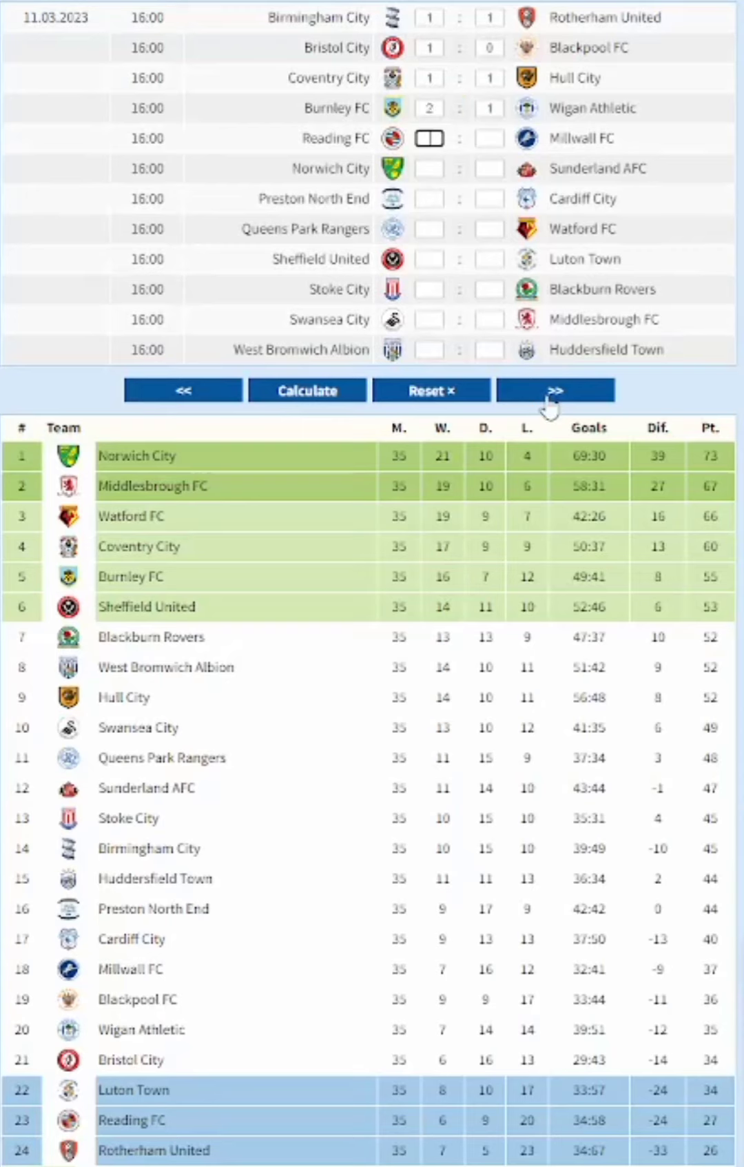
text(2)
key(Tab)
text(2)
key(Tab)
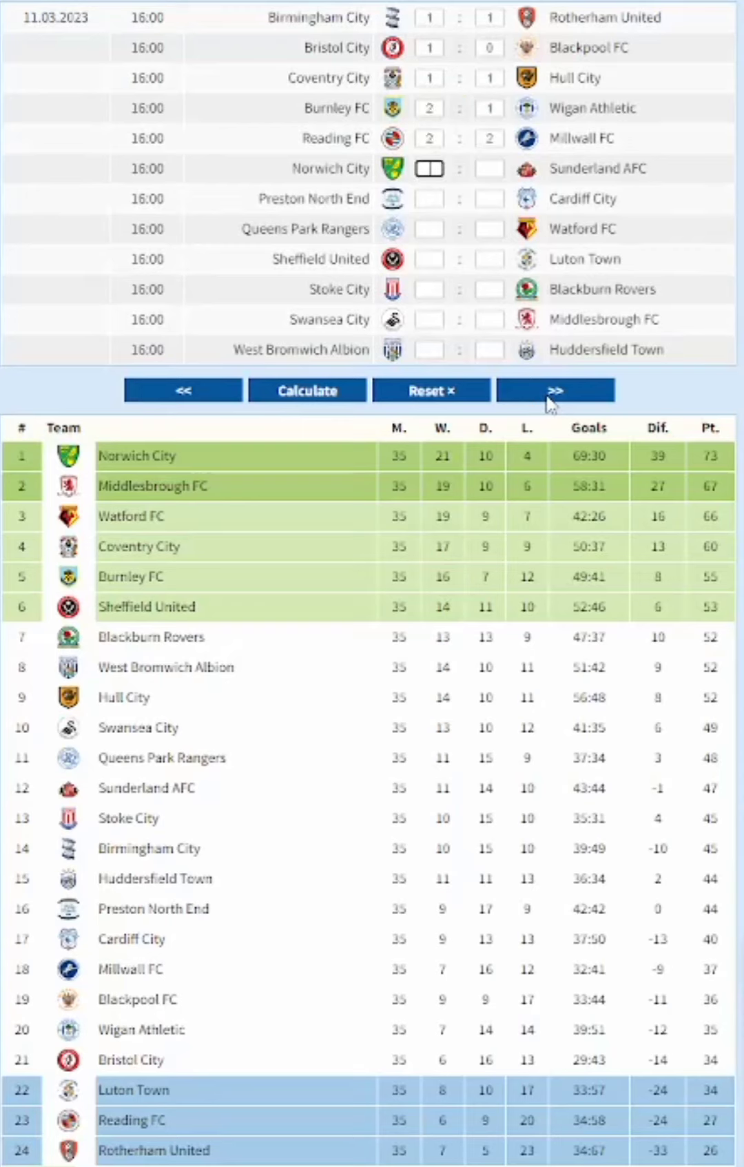
Enter Norwich City 0:1 Sunderland AFC and Preston North End 3:2 Cardiff City
text(0)
key(Tab)
key(Tab)
text(3)
key(Tab)
text(2)
key(Tab)
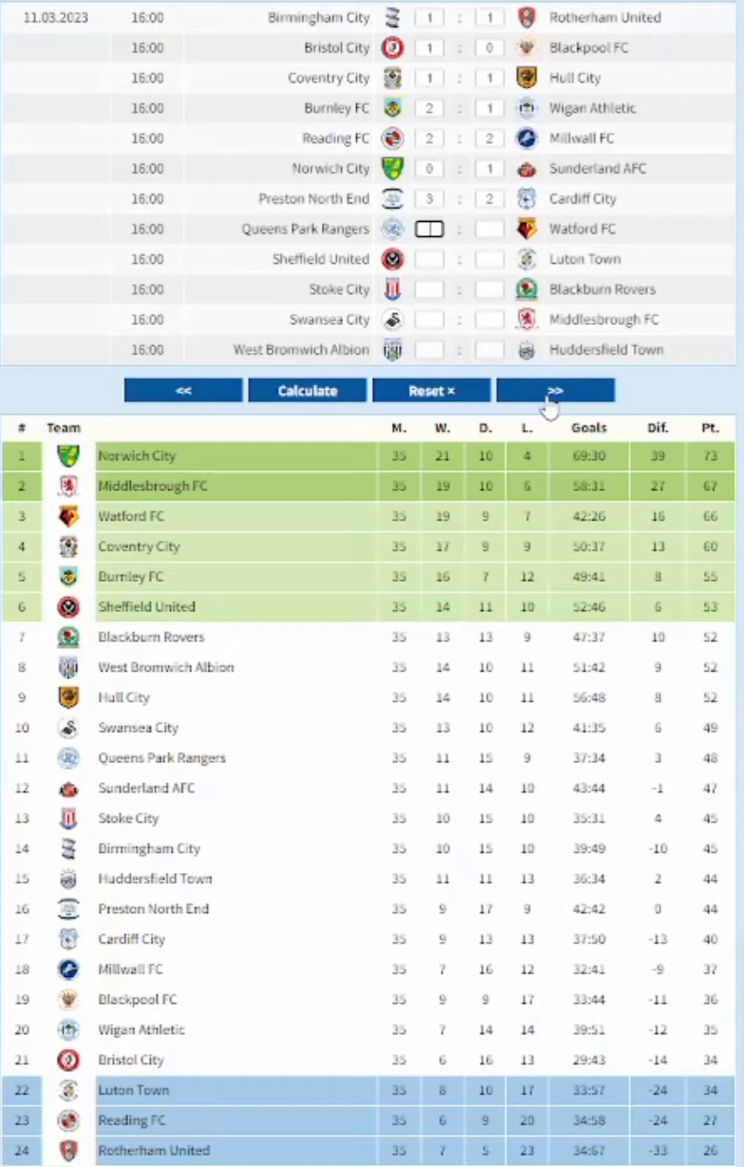
Enter Queens Park Rangers 1:1 Watford FC and Sheffield United 1:0 Luton Town
text(1)
key(Tab)
text(1)
key(Tab)
text(1)
key(Tab)
text(0)
key(Tab)
Enter Stoke City 0:0 Blackburn Rovers and Swansea City 2:2 Middlesbrough FC
text(0)
key(Tab)
text(0)
key(Tab)
text(2)
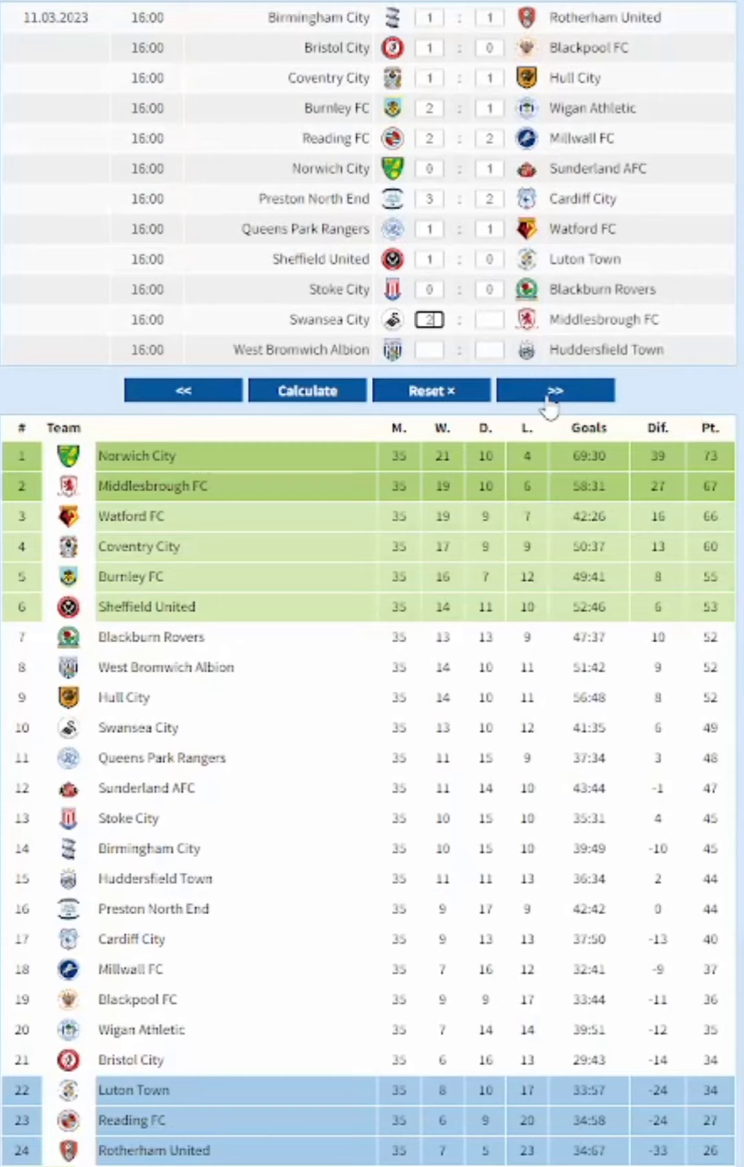
key(Tab)
text(2)
key(Tab)
Enter West Bromwich Albion 4:1 Huddersfield Town and recalculate the league table
text(4)
key(Tab)
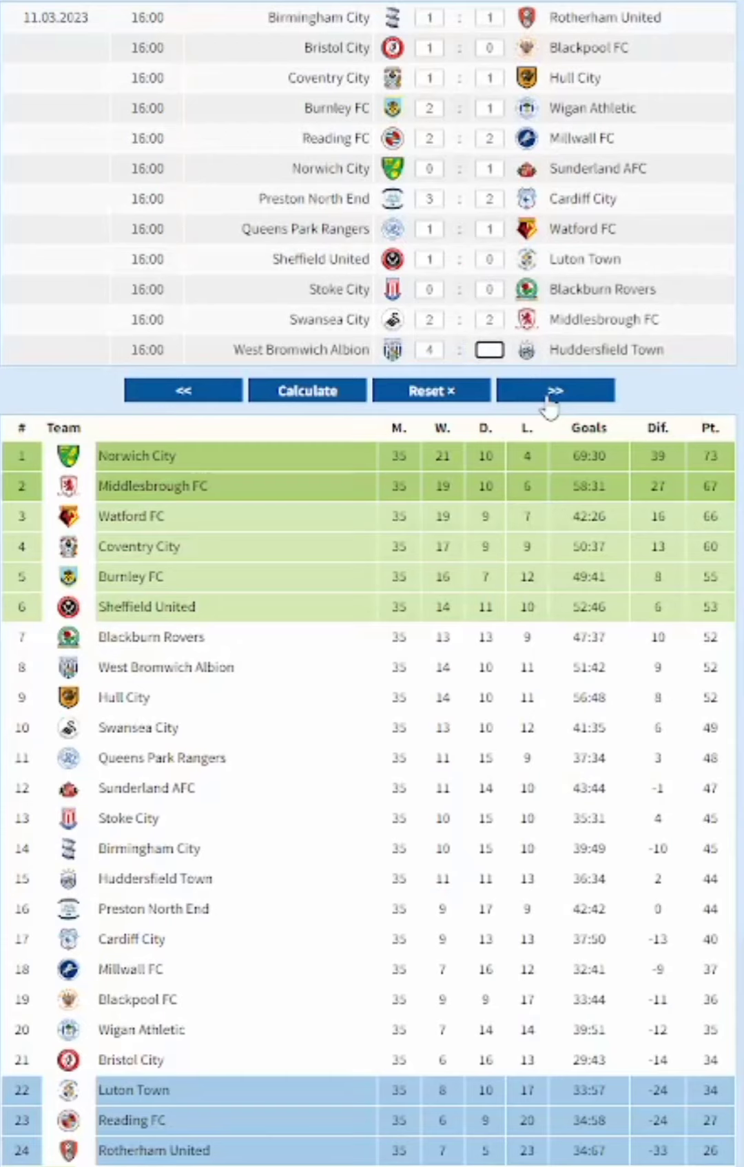
key(BackSpace)
click(332, 398)
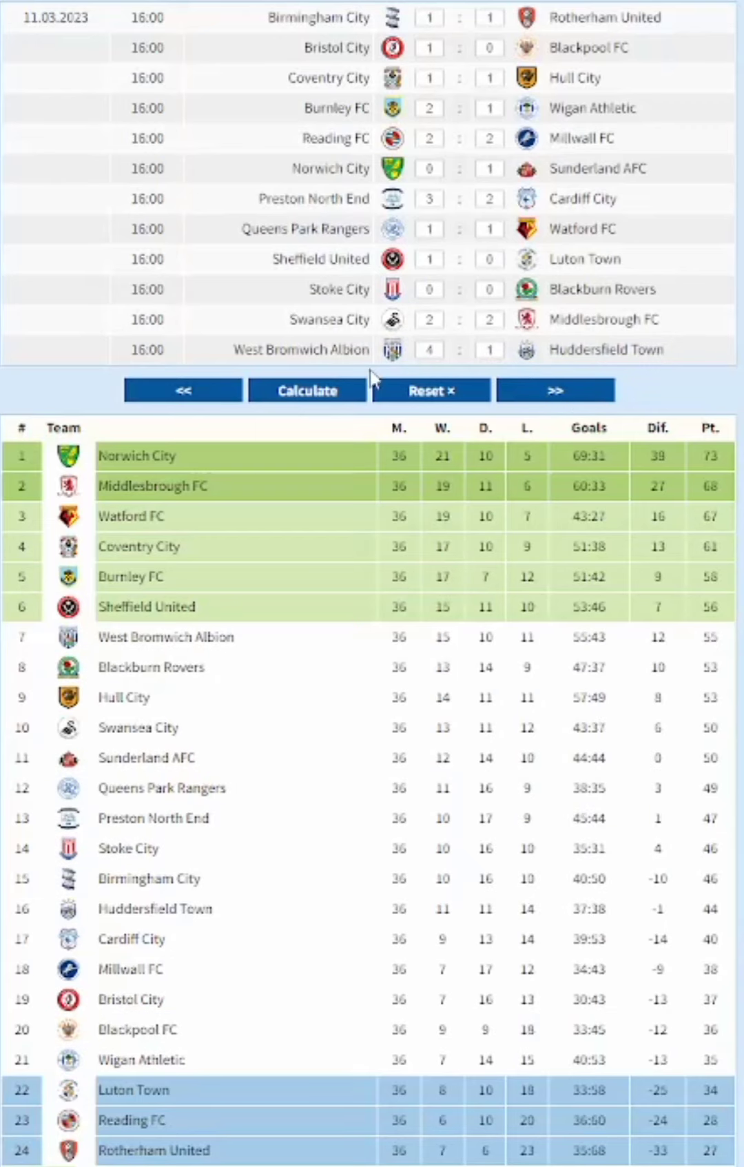
Go to the 14.03.2023 matchday and enter Blackpool FC 1:0 Queens Park Rangers
click(543, 394)
text(1)
key(Tab)
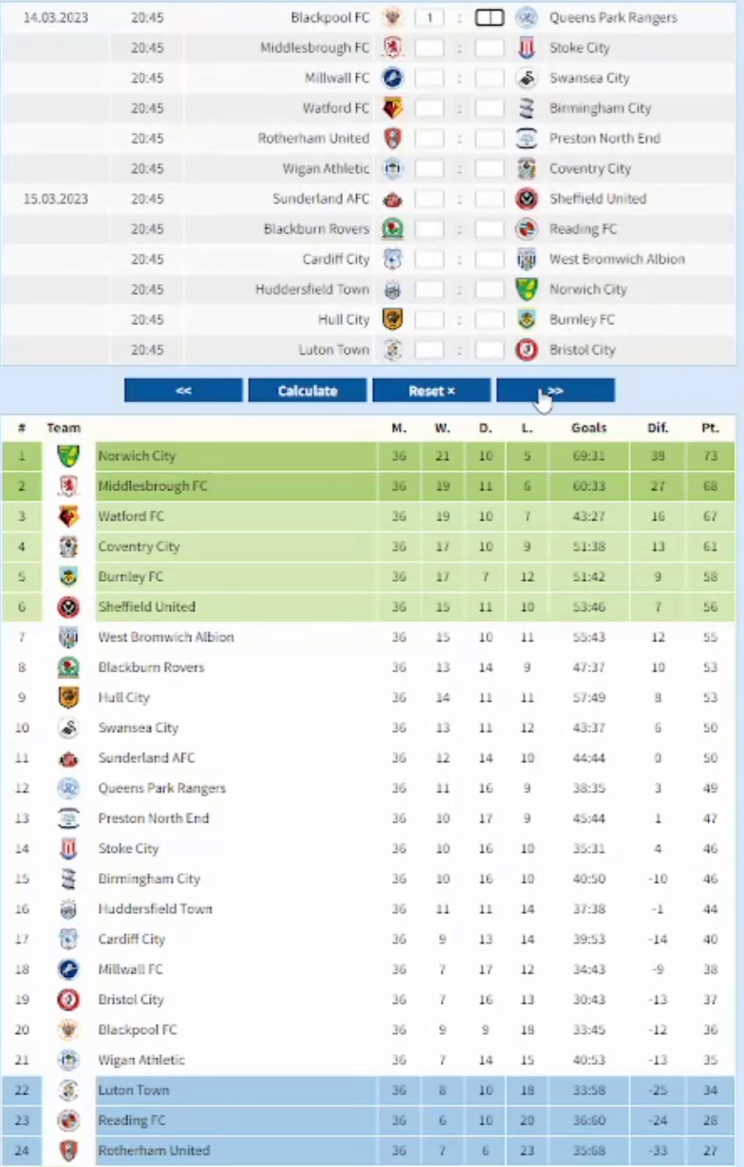
text(0)
key(Tab)
Enter Middlesbrough FC 1:1 Stoke City and Millwall FC 1:3 Swansea City in the 14.03.2023 fixtures
key(Tab)
text(1)
key(Tab)
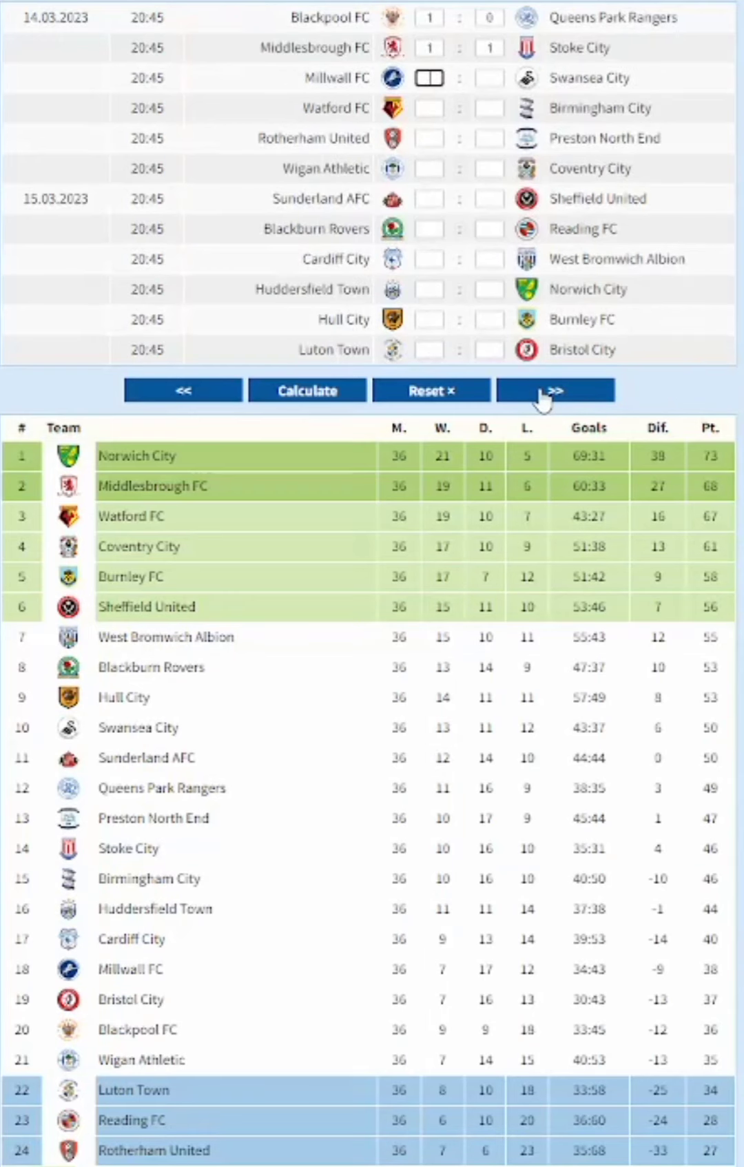
text(1)
key(Tab)
text(3)
key(Tab)
Enter Watford FC 2:0 Birmingham City and Rotherham United 0:0 Preston North End
text(2)
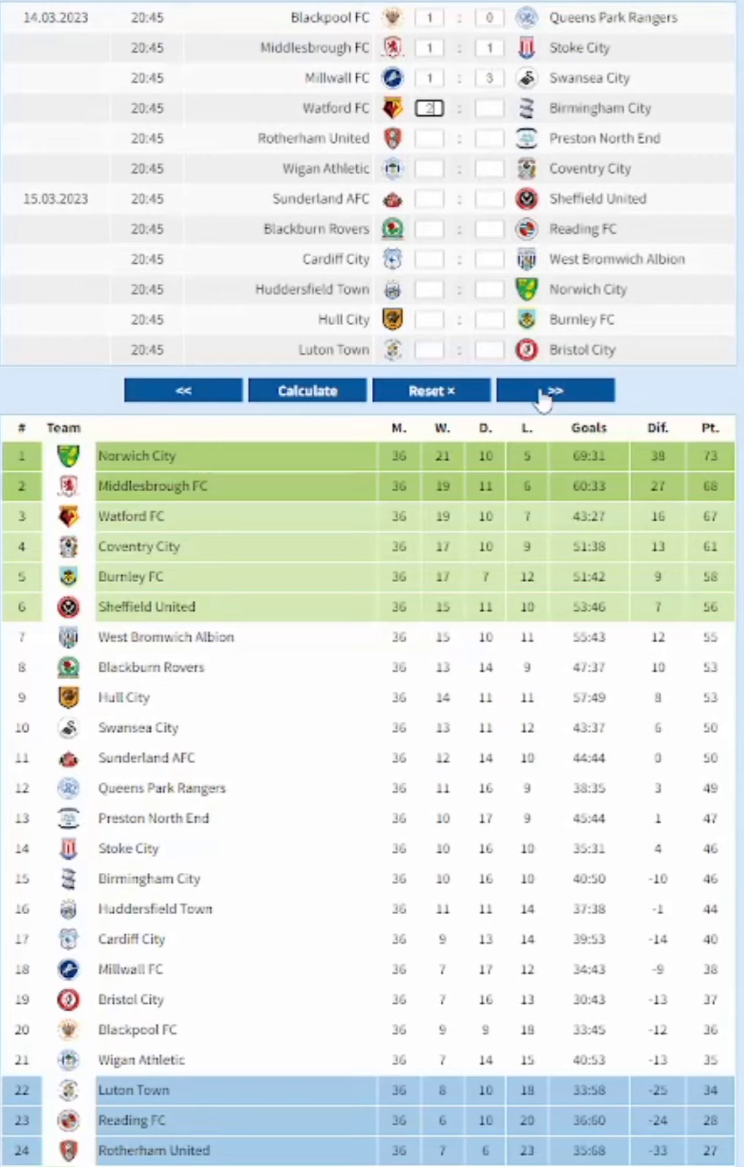
key(Tab)
text(0)
key(Tab)
text(0)
key(Tab)
text(0)
key(Tab)
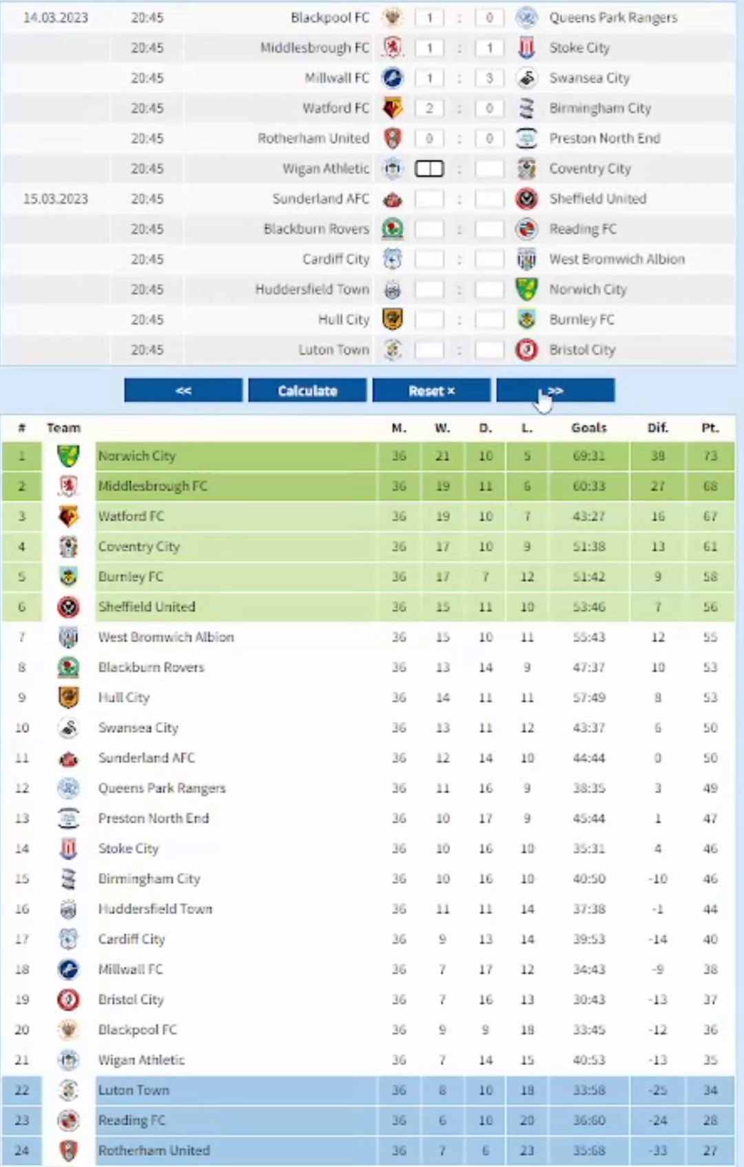
Enter Wigan Athletic 0:2 Coventry City and recalculate the table with the 14.03.2023 results
text(0)
key(Tab)
text(1)
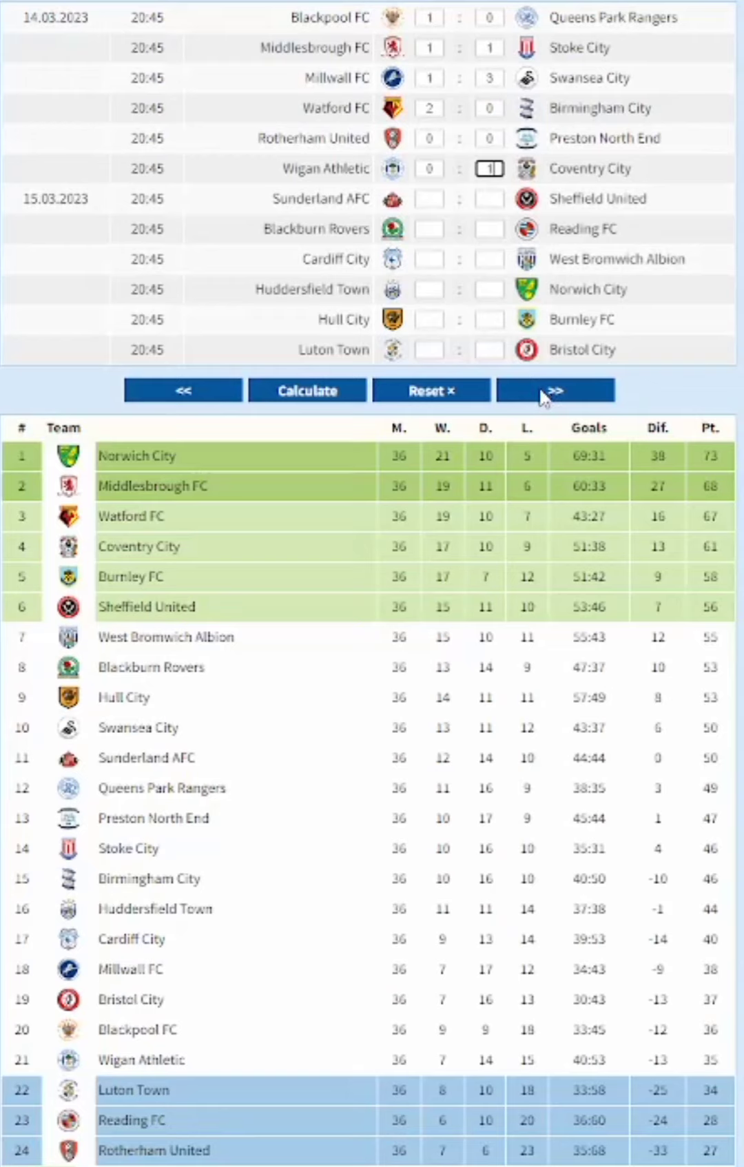
key(BackSpace)
text(2)
text(2)
click(336, 381)
Enter Sunderland AFC 2:2 Sheffield United and Blackburn Rovers 2:0 Reading FC in the 15.03.2023 fixtures
click(434, 193)
text(2)
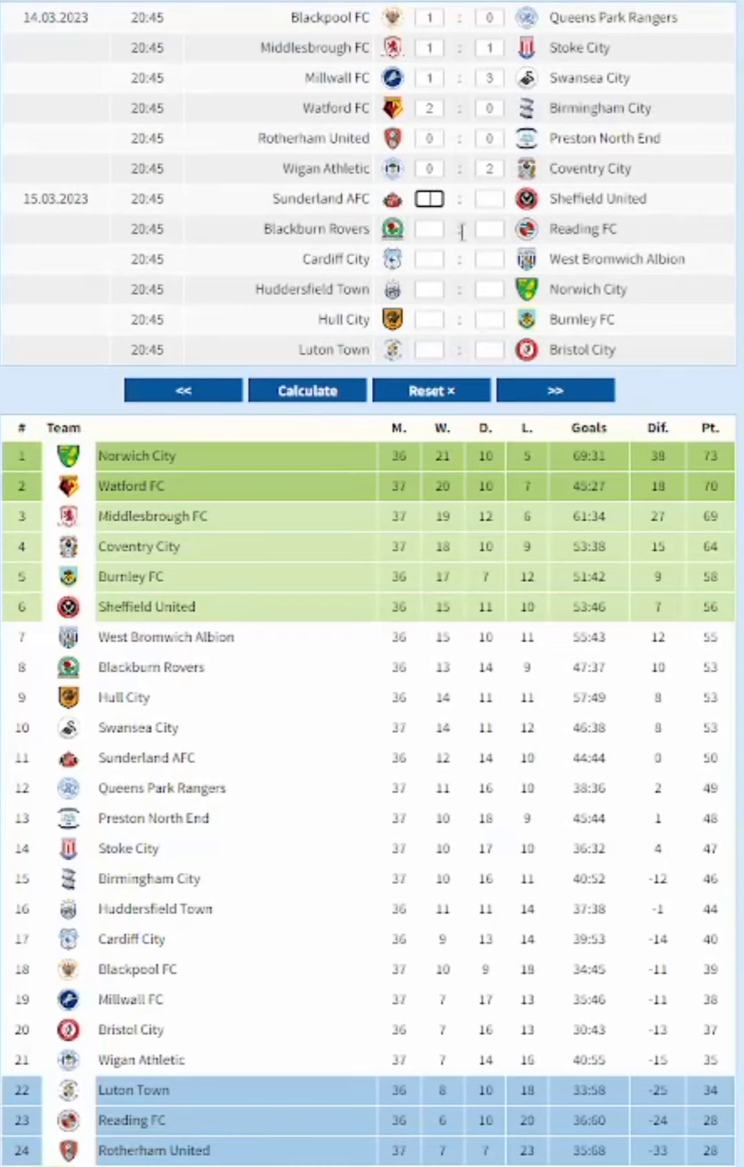
key(Tab)
text(2)
key(Tab)
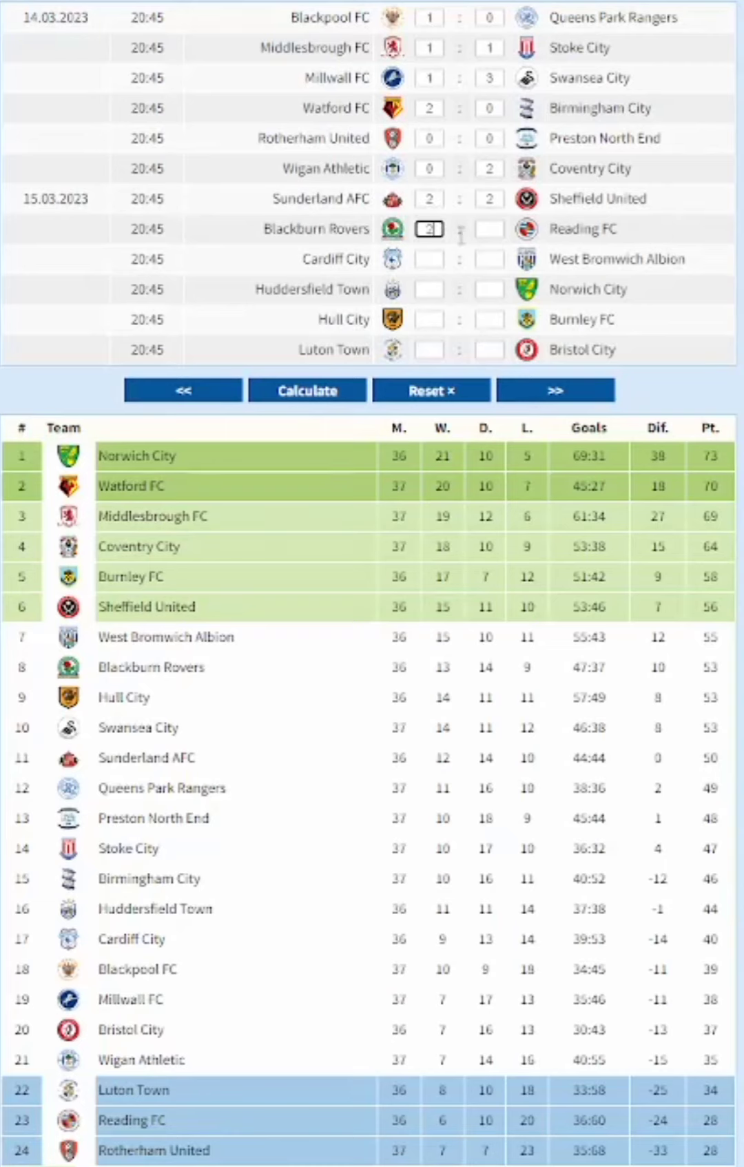
key(Tab)
text(0)
key(Tab)
Enter Cardiff City 0:0 West Bromwich Albion in the 15.03.2023 fixtures
text(0)
key(Tab)
text(0)
key(Tab)
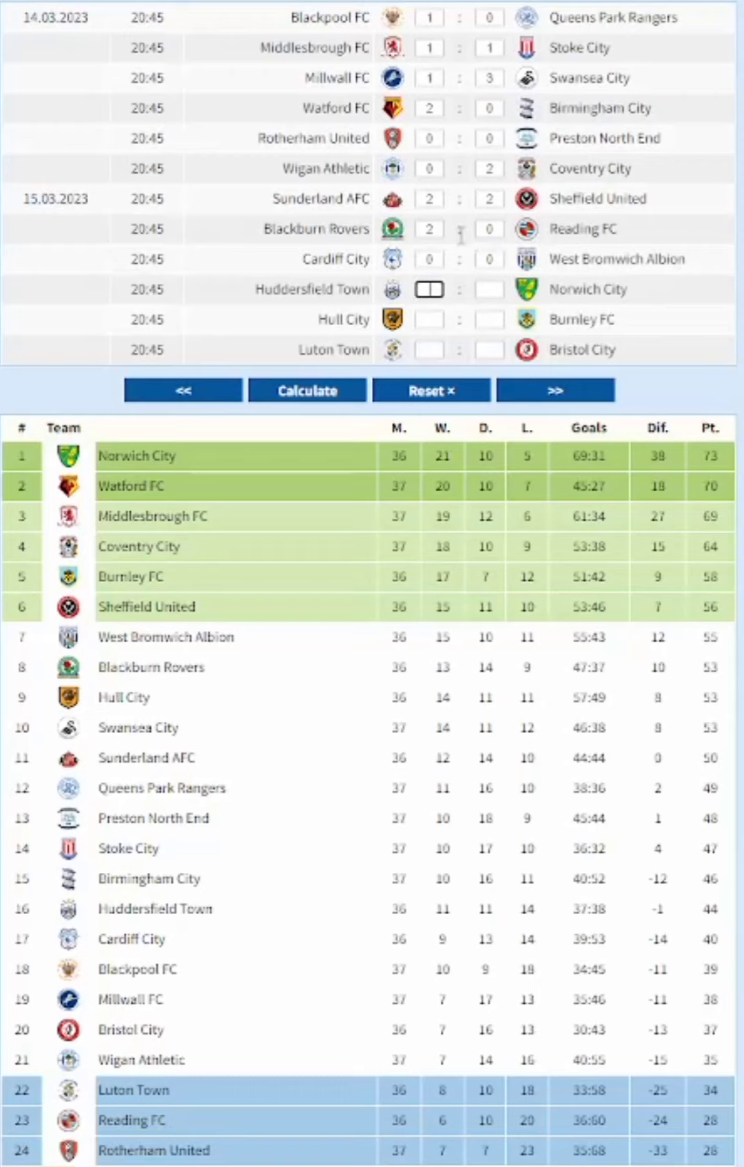
Enter Huddersfield Town 0:1 Norwich City and Hull City 3:1 Burnley FC in the 15.03.2023 fixtures
text(0)
key(Tab)
text(1)
key(Tab)
text(3)
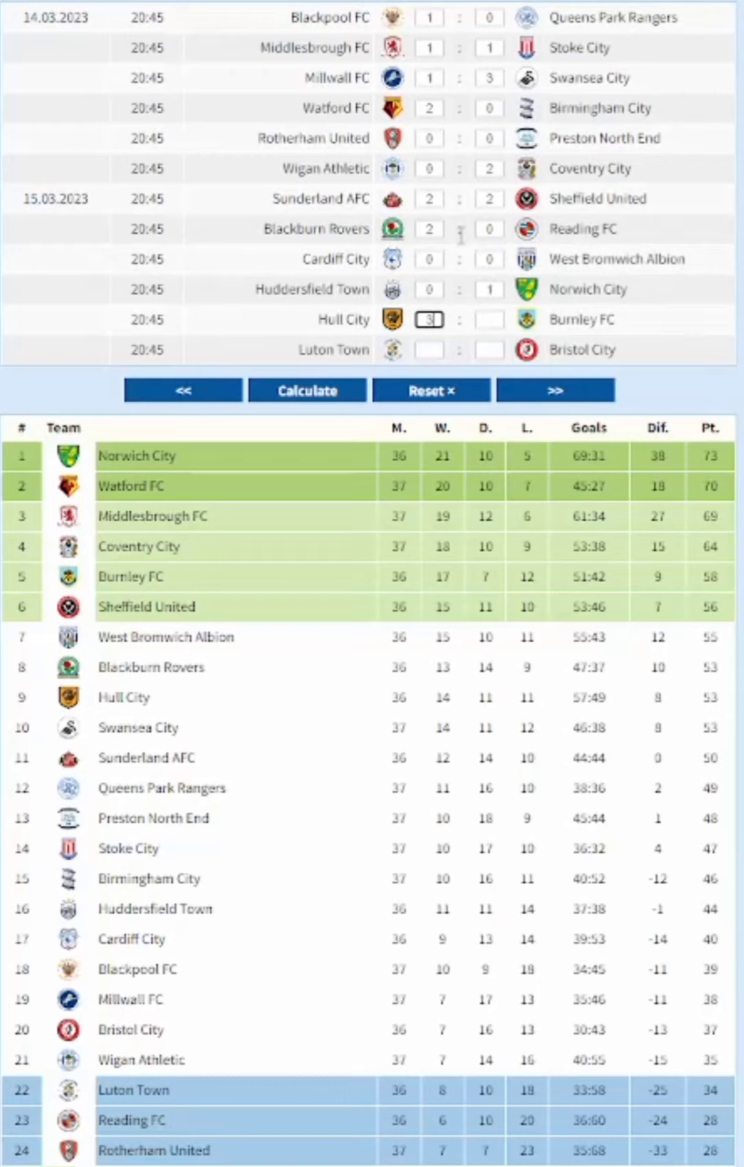
key(Tab)
text(1)
key(Tab)
Enter Luton Town 1:0 Bristol City and recalculate the table with the 15.03.2023 results
text(1)
key(Tab)
text(0)
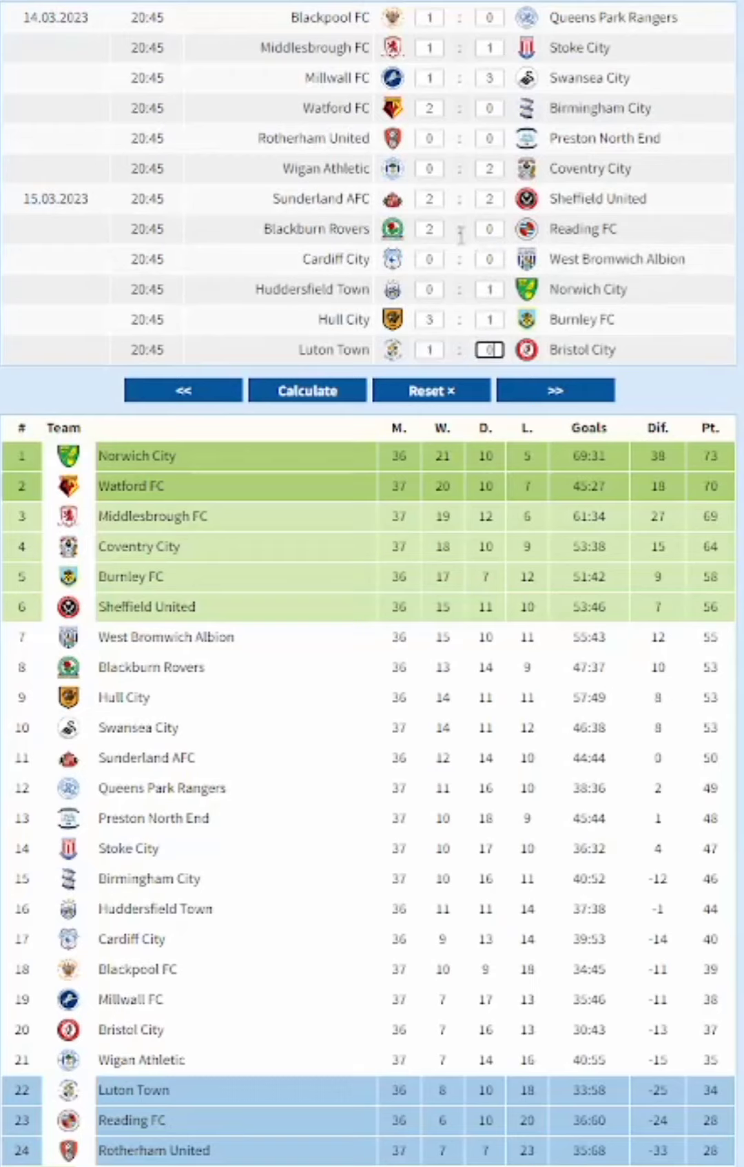
click(334, 393)
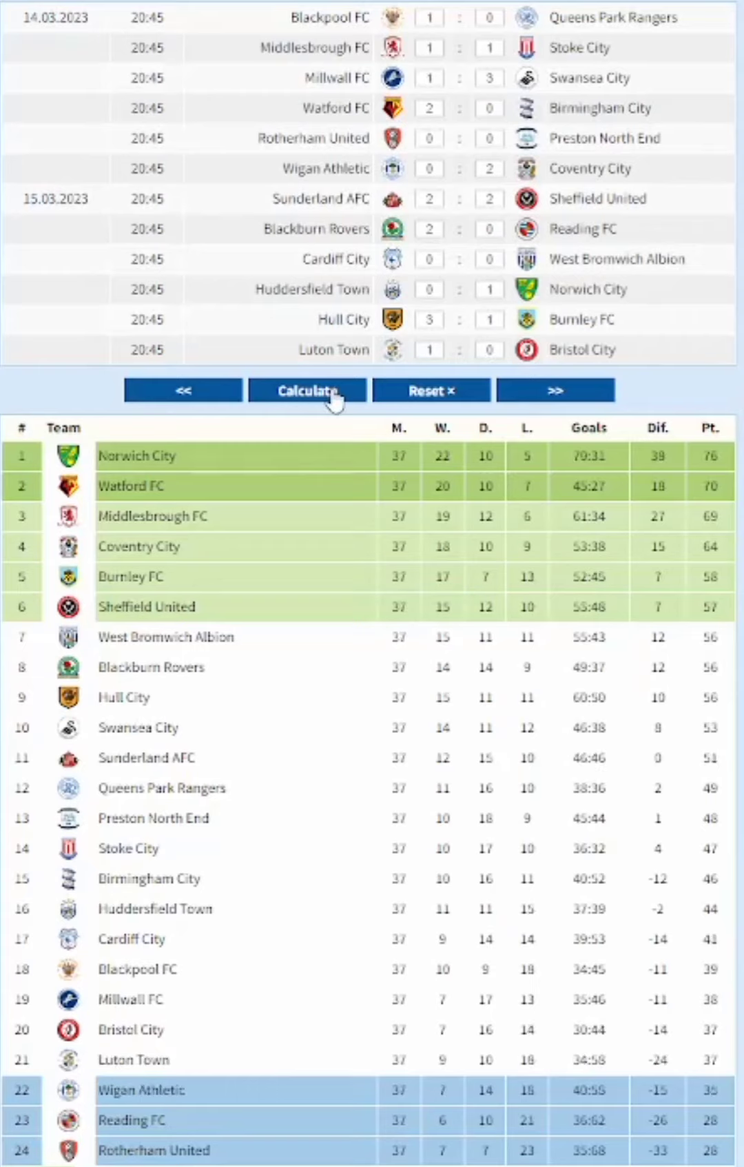
In the following matchday, 18.03.2023, enter Sunderland AFC 2:2 Luton Town and Blackburn Rovers 0:1 Burnley FC
click(571, 394)
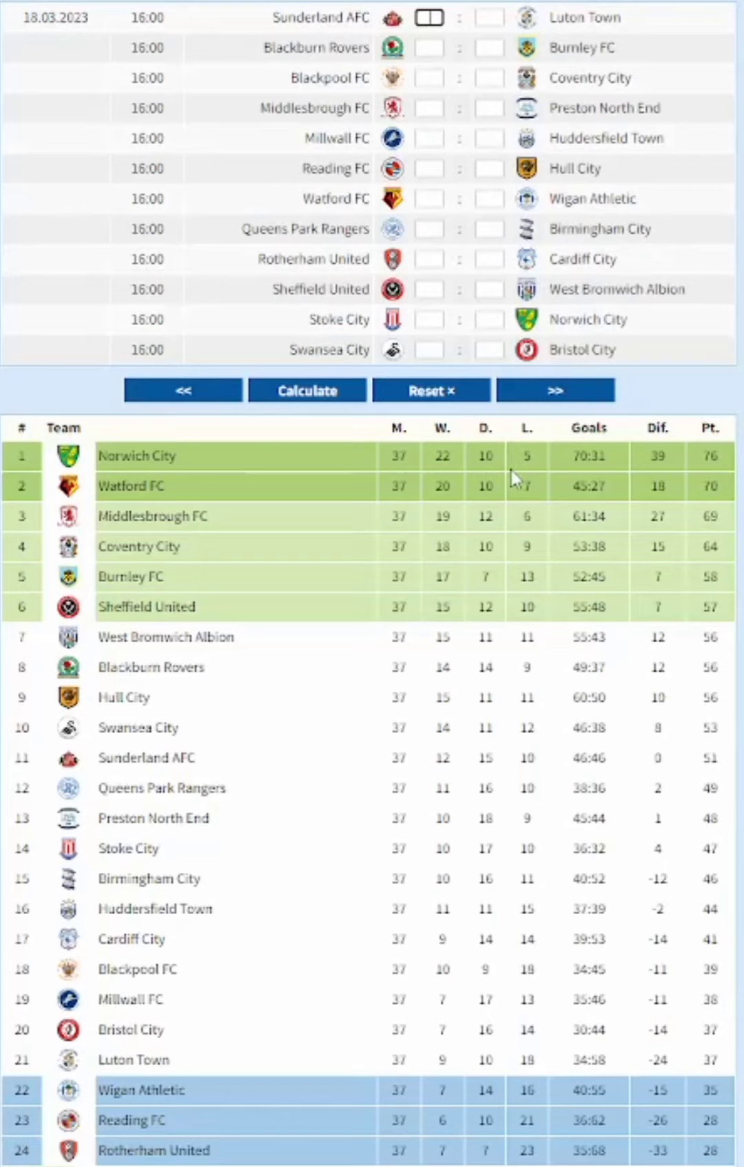
text(2)
key(Tab)
text(2)
key(Tab)
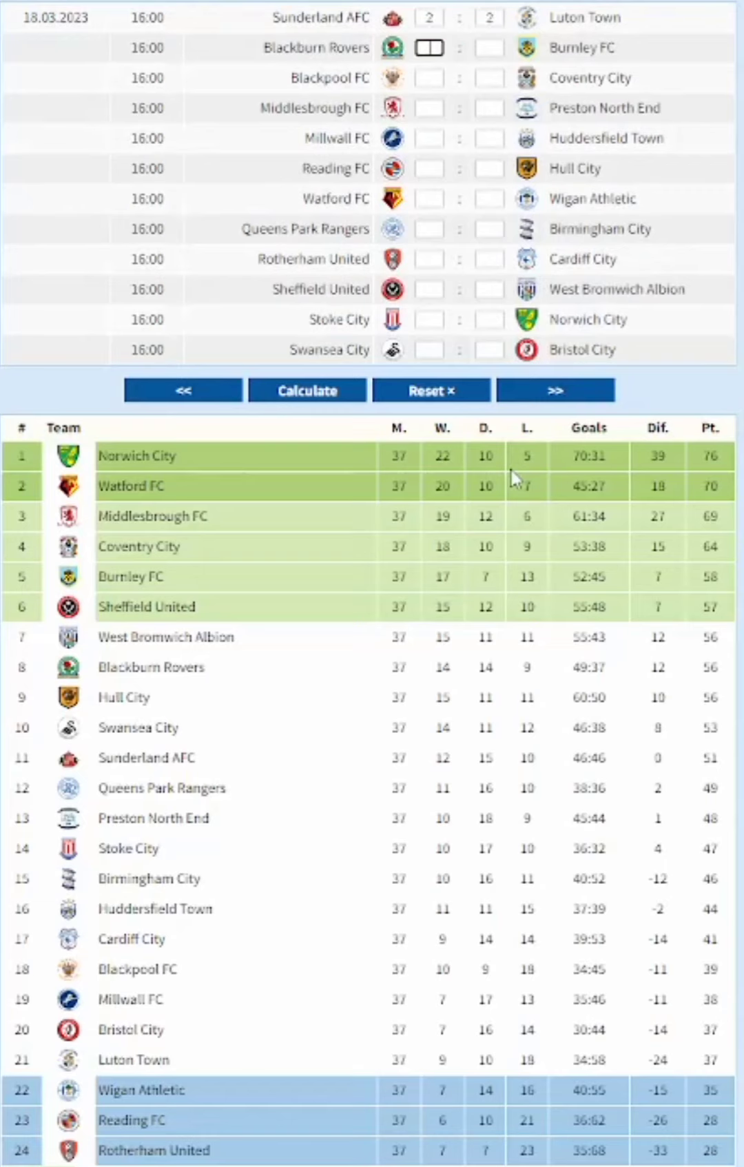
text(0)
key(Tab)
text(1)
key(Tab)
Enter Blackpool FC 1:1 Coventry City and Middlesbrough FC 3:1 Preston North End in the 18.03.2023 fixtures
text(1)
key(Tab)
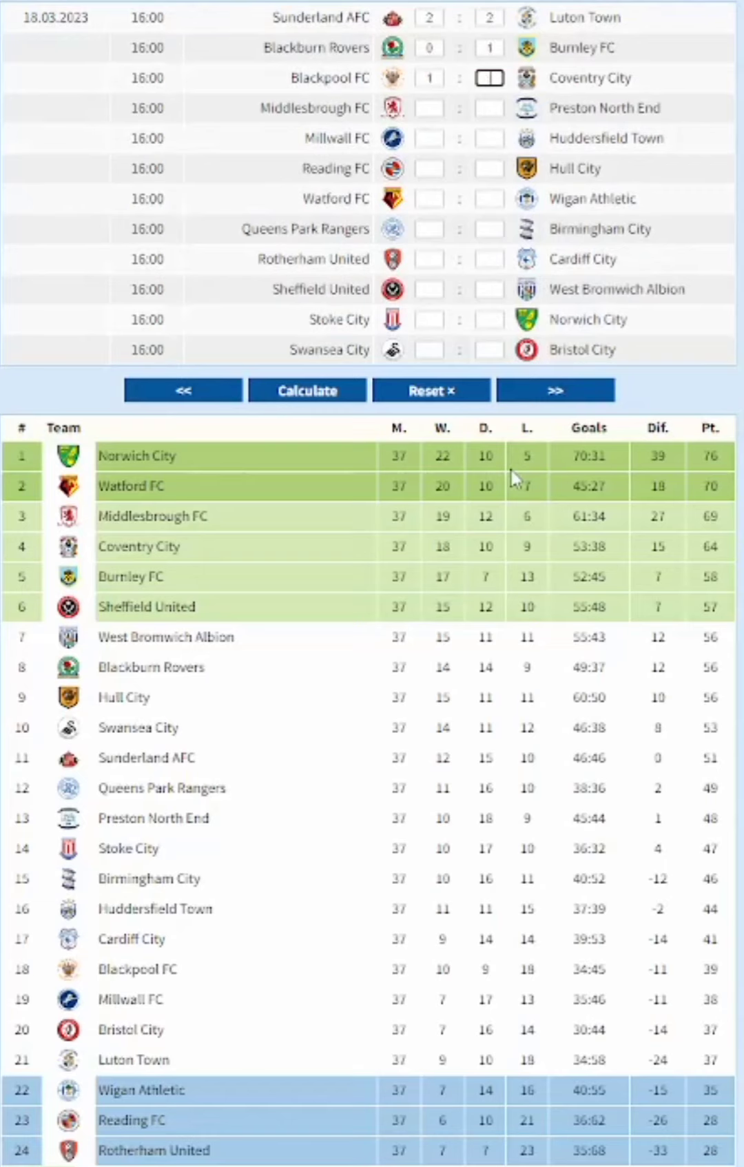
text(1)
key(Tab)
text(3)
key(Tab)
text(1)
key(Tab)
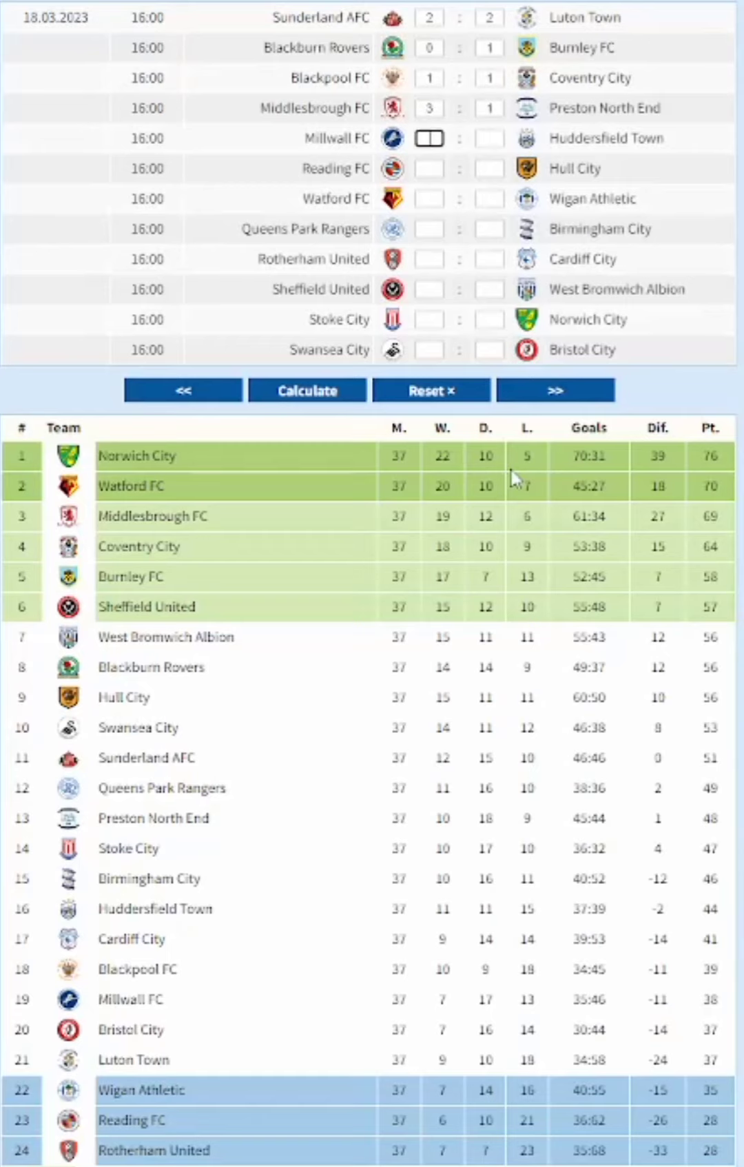
Enter Millwall FC 1:0 Huddersfield Town and Reading FC 0:0 Hull City in the 18.03.2023 fixtures
text(1)
key(Tab)
text(0)
key(Tab)
text(0)
key(Tab)
text(0)
key(Tab)
Enter Watford FC 1:2 Wigan Athletic in the 18.03.2023 fixtures
text(1)
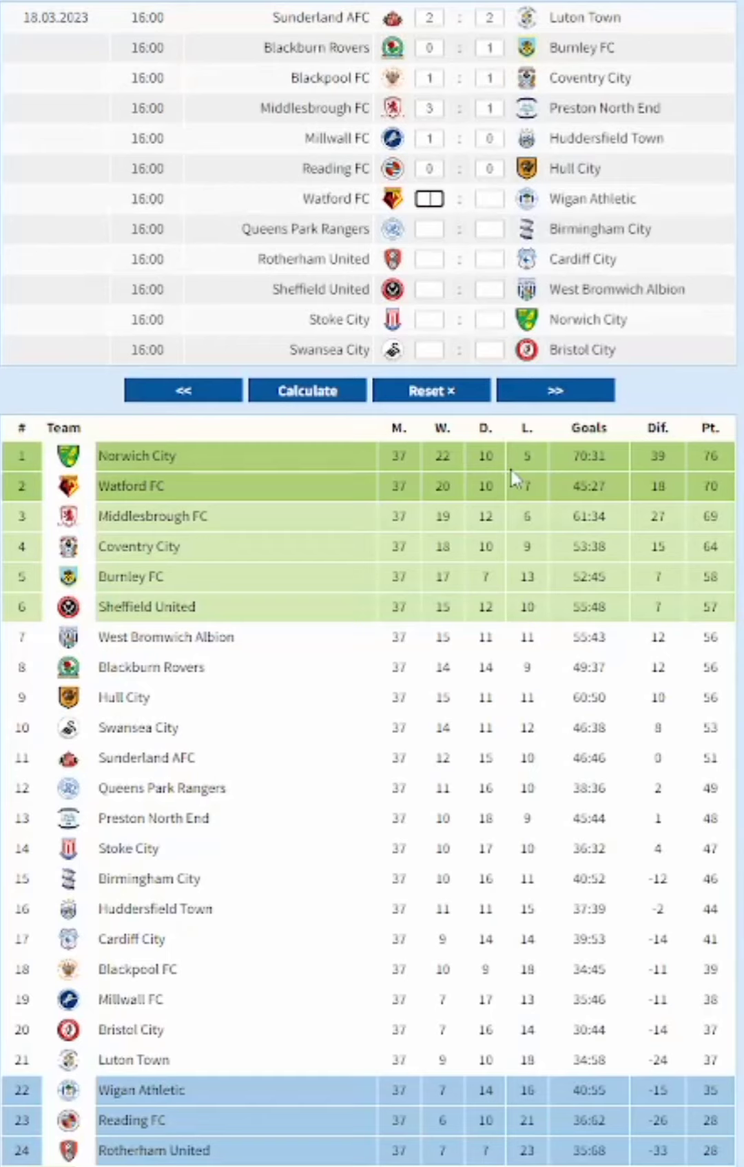
key(Tab)
text(1)
key(Tab)
click(500, 203)
key(BackSpace)
text(2)
key(Tab)
Enter Queens Park Rangers 3:1 Birmingham City in the 18.03.2023 fixtures
text(1)
key(Tab)
text(0)
click(442, 232)
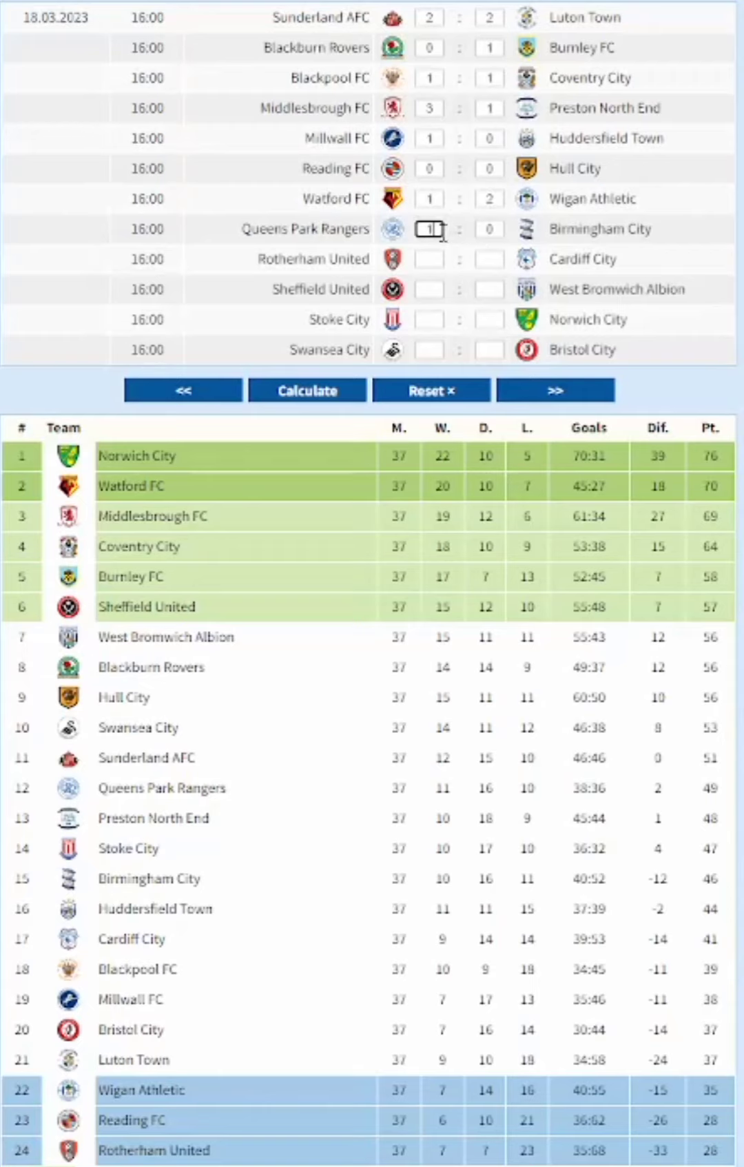
key(BackSpace)
text(3)
key(Tab)
text(1)
key(Tab)
Enter Rotherham United 1:1 Cardiff City and Sheffield United 2:0 West Bromwich Albion in the 18.03.2023 fixtures
text(1)
key(Tab)
text(1)
key(Tab)
text(2)
key(Tab)
text(0)
key(Tab)
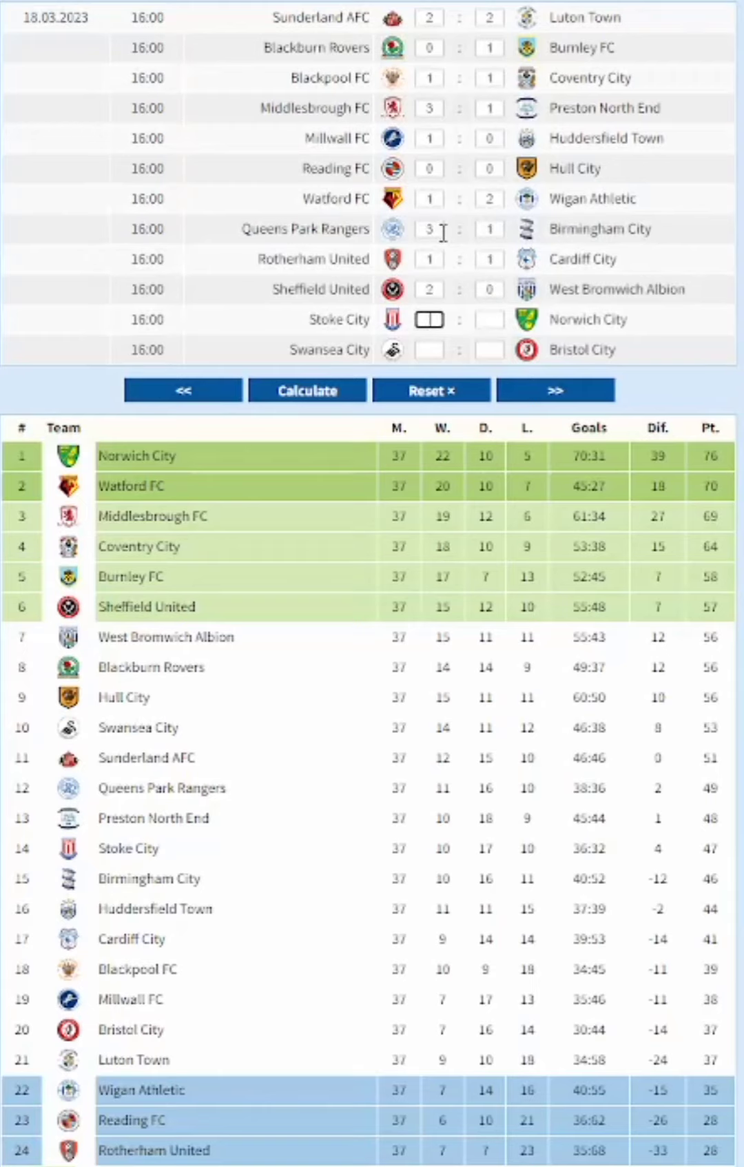
Enter Stoke City 0:0 Norwich City in the 18.03.2023 fixtures
text(0)
key(Tab)
text(0)
key(Tab)
Enter Swansea City 0:1 Bristol City and recalculate the table with the 18.03.2023 results
text(0)
key(Tab)
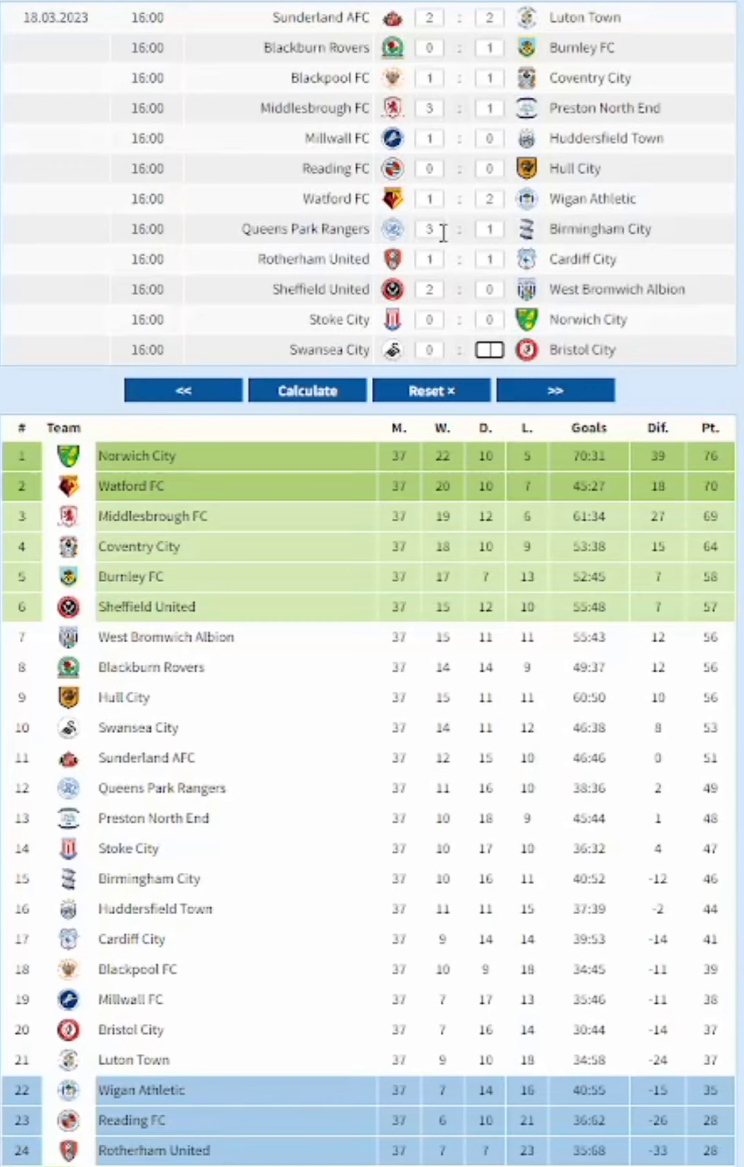
text(1)
click(314, 392)
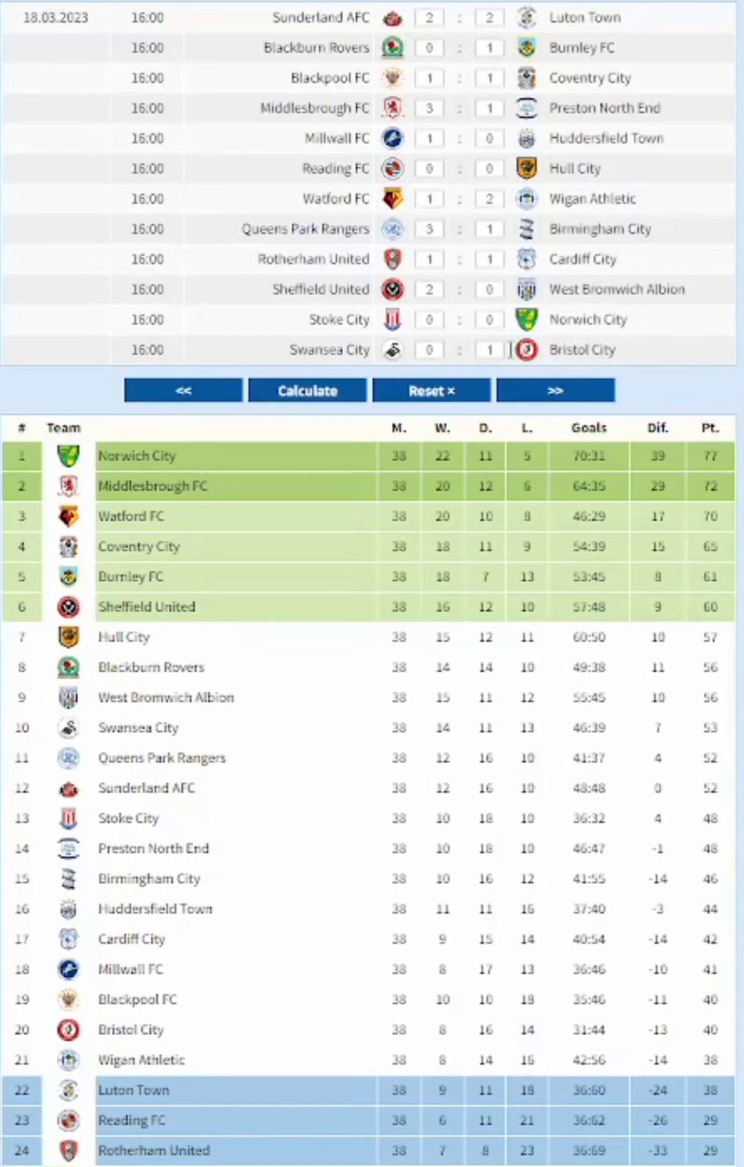
In the following matchday, 01.04.2023, enter Birmingham City 2:1 Blackburn Rovers and Bristol City 1:1 Reading FC
click(555, 391)
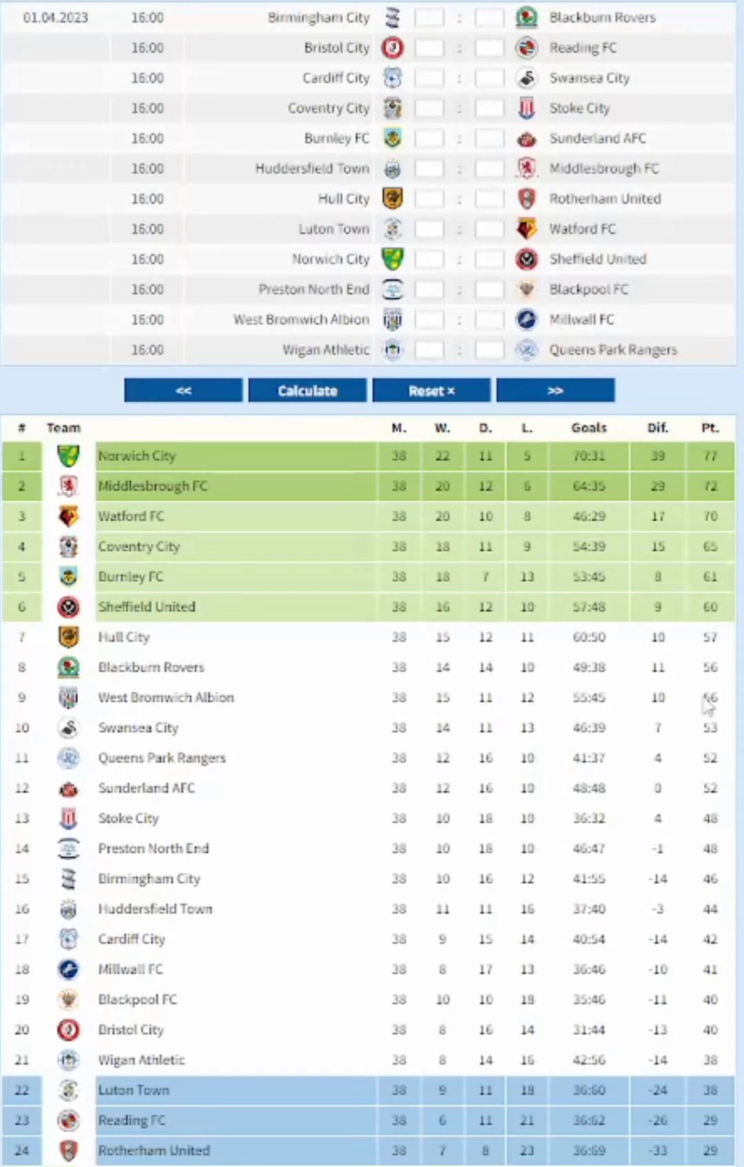
text(2)
key(Tab)
text(1)
key(Tab)
text(1)
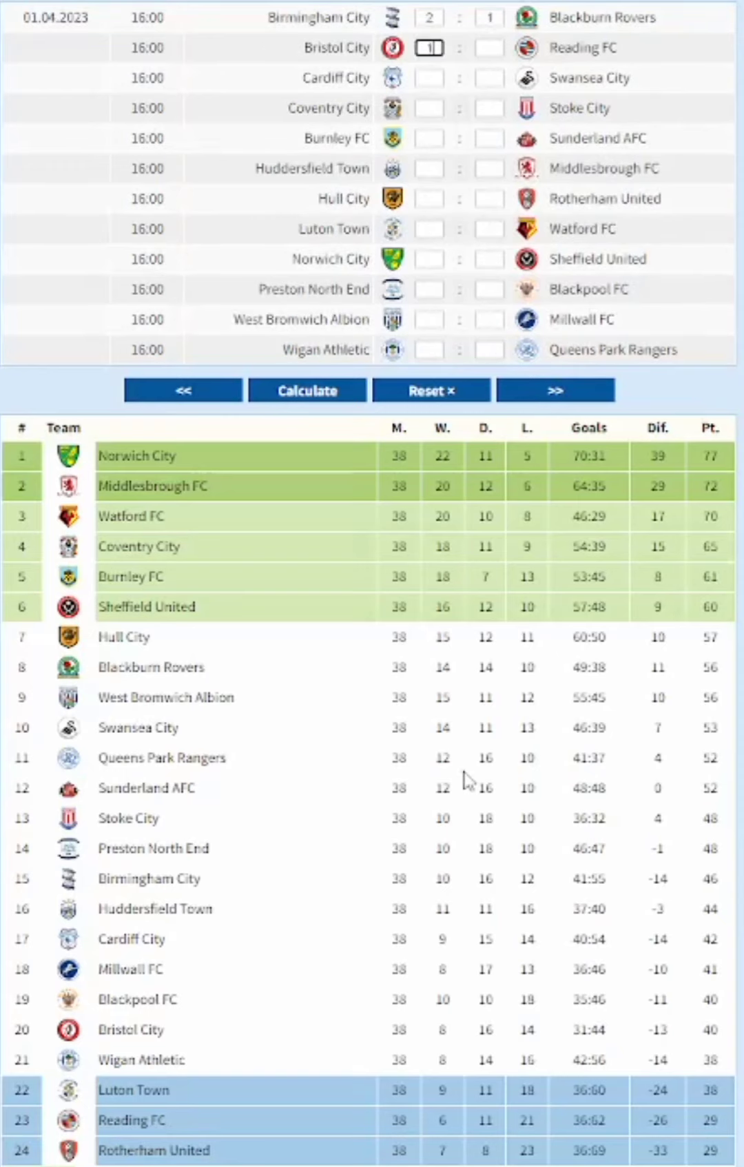
key(Tab)
text(1)
key(Tab)
Enter Cardiff City 0:1 Swansea City and Coventry City 3:2 Stoke City in the 01.04.2023 fixtures
text(0)
key(Tab)
text(1)
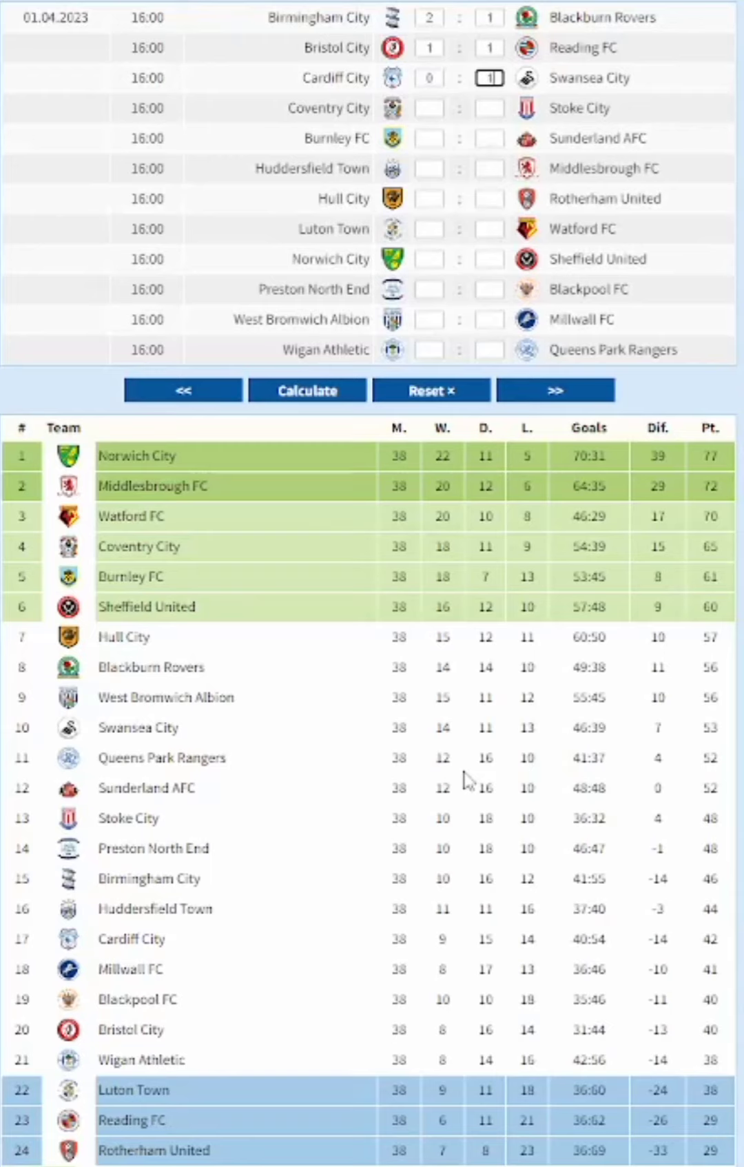
key(Tab)
text(3)
key(Tab)
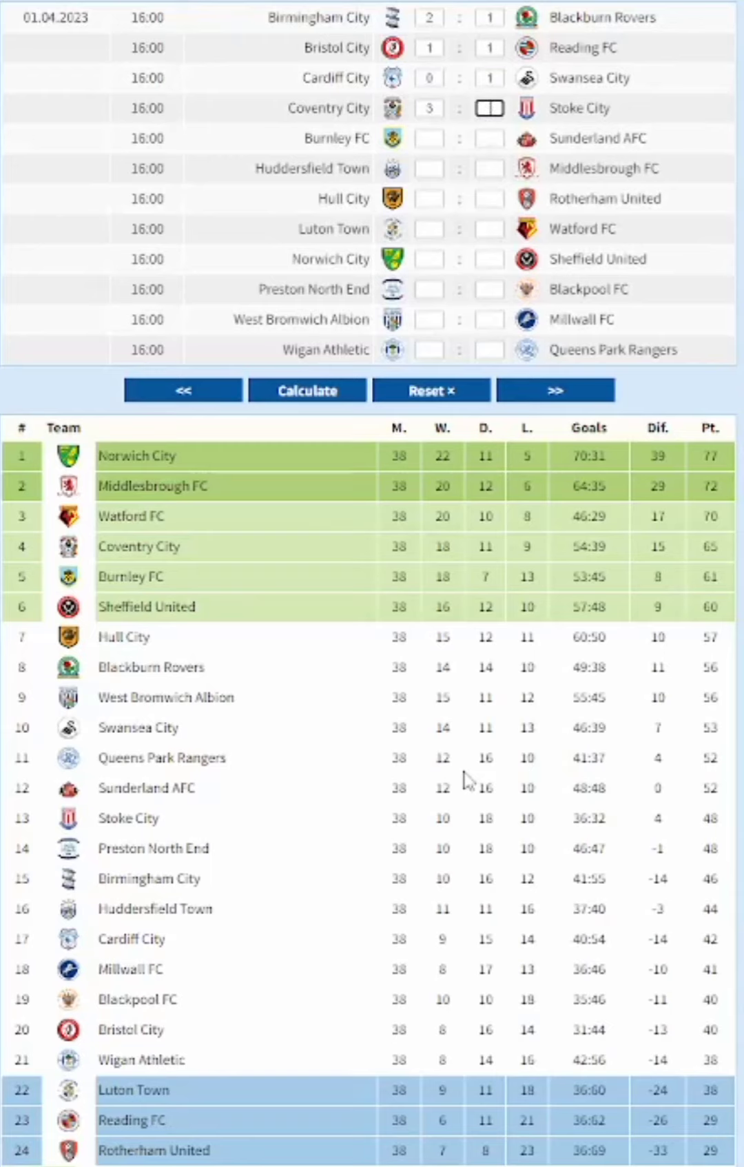
text(2)
key(Tab)
Enter Burnley FC 1:1 Sunderland AFC and Huddersfield Town 1:0 Middlesbrough FC in the 01.04.2023 fixtures
text(1)
key(Tab)
text(1)
key(Tab)
text(1)
key(Tab)
text(0)
key(Tab)
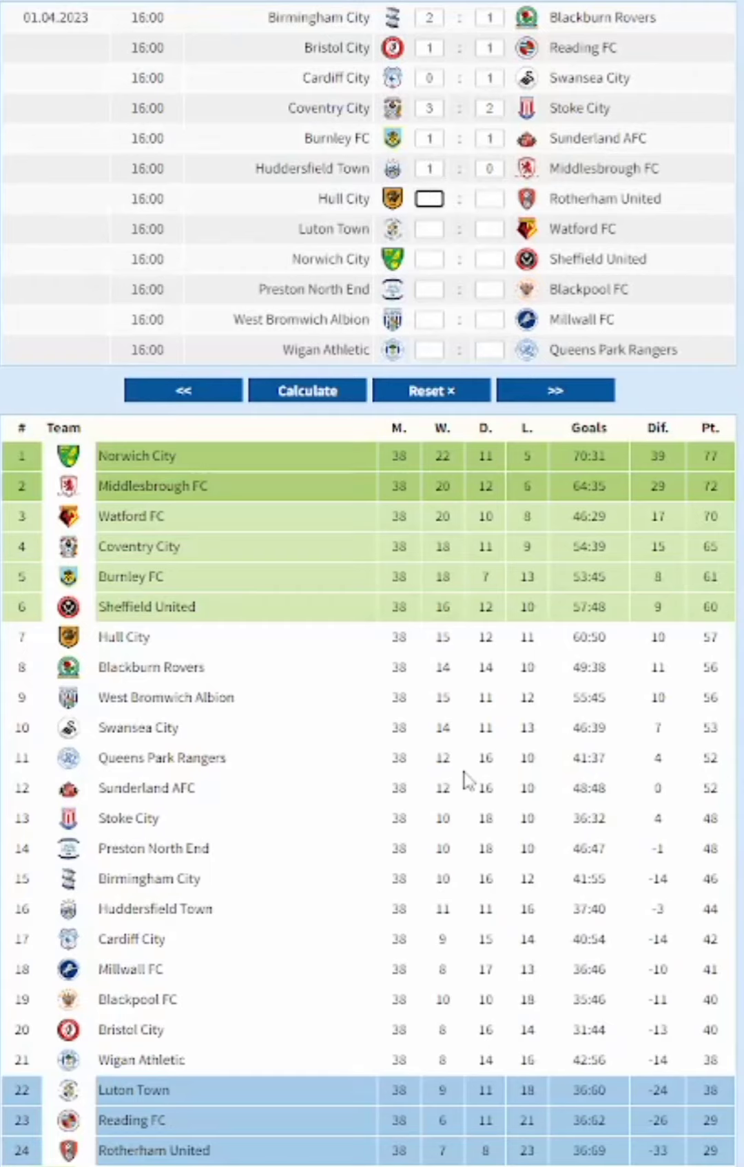
Enter Hull City 2:1 Rotherham United and Luton Town 1:1 Watford FC in the 01.04.2023 fixtures
text(2)
key(Tab)
text(1)
key(Tab)
text(1)
key(Tab)
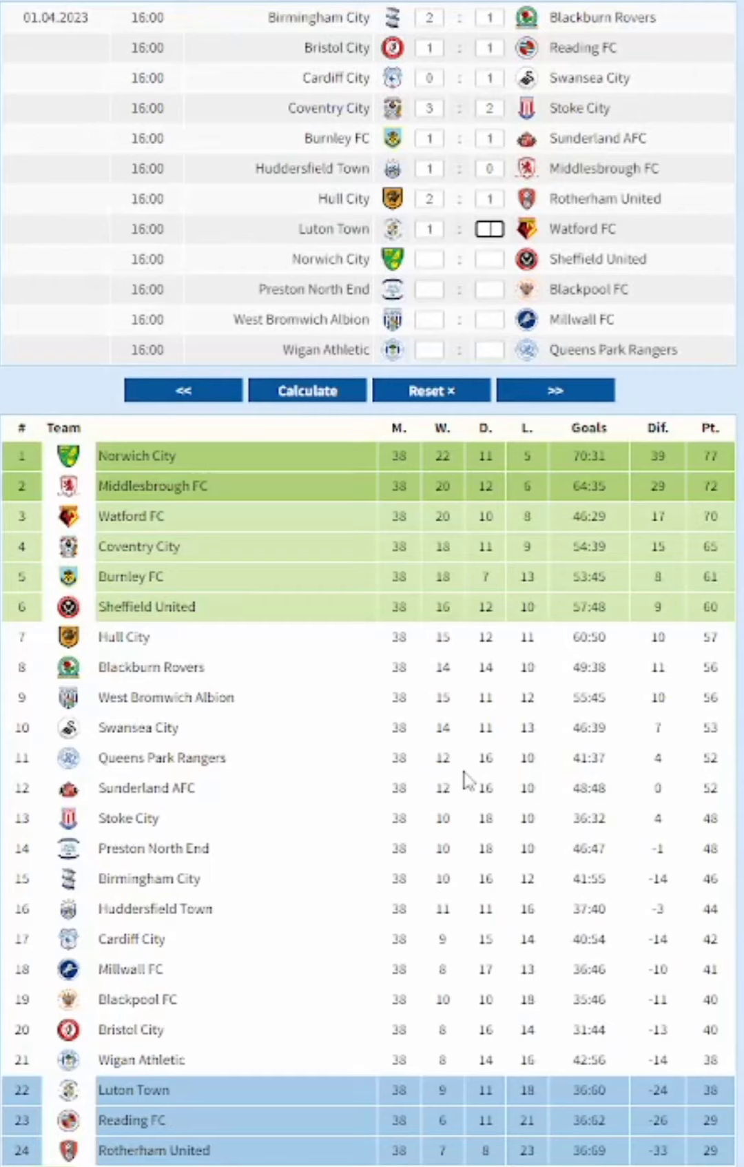
text(1)
key(Tab)
Enter Norwich City 3:0 Sheffield United and Preston North End 0:0 Blackpool FC in the 01.04.2023 fixtures
text(3)
key(Tab)
text(0)
key(Tab)
text(0)
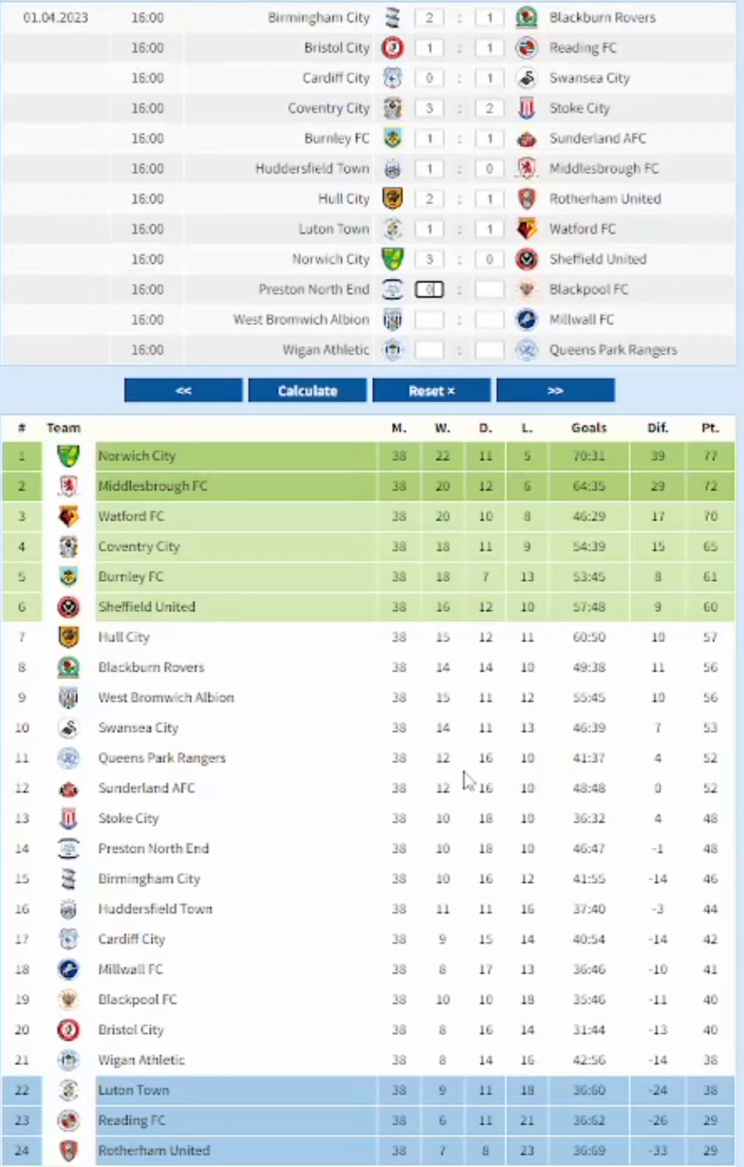
key(Tab)
text(0)
key(Tab)
Enter West Bromwich Albion 1:1 Millwall FC in the 01.04.2023 fixtures
text(1)
key(Tab)
text(1)
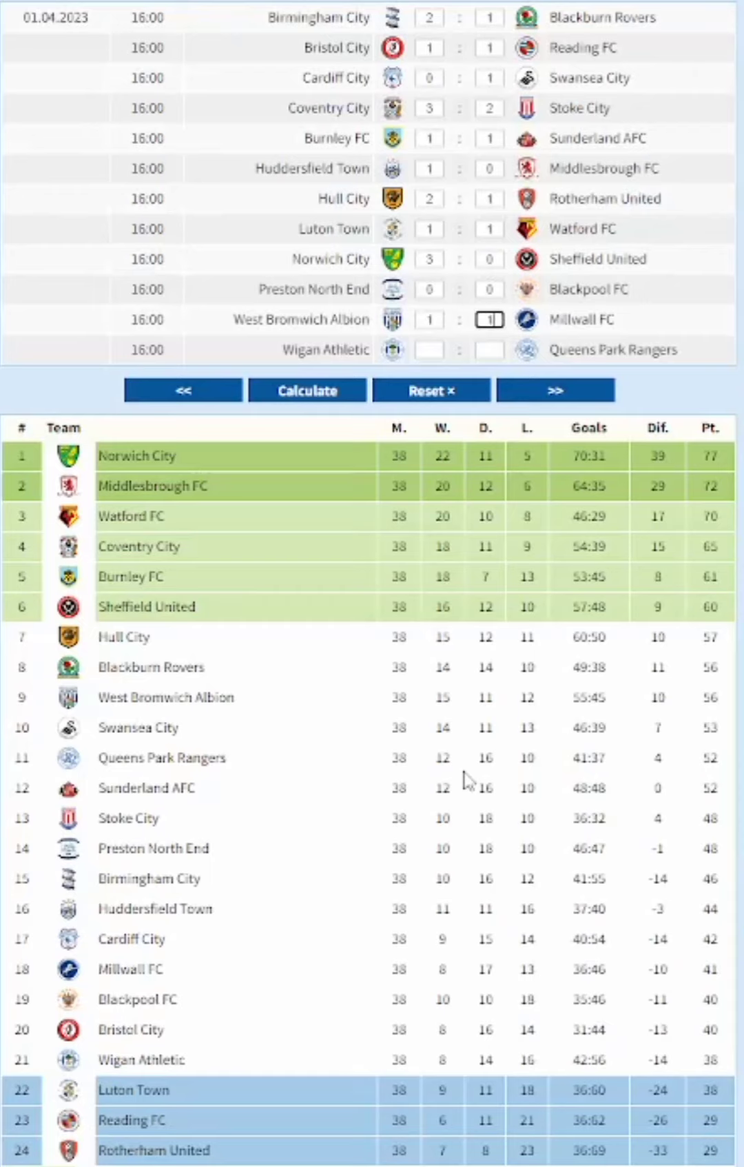
key(Tab)
Enter Wigan Athletic 1:2 Queens Park Rangers and recalculate the table with the 01.04.2023 results
text(1)
key(Tab)
text(2)
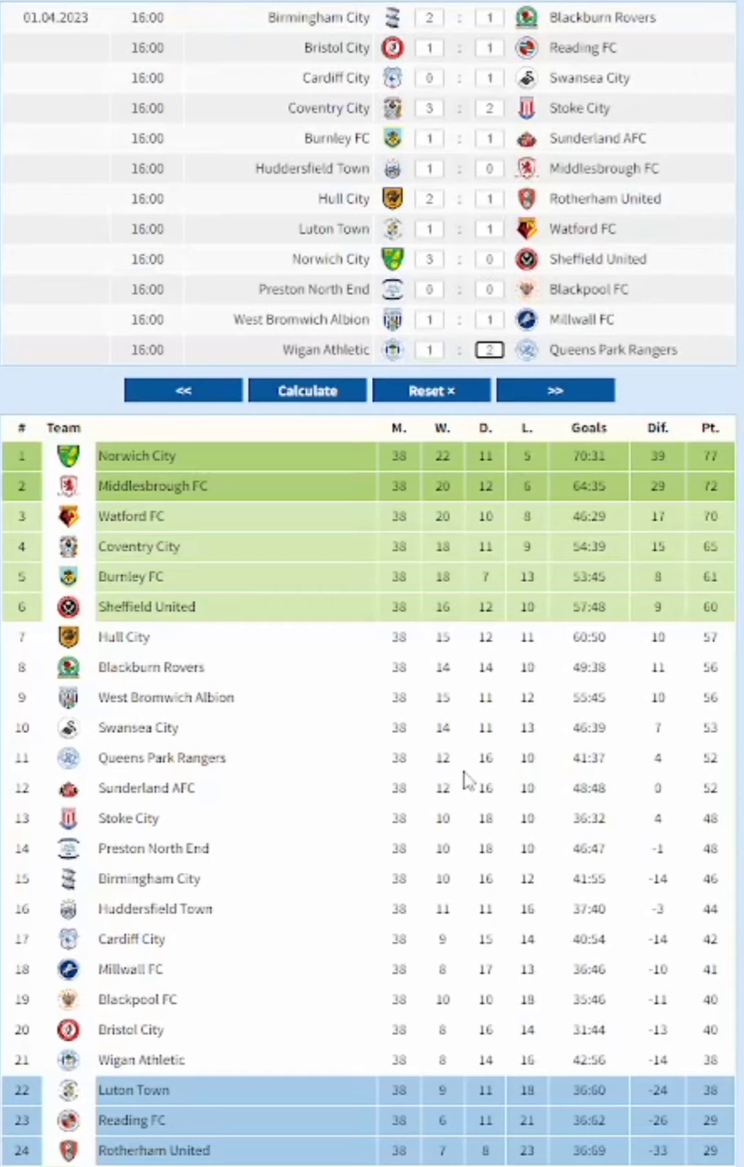
click(334, 394)
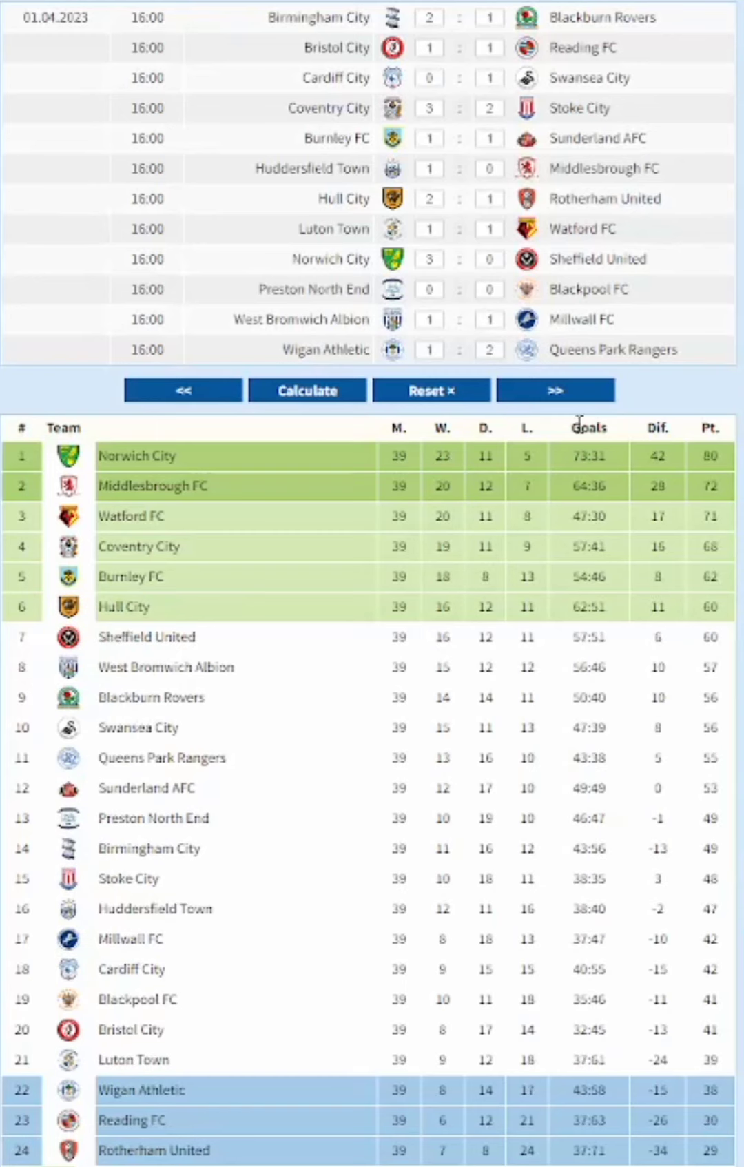
In the following matchday, 07.04.2023, enter Sunderland AFC 2:2 Hull City and Blackburn Rovers 1:2 Norwich City
click(555, 391)
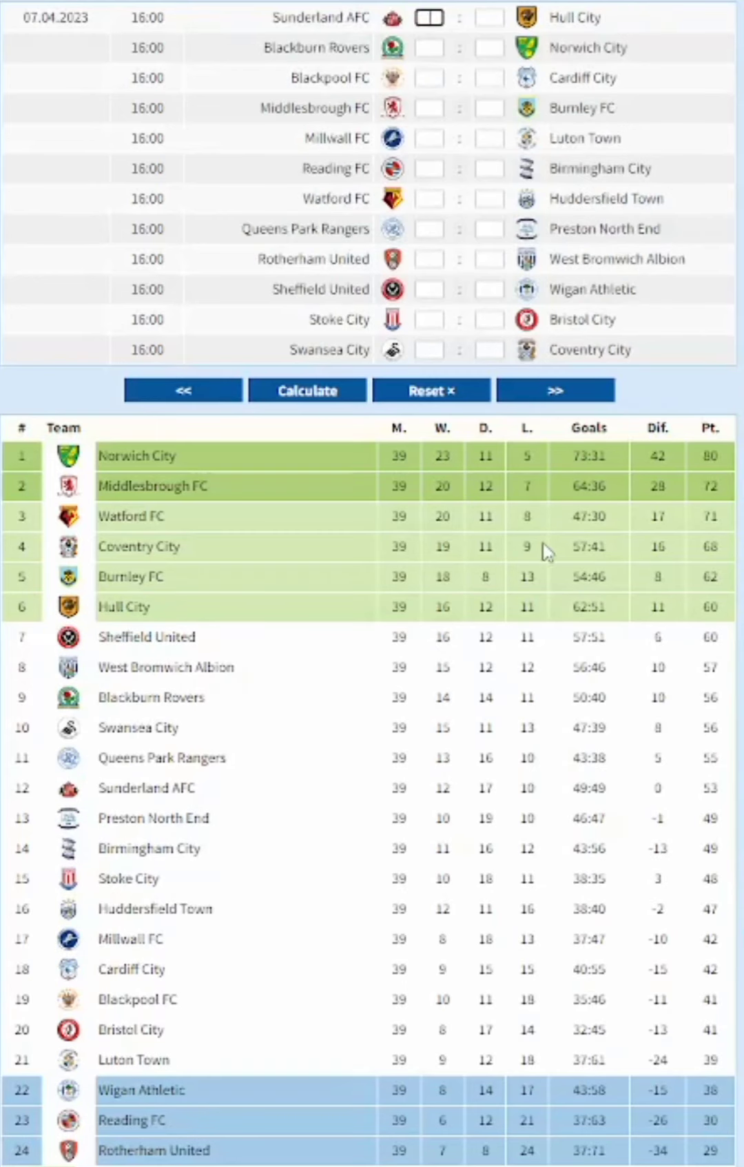
text(2)
key(Tab)
text(2)
key(Tab)
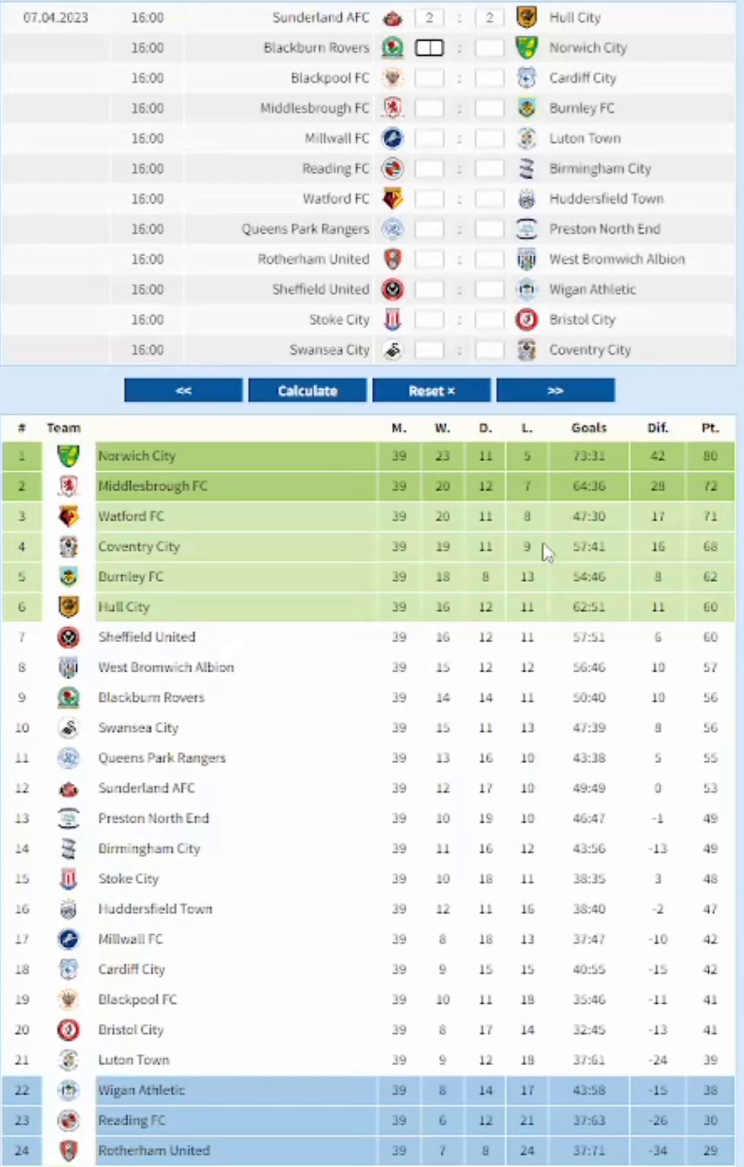
text(1)
key(Tab)
text(2)
key(Tab)
Enter Blackpool FC 2:0 Cardiff City and Middlesbrough FC 0:0 Burnley FC in the 07.04.2023 fixtures
text(2)
key(Tab)
text(0)
key(Tab)
text(0)
key(Tab)
text(0)
key(Tab)
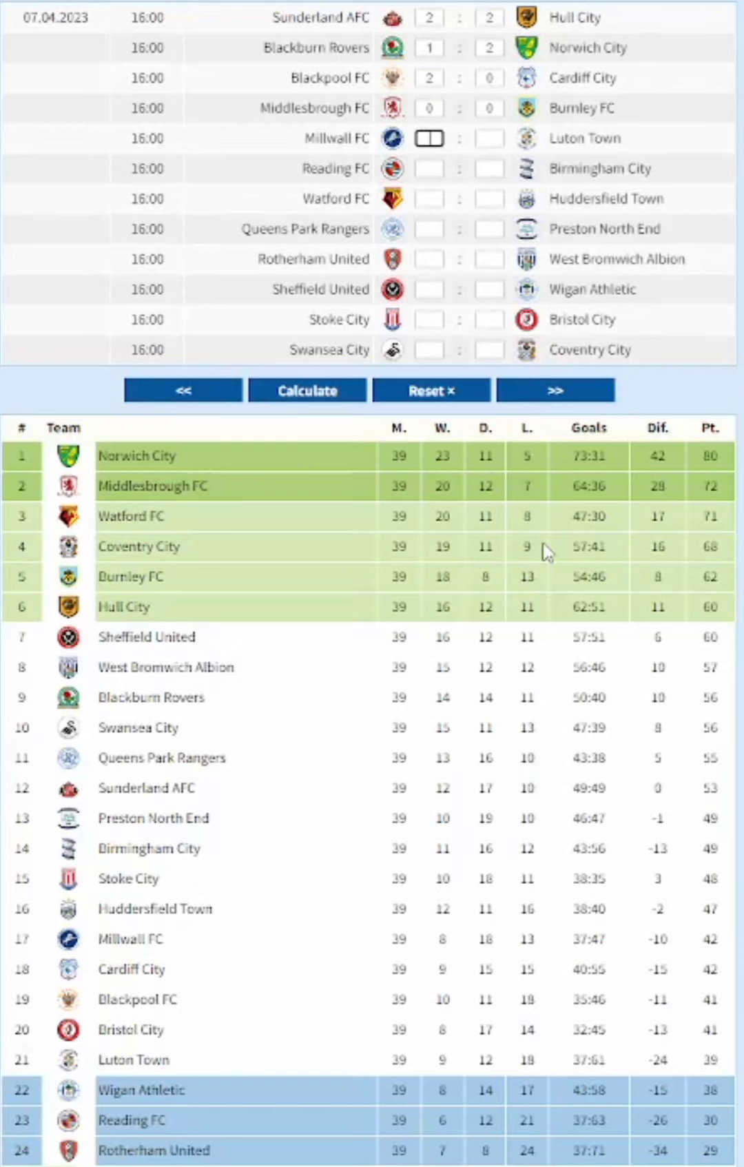
Enter Millwall FC 1:2 Luton Town and Reading FC 3:0 Birmingham City in the 07.04.2023 fixtures
text(1)
key(Tab)
text(2)
key(Tab)
text(3)
key(Tab)
text(0)
key(Tab)
Enter Watford FC 0:0 Huddersfield Town and Queens Park Rangers 1:1 Preston North End in the 07.04.2023 fixtures
text(0)
key(Tab)
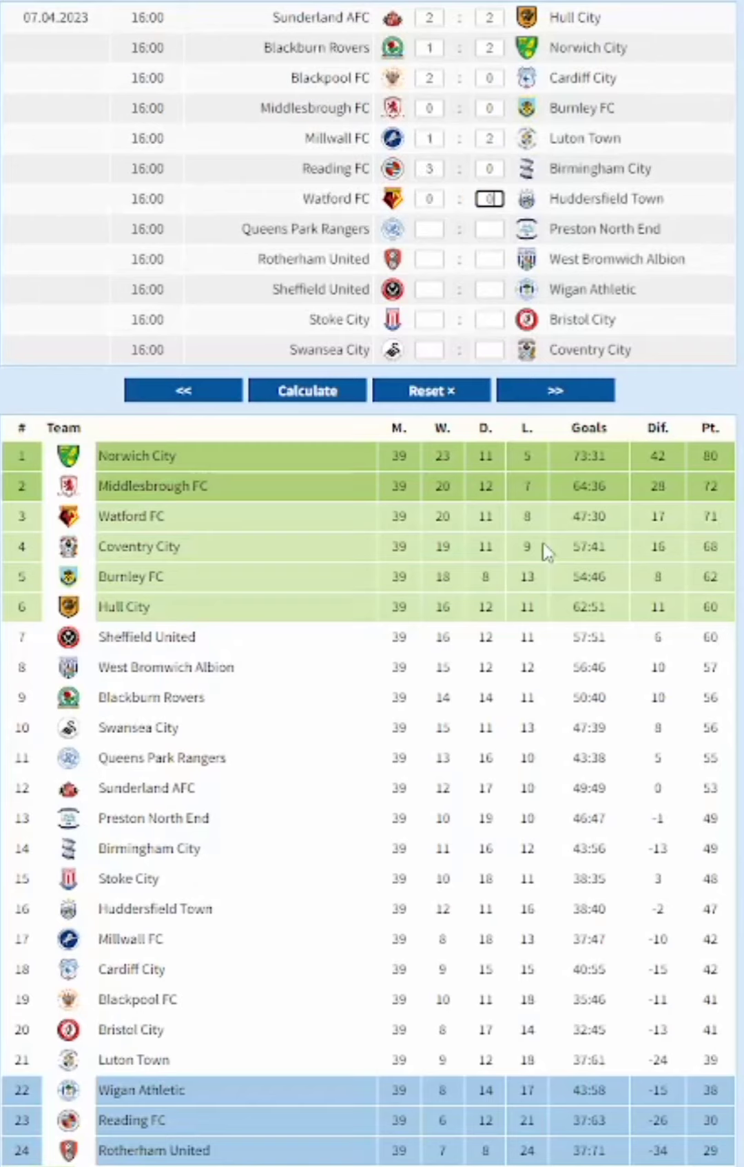
text(0)
key(Tab)
text(1)
key(Tab)
text(1)
key(Tab)
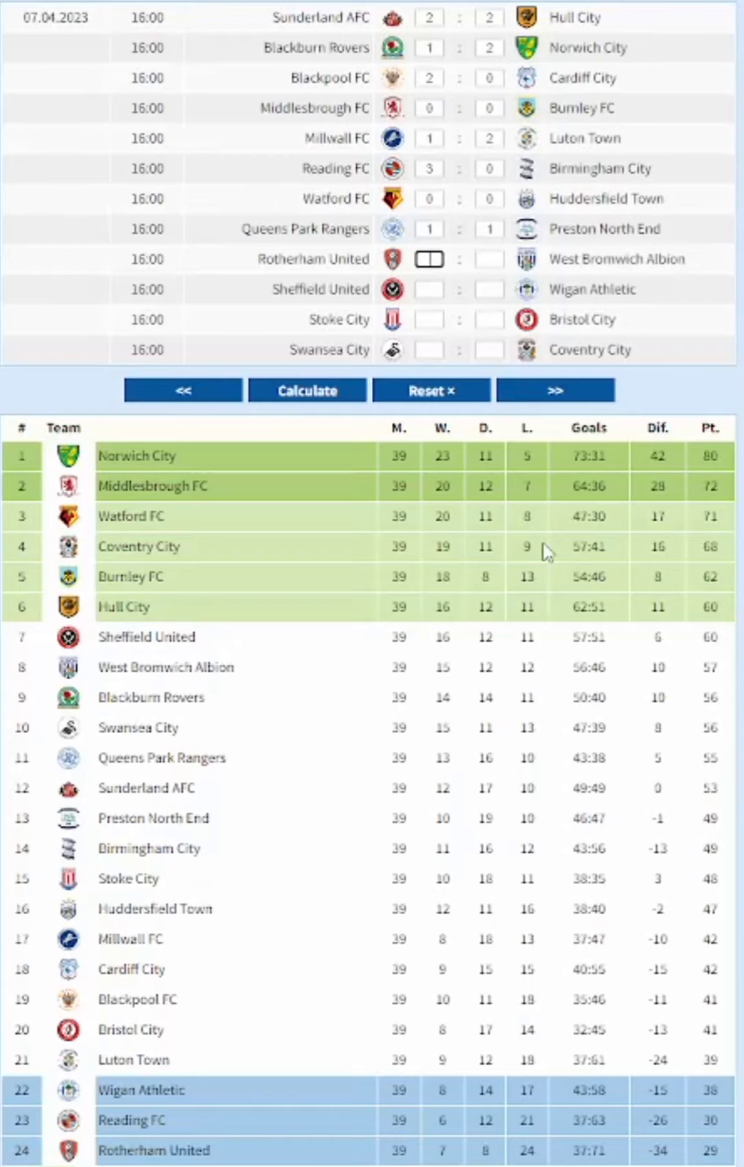
Enter Rotherham United 1:2 West Bromwich Albion and Sheffield United 2:2 Wigan Athletic in the 07.04.2023 fixtures
text(1)
key(Tab)
text(4)
key(BackSpace)
text(2)
key(Tab)
text(2)
key(Tab)
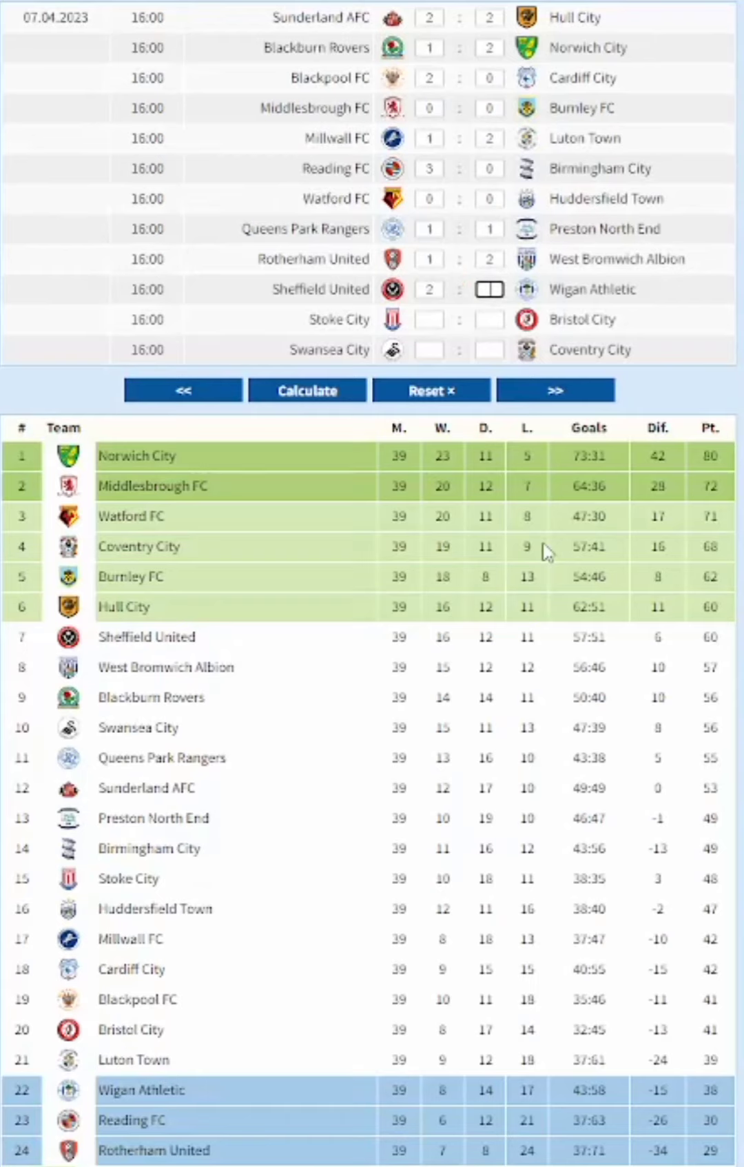
text(2)
key(Tab)
Complete the 07.04.2023 fixtures with Stoke City 2:0 Bristol City and Swansea City 0:1 Coventry City, and calculate the table
text(2)
key(Tab)
text(0)
key(Tab)
text(0)
key(Tab)
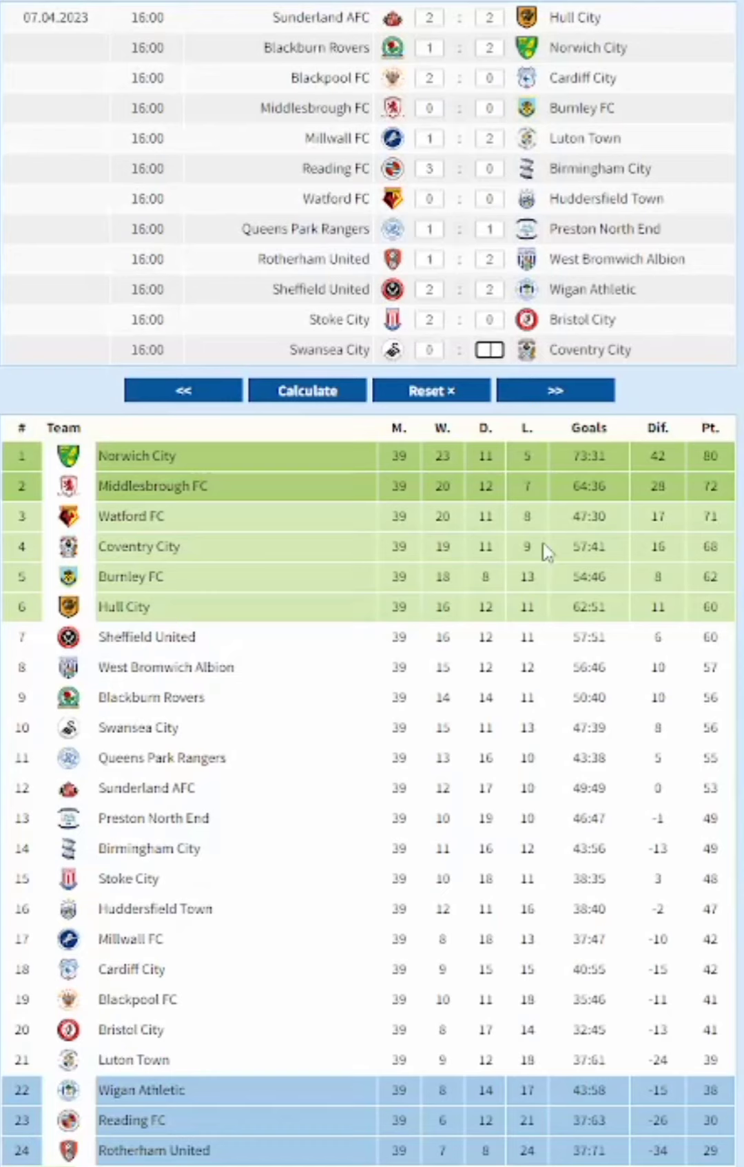
click(316, 390)
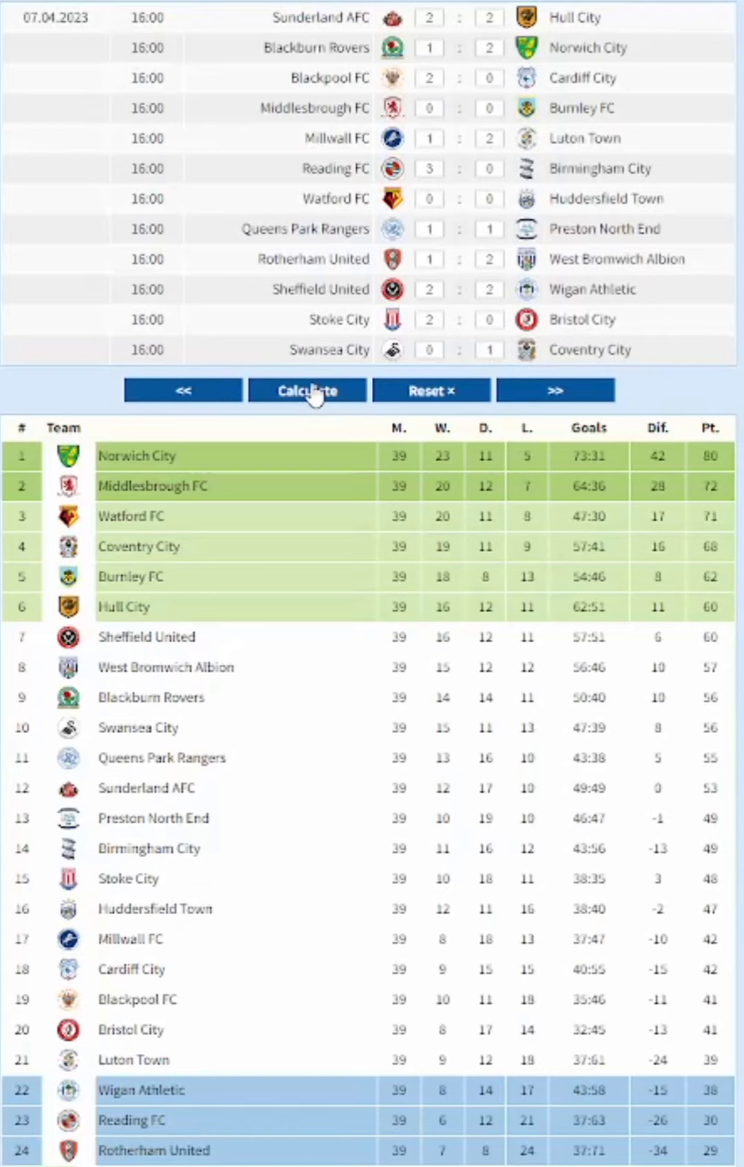
In the following matchday, 10.04.2023, enter Birmingham City 1:0 Stoke City and Bristol City 0:3 Middlesbrough FC
click(562, 391)
key(Tab)
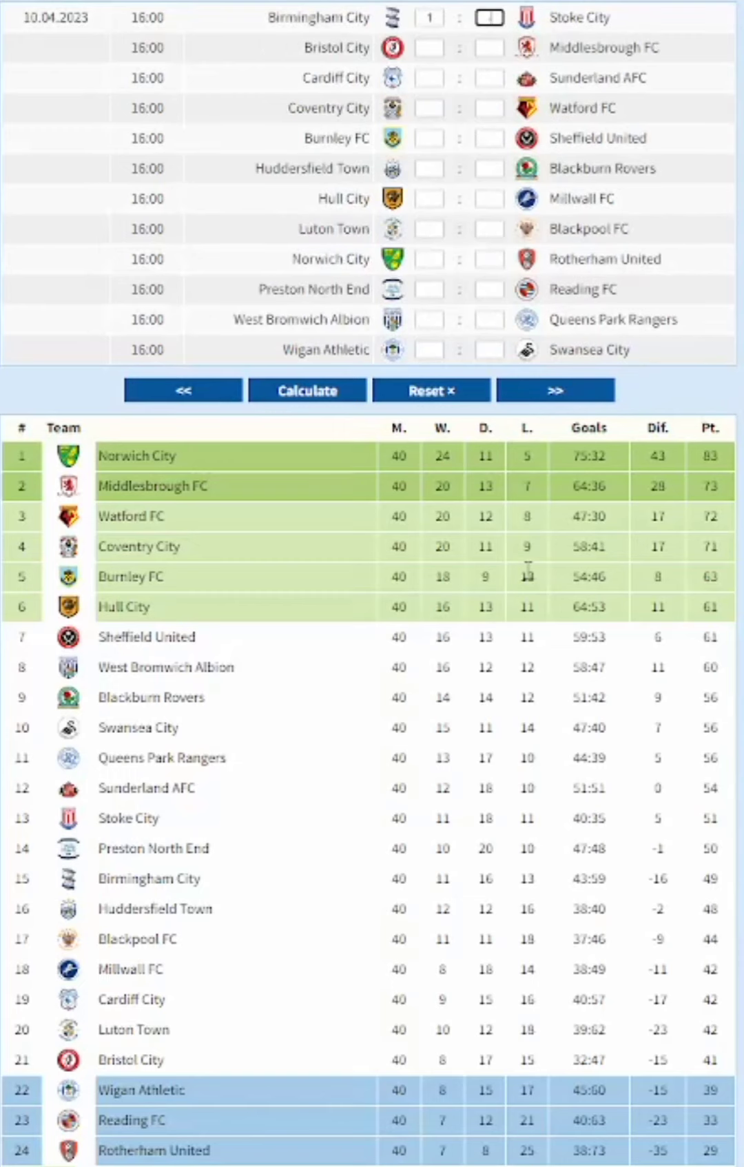
key(Tab)
text(0)
key(Tab)
text(3)
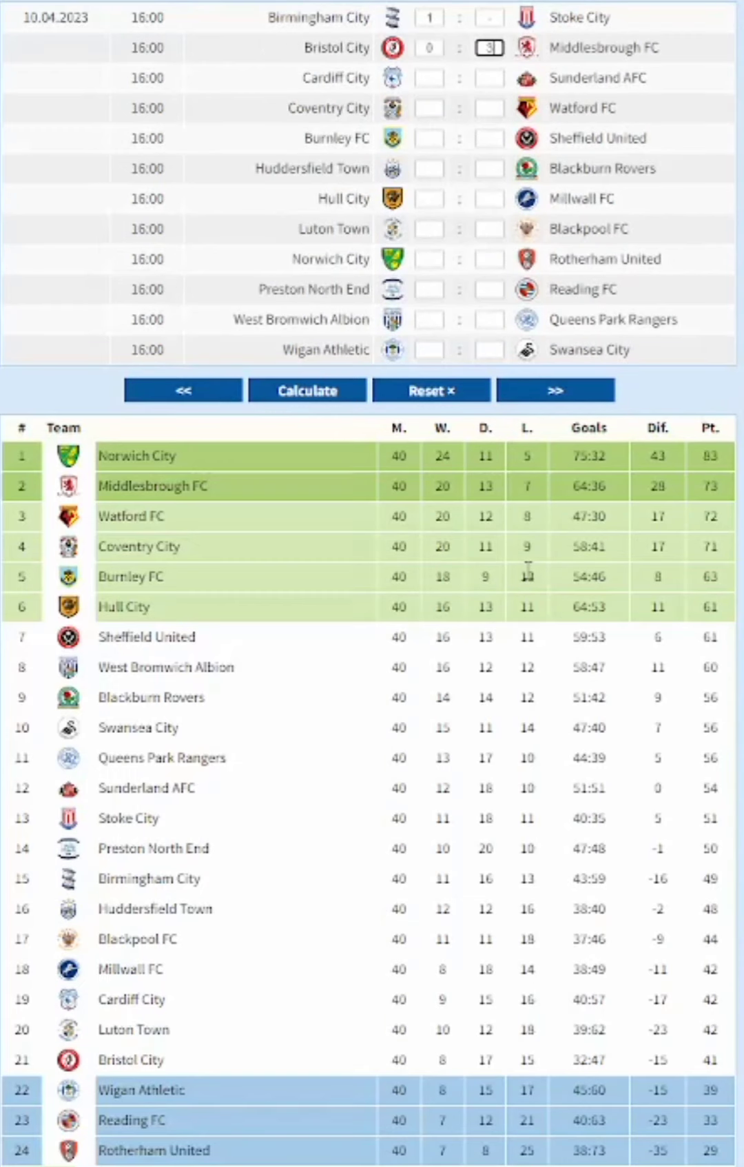
key(Tab)
Enter Cardiff City 2:1 Sunderland AFC and Coventry City 1:1 Watford FC in the 10.04.2023 fixtures
text(2)
key(Tab)
text(1)
key(Tab)
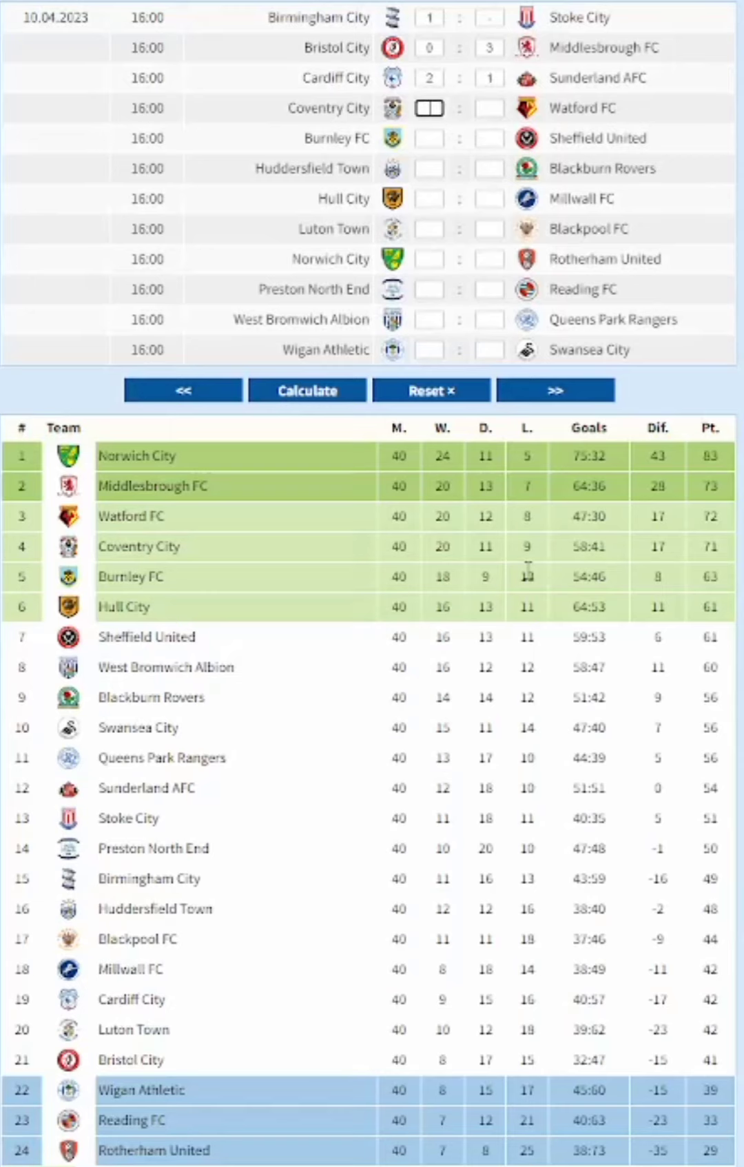
text(1)
key(Tab)
text(1)
key(Tab)
Enter Burnley FC 1:0 Sheffield United and Huddersfield Town 0:0 Blackburn Rovers in the 10.04.2023 fixtures
text(1)
key(Tab)
text(0)
key(Tab)
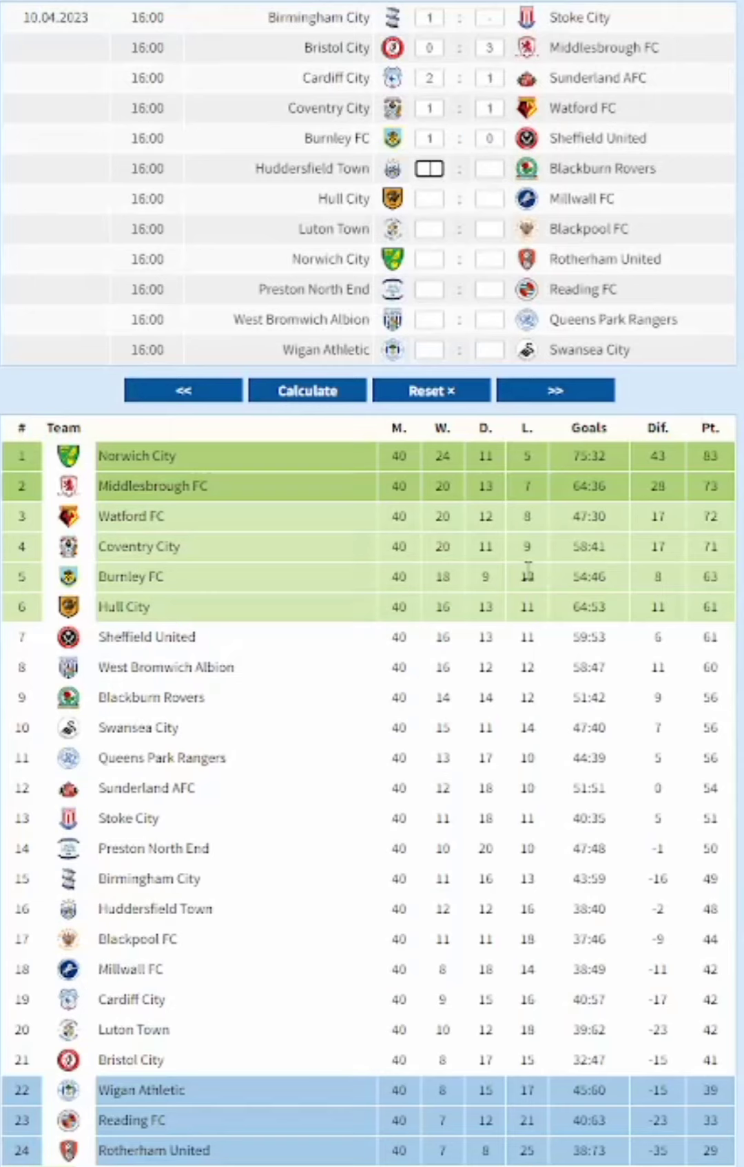
text(0)
key(Tab)
text(0)
key(Tab)
Enter Hull City 3:2 Millwall FC and Luton Town 1:1 Blackpool FC in the 10.04.2023 fixtures
text(3)
key(Tab)
text(2)
key(Tab)
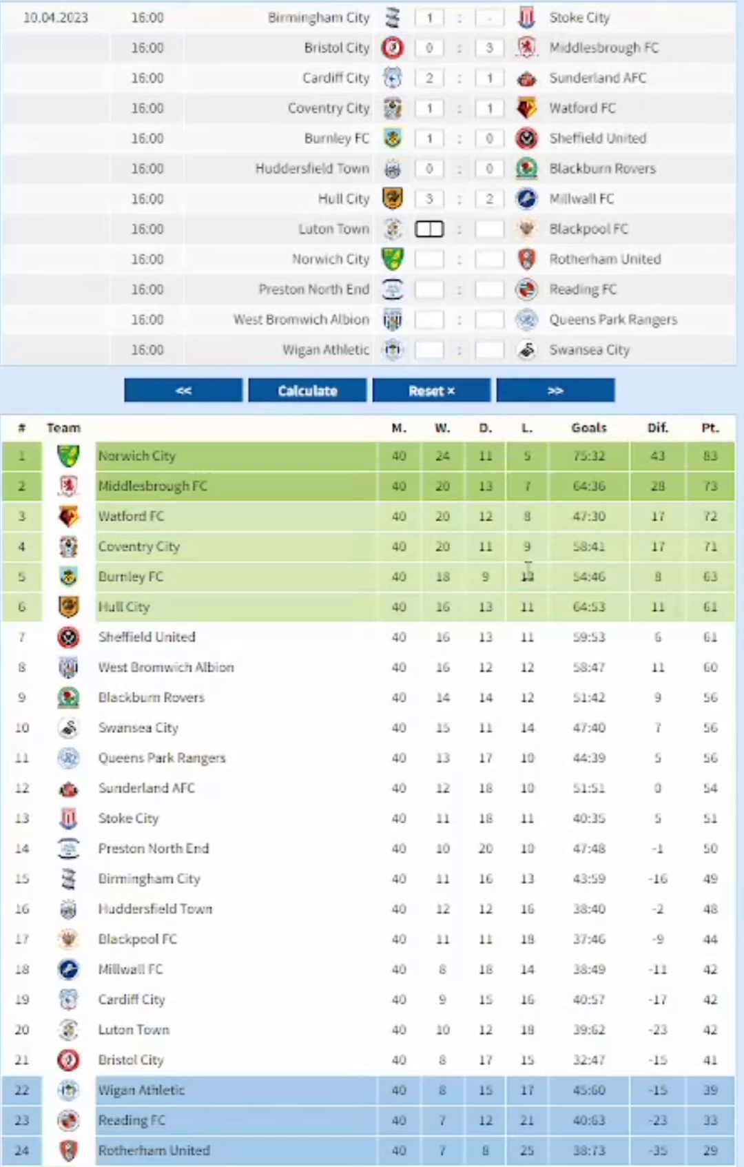
text(1)
key(Tab)
text(1)
key(Tab)
Enter Norwich City 1:0 Rotherham United and Preston North End 1:2 Reading FC in the 10.04.2023 fixtures
text(1)
key(Tab)
text(0)
key(Tab)
text(1)
key(Tab)
text(2)
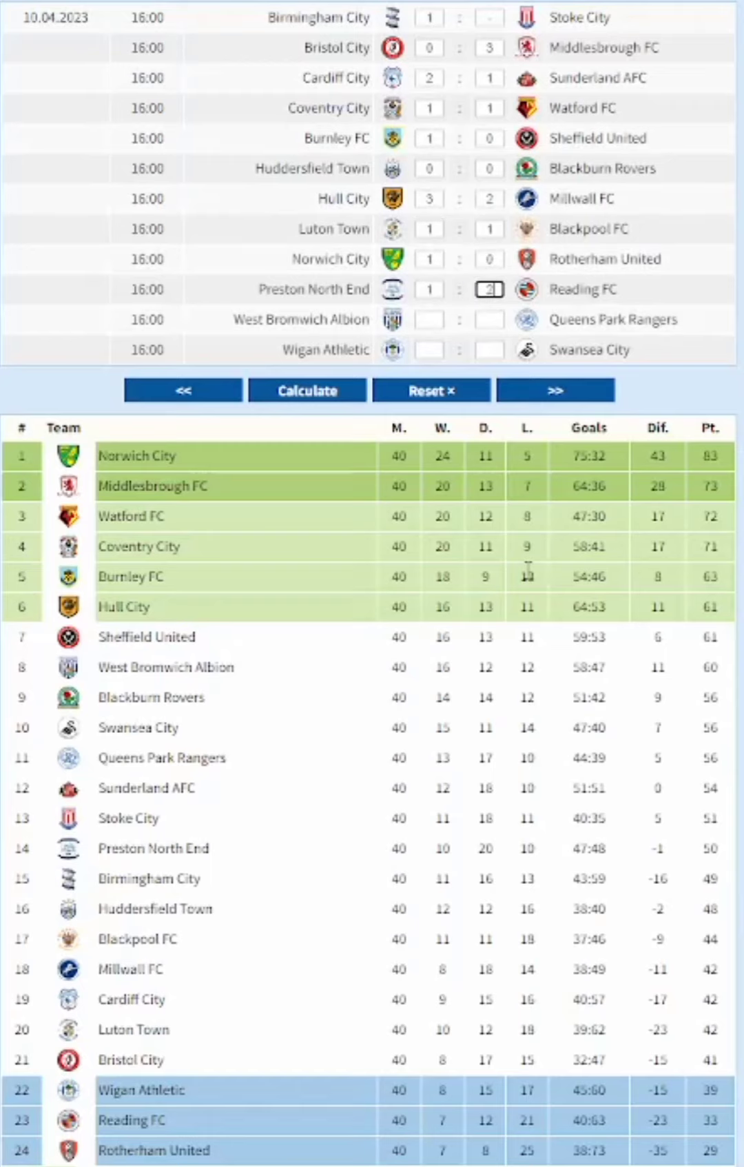
key(Tab)
Complete the 10.04.2023 fixtures with West Bromwich Albion 2:0 Queens Park Rangers and Wigan Athletic 0:0 Swansea City, and calculate the table
text(2)
key(Tab)
text(0)
key(Tab)
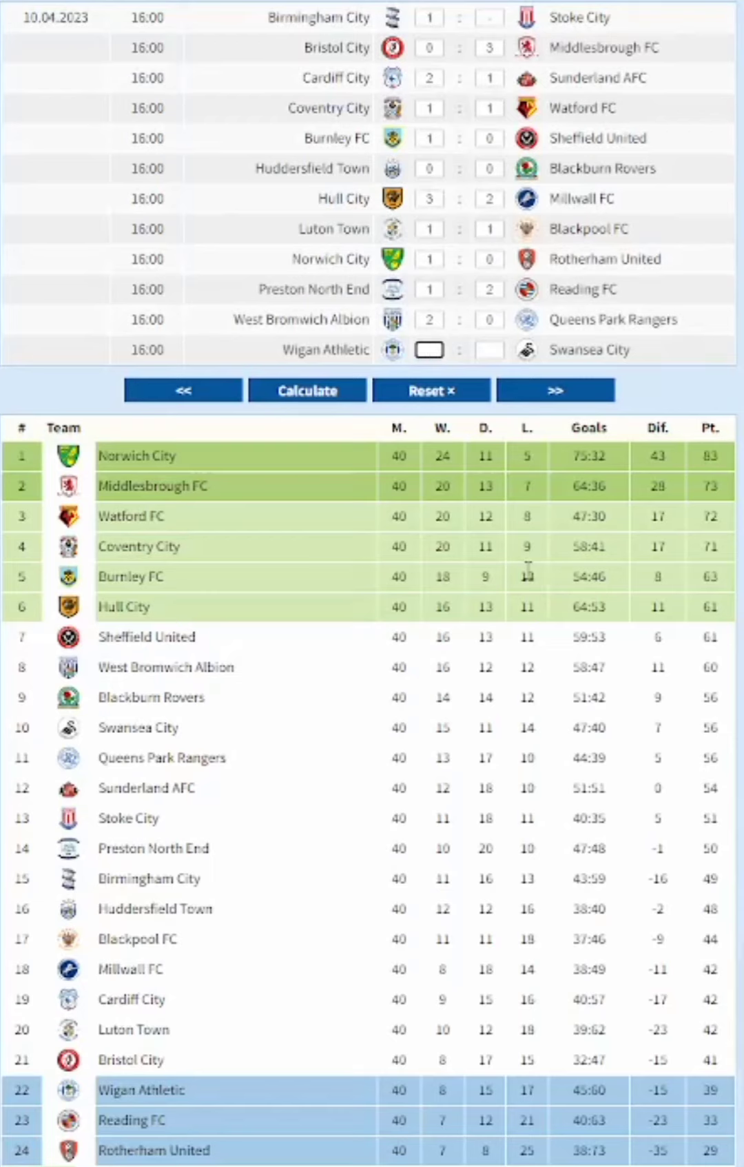
text(0)
key(Tab)
text(0)
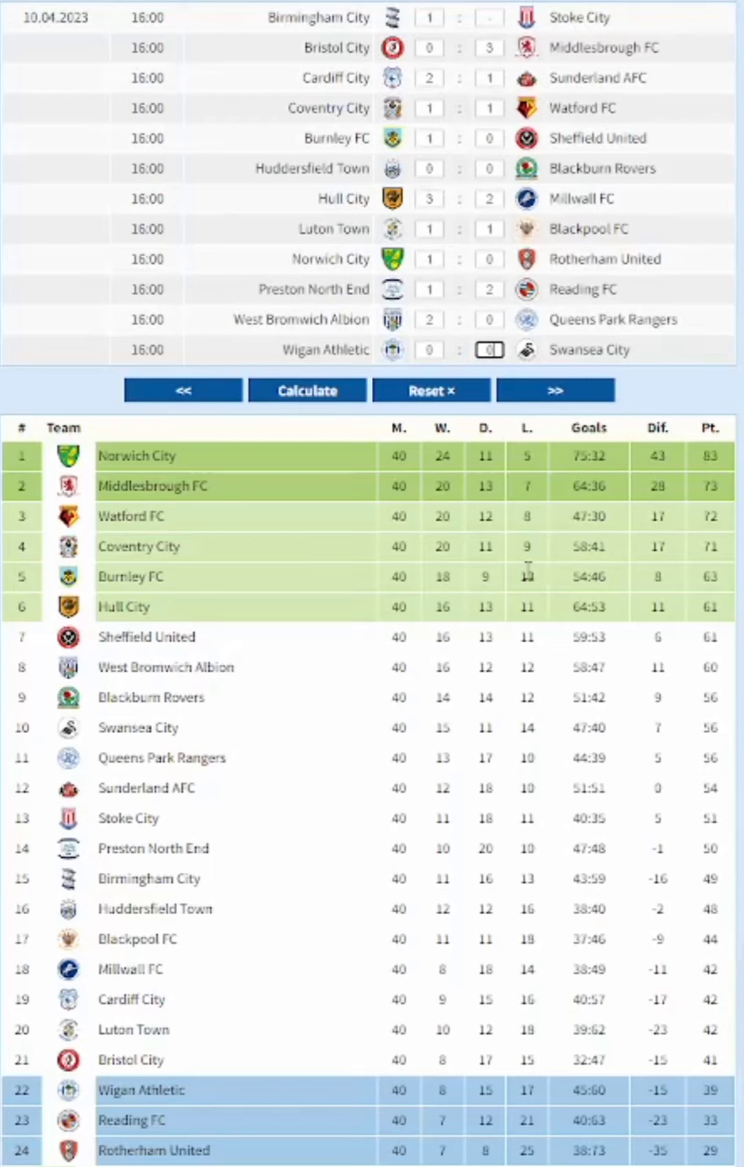
click(288, 399)
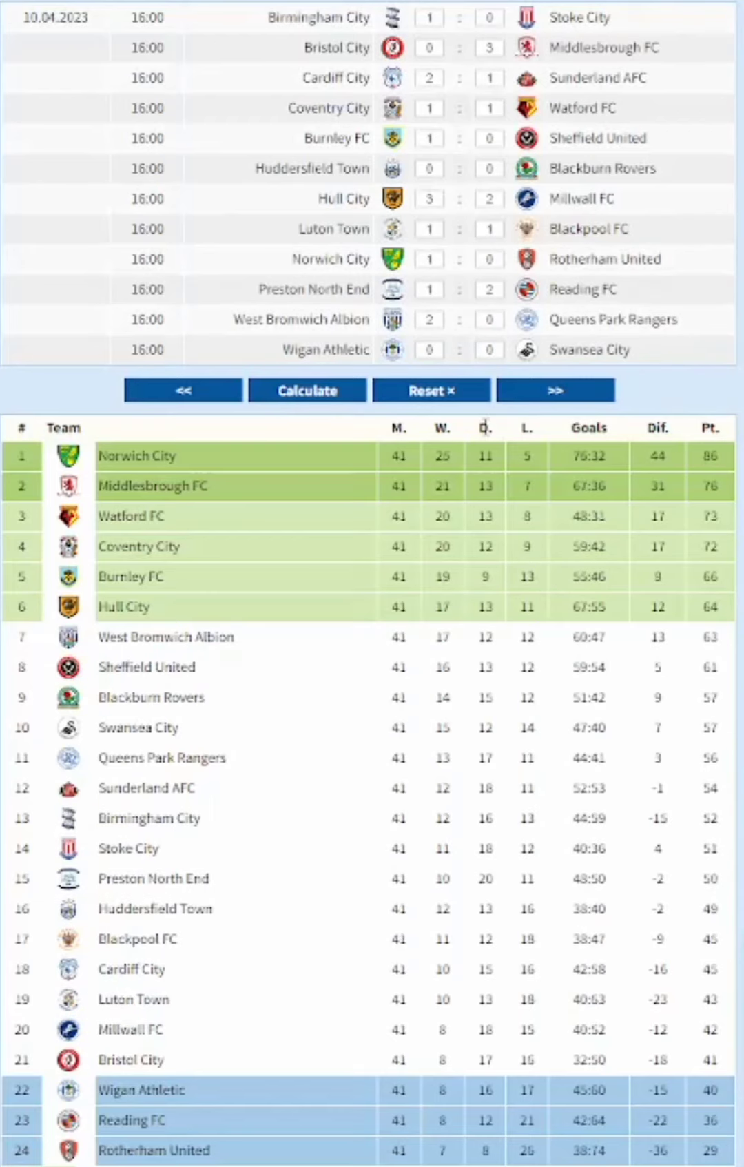
In the following matchday, 15.04.2023, enter Sunderland AFC 2:1 Birmingham City and Blackburn Rovers 1:1 Hull City
click(554, 394)
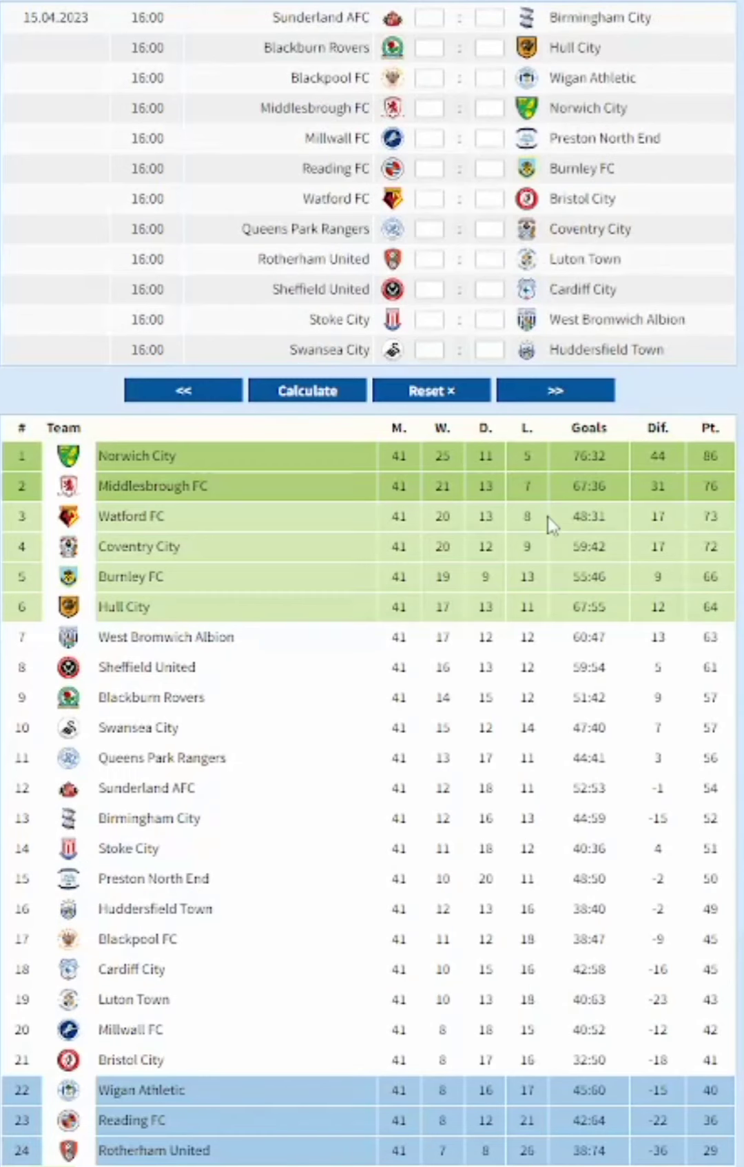
text(2)
key(Tab)
text(1)
key(Tab)
key(Tab)
text(1)
key(Tab)
Enter Blackpool FC 3:0 Wigan Athletic in the 15.04.2023 fixtures, correcting the home score to 3
text(1)
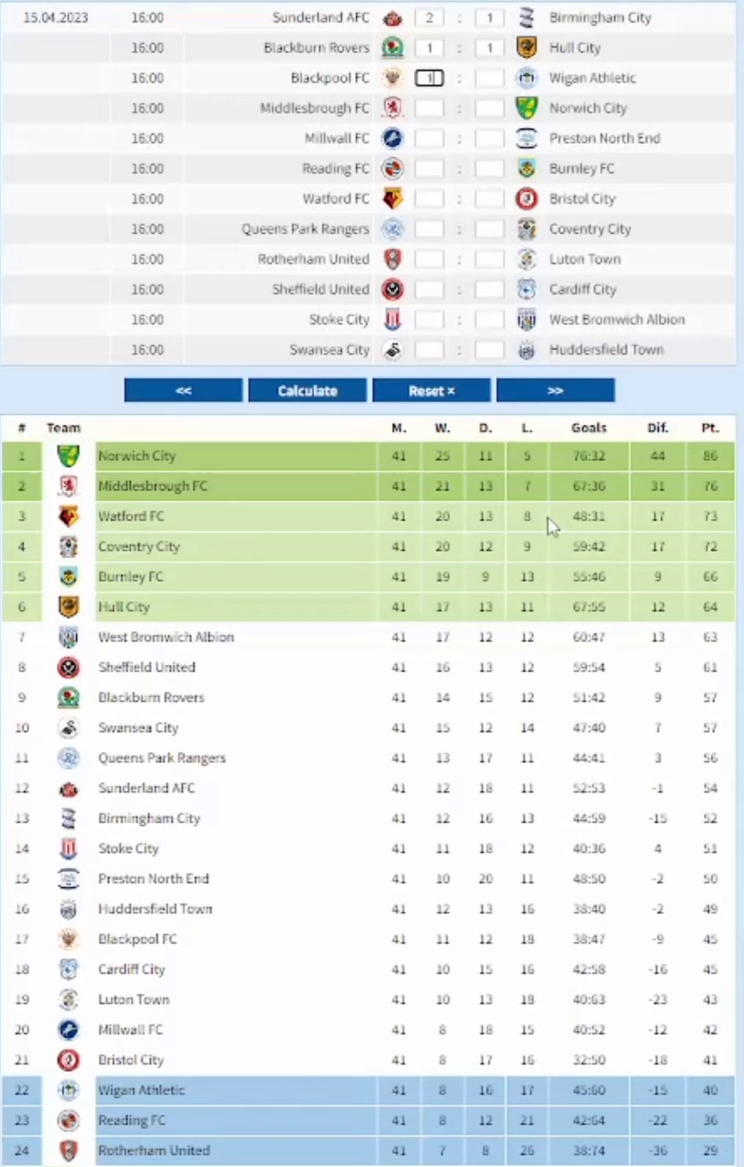
key(Tab)
text(0)
key(Tab)
click(443, 79)
key(BackSpace)
text(3)
key(Tab)
key(Tab)
Enter Middlesbrough FC 1:1 Norwich City and Millwall FC 1:0 Preston North End in the 15.04.2023 fixtures
text(1)
key(Tab)
text(1)
key(Tab)
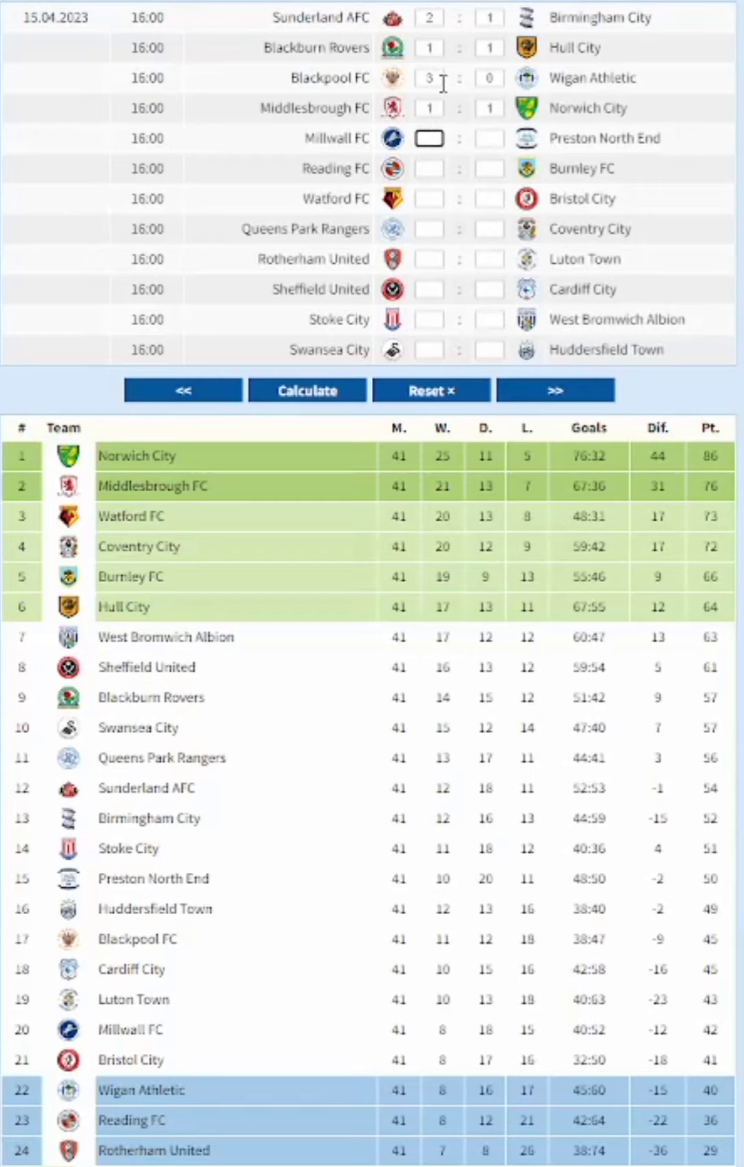
text(1)
key(Tab)
key(Tab)
Enter Reading FC 1:2 Burnley FC and Watford FC 2:0 Bristol City in the 15.04.2023 fixtures
text(1)
key(Tab)
text(2)
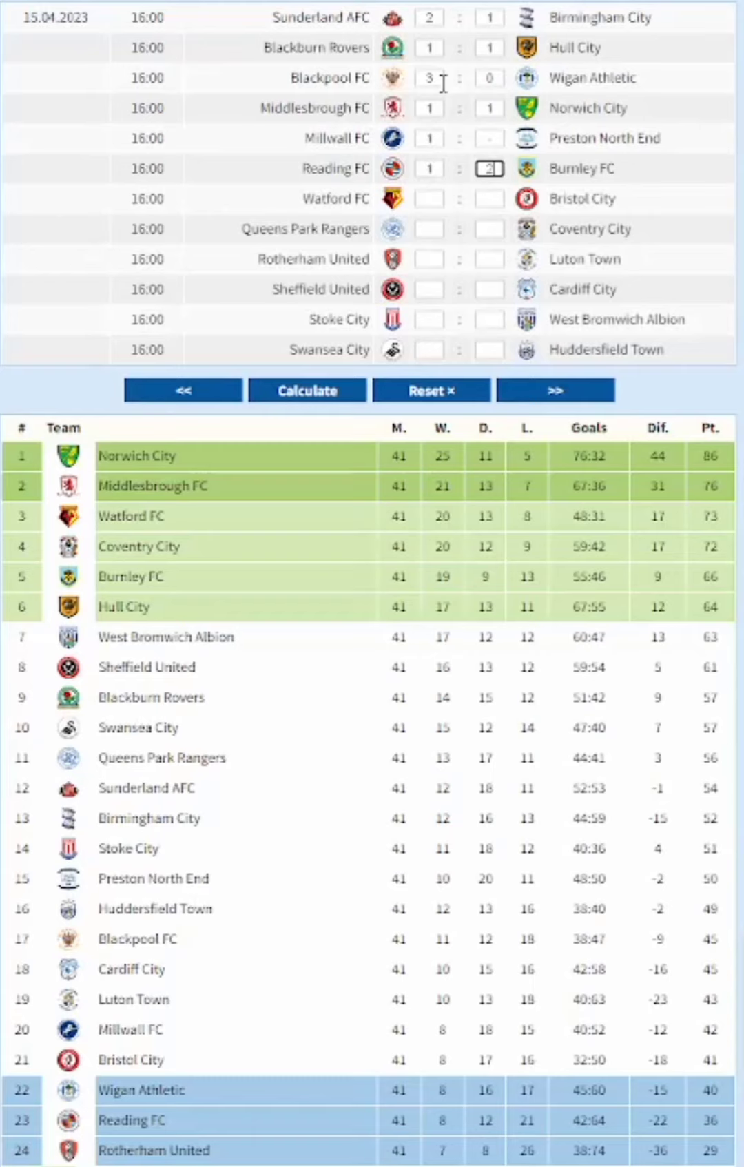
key(Tab)
text(2)
key(Tab)
text(0)
key(Tab)
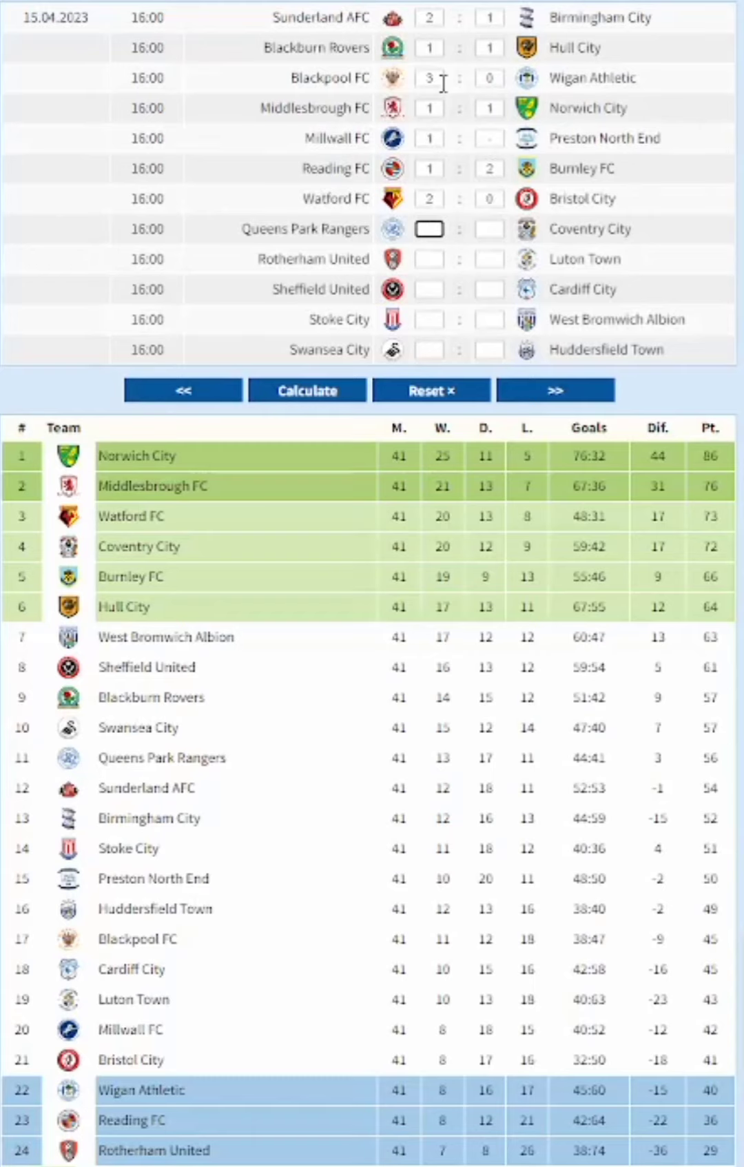
Enter Queens Park Rangers 0:0 Coventry City and Rotherham United 0:1 Luton Town in the 15.04.2023 fixtures
text(0)
key(Tab)
text(0)
key(Tab)
text(0)
key(Tab)
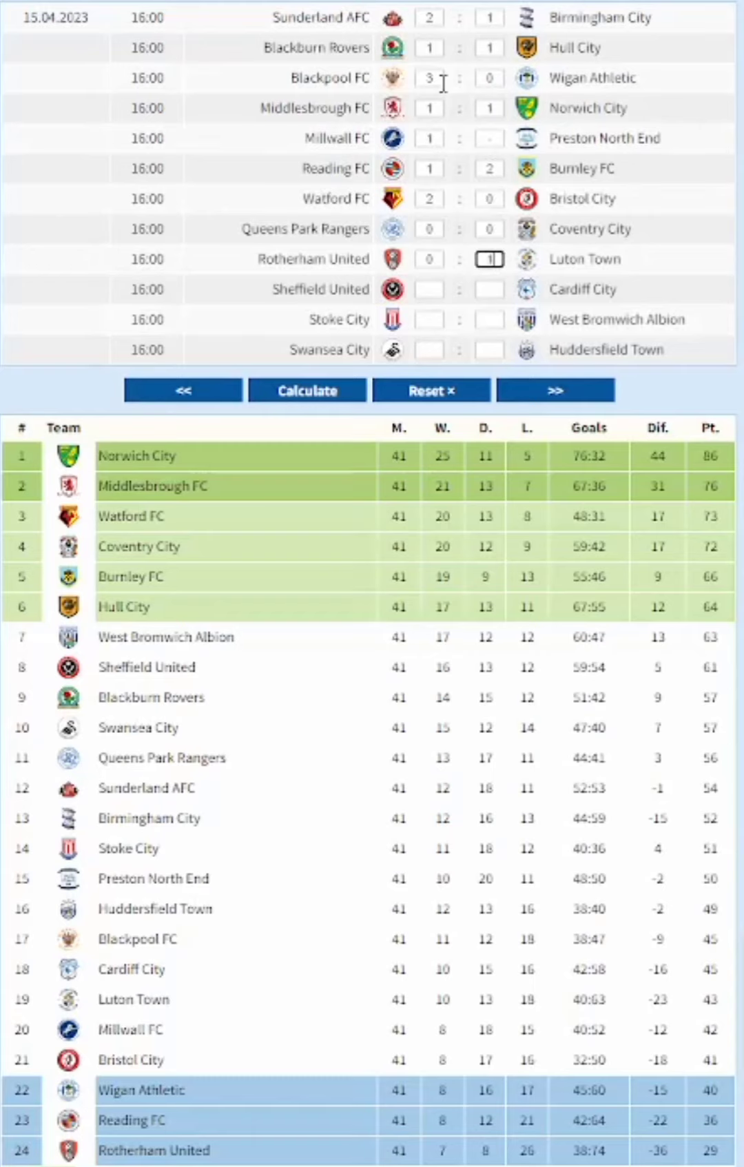
text(1)
key(Tab)
Enter Sheffield United 2:1 Cardiff City and Stoke City 3:3 West Bromwich Albion in the 15.04.2023 fixtures
text(2)
key(Tab)
text(1)
key(Tab)
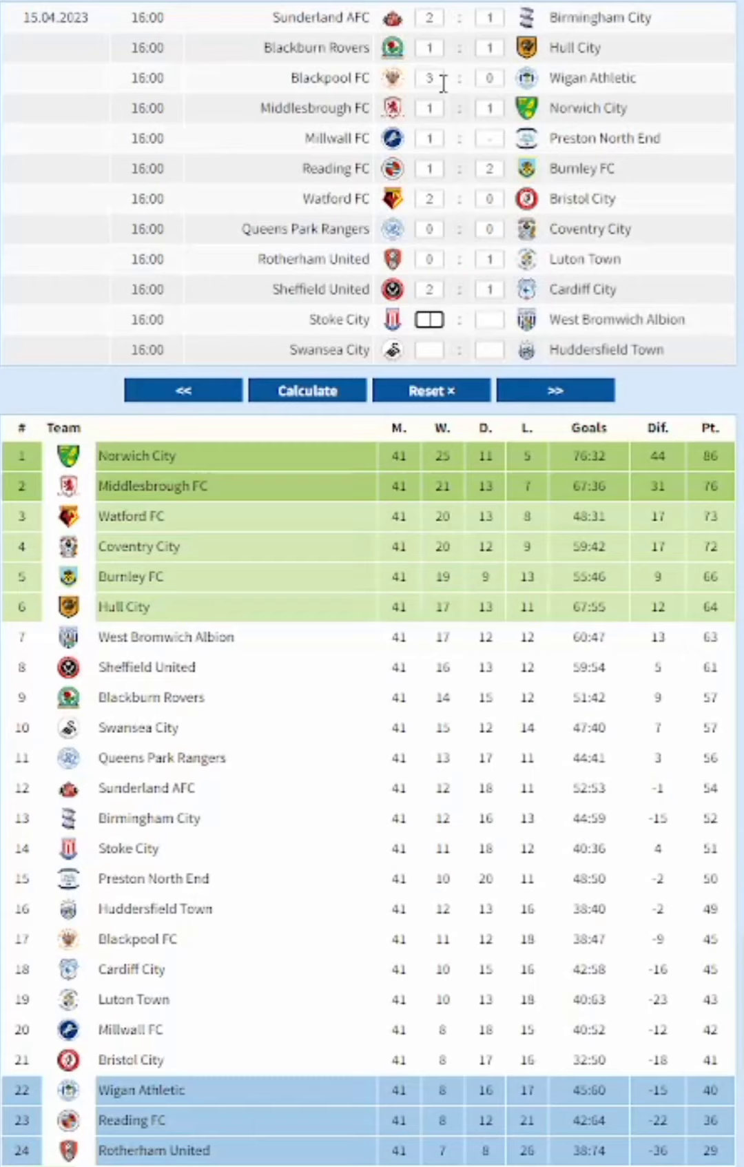
text(3)
key(Tab)
text(3)
key(Tab)
Complete the 15.04.2023 fixtures with Swansea City 1:0 Huddersfield Town and calculate the table
text(1)
key(Tab)
text(0)
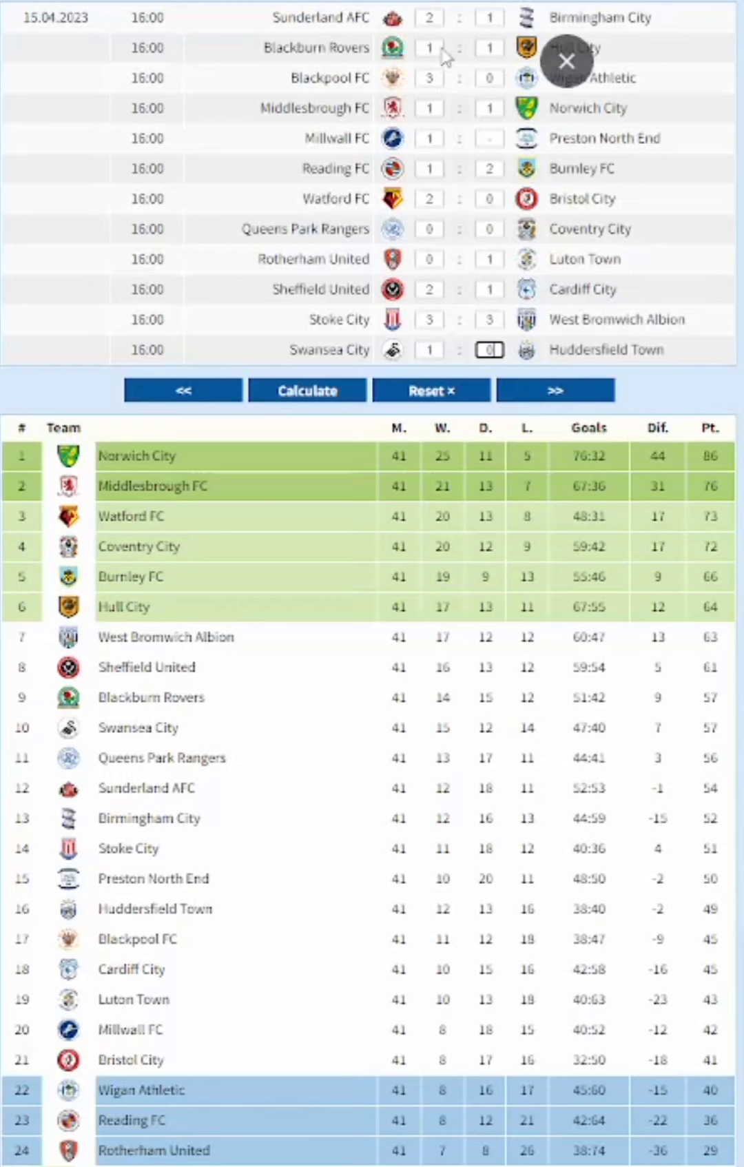
click(328, 396)
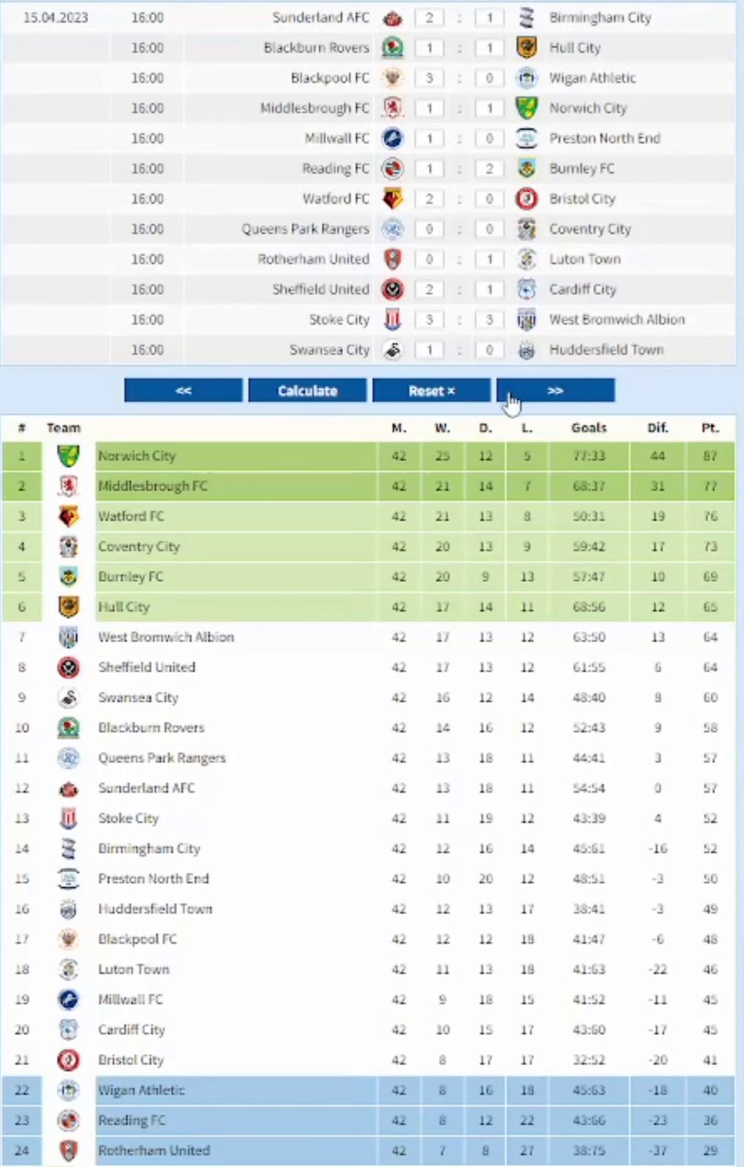
In the following matchday, 18.04.2023, enter Sunderland AFC 1:2 Huddersfield Town and Blackpool FC 2:2 West Bromwich Albion
click(554, 394)
text(1)
key(Tab)
text(2)
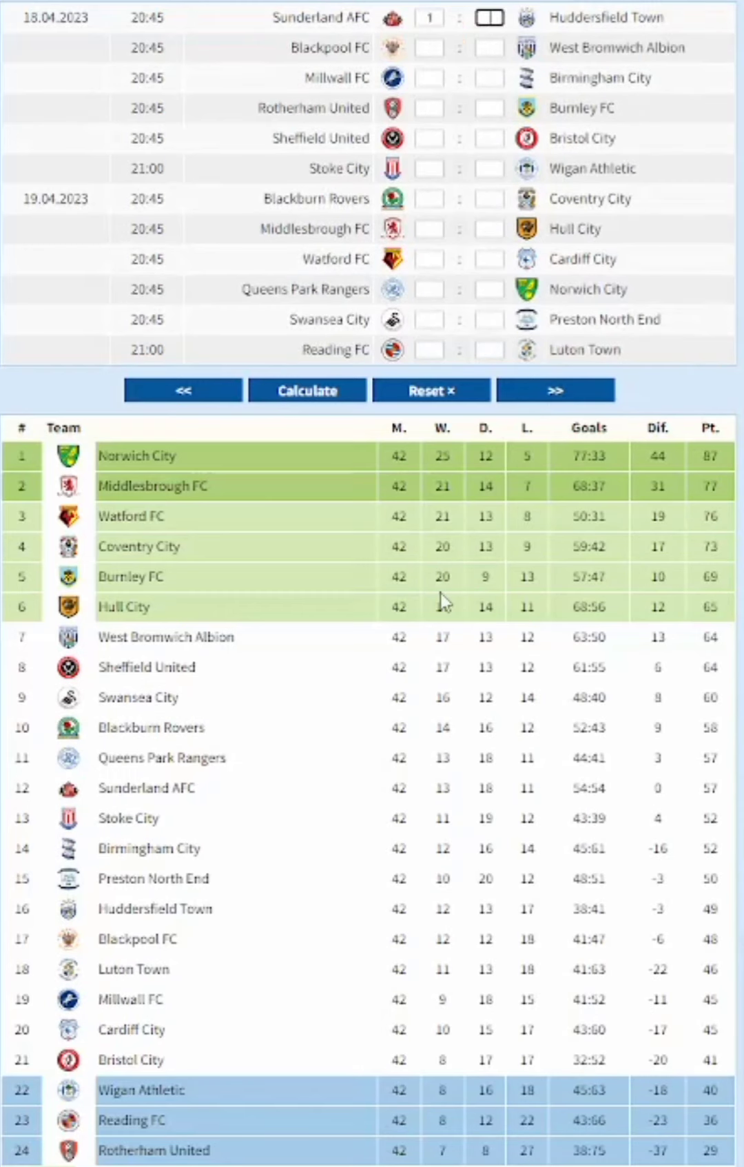
key(Tab)
text(2)
key(Tab)
text(2)
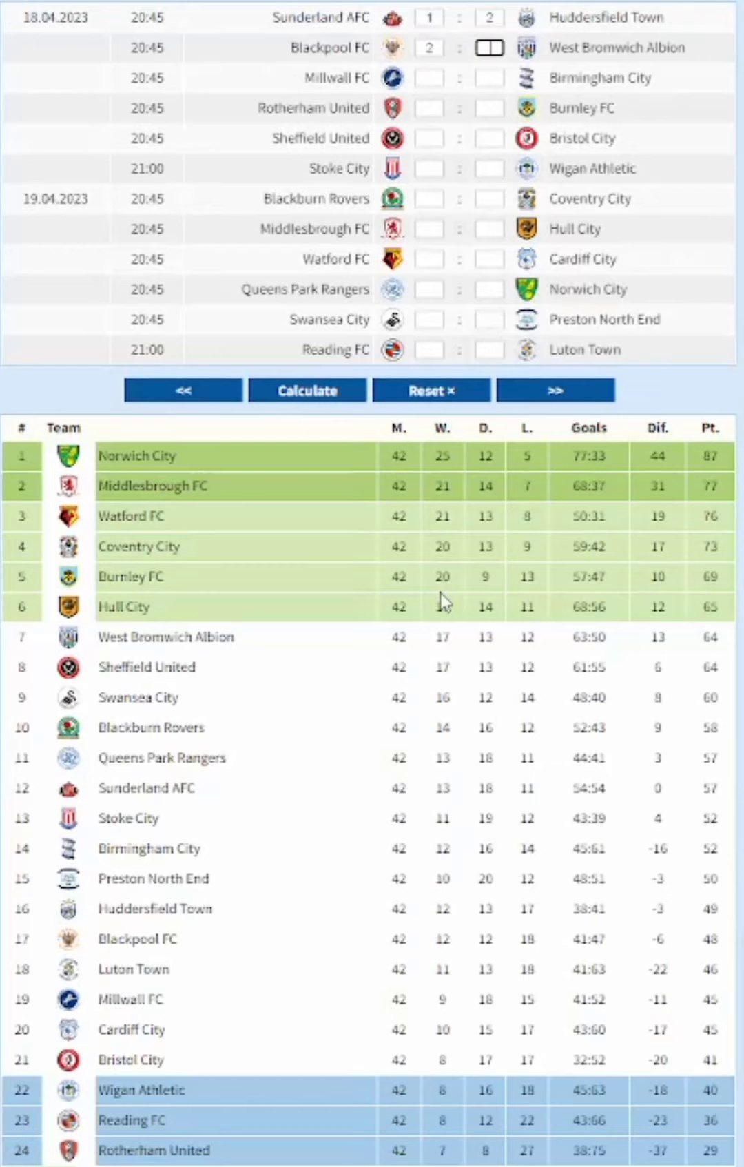
key(Tab)
Enter Millwall FC 0:1 Birmingham City and Rotherham United 1:2 Burnley FC in the 18.04.2023 fixtures
text(0)
key(Tab)
text(1)
key(Tab)
text(1)
key(Tab)
text(2)
key(Tab)
Complete the 18.04.2023 fixtures with Sheffield United 4:1 Bristol City and Stoke City 1:0 Wigan Athletic, and calculate the table
text(4)
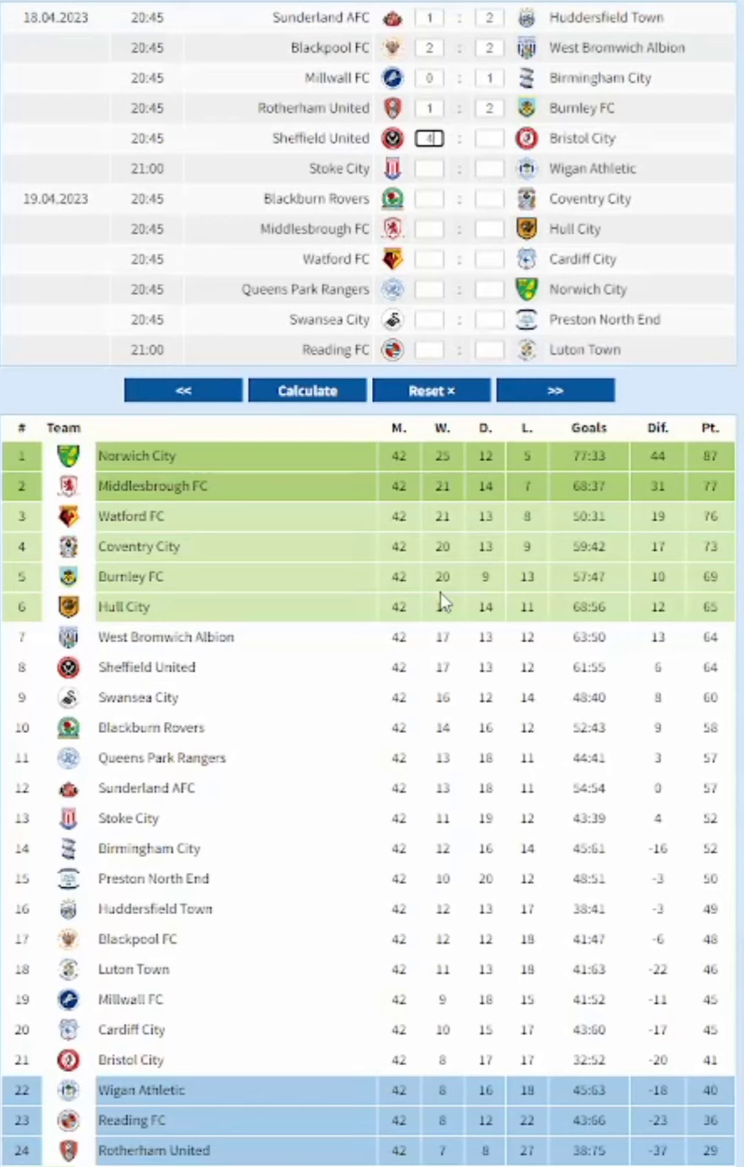
key(Tab)
text(1)
key(Tab)
text(1)
key(Tab)
text(0)
click(359, 411)
Enter Blackburn Rovers 1:1 Coventry City and Middlesbrough FC 3:1 Hull City in the 19.04.2023 fixtures
click(429, 197)
text(1)
key(Tab)
text(1)
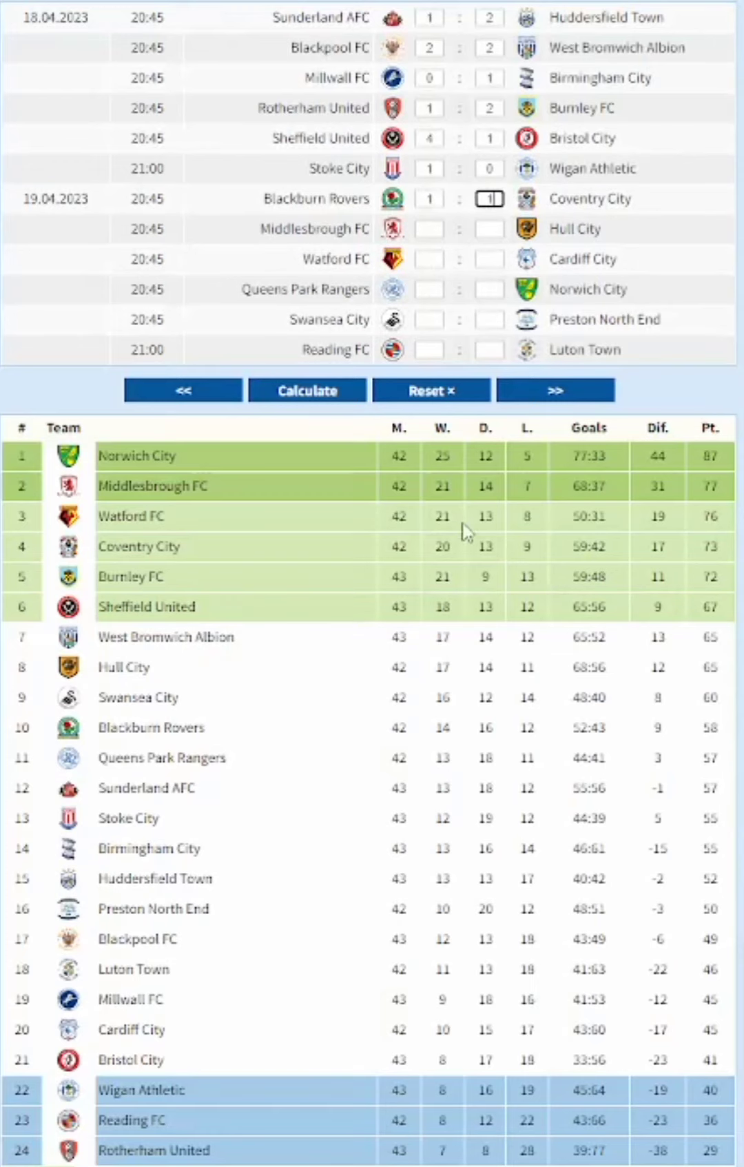
key(Tab)
text(3)
key(Tab)
text(1)
key(Tab)
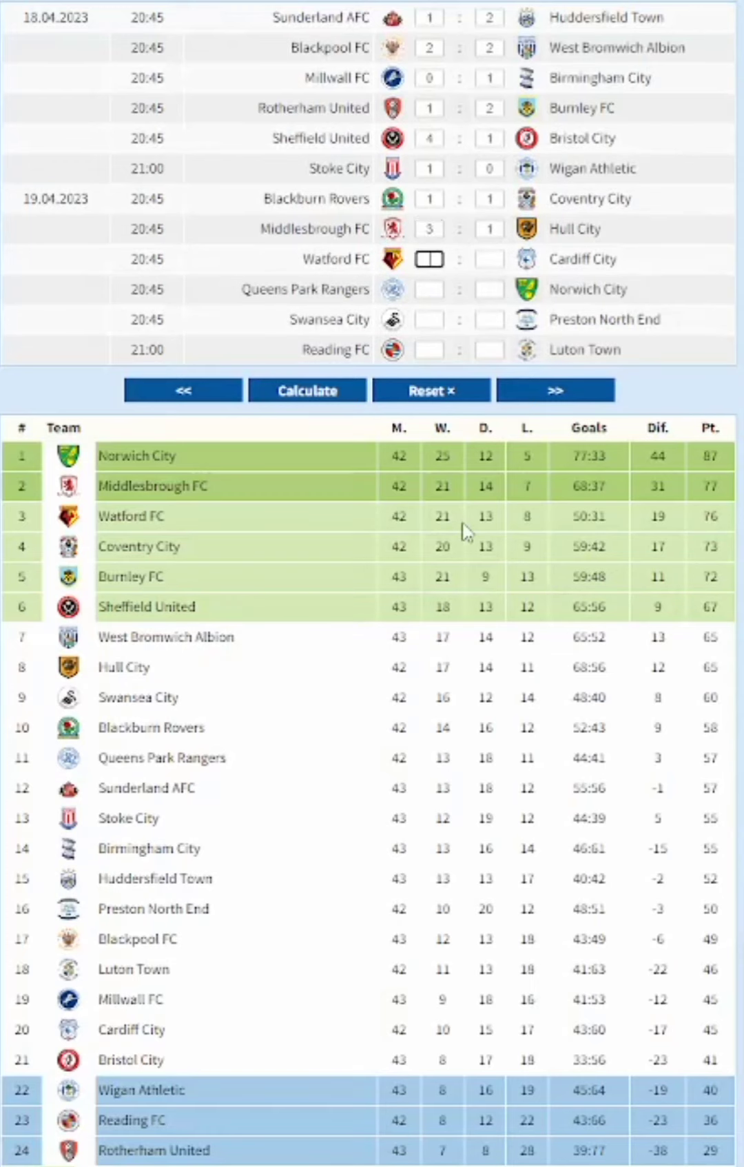
In the 19.04.2023 fixtures, enter a home score of 1 for Watford FC against Cardiff City, and Queens Park Rangers 2:1 Norwich City
text(1)
key(Tab)
key(Tab)
text(2)
key(Tab)
text(1)
key(Tab)
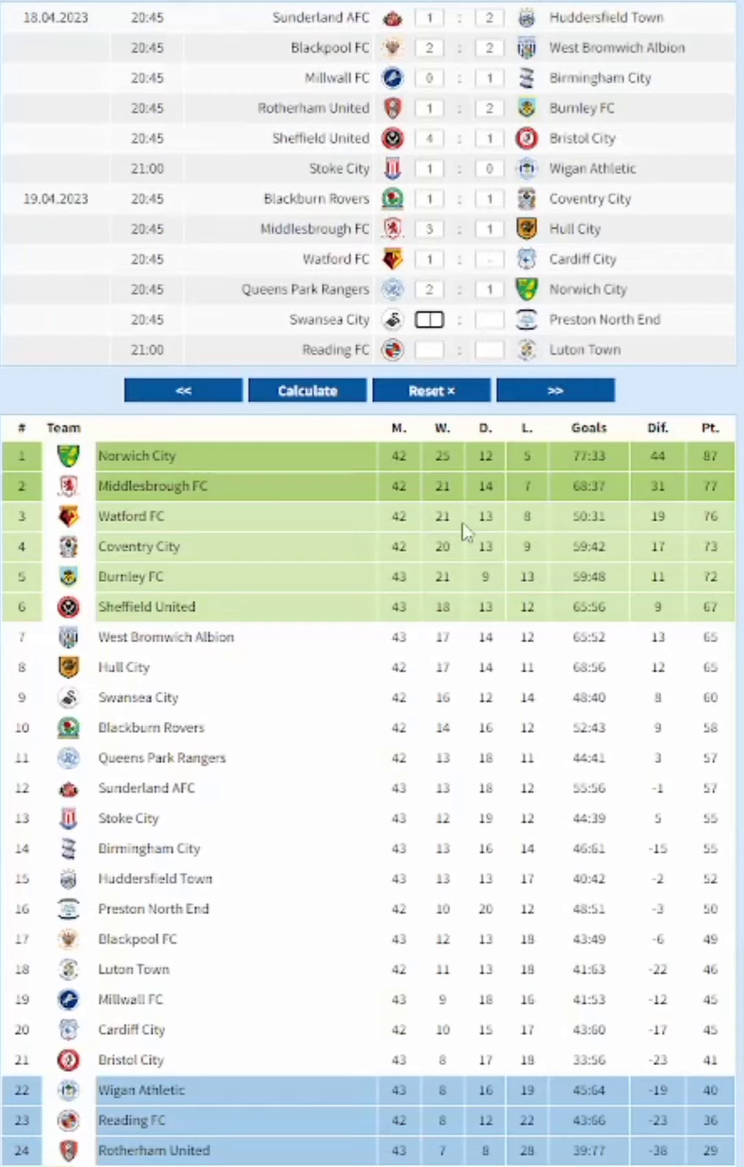
Complete the 19.04.2023 fixtures with Swansea City 1:1 Preston North End and Reading FC 1:2 Luton Town, and calculate the table
text(1)
key(Tab)
text(1)
key(Tab)
text(1)
key(Tab)
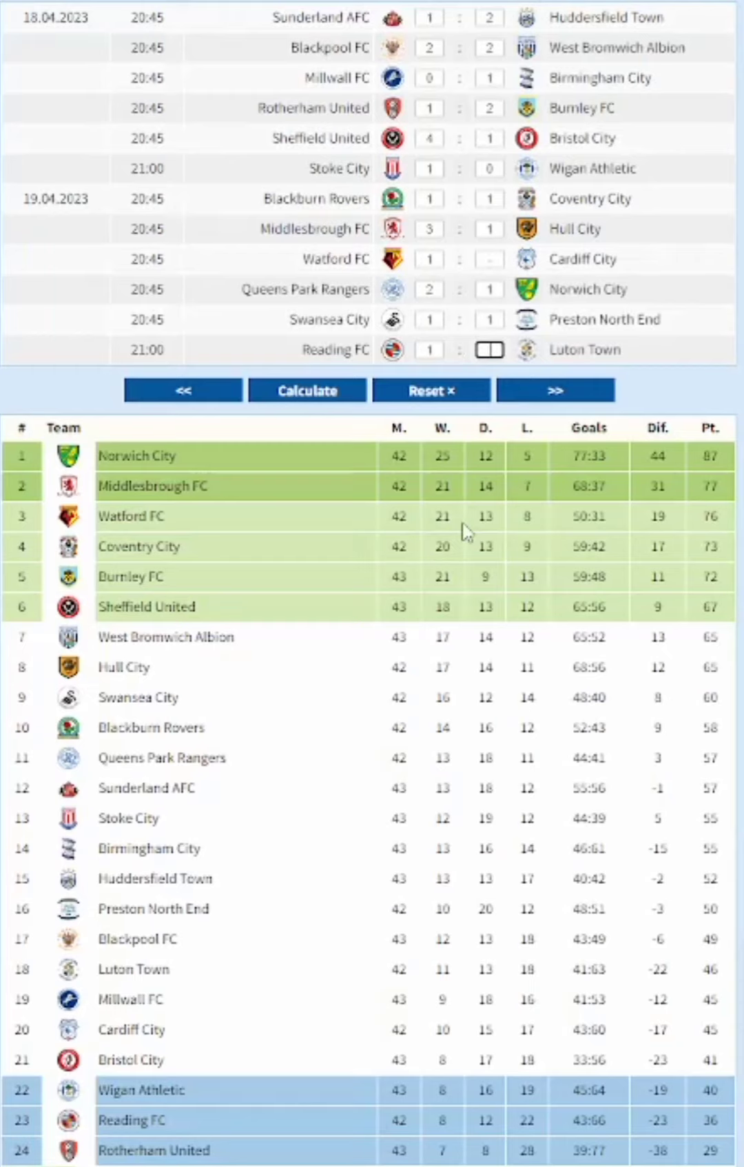
text(2)
click(316, 393)
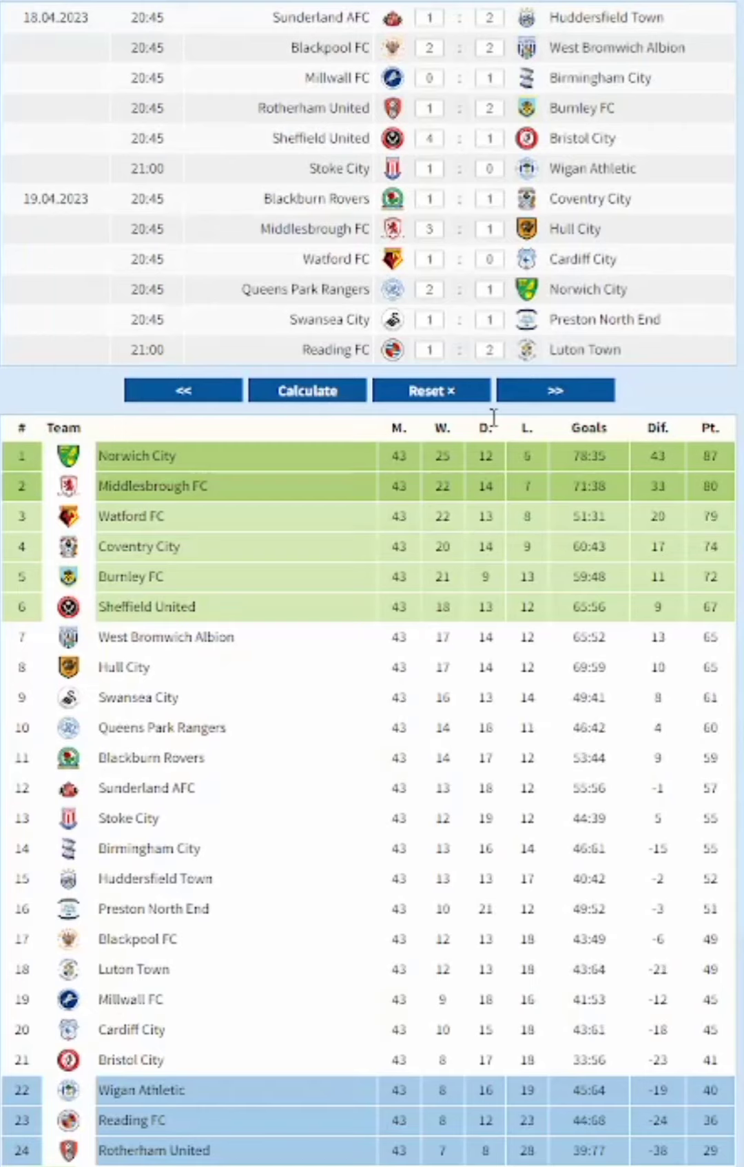
Enter Birmingham City 2:1 Blackpool FC, Bristol City 1:1 Rotherham United and Cardiff City 0:3 Stoke City in the 22.04.2023 fixtures
click(555, 393)
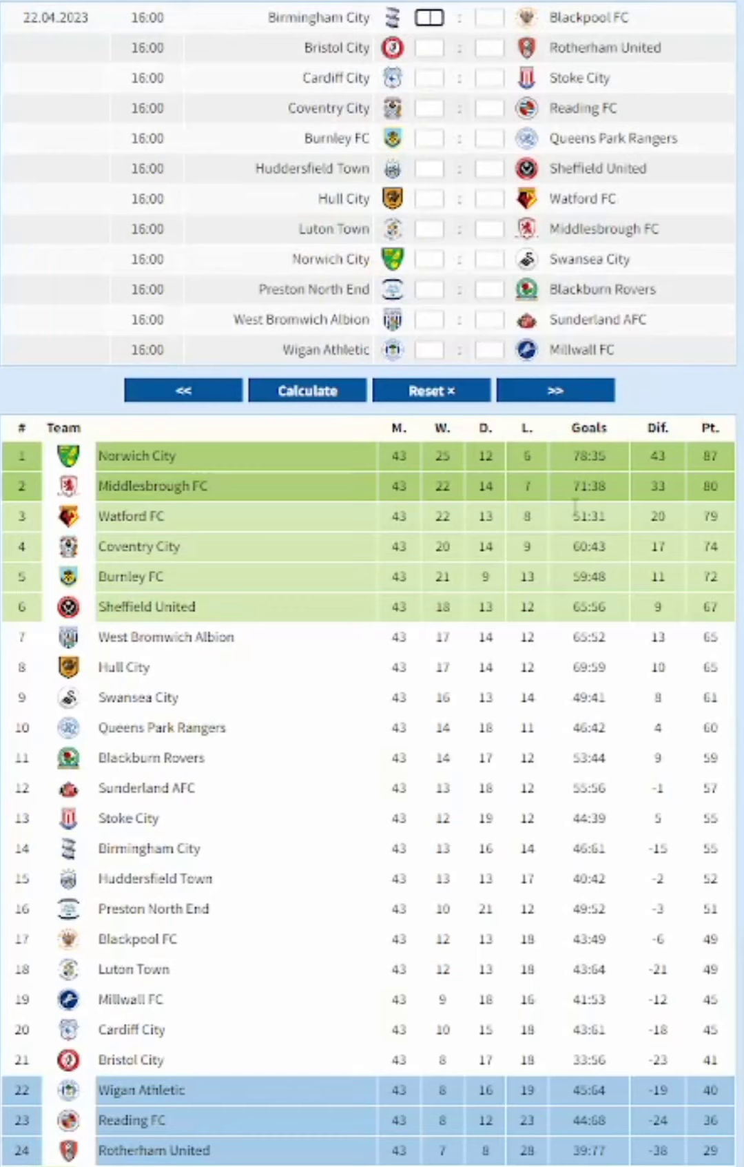
text(211)
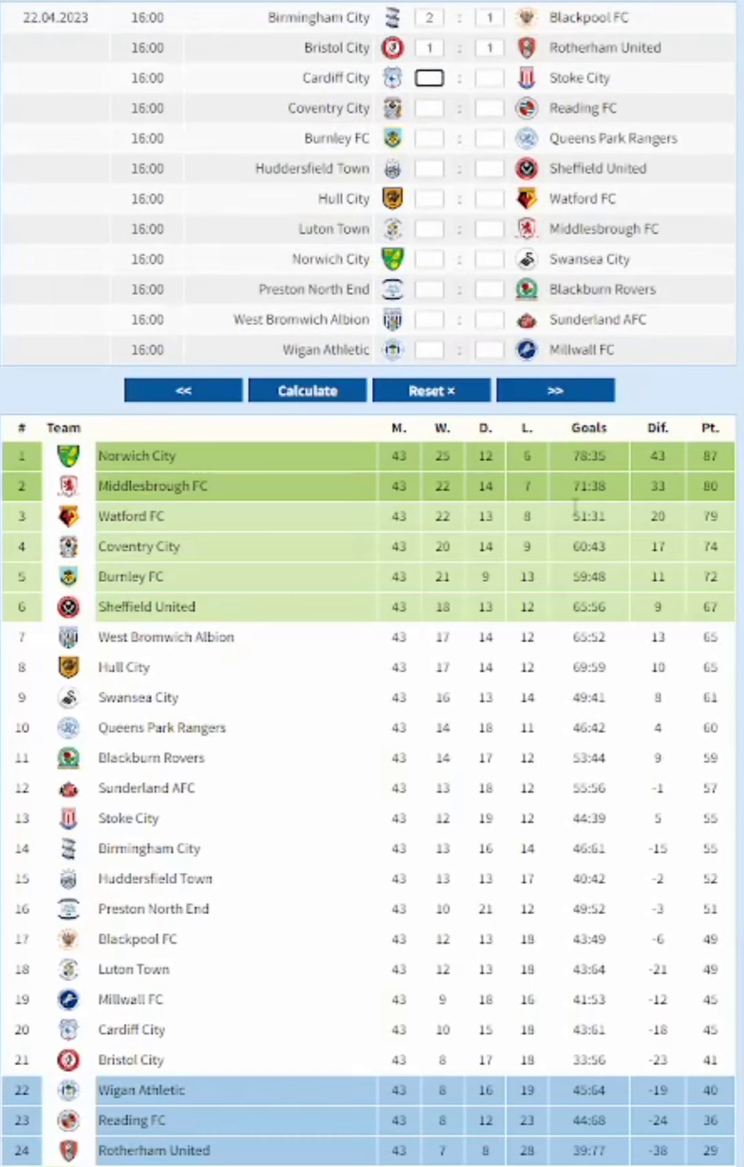
text(103)
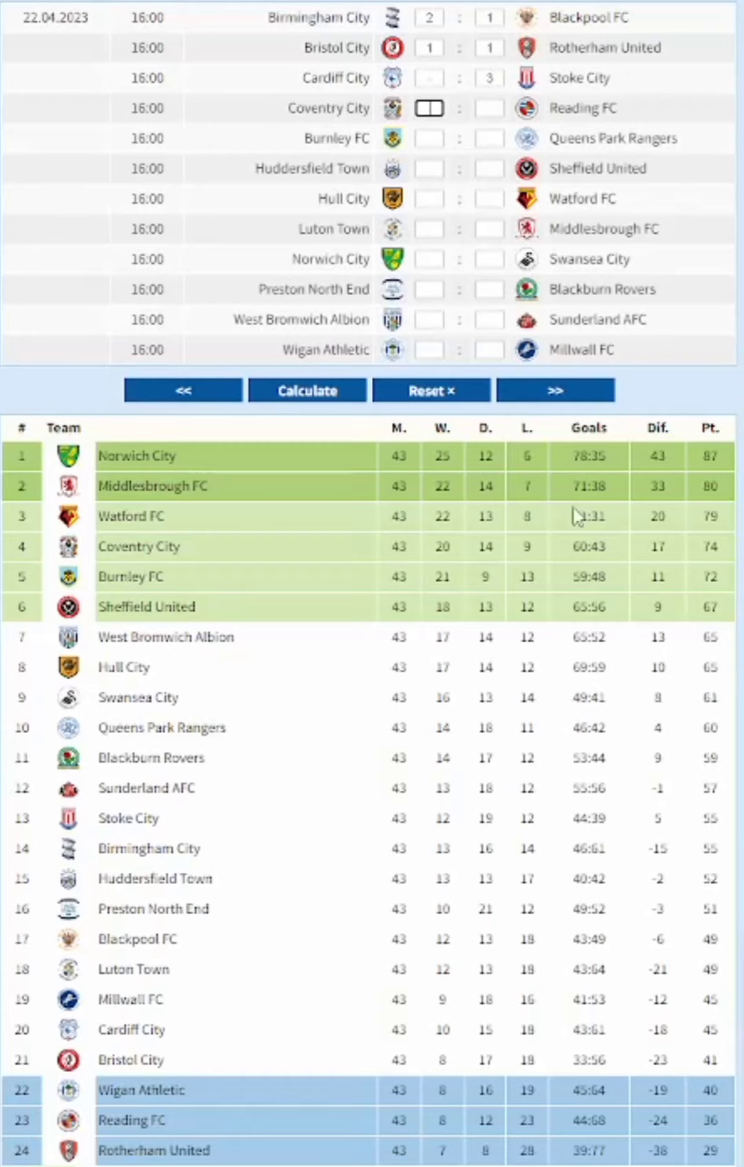
Enter Coventry 2:1 Reading, Burnley 1:1 Queens Park Rangers, Huddersfield 1:0 Sheffield United, Hull 0:2 Watford and Luton 0:0 Middlesbrough in the 22.04.2023 fixtures
text(21)
text(1)
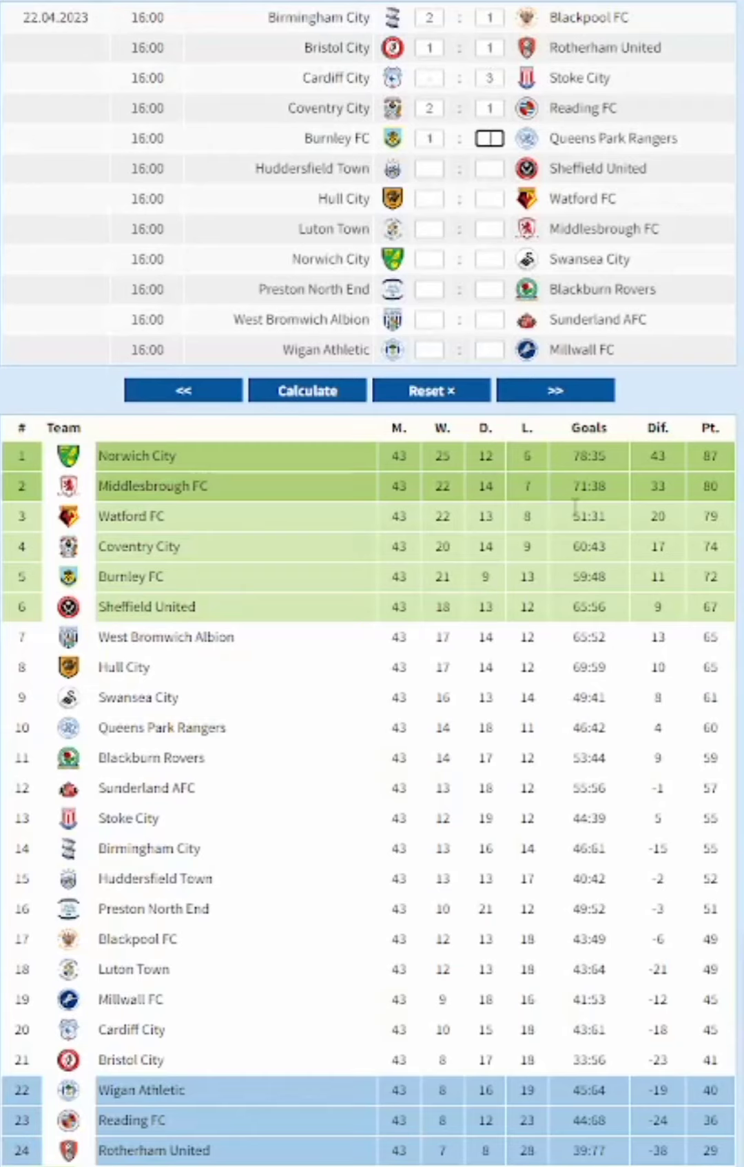
text(11002)
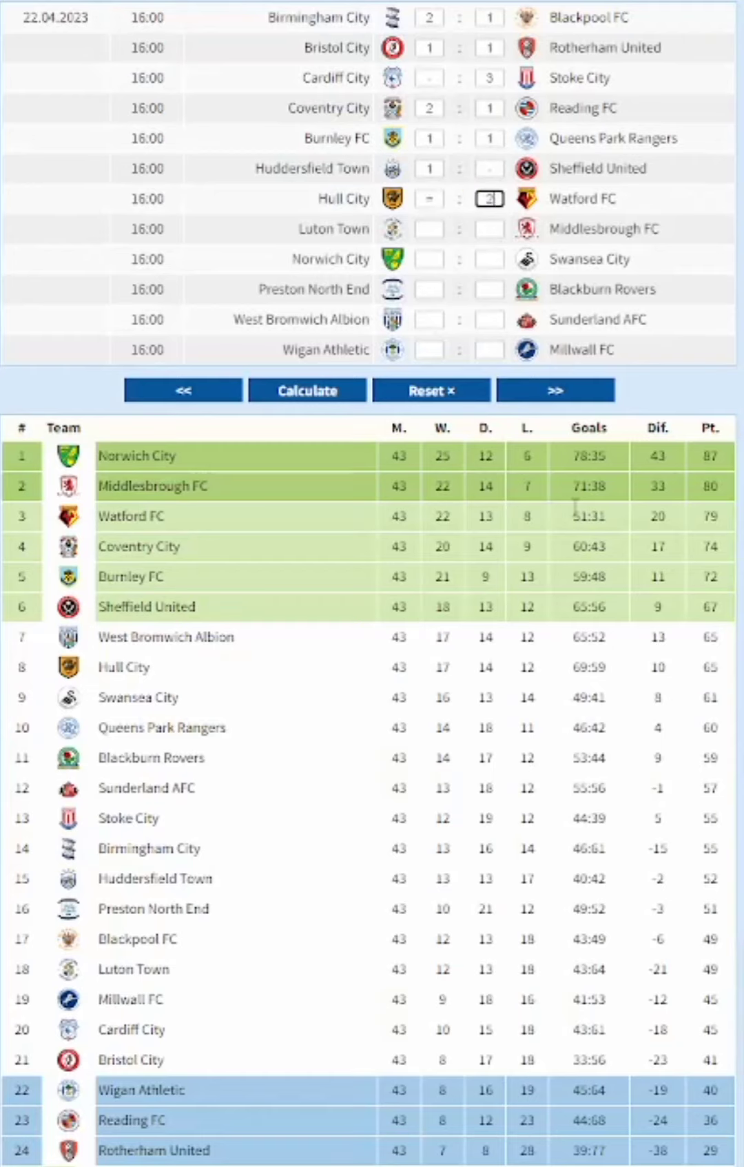
text(0)
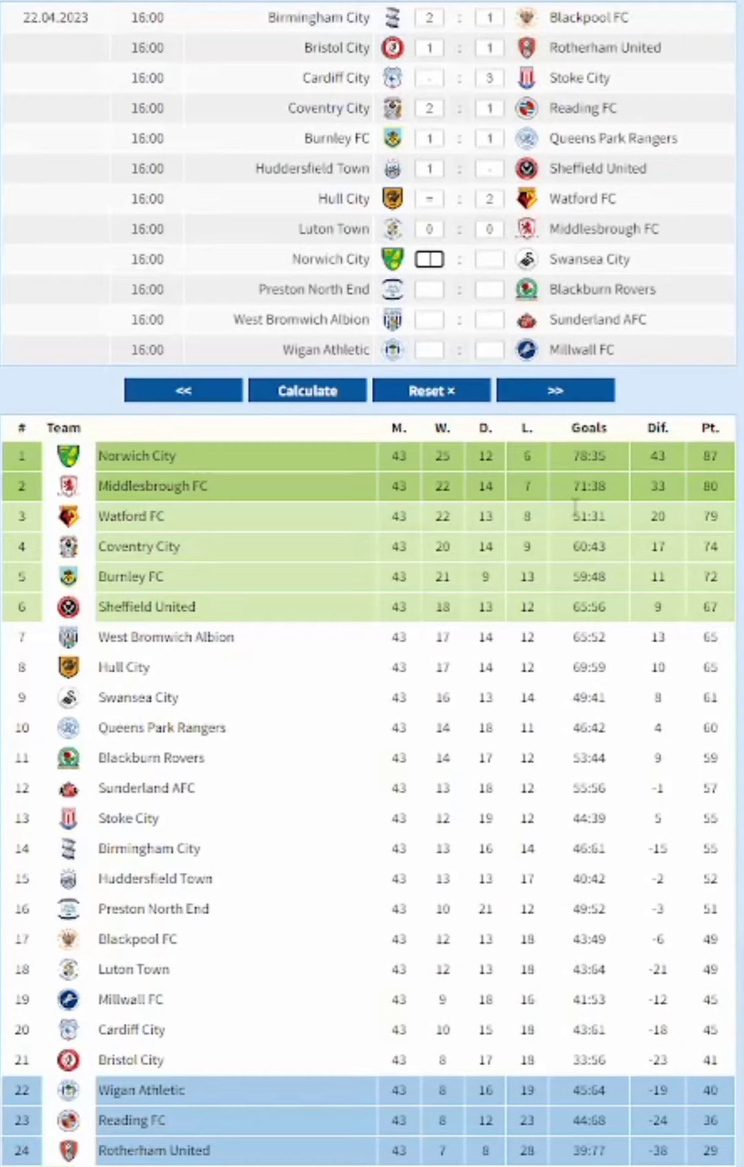
Complete the 22.04.2023 fixtures with Norwich 3:0 Swansea, Preston 2:1 Blackburn, West Bromwich 1:1 Sunderland and Wigan 1:0 Millwall, and calculate the table
text(0302)
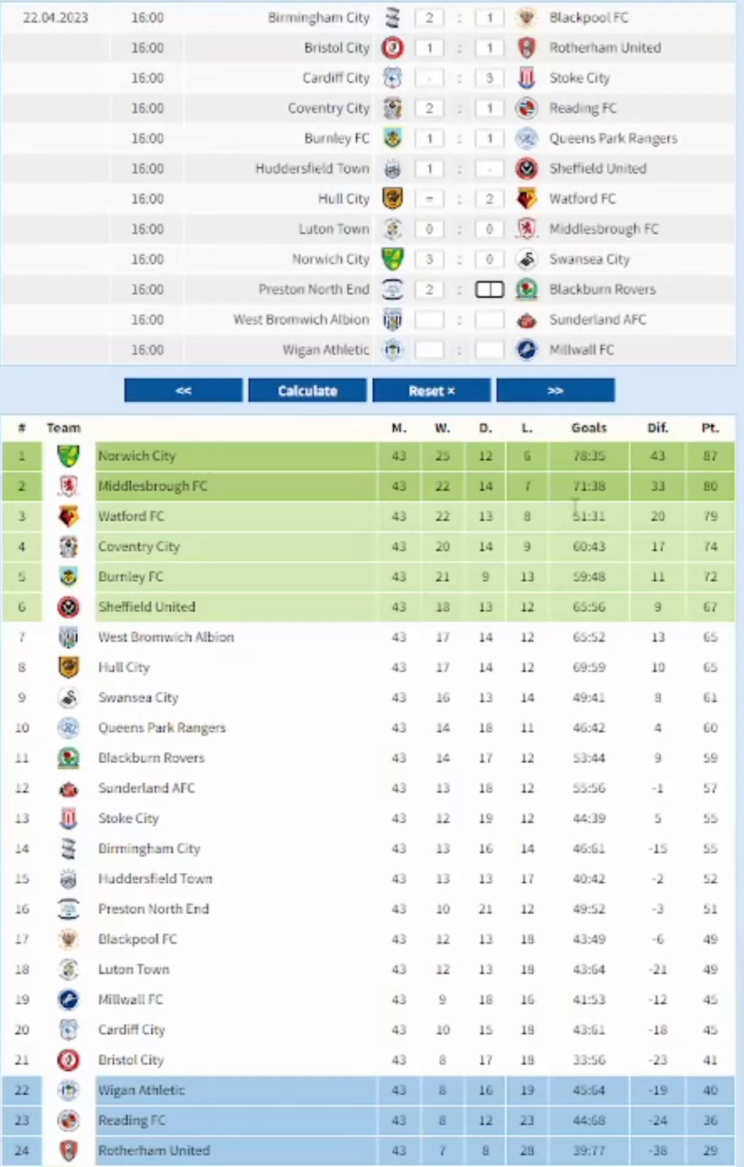
text(11110)
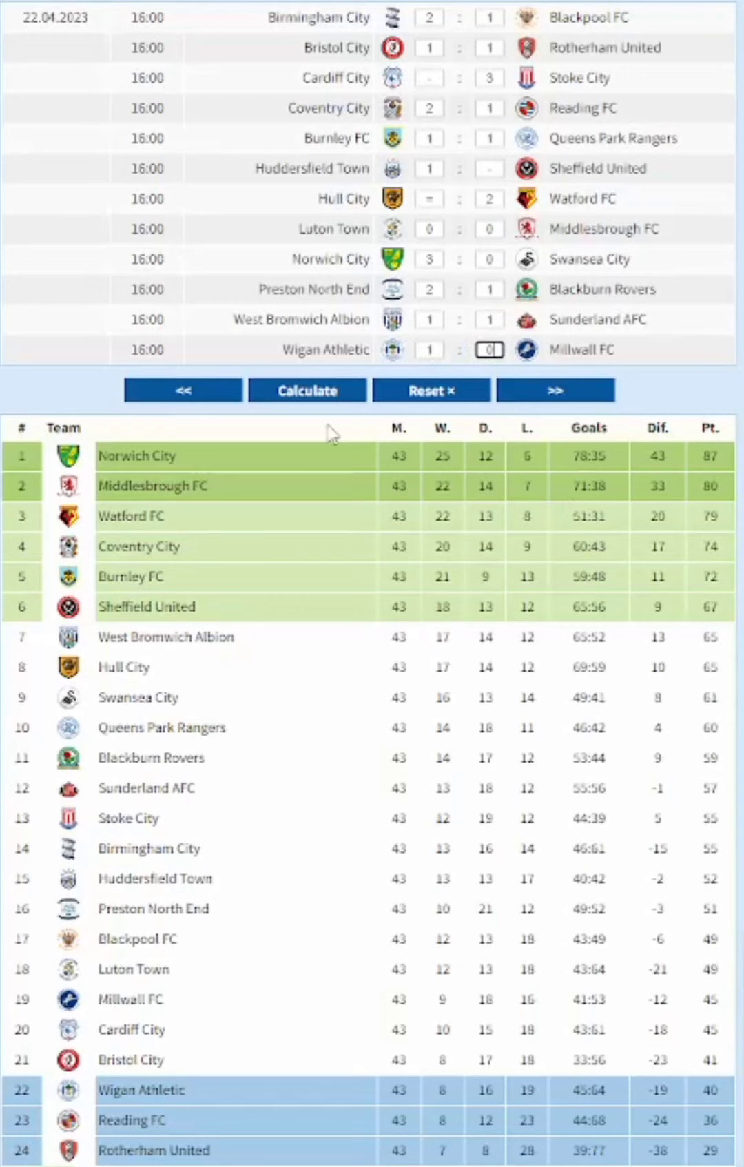
click(309, 391)
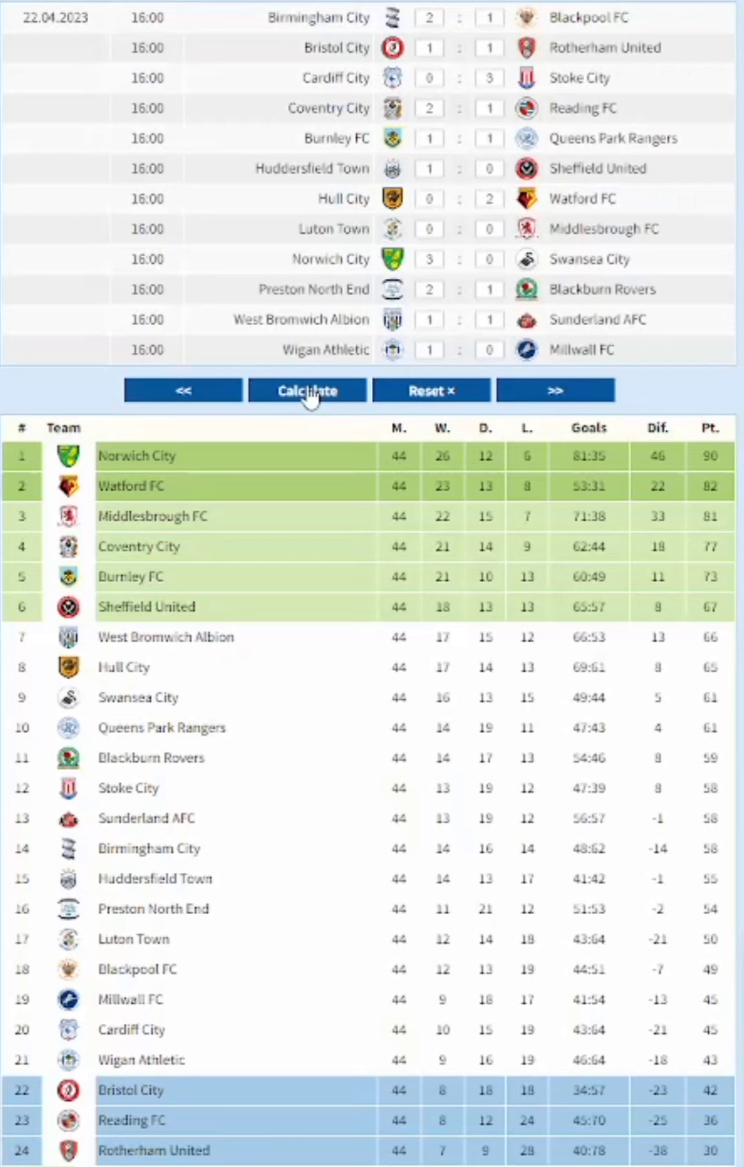
Enter Sunderland AFC 1:2 Watford FC and Blackburn Rovers 2:2 Luton Town in the 29.04.2023 fixtures
click(568, 394)
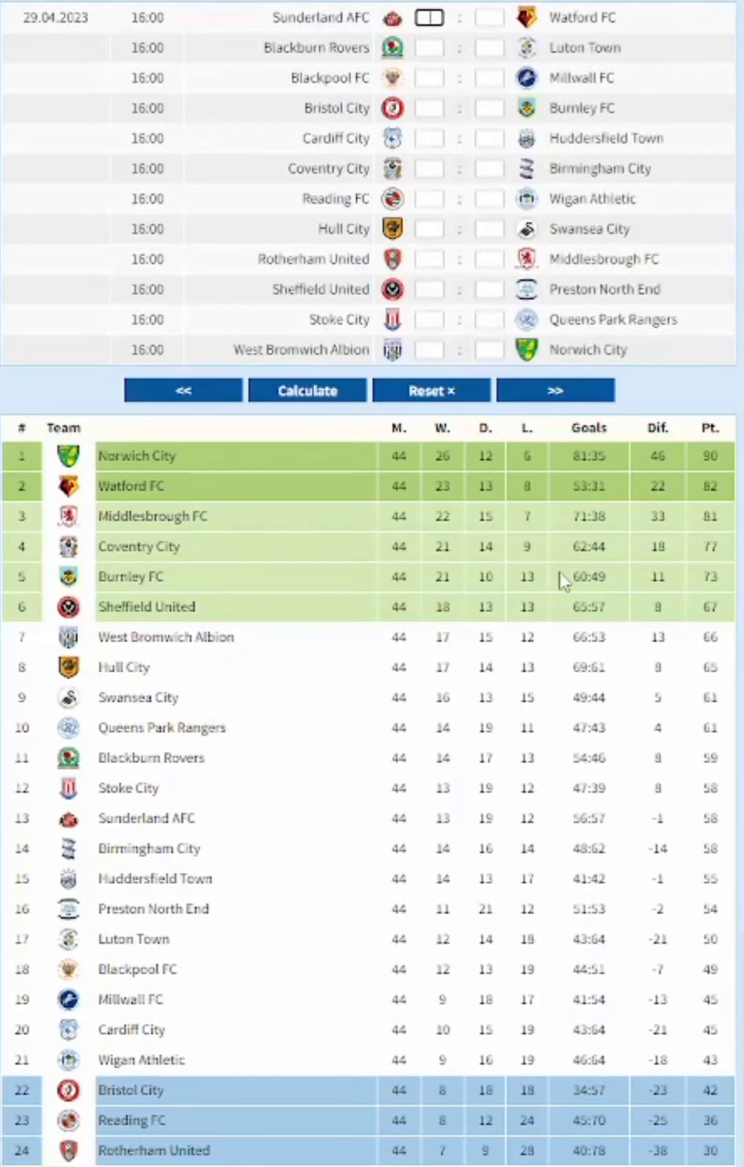
text(1)
key(Tab)
text(2)
key(Tab)
text(2)
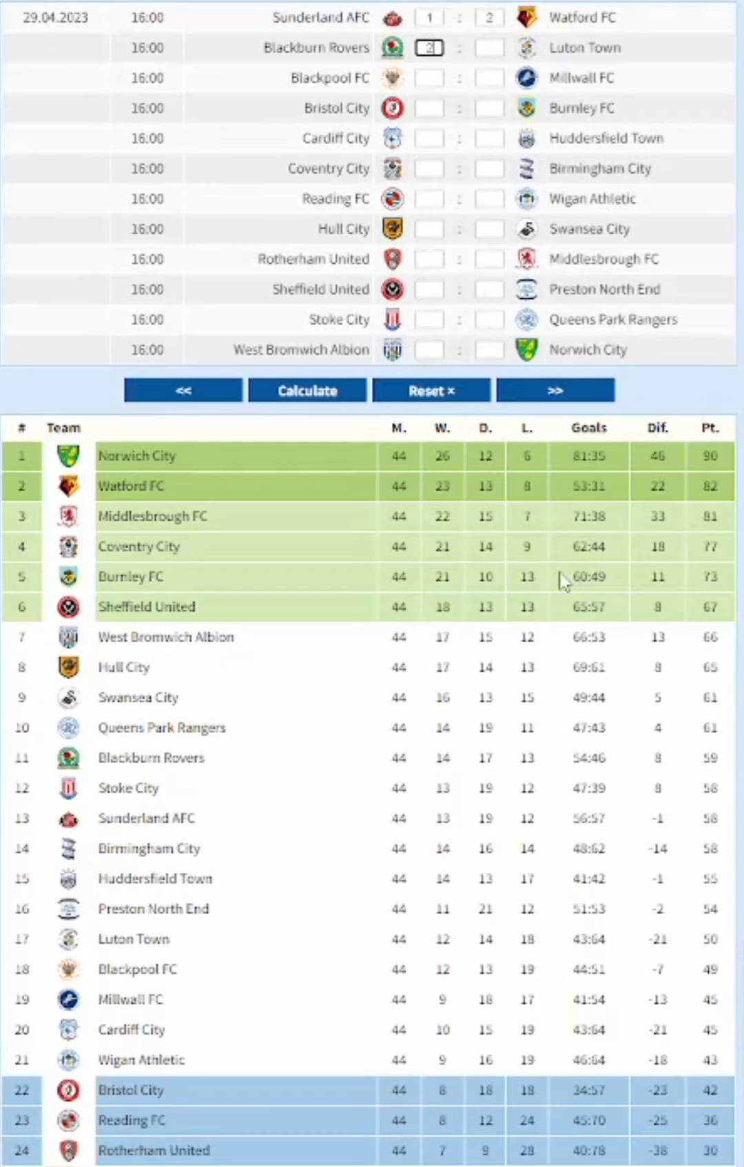
key(Tab)
text(2)
key(Tab)
Enter Blackpool FC 1:0 Millwall FC and Bristol City 1:1 Burnley FC in the 29.04.2023 fixtures
text(1)
key(Tab)
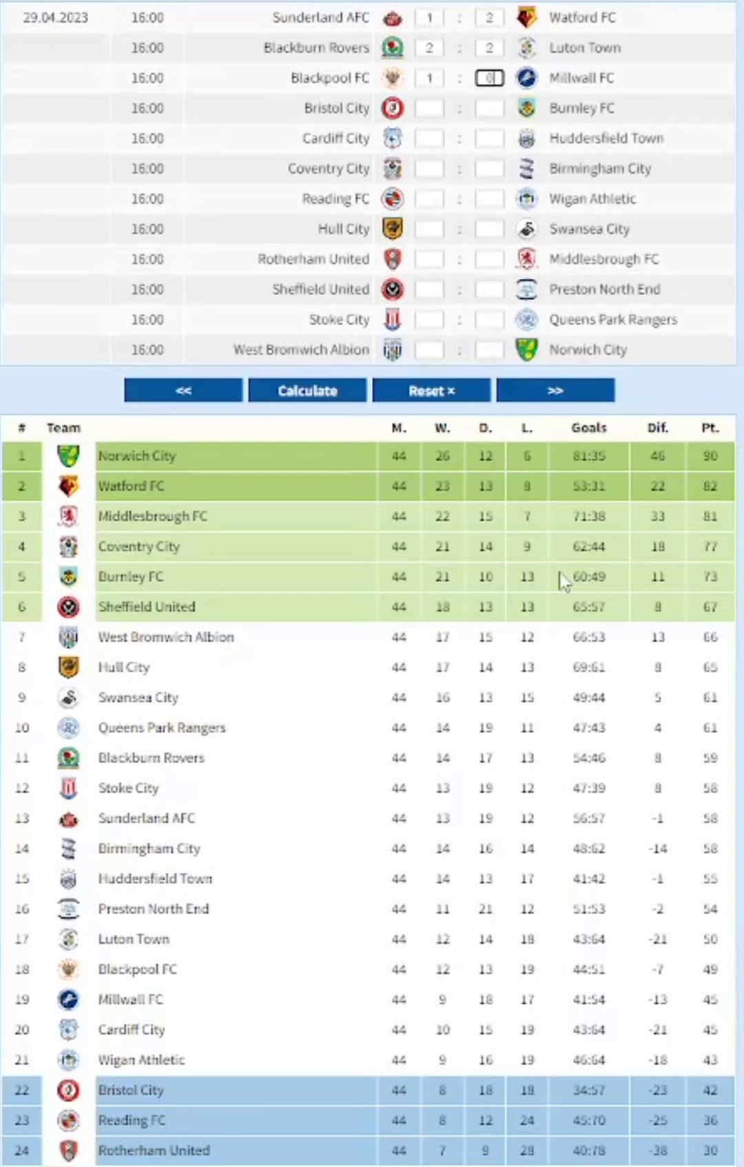
key(Tab)
text(1)
key(Tab)
text(1)
key(Tab)
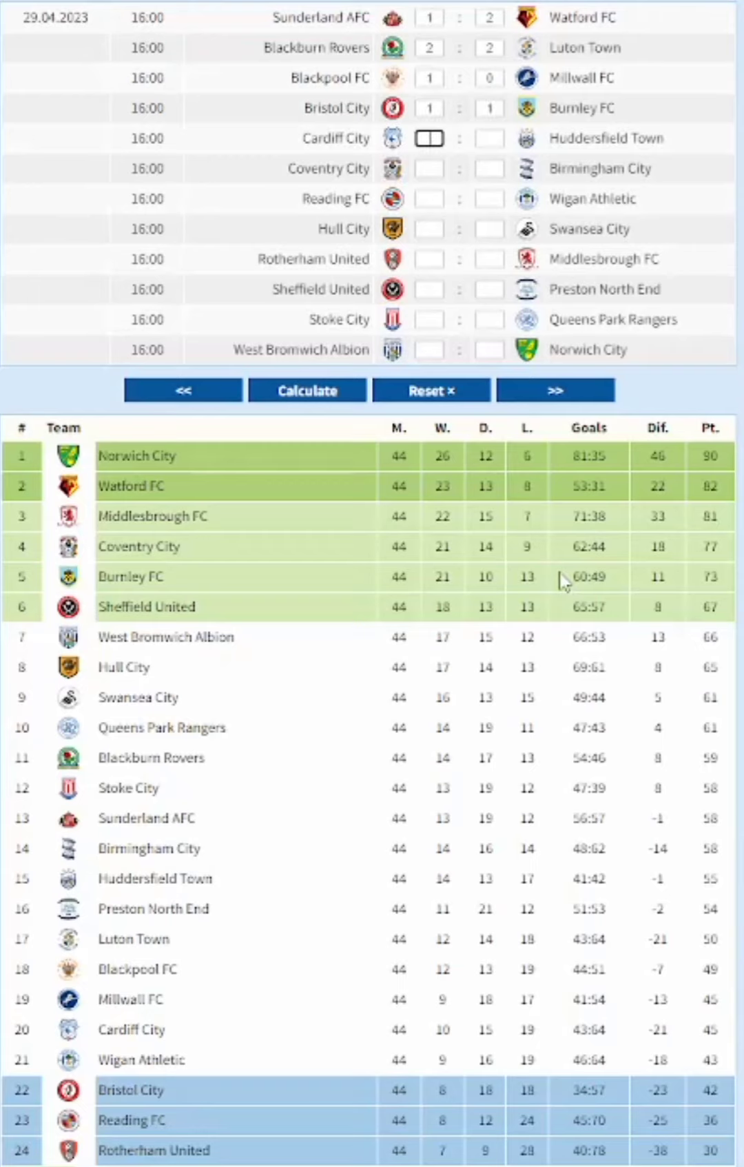
Enter Cardiff City 2:3 Huddersfield Town and Coventry City 2:0 Birmingham City in the 29.04.2023 fixtures
text(2)
key(Tab)
text(3)
key(Tab)
text(2)
key(Tab)
text(0)
key(Tab)
Enter Reading FC 1:2 Wigan Athletic and Hull City 2:0 Swansea City in the 29.04.2023 fixtures
text(1)
key(Tab)
text(2)
key(Tab)
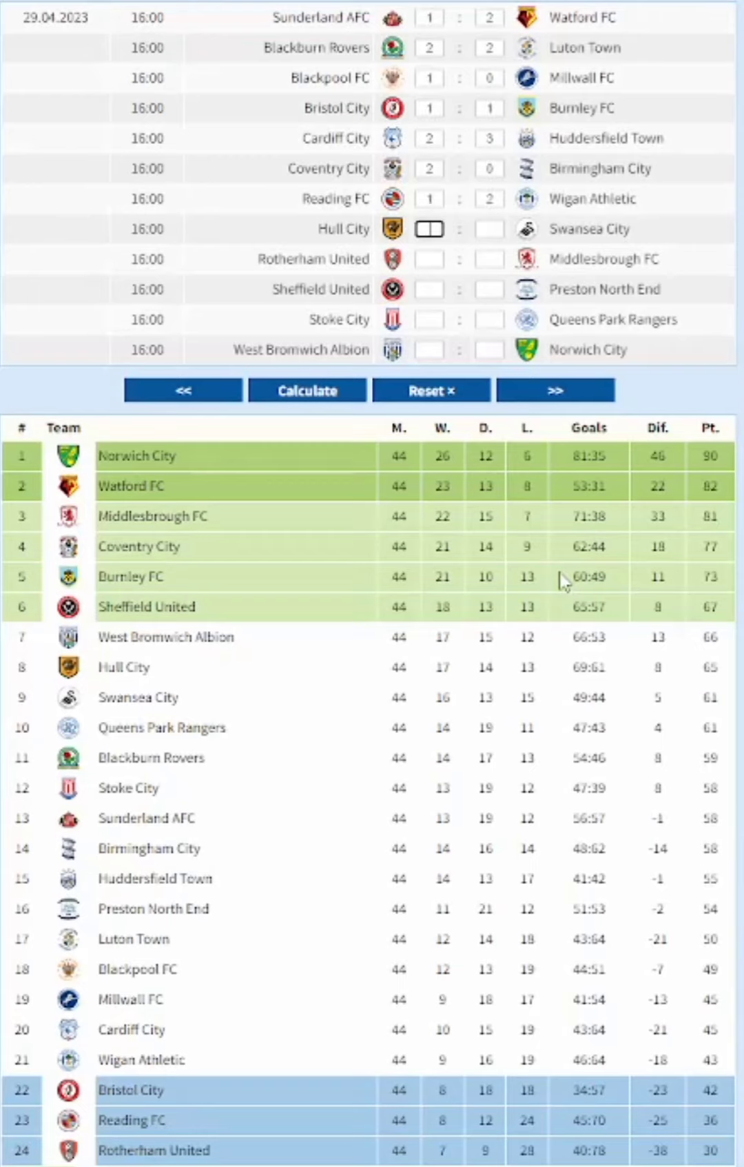
text(2)
key(Tab)
text(0)
key(Tab)
Enter Rotherham United 2:1 Middlesbrough FC and Sheffield United 1:0 Preston North End in the 29.04.2023 fixtures
text(2)
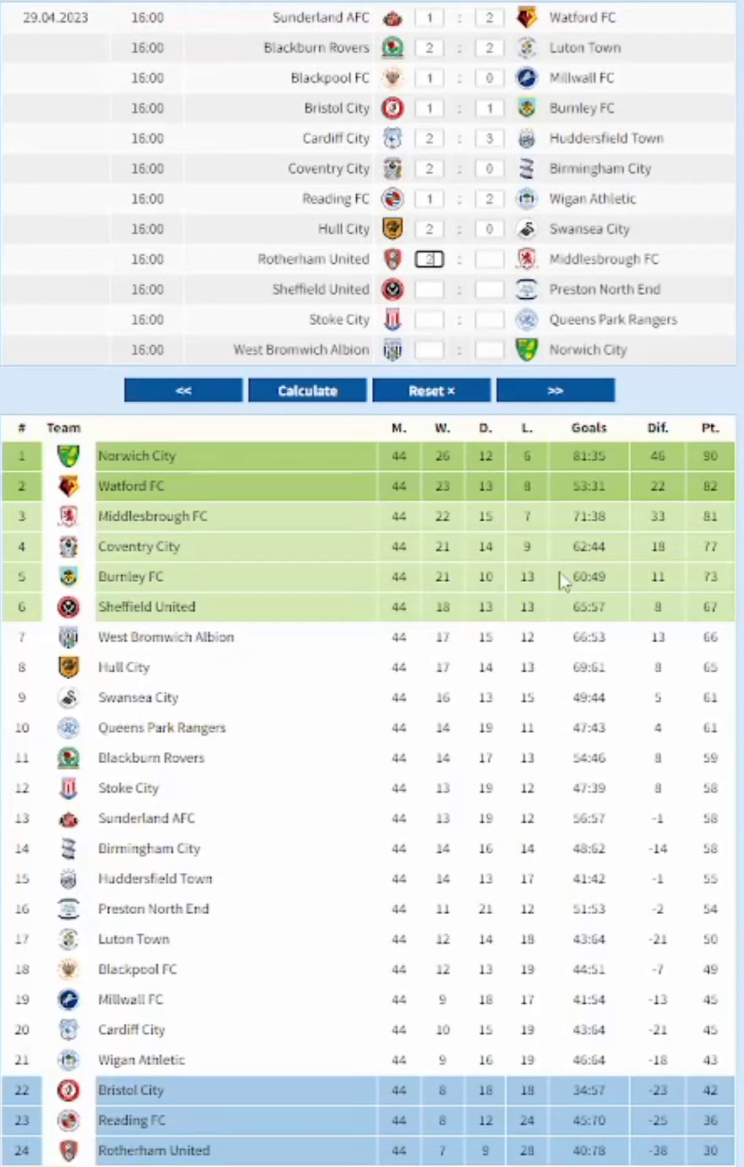
key(Tab)
text(1)
key(Tab)
text(1)
key(Tab)
text(0)
key(Tab)
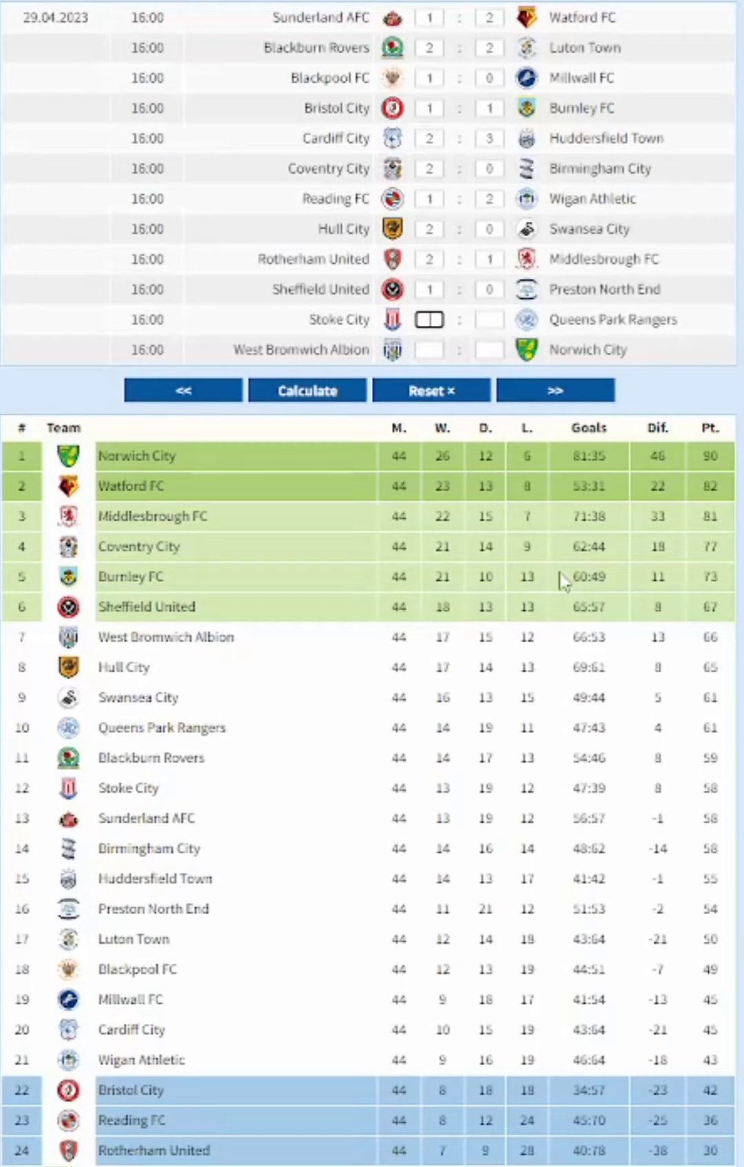
Complete the 29.04.2023 fixtures with Stoke City 0:0 Queens Park Rangers and West Bromwich Albion 2:2 Norwich City, and calculate the table
text(0)
key(Tab)
text(0)
key(Tab)
text(2)
key(Tab)
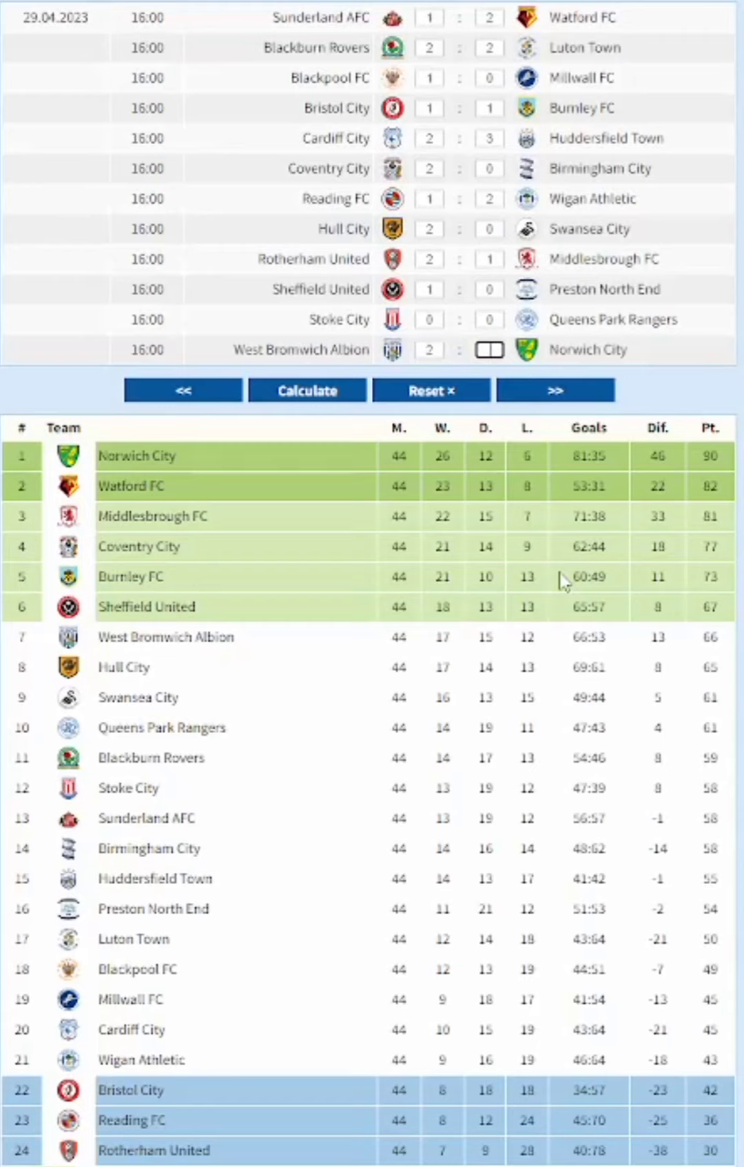
text(3)
key(BackSpace)
text(2)
click(354, 396)
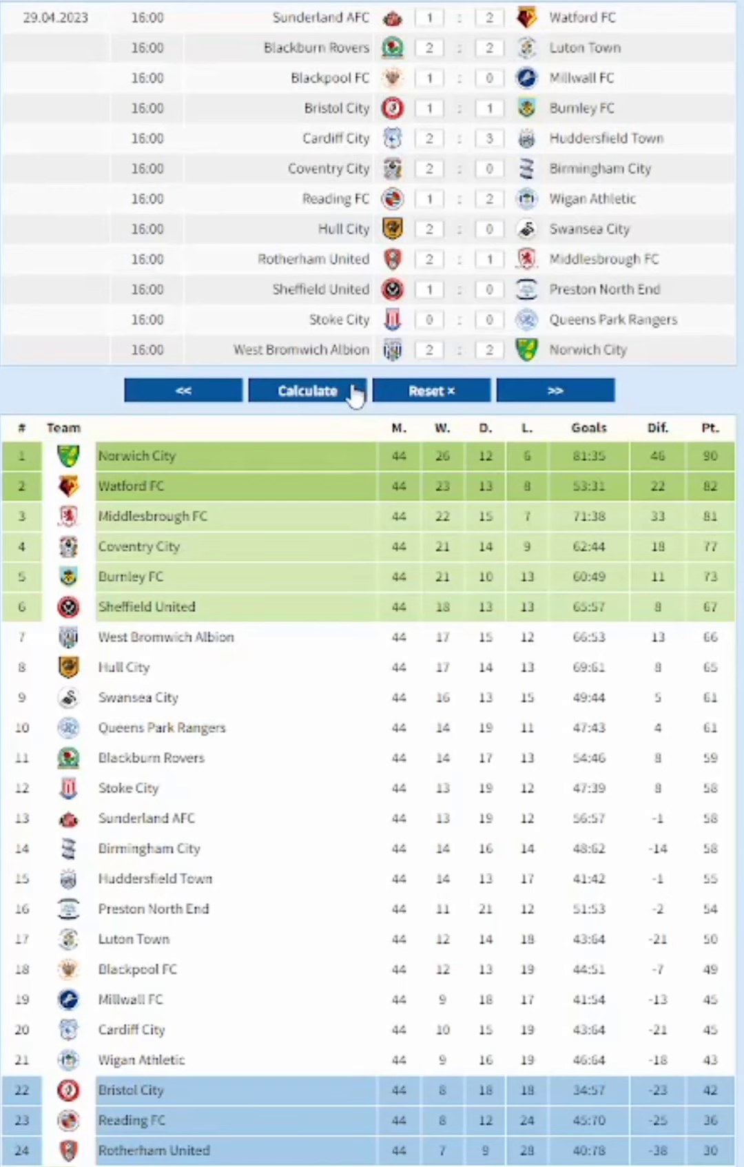
Enter Birmingham City 1:0 Sheffield United and Burnley FC 0:0 Cardiff City in the 06.05.2023 fixtures
click(541, 392)
text(1)
key(Tab)
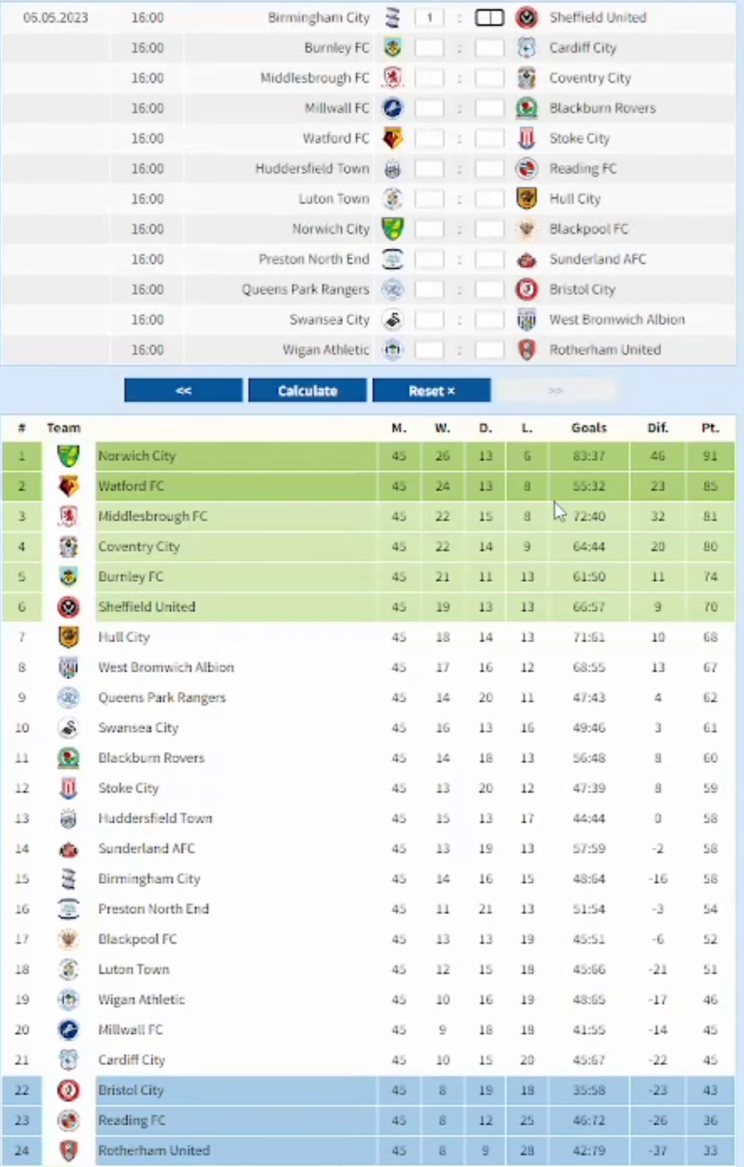
text(0)
key(Tab)
text(0)
key(Tab)
text(0)
key(Tab)
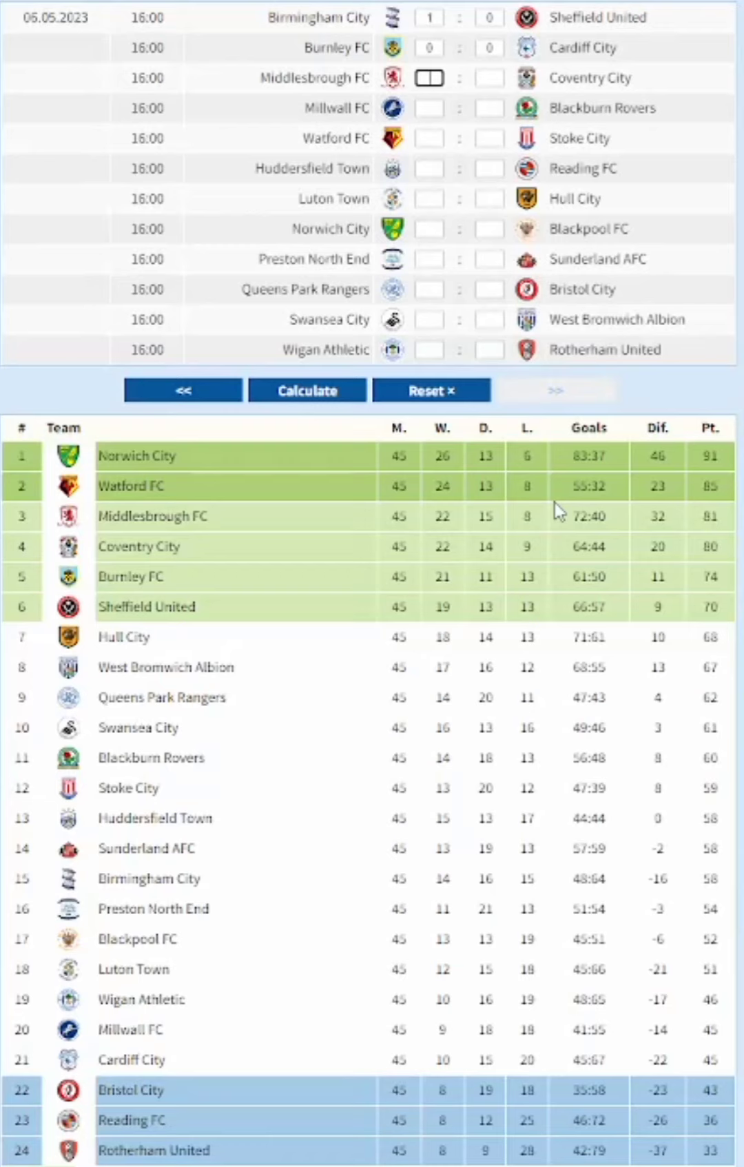
Enter Middlesbrough FC 2:3 Coventry City and Millwall FC 1:2 Blackburn Rovers in the 06.05.2023 fixtures
text(2)
key(Tab)
text(3)
key(Tab)
text(1)
key(Tab)
text(2)
key(Tab)
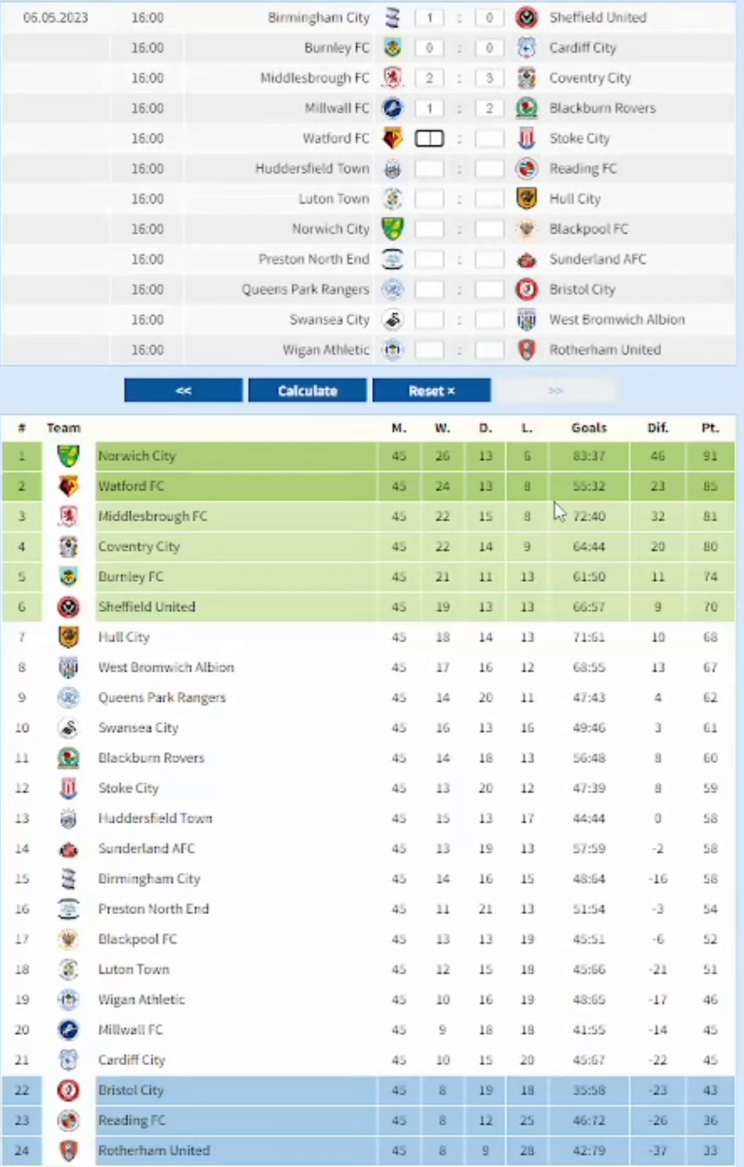
Enter Watford FC 3:0 Stoke City and Huddersfield Town 1:1 Reading FC in the 06.05.2023 fixtures
text(3)
key(Tab)
text(0)
key(Tab)
text(1)
key(Tab)
text(1)
key(Tab)
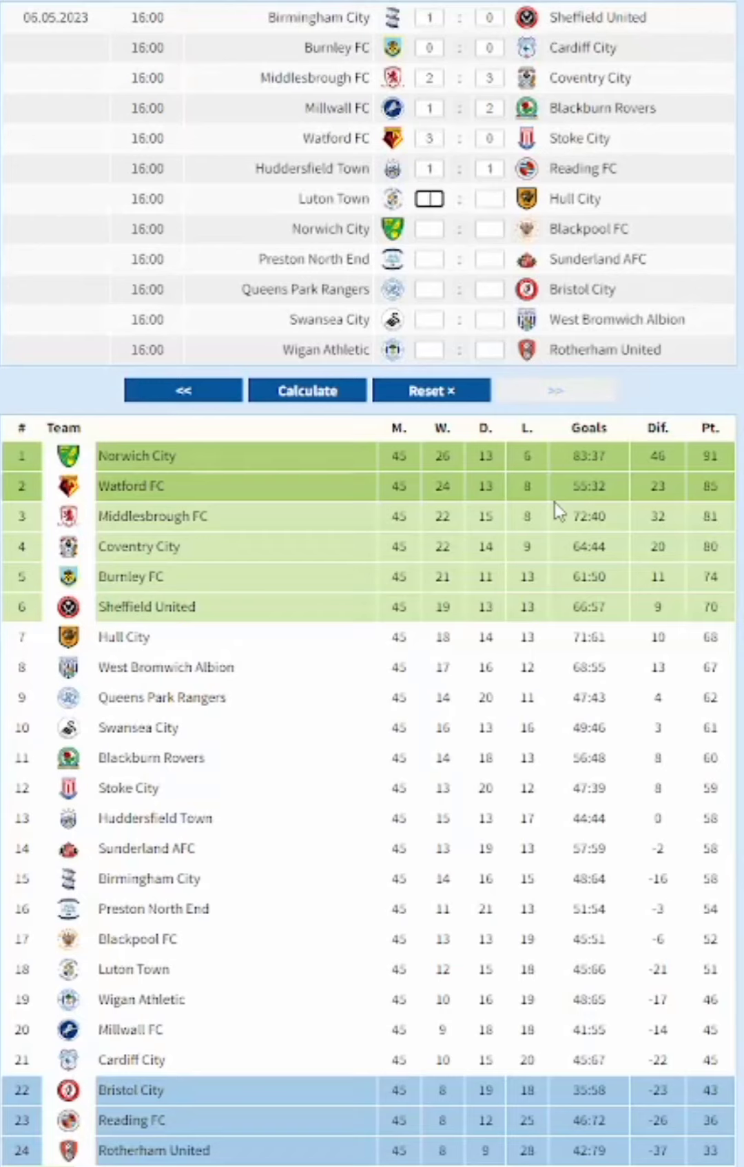
Enter Luton Town 1:0 Hull City and Norwich City 2:1 Blackpool FC in the 06.05.2023 fixtures
text(1)
key(Tab)
text(0)
key(Tab)
text(2)
key(Tab)
text(1)
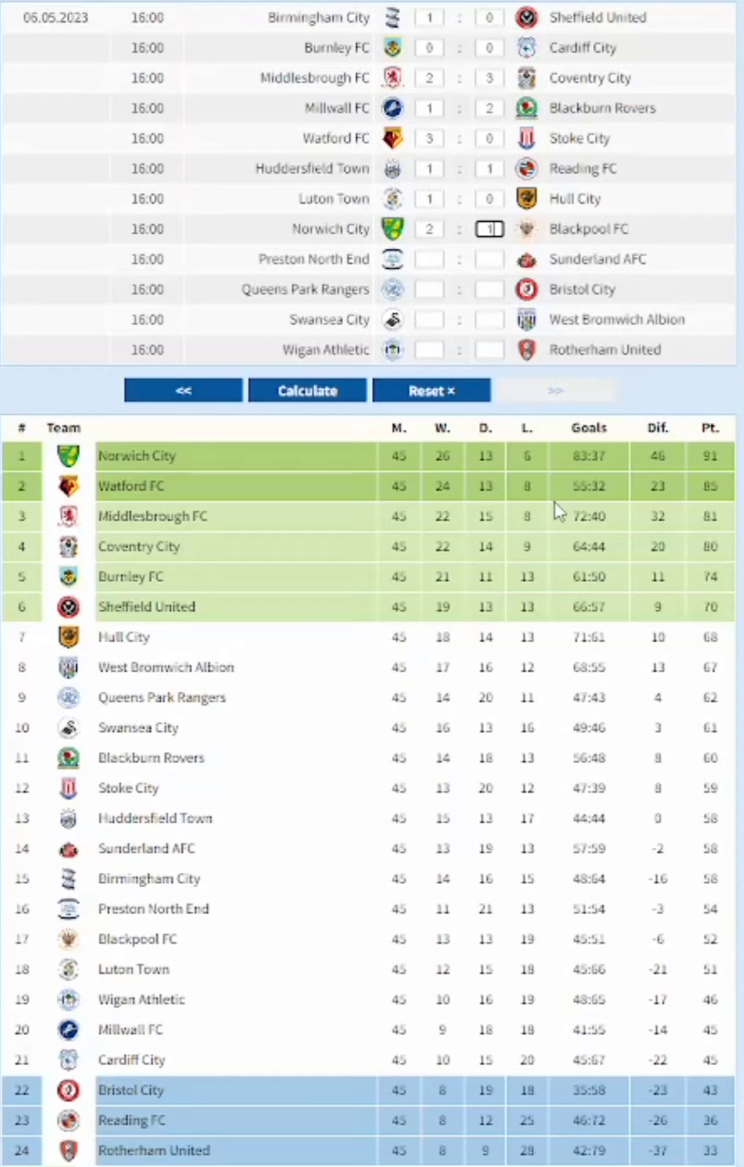
key(Tab)
Enter Preston North End 1:2 Sunderland AFC and Queens Park Rangers 2:2 Bristol City in the 06.05.2023 fixtures
text(1)
key(Tab)
text(2)
key(Tab)
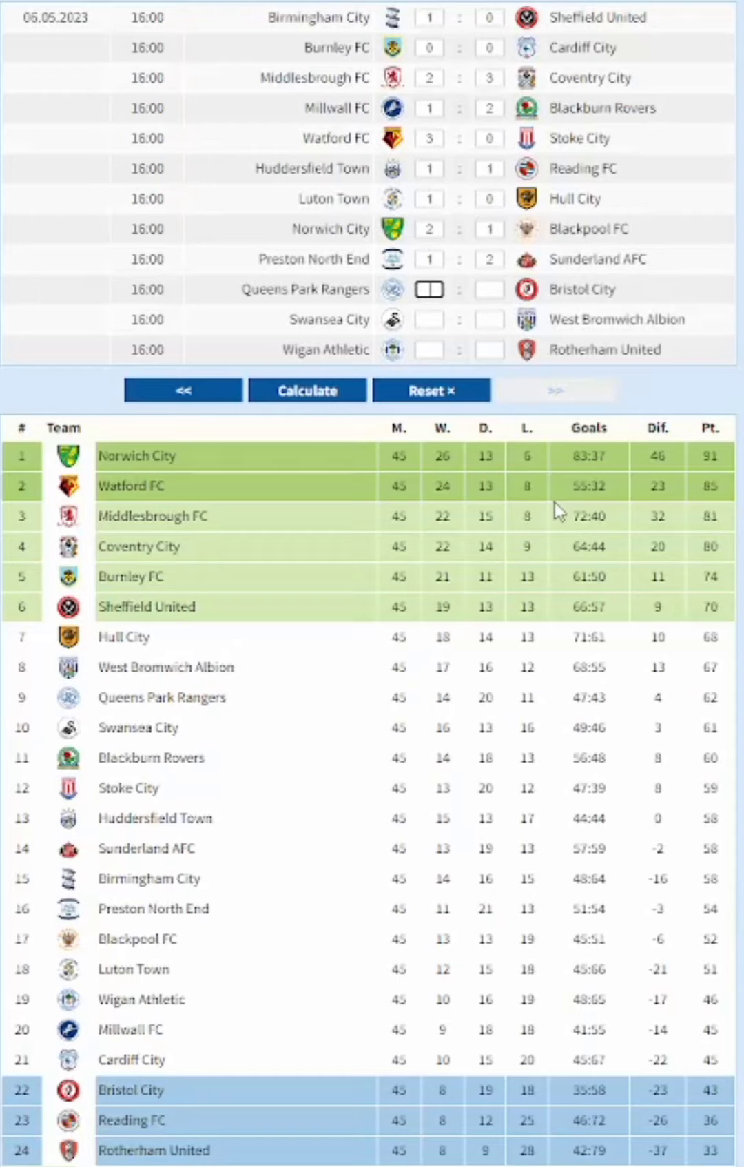
text(2)
key(Tab)
text(2)
key(Tab)
Complete the 06.05.2023 fixtures with Swansea City 4:0 West Bromwich Albion and Wigan Athletic 0:1 Rotherham United, and calculate the table
text(4)
key(Tab)
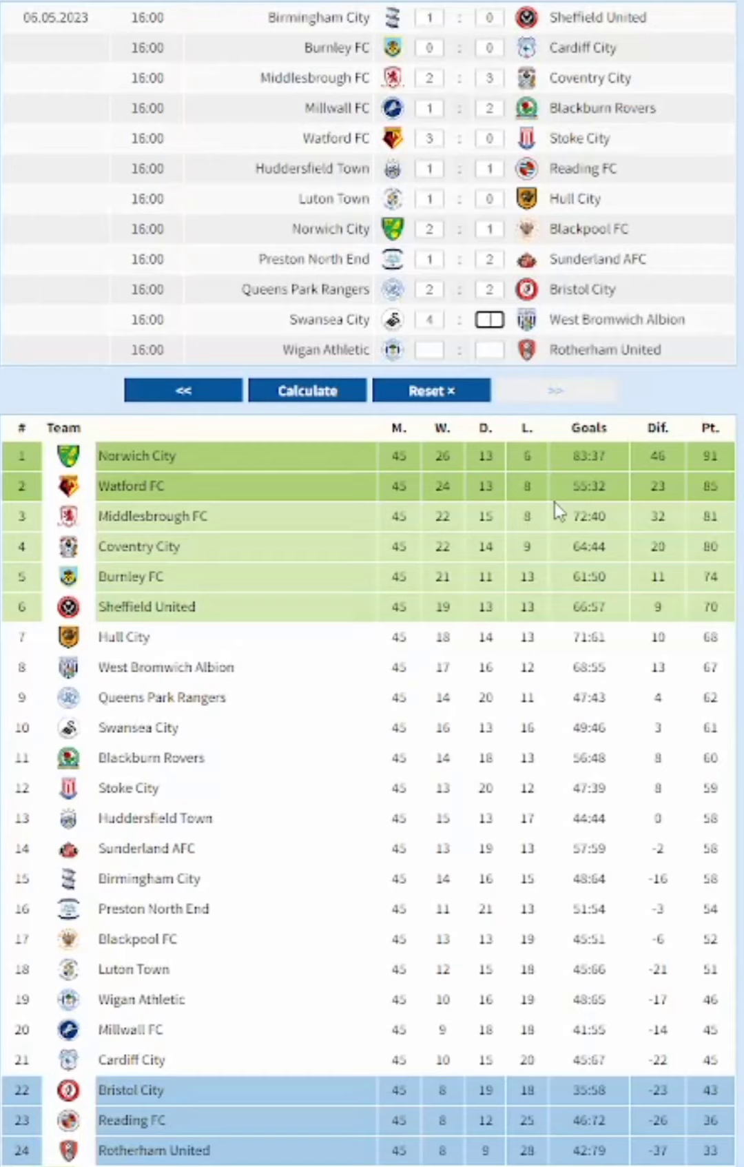
text(0)
key(Tab)
text(0)
key(Tab)
text(1)
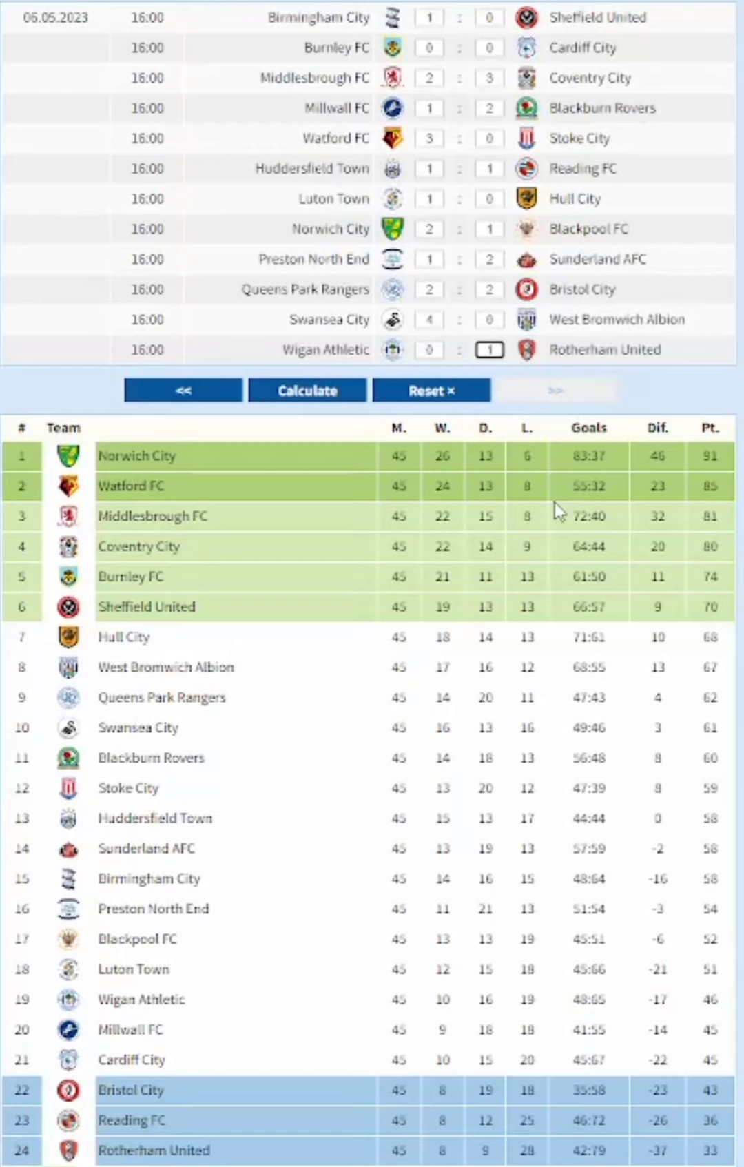
click(311, 396)
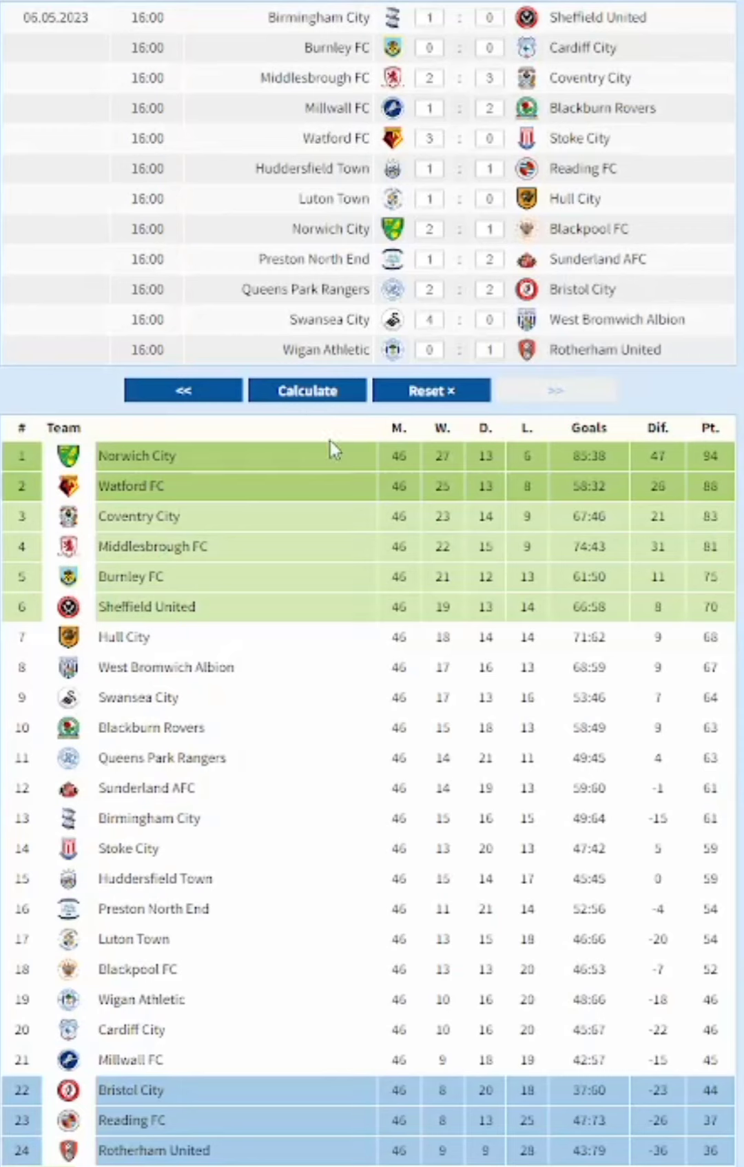